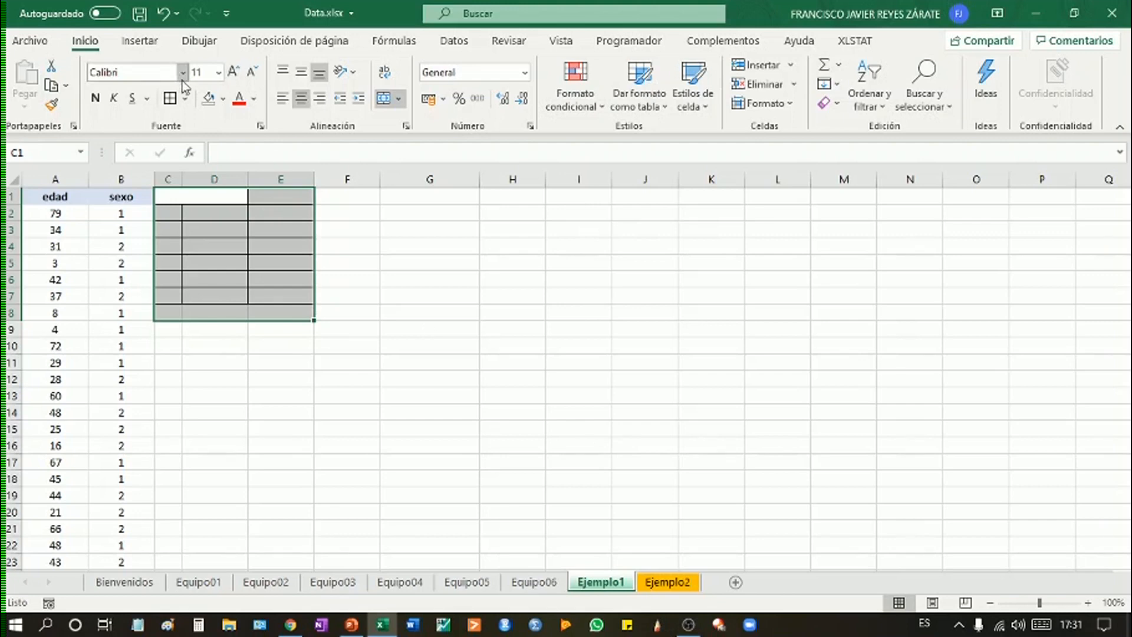
Remove all borders from the cell range C1:E8 on the Ejemplo1 sheet
{"action": "left_click", "coordinate": [185, 99]}
{"action": "left_click", "coordinate": [244, 255]}
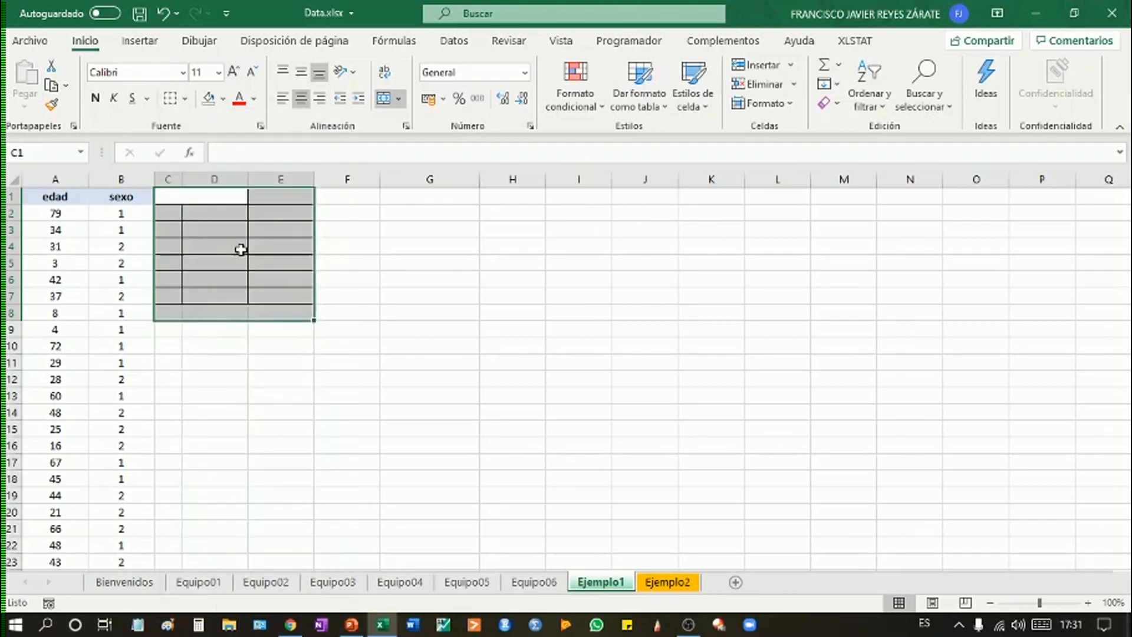
{"action": "left_click", "coordinate": [493, 333]}
Examine the headers and first values of the edad and sexo columns to see how age and sex are coded
{"action": "left_click", "coordinate": [115, 212]}
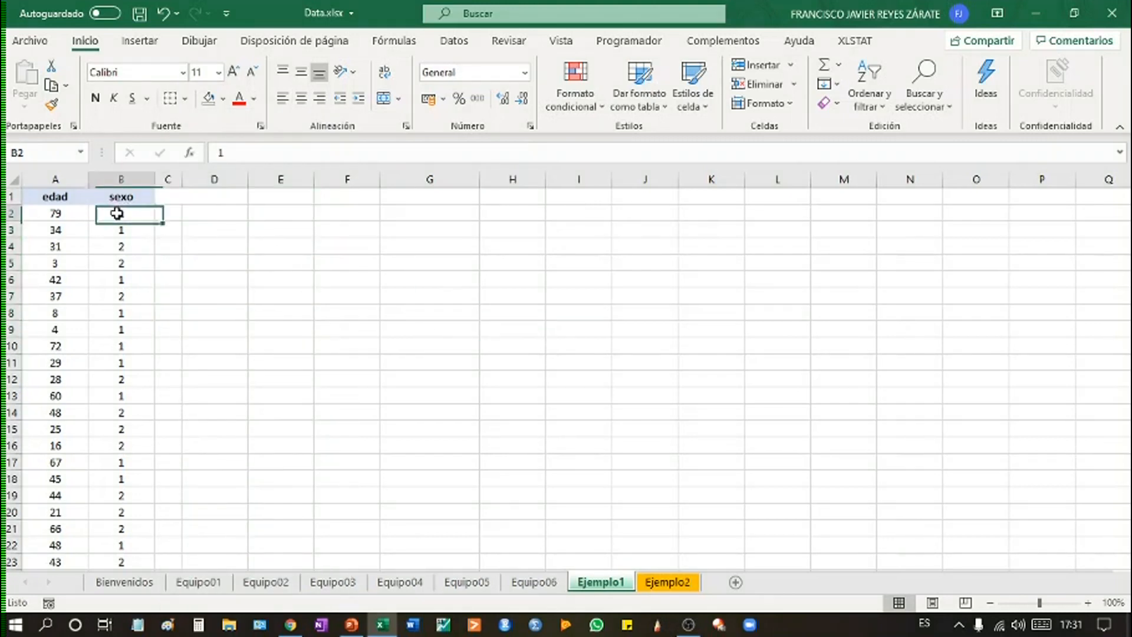
{"action": "left_click_drag", "start_coordinate": [86, 195], "coordinate": [108, 197]}
{"action": "left_click", "coordinate": [74, 195]}
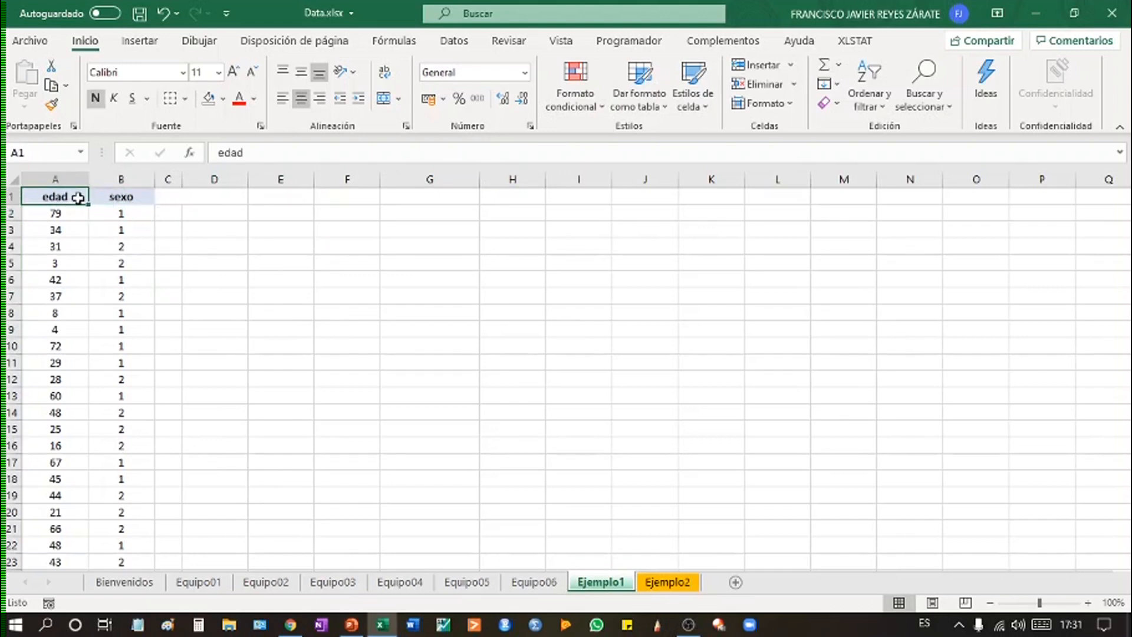
{"action": "left_click", "coordinate": [67, 216]}
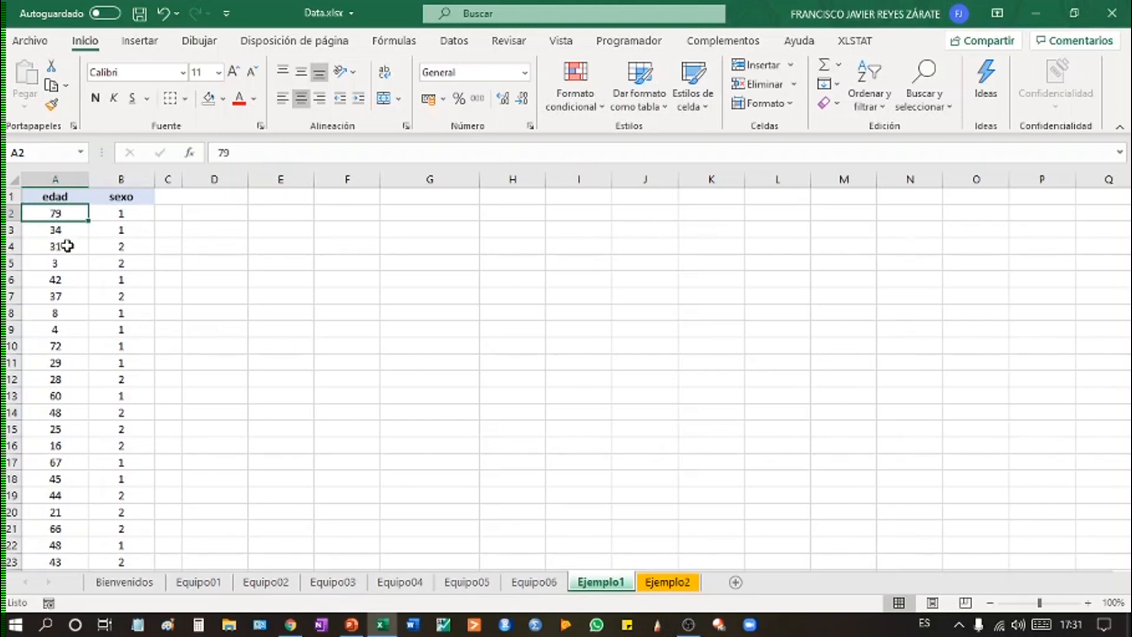
{"action": "left_click", "coordinate": [65, 245]}
{"action": "left_click", "coordinate": [71, 211]}
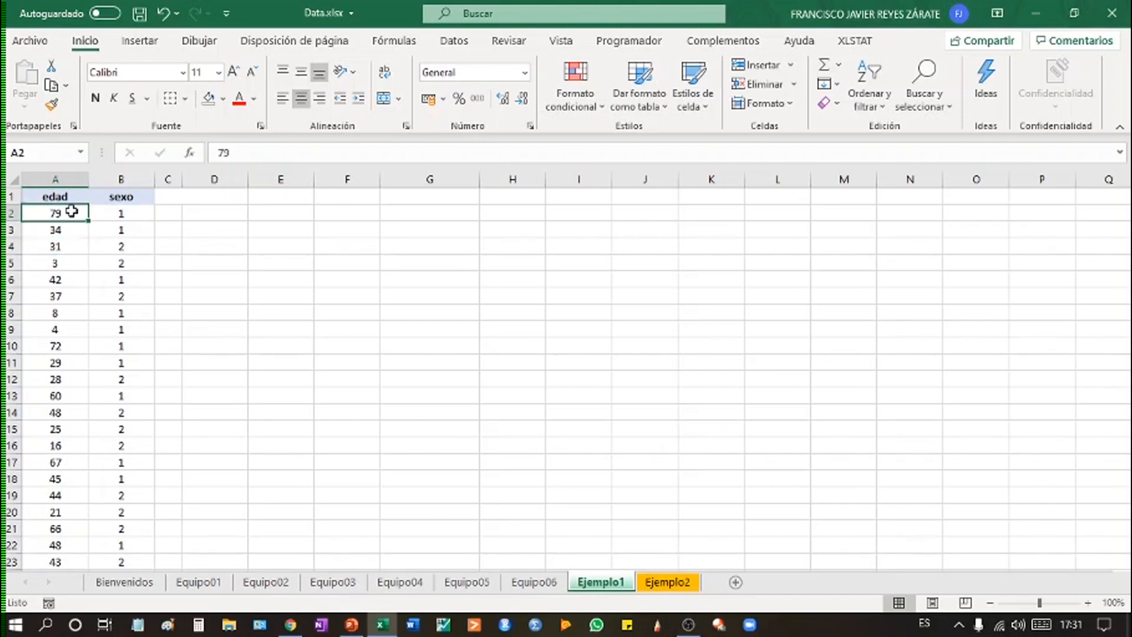
{"action": "left_click", "coordinate": [125, 213]}
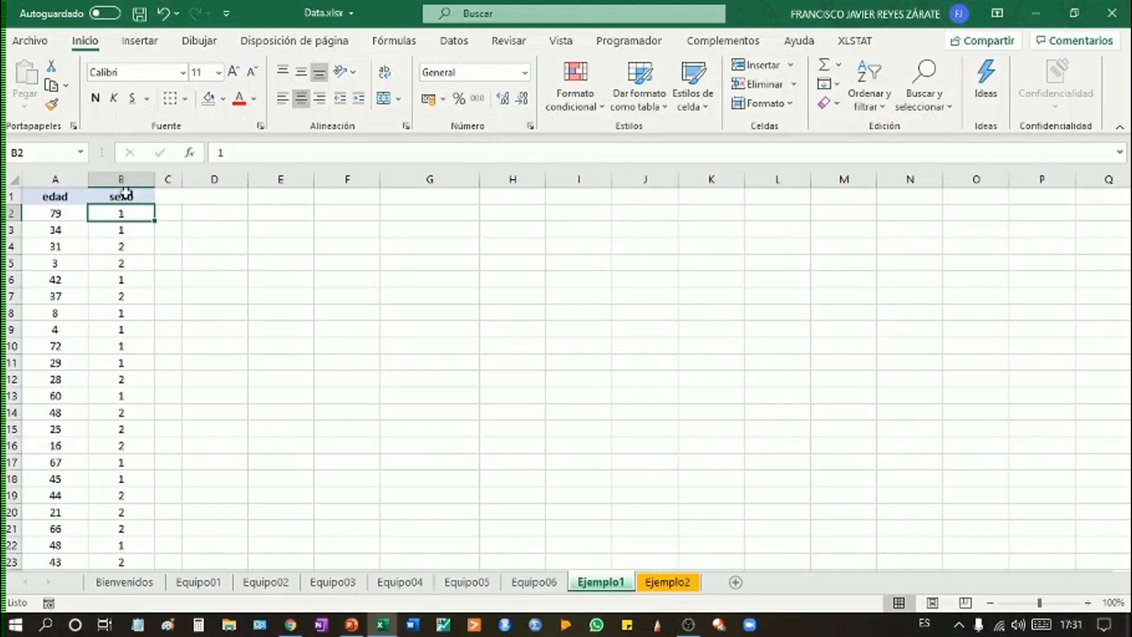
{"action": "left_click", "coordinate": [130, 228]}
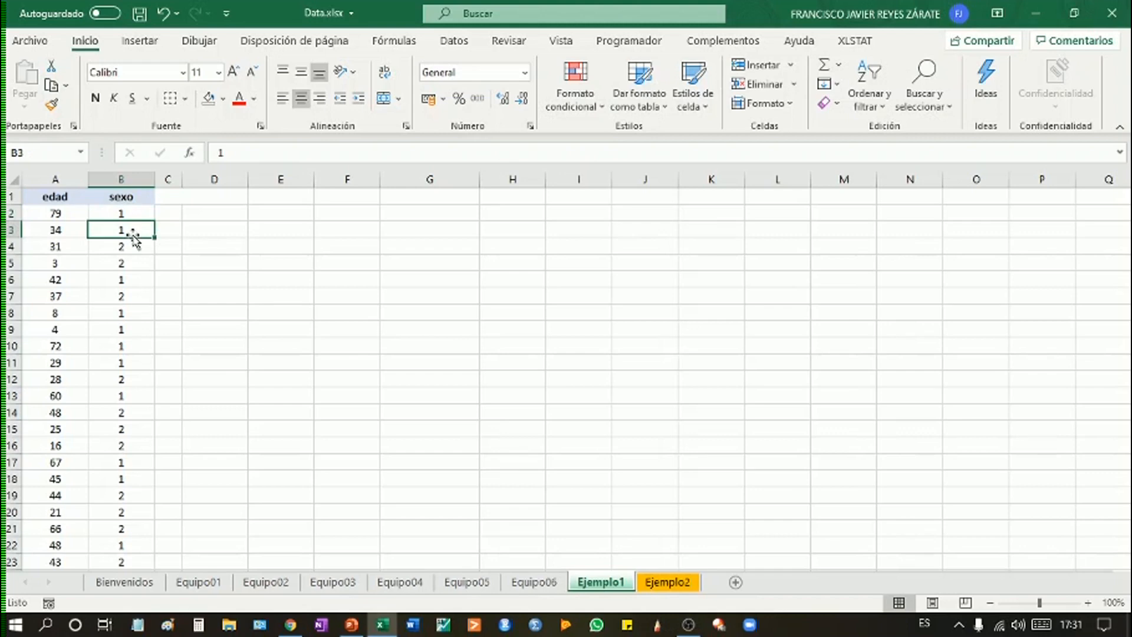
{"action": "left_click", "coordinate": [138, 198]}
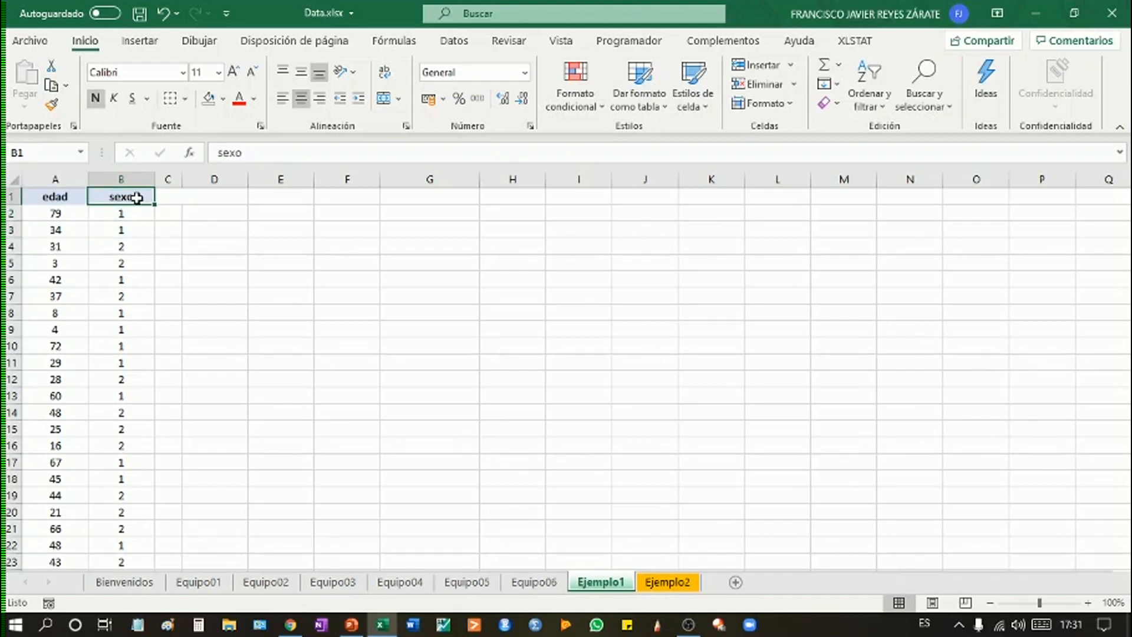
{"action": "left_click", "coordinate": [325, 247]}
{"action": "left_click", "coordinate": [123, 212]}
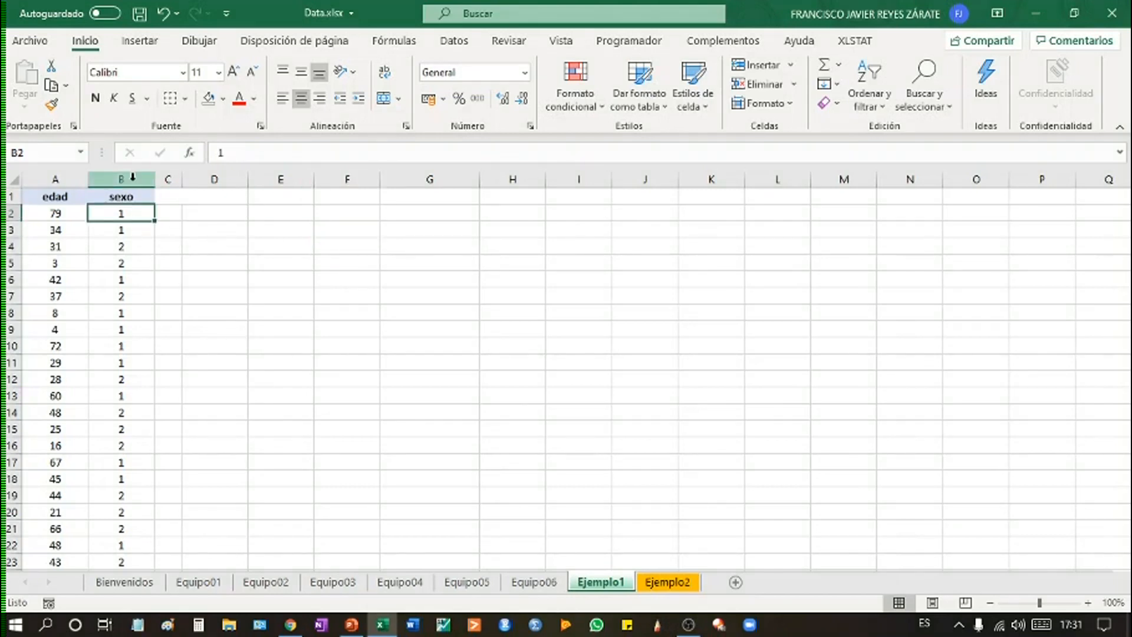
{"action": "left_click", "coordinate": [56, 197]}
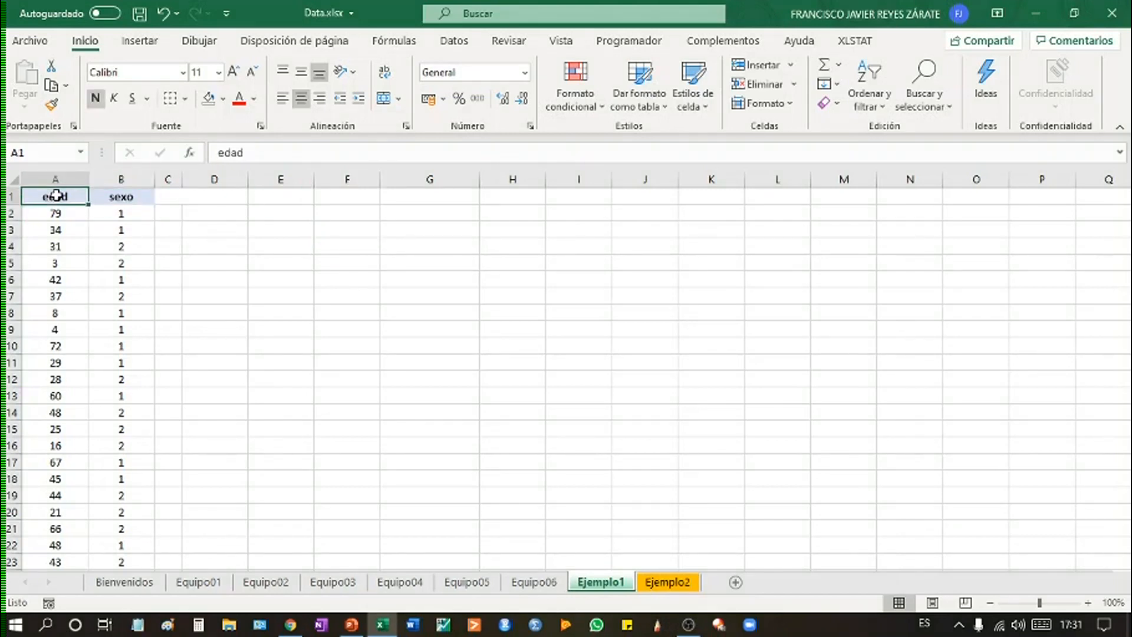
{"action": "left_click", "coordinate": [137, 198]}
{"action": "left_click", "coordinate": [329, 297]}
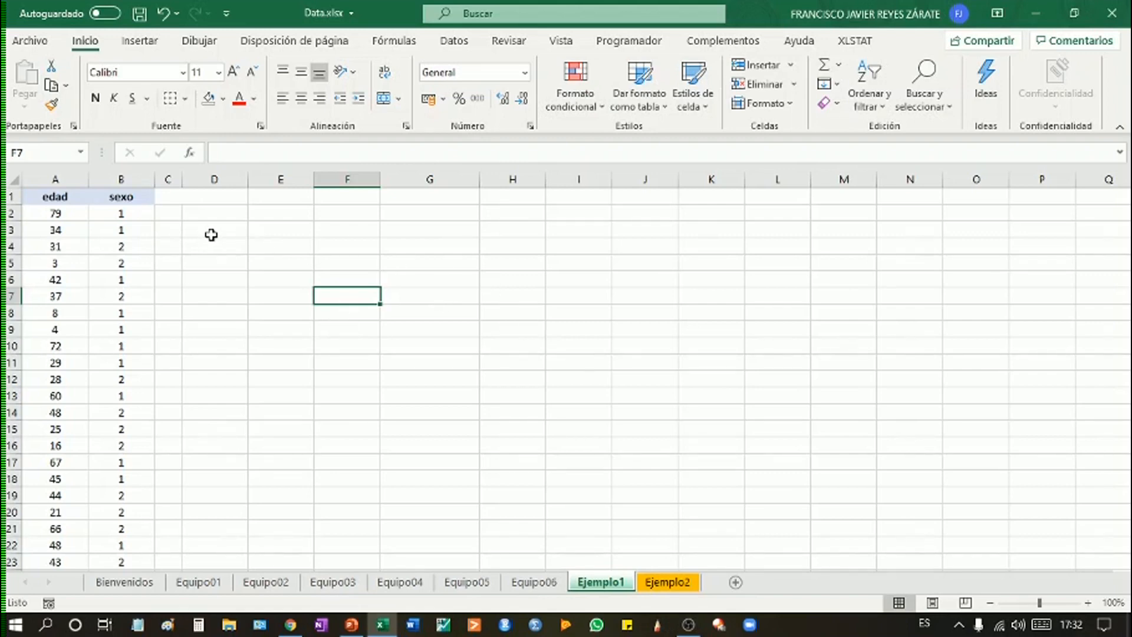
Unmerge the combined cell C1:D1 beside the sexo header
{"action": "left_click", "coordinate": [182, 179]}
{"action": "left_click", "coordinate": [184, 198]}
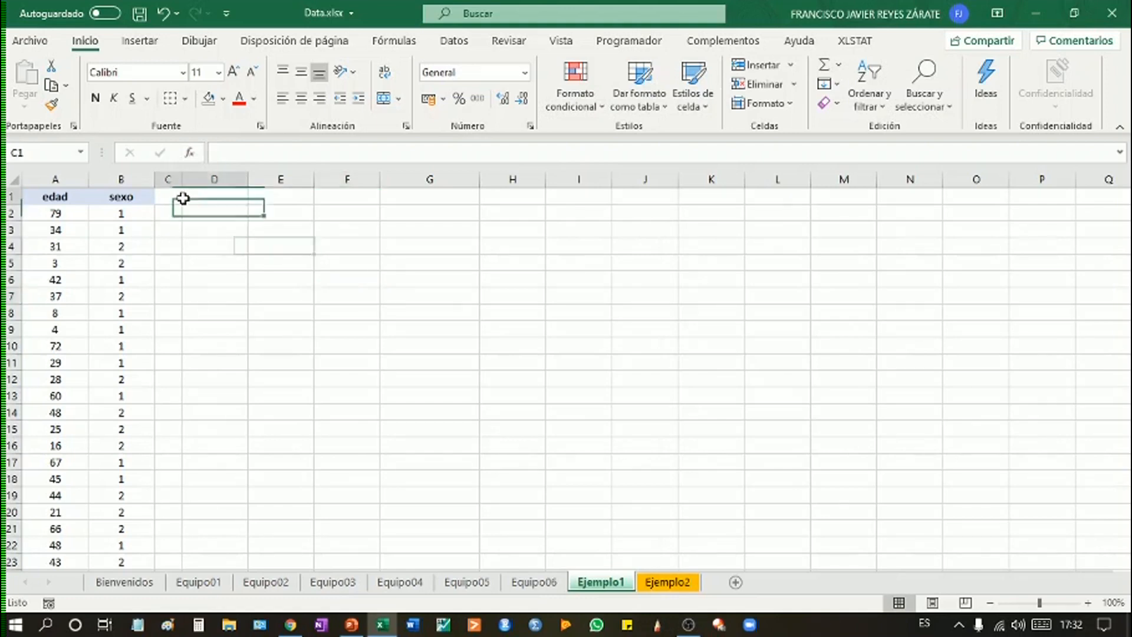
{"action": "left_click", "coordinate": [383, 98]}
{"action": "left_click", "coordinate": [422, 333]}
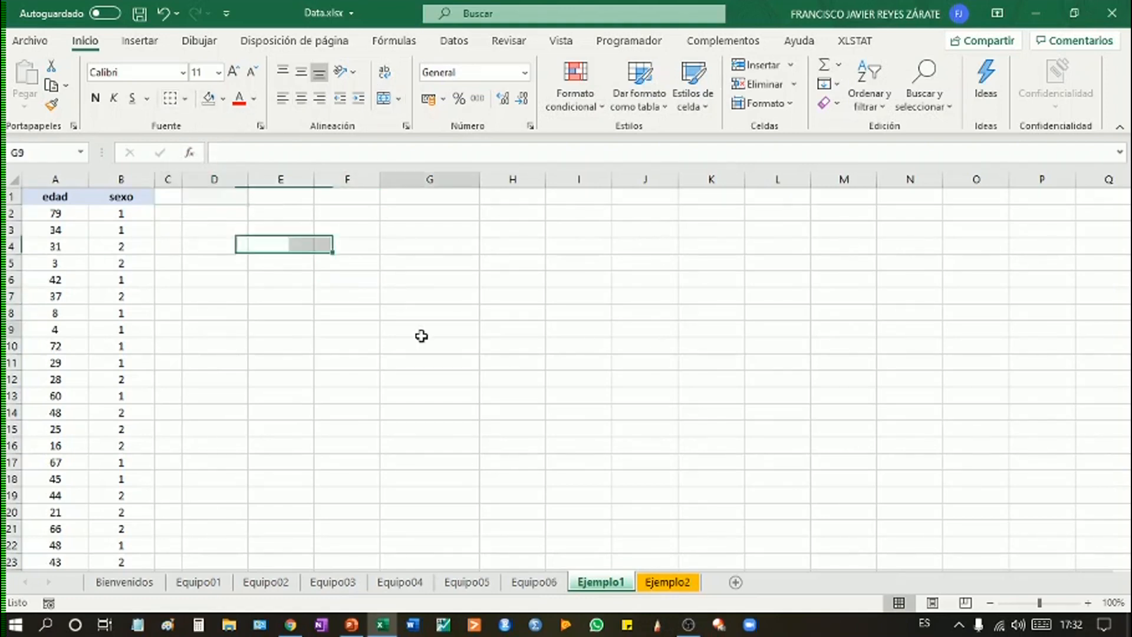
Turn on filtering for the edad and sexo data, starting from the sexo header
{"action": "left_click", "coordinate": [126, 196]}
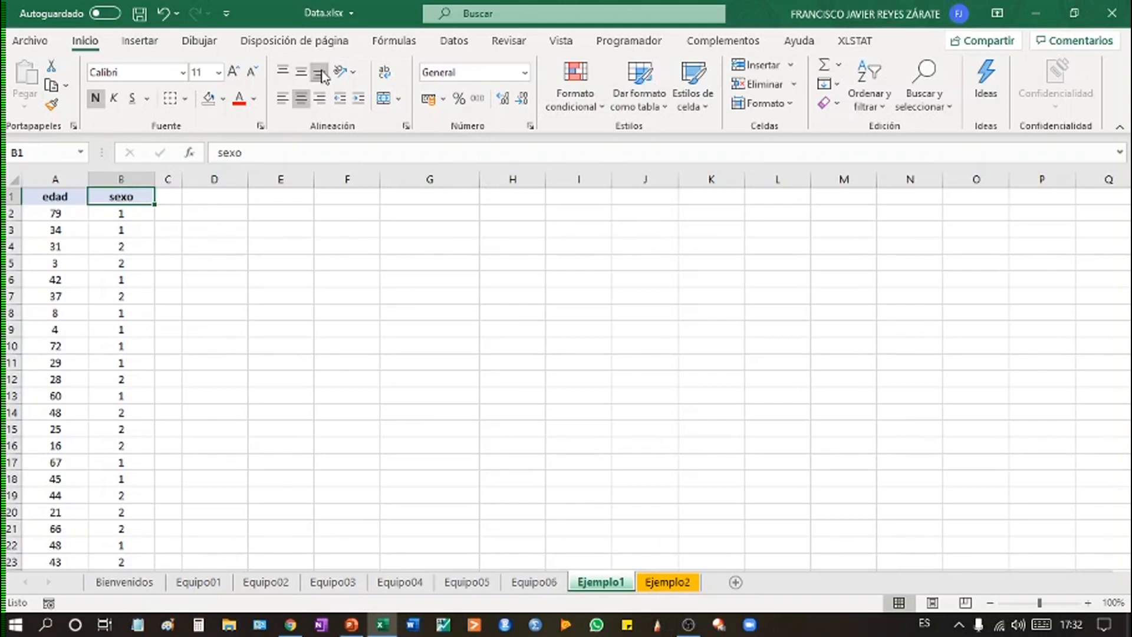
{"action": "left_click", "coordinate": [454, 43]}
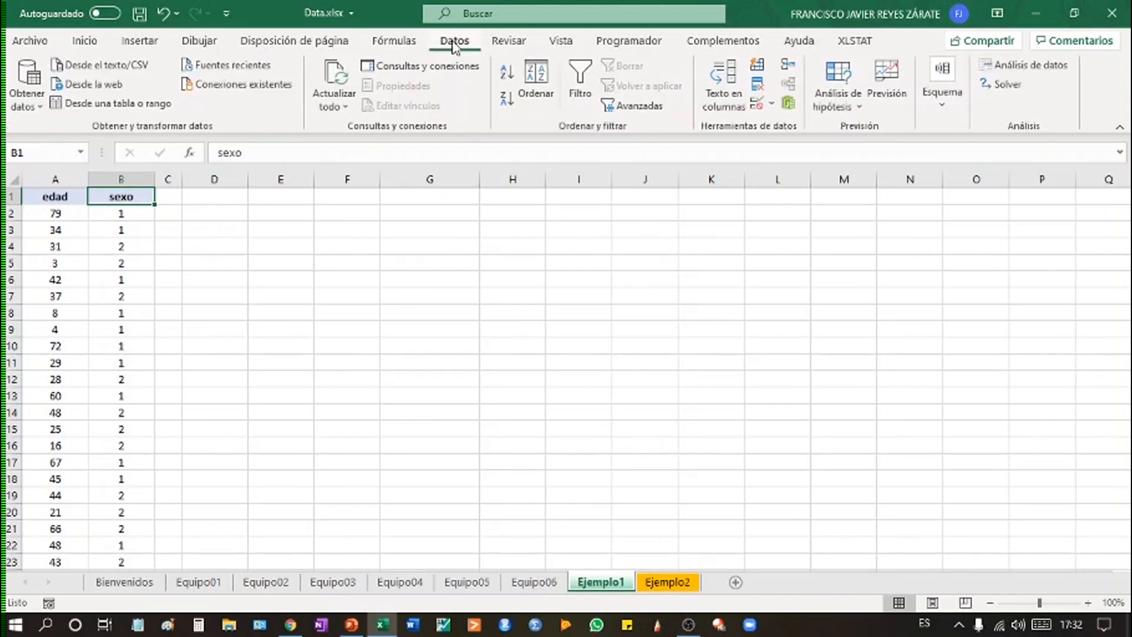
{"action": "left_click", "coordinate": [592, 87]}
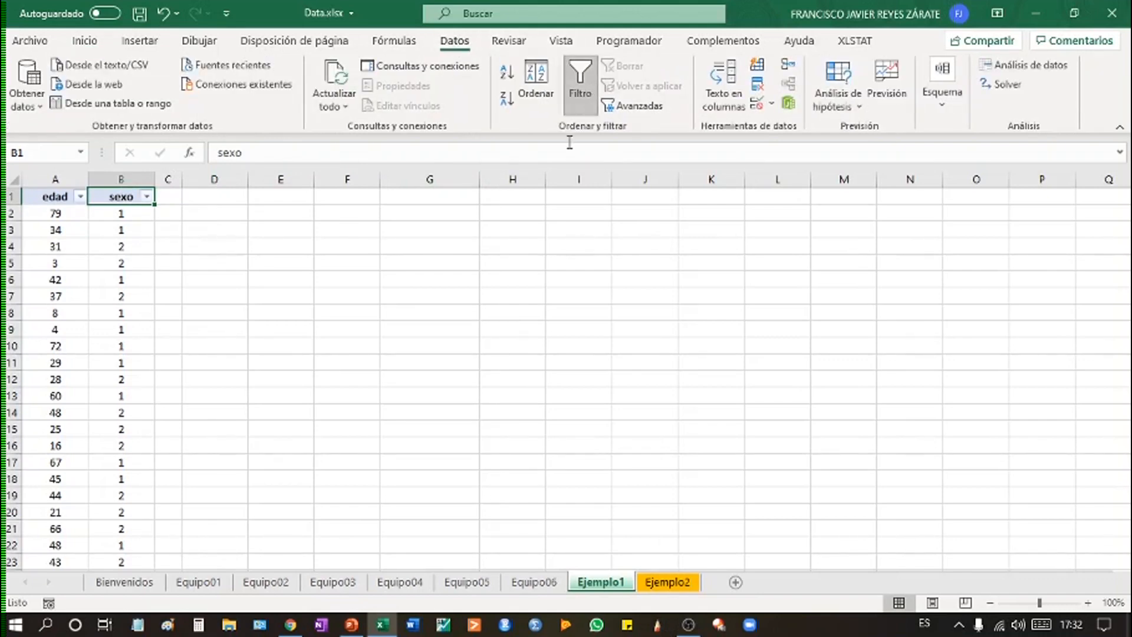
{"action": "left_click", "coordinate": [498, 277]}
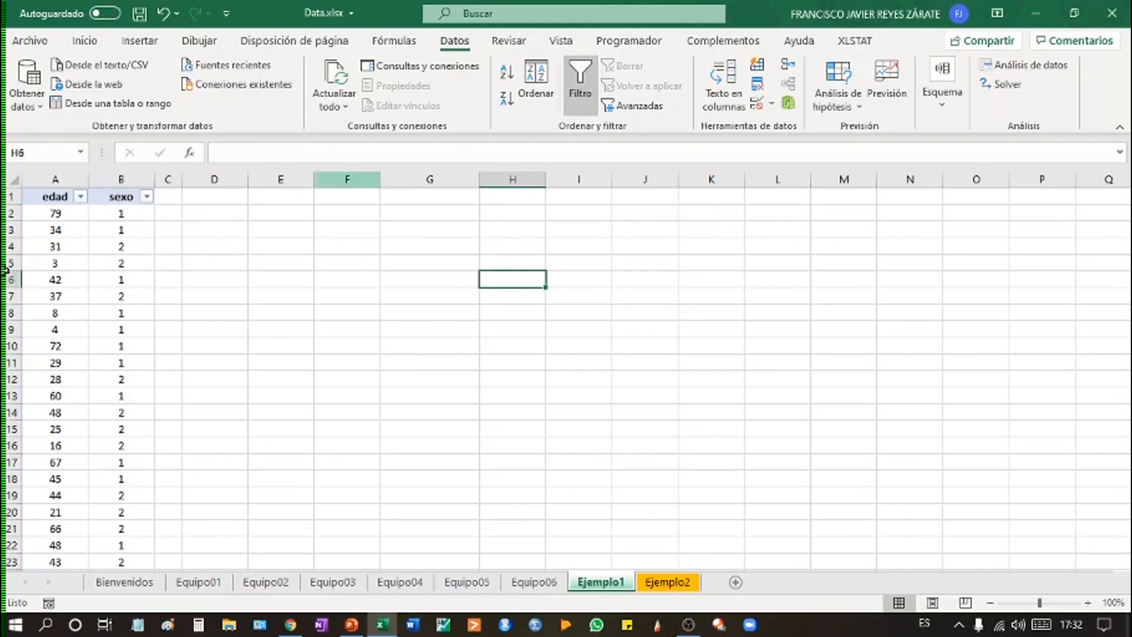
Review the two filtered headers and turn the filter off for the edad and sexo columns
{"action": "left_click", "coordinate": [55, 196]}
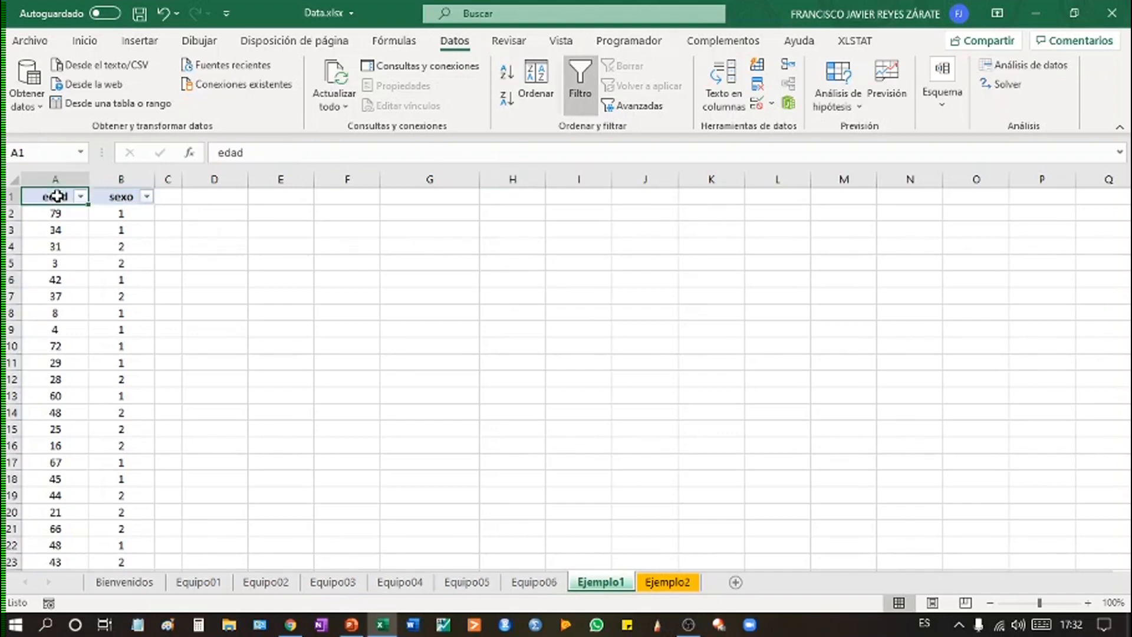
{"action": "left_click", "coordinate": [108, 199]}
{"action": "left_click_drag", "start_coordinate": [52, 196], "coordinate": [118, 207]}
{"action": "left_click", "coordinate": [282, 278]}
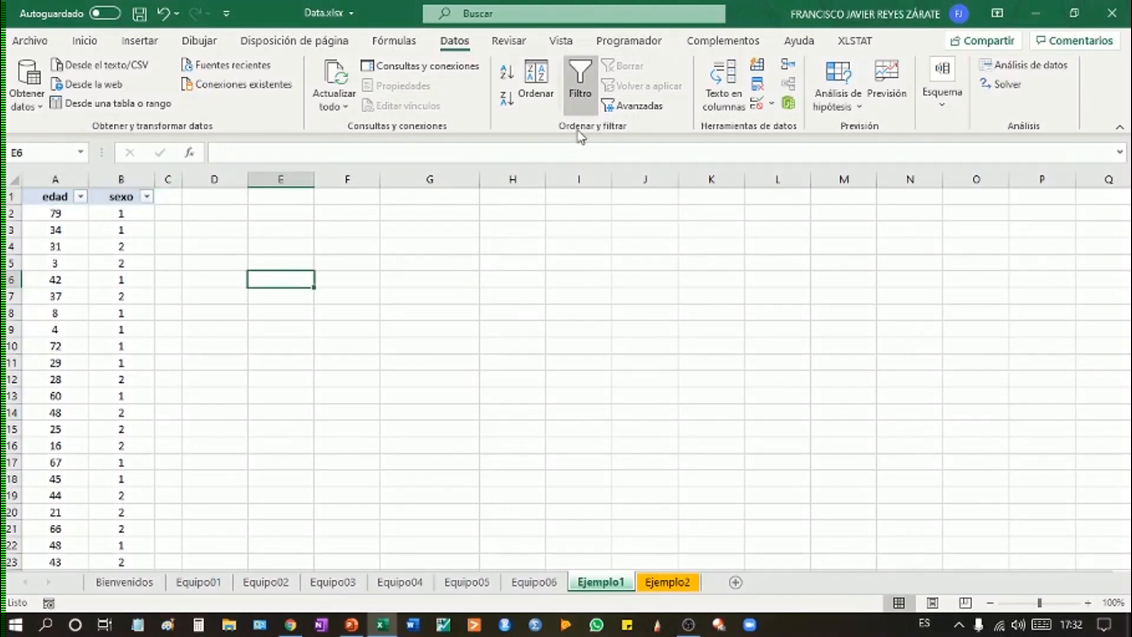
{"action": "left_click", "coordinate": [580, 89]}
Apply the filter to the edad and sexo header row again
{"action": "left_click_drag", "start_coordinate": [53, 203], "coordinate": [118, 206]}
{"action": "left_click", "coordinate": [64, 195]}
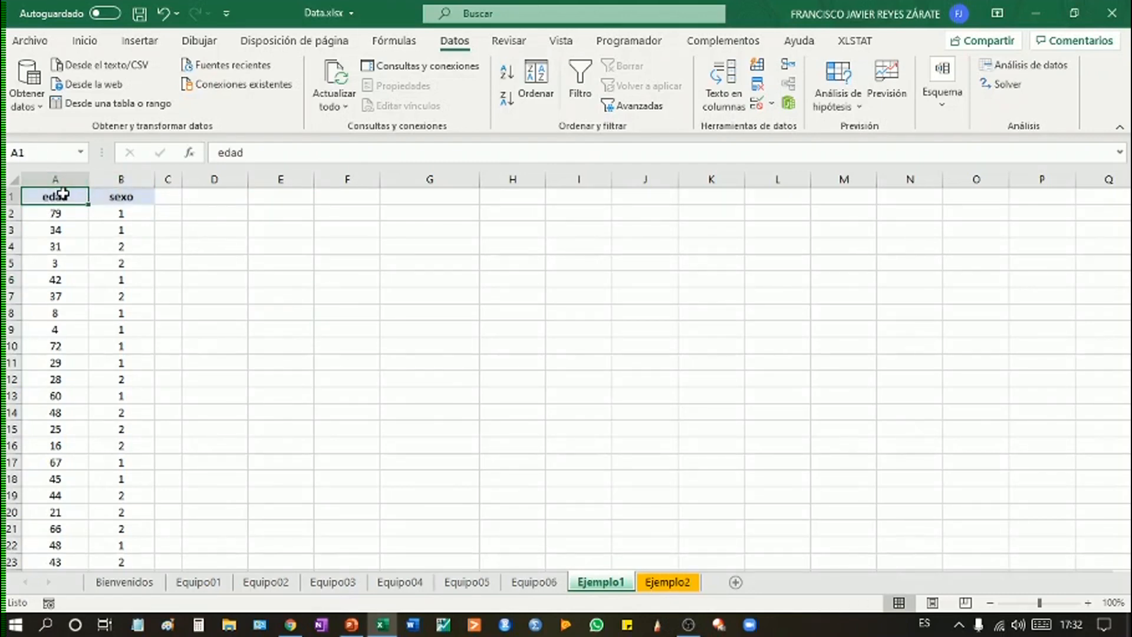
{"action": "left_click", "coordinate": [122, 197]}
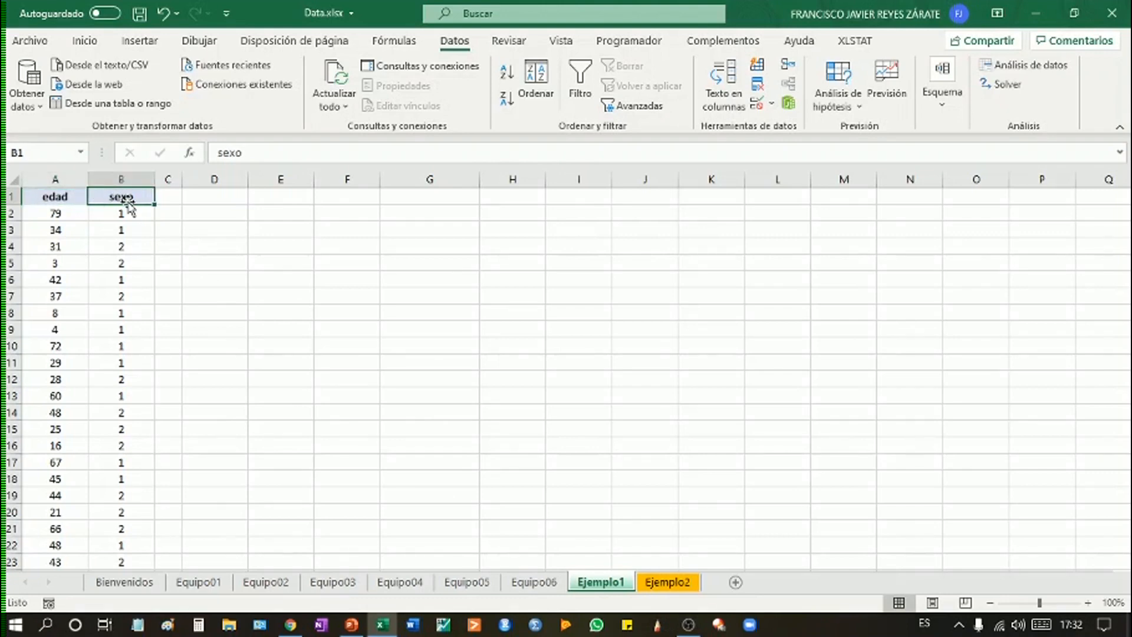
{"action": "left_click", "coordinate": [229, 238]}
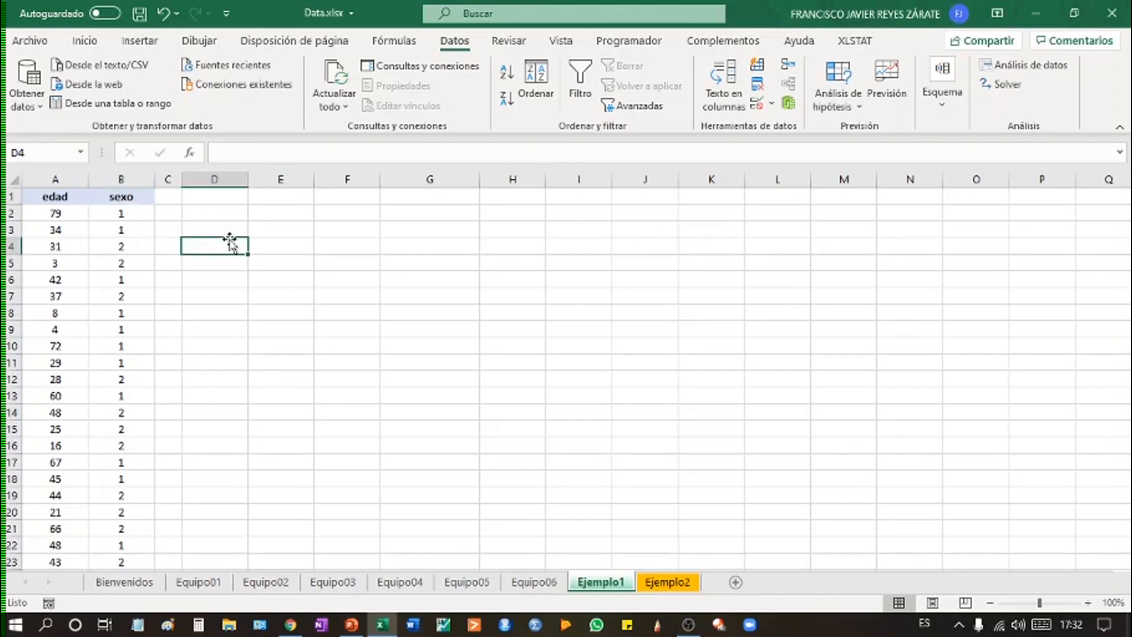
{"action": "left_click", "coordinate": [66, 196]}
{"action": "left_click", "coordinate": [121, 197]}
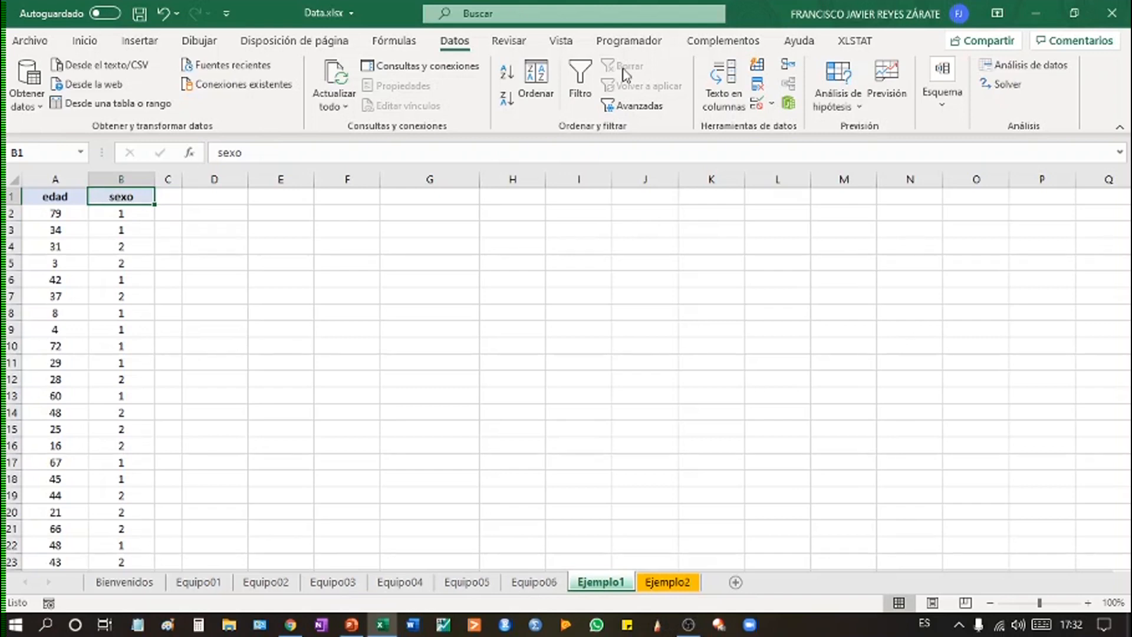
{"action": "left_click", "coordinate": [587, 82]}
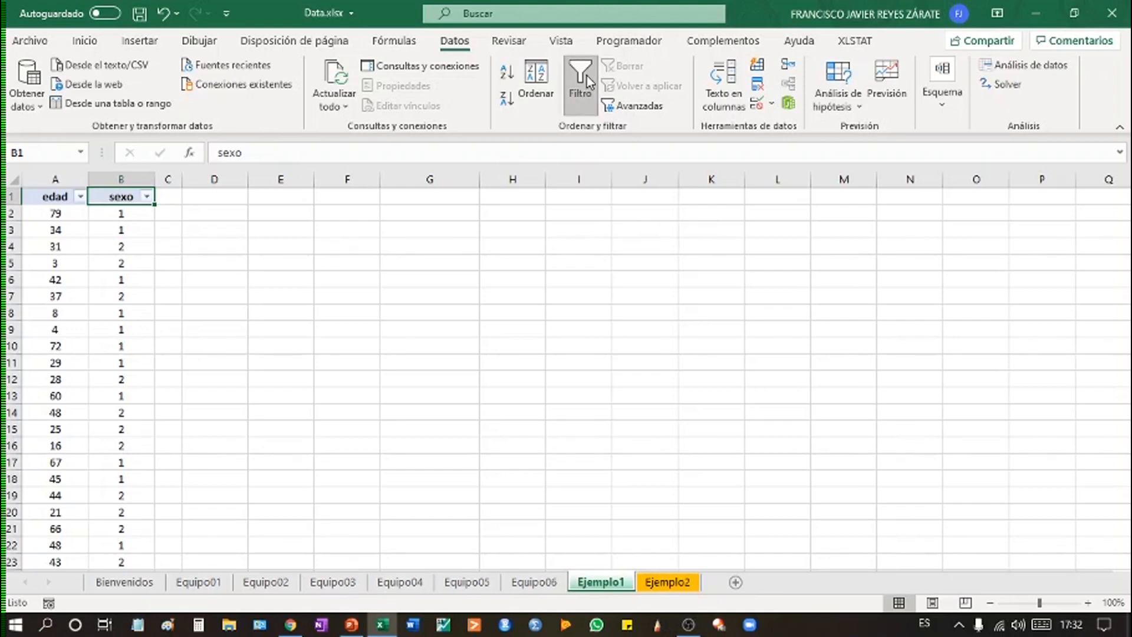
{"action": "left_click", "coordinate": [430, 212]}
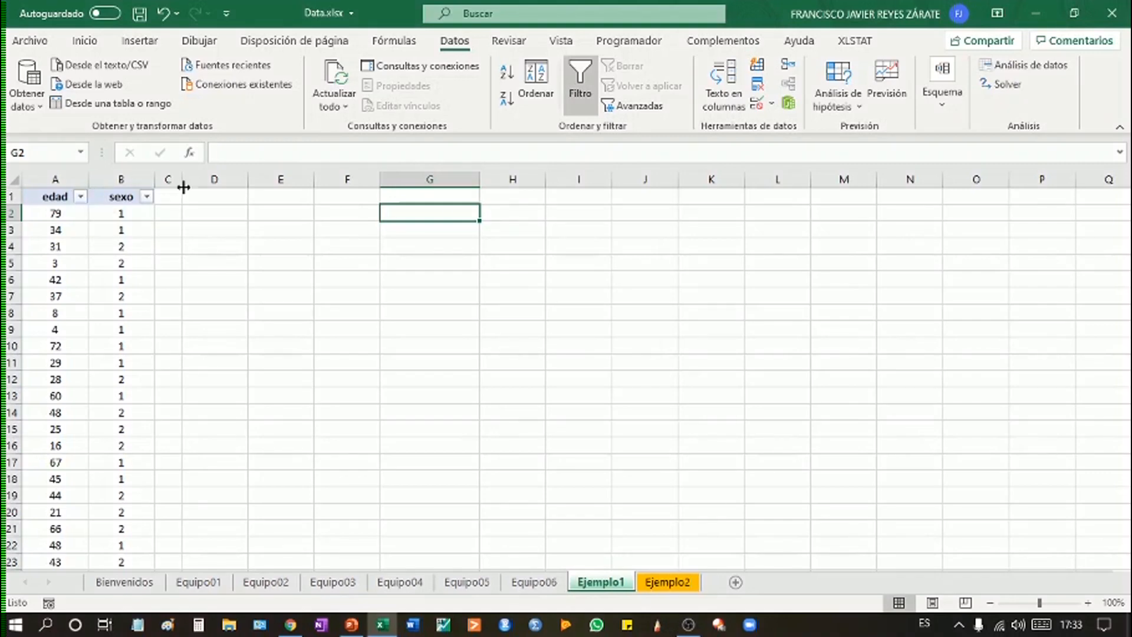
Check the values available in the edad and sexo column filters, leaving both filters unapplied
{"action": "left_click", "coordinate": [81, 197]}
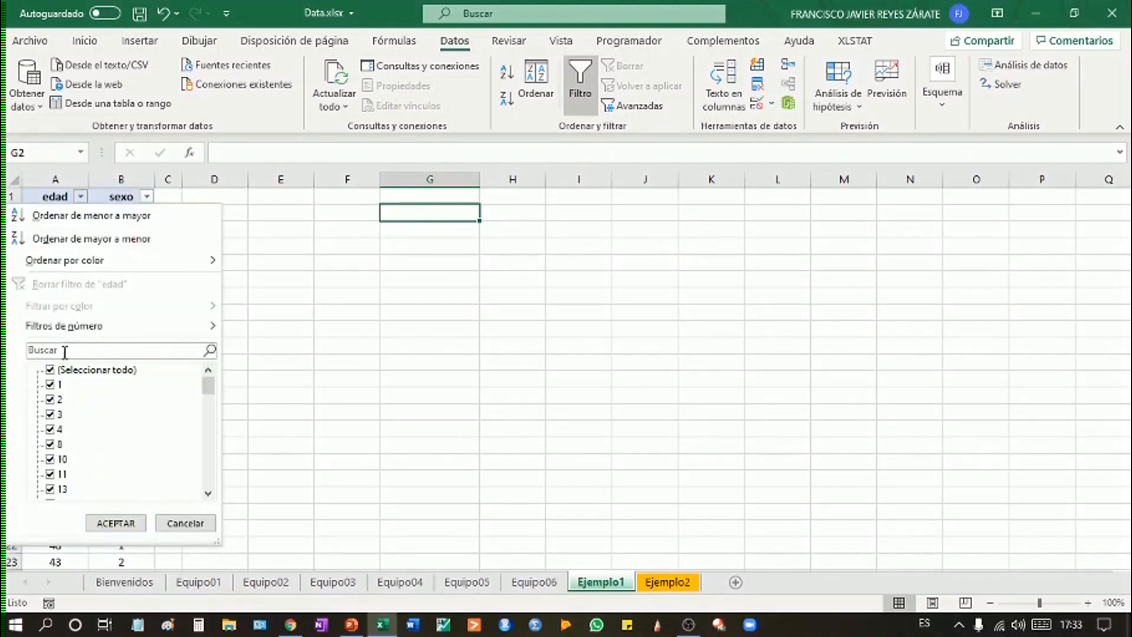
{"action": "mouse_move", "coordinate": [210, 391]}
{"action": "left_mouse_down"}
{"action": "mouse_move", "coordinate": [210, 479]}
{"action": "mouse_move", "coordinate": [210, 385]}
{"action": "left_mouse_up"}
{"action": "left_click", "coordinate": [307, 357]}
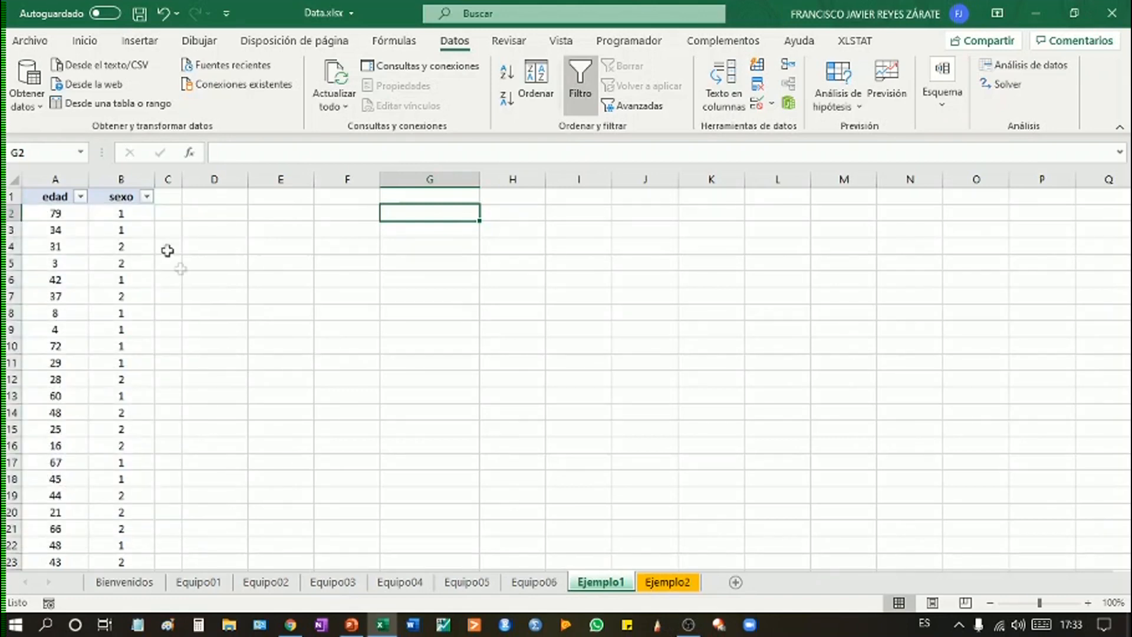
{"action": "left_click", "coordinate": [147, 197]}
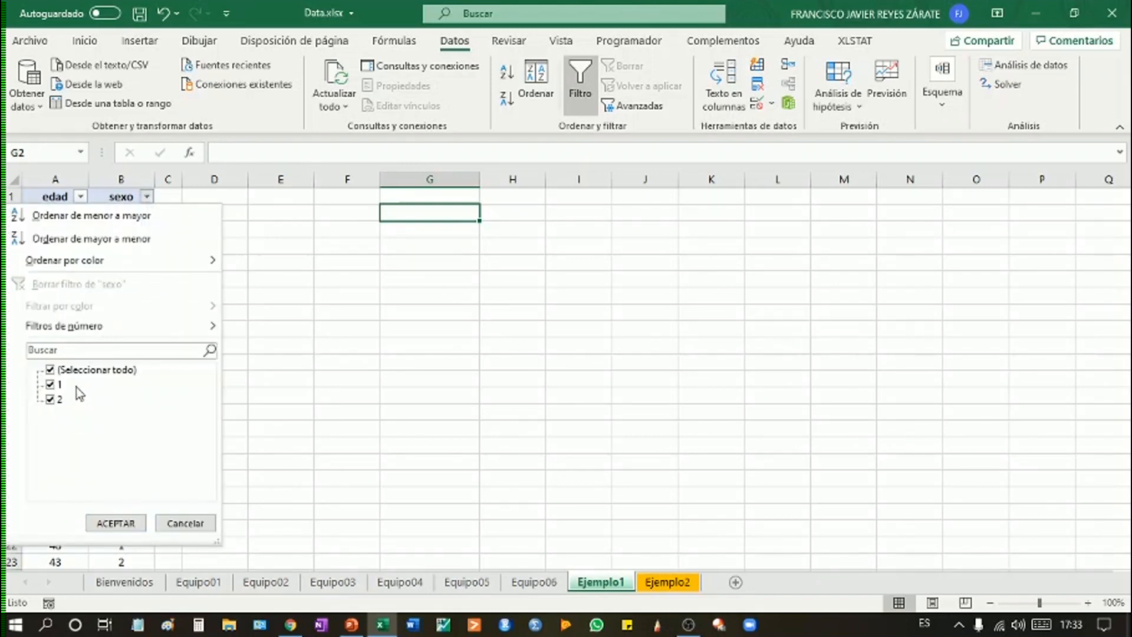
{"action": "left_click", "coordinate": [345, 391]}
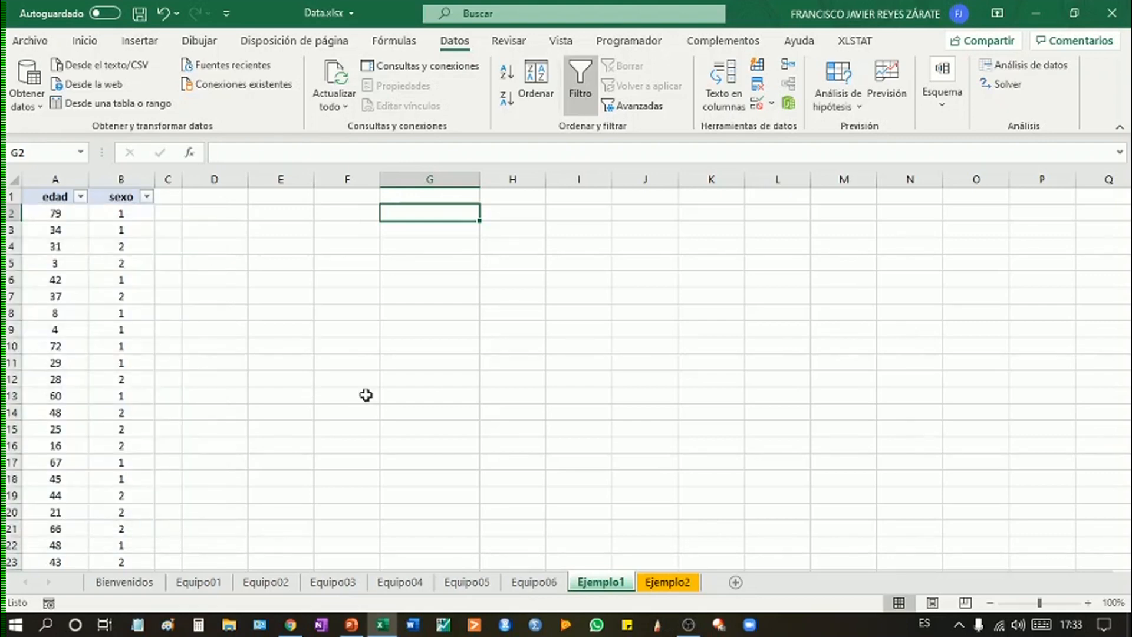
Filter the sexo column to show only the rows with value 1
{"action": "left_click", "coordinate": [146, 197]}
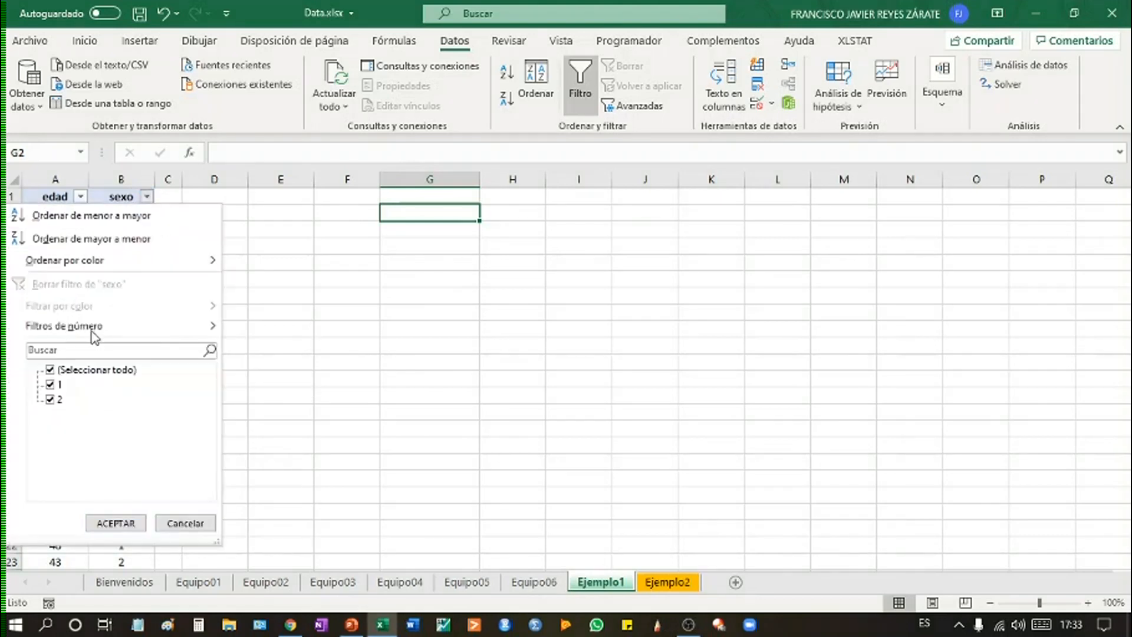
{"action": "left_click", "coordinate": [50, 385]}
{"action": "left_click", "coordinate": [51, 369]}
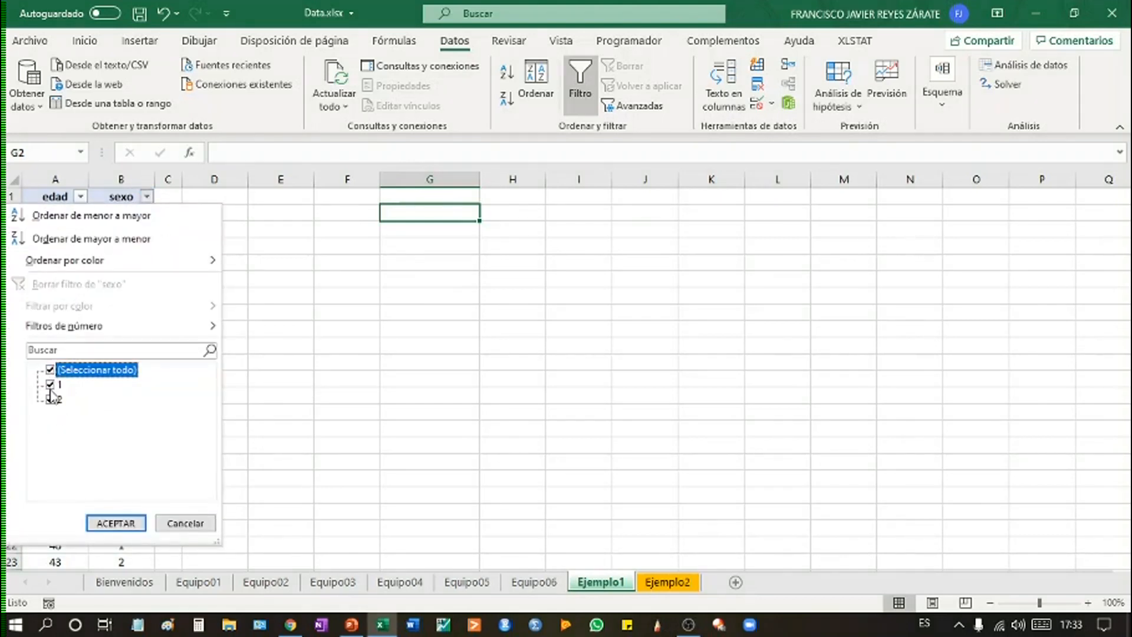
{"action": "left_click", "coordinate": [50, 370]}
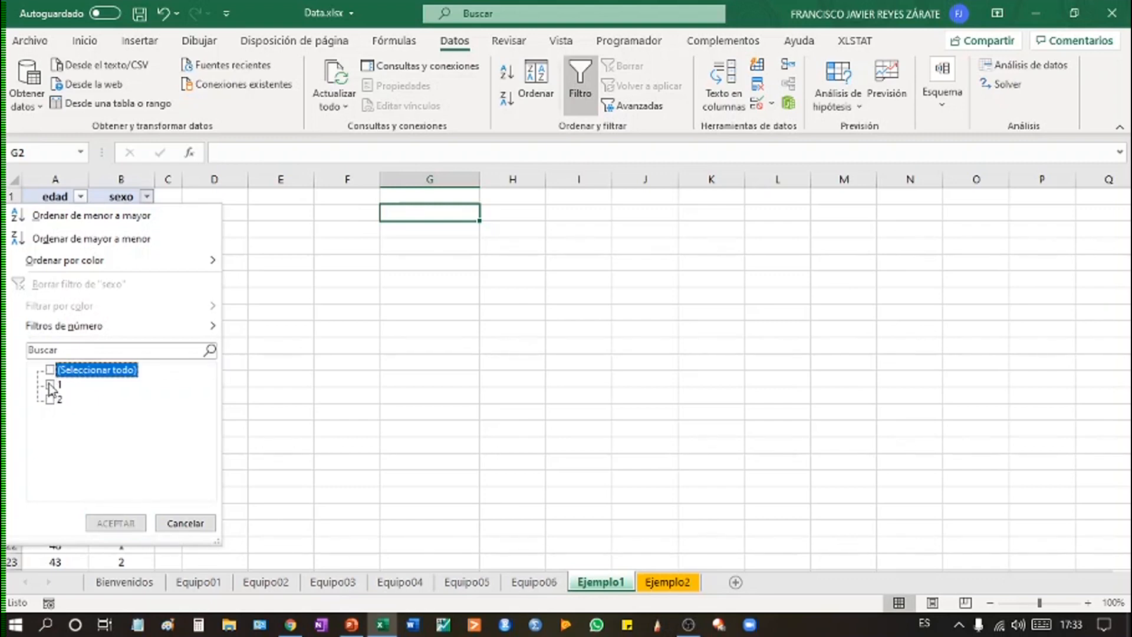
{"action": "left_click", "coordinate": [50, 386]}
{"action": "left_click", "coordinate": [115, 522]}
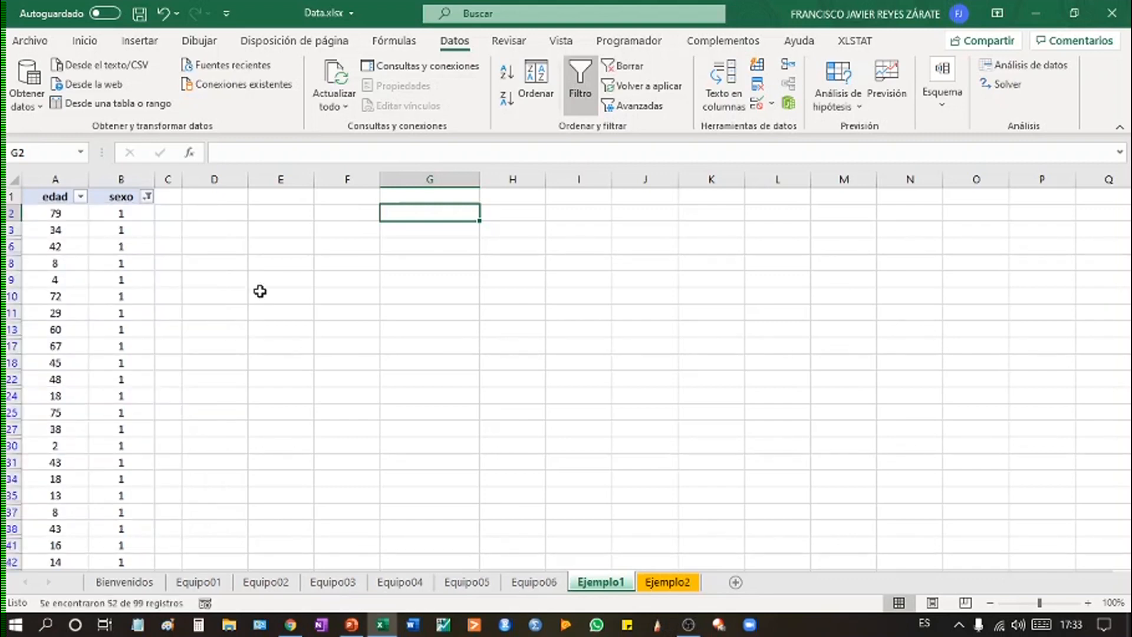
Replace 1 with M in the first filtered sexo cell, B2, and fill it down through all the filtered rows
{"action": "left_click", "coordinate": [141, 213]}
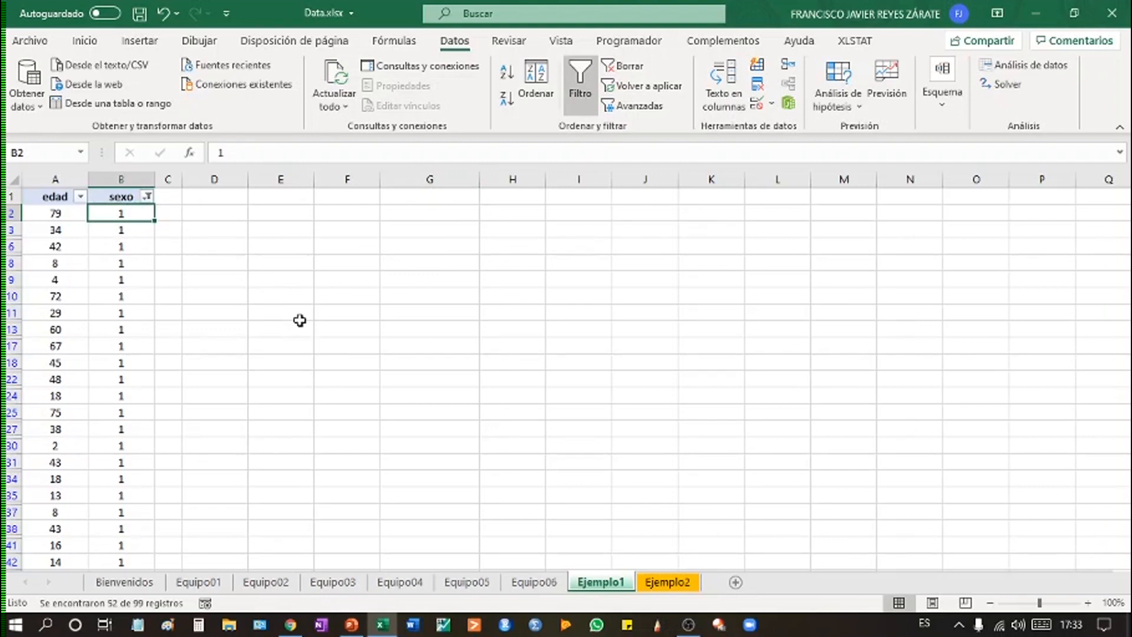
{"action": "type", "text": "m"}
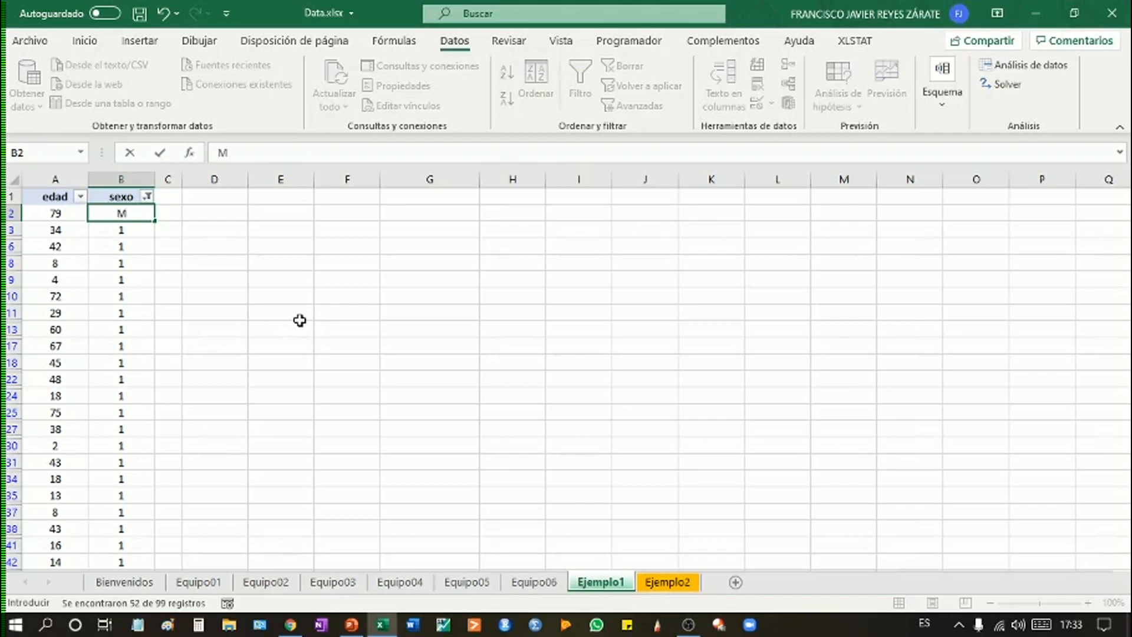
{"action": "key", "text": "Return"}
{"action": "left_click", "coordinate": [139, 217]}
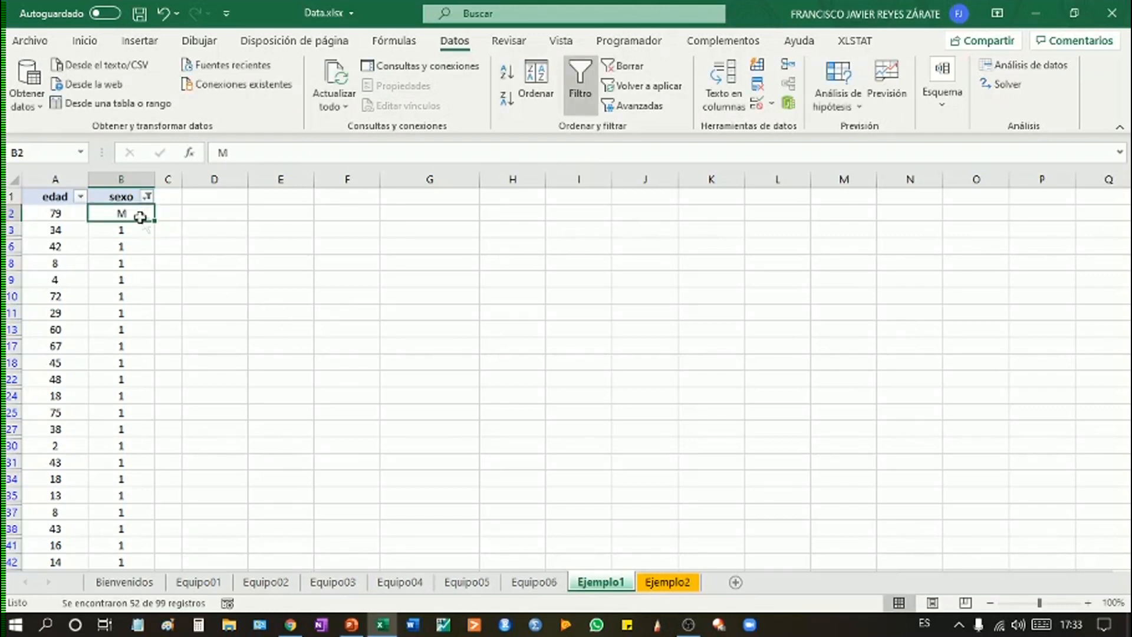
{"action": "left_click", "coordinate": [156, 220]}
{"action": "double_click", "coordinate": [155, 222]}
{"action": "left_click", "coordinate": [274, 284]}
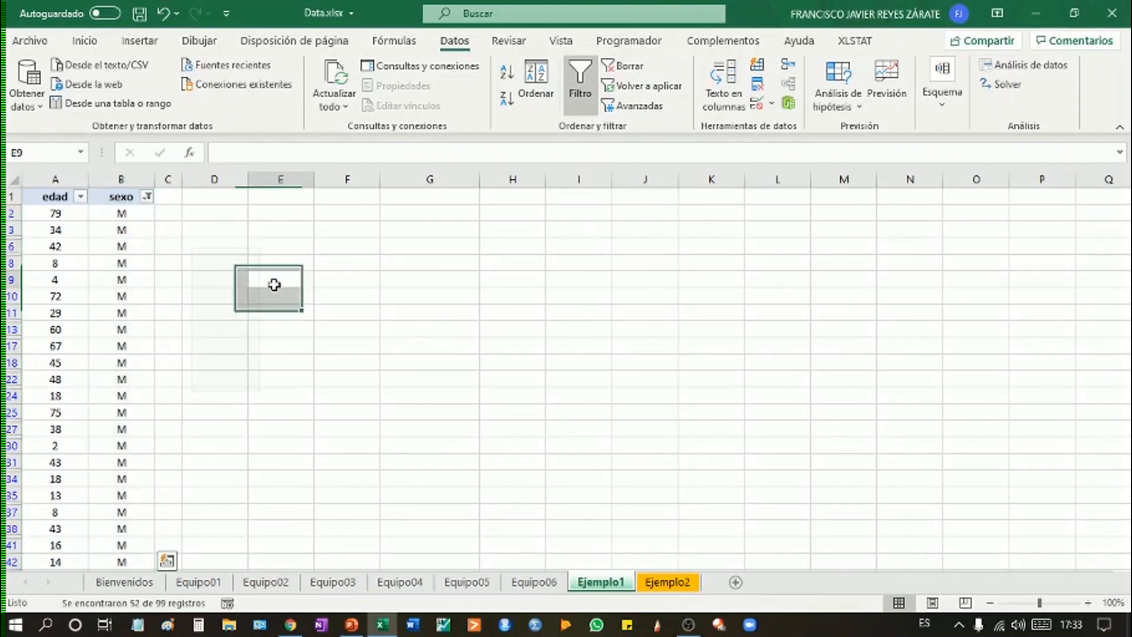
Filter the sexo column to show only the rows with value 2
{"action": "left_click", "coordinate": [147, 198]}
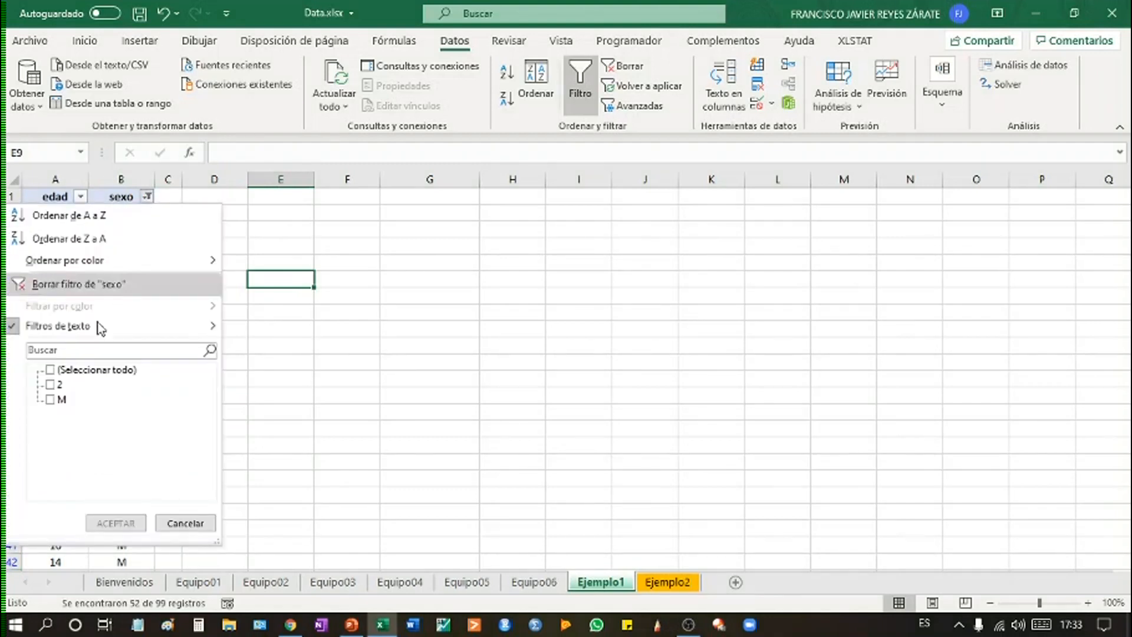
{"action": "left_click", "coordinate": [50, 385]}
{"action": "left_click", "coordinate": [115, 524]}
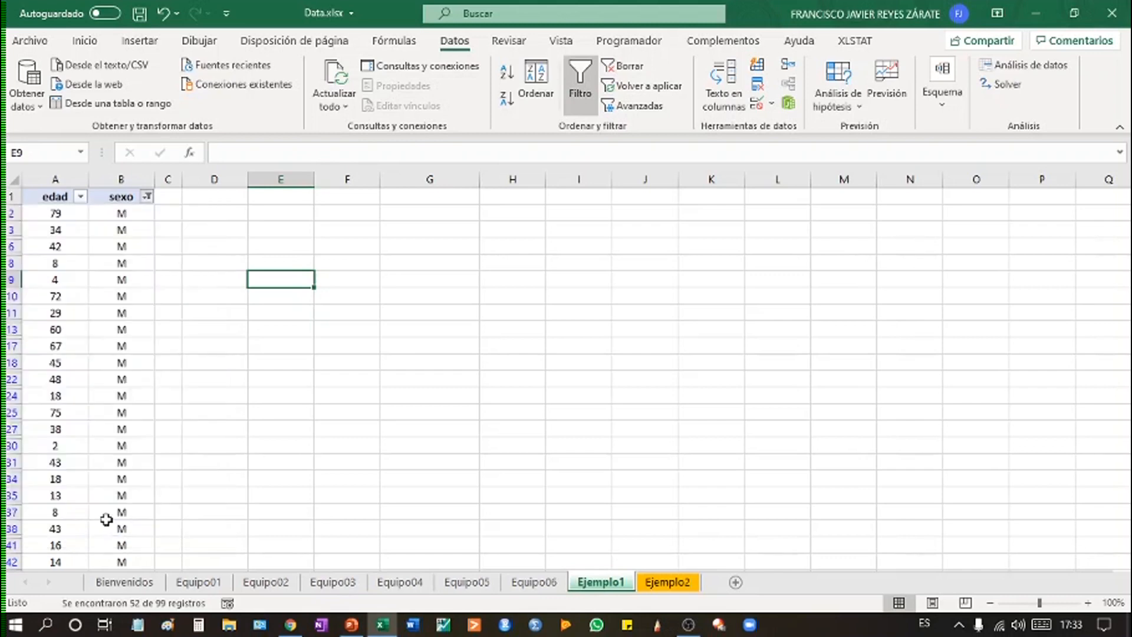
Try different selections of 2 and M in the sexo filter and reapply it with only 2 selected
{"action": "left_click", "coordinate": [146, 196]}
{"action": "left_click", "coordinate": [50, 400]}
{"action": "left_click", "coordinate": [50, 384]}
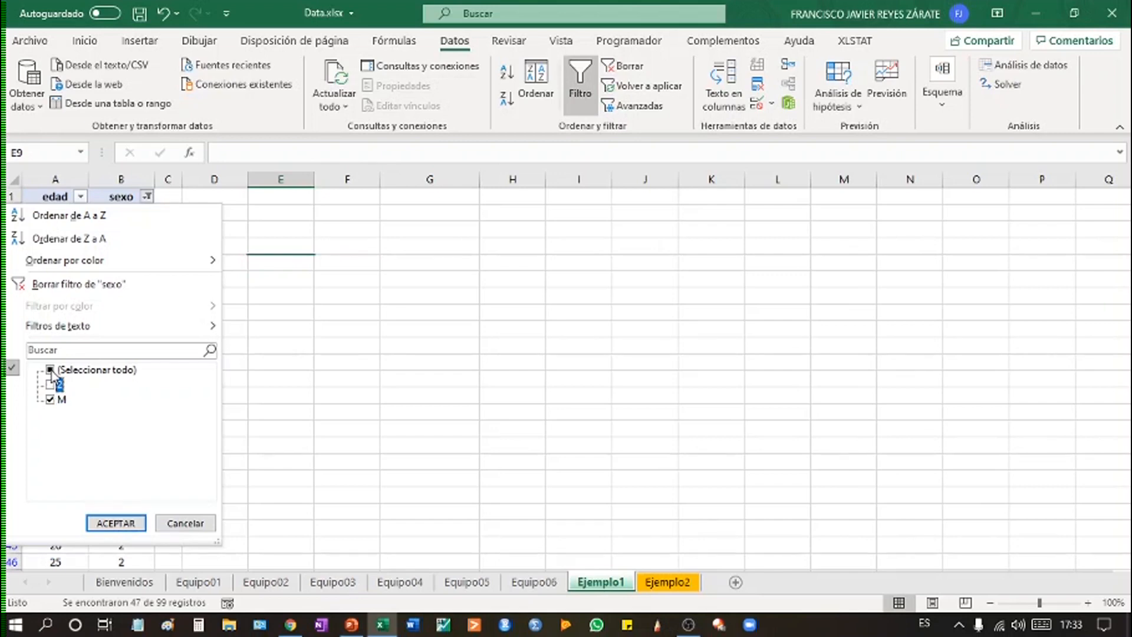
{"action": "left_click", "coordinate": [49, 401]}
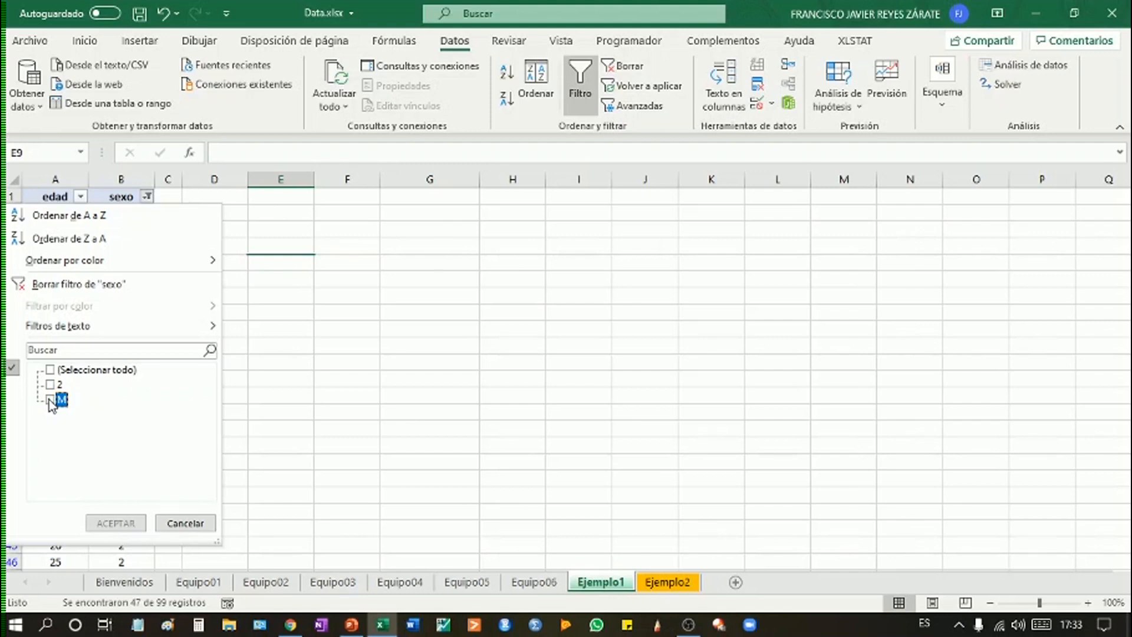
{"action": "left_click", "coordinate": [50, 400]}
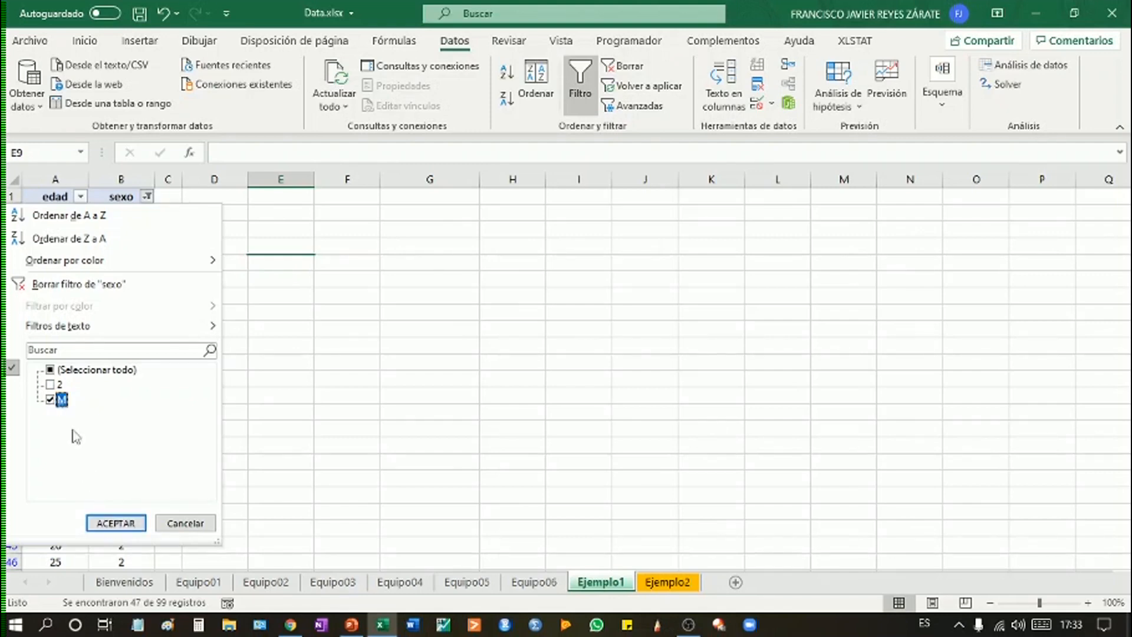
{"action": "left_click", "coordinate": [51, 400]}
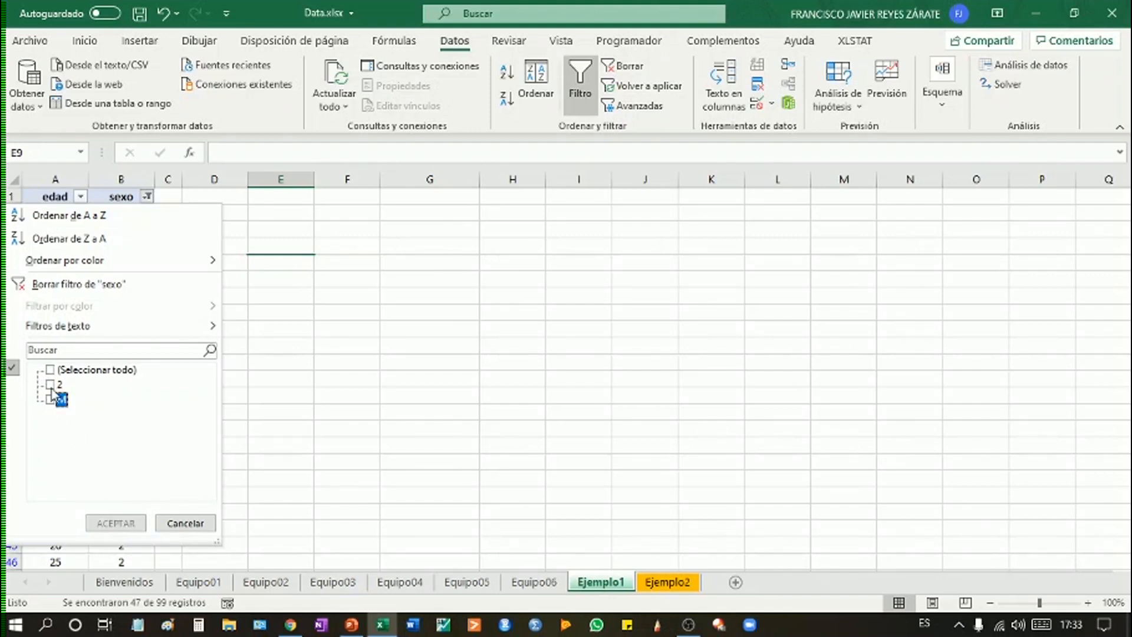
{"action": "left_click", "coordinate": [50, 399]}
{"action": "left_click", "coordinate": [51, 385]}
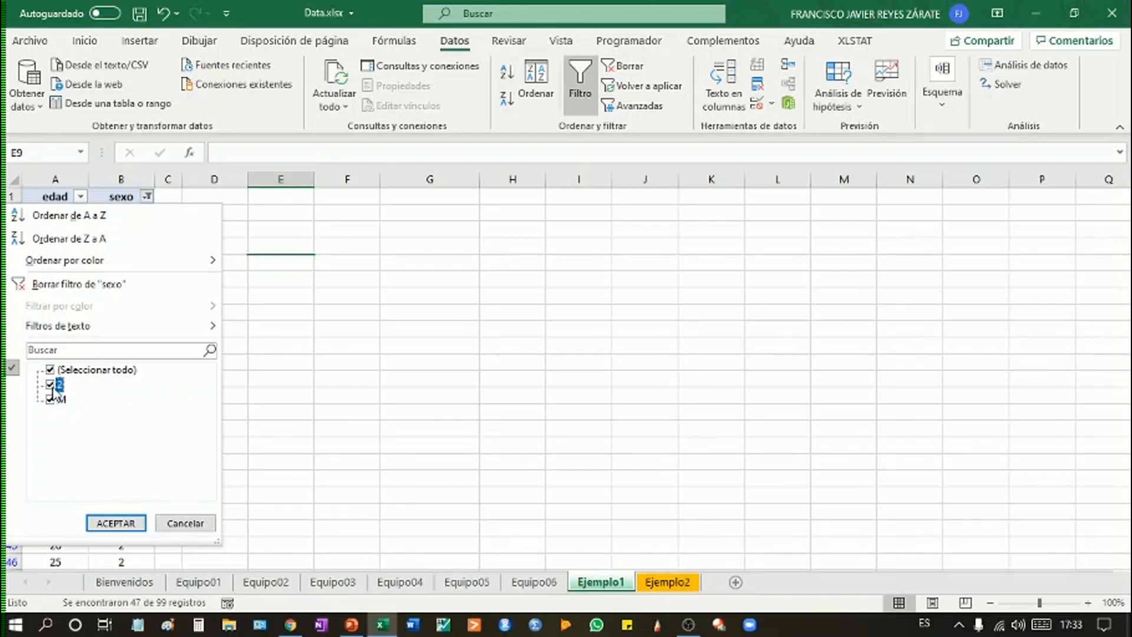
{"action": "left_click", "coordinate": [50, 400]}
{"action": "left_click", "coordinate": [125, 521]}
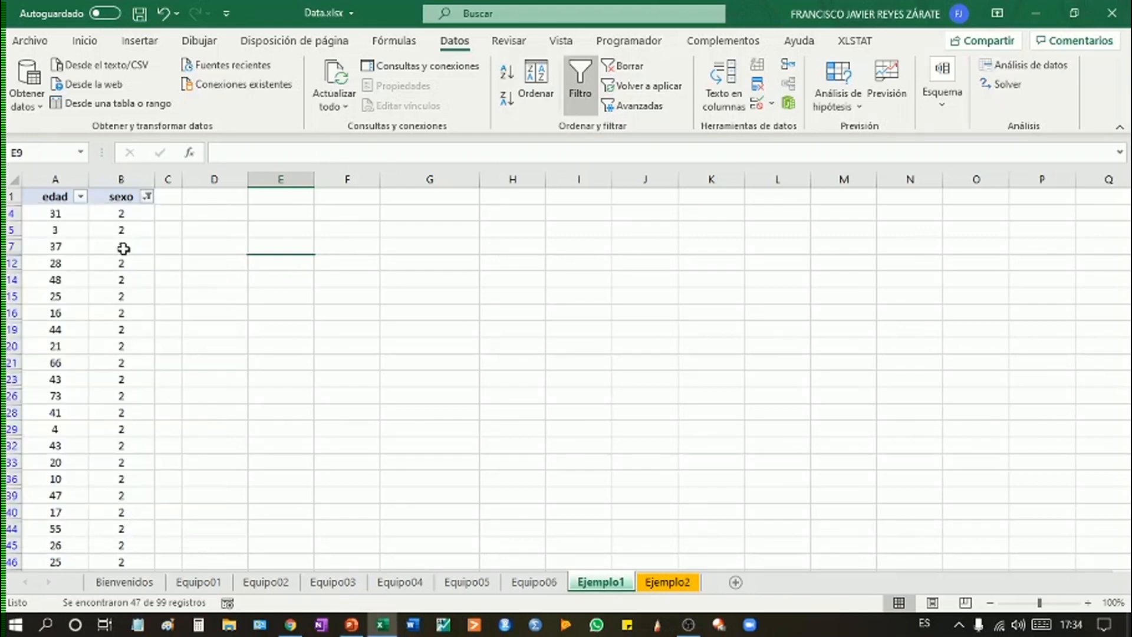
Replace 2 with F in the first filtered sexo cell, B4, and fill it down through all the filtered rows
{"action": "left_click", "coordinate": [138, 215]}
{"action": "type", "text": "F"}
{"action": "key", "text": "Return"}
{"action": "right_click", "coordinate": [139, 216]}
{"action": "left_click", "coordinate": [125, 237]}
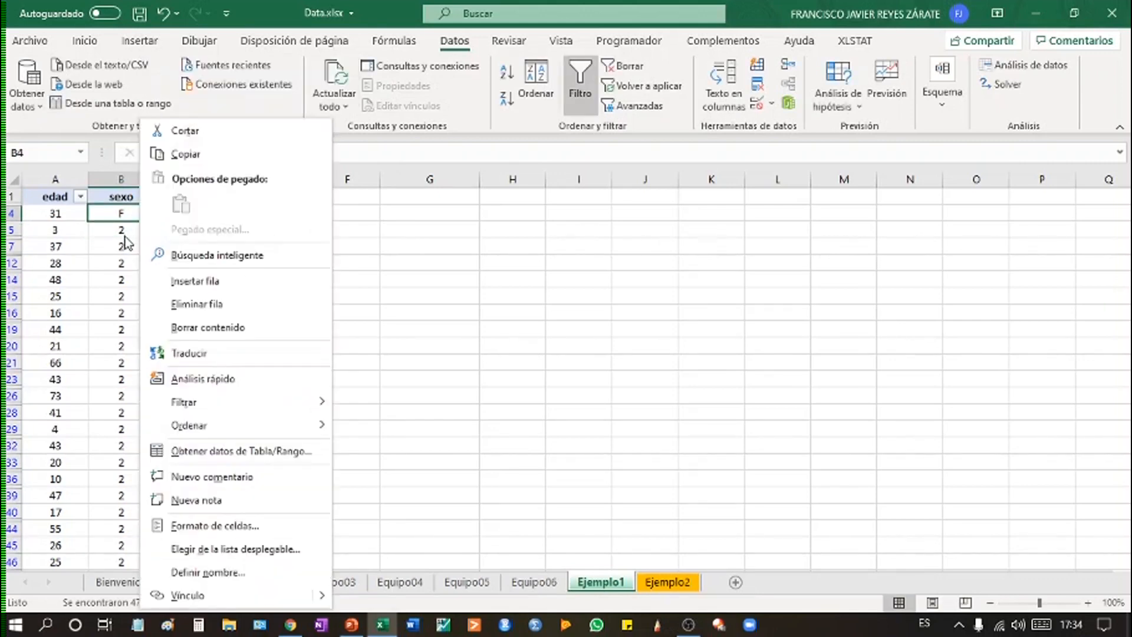
{"action": "double_click", "coordinate": [154, 224]}
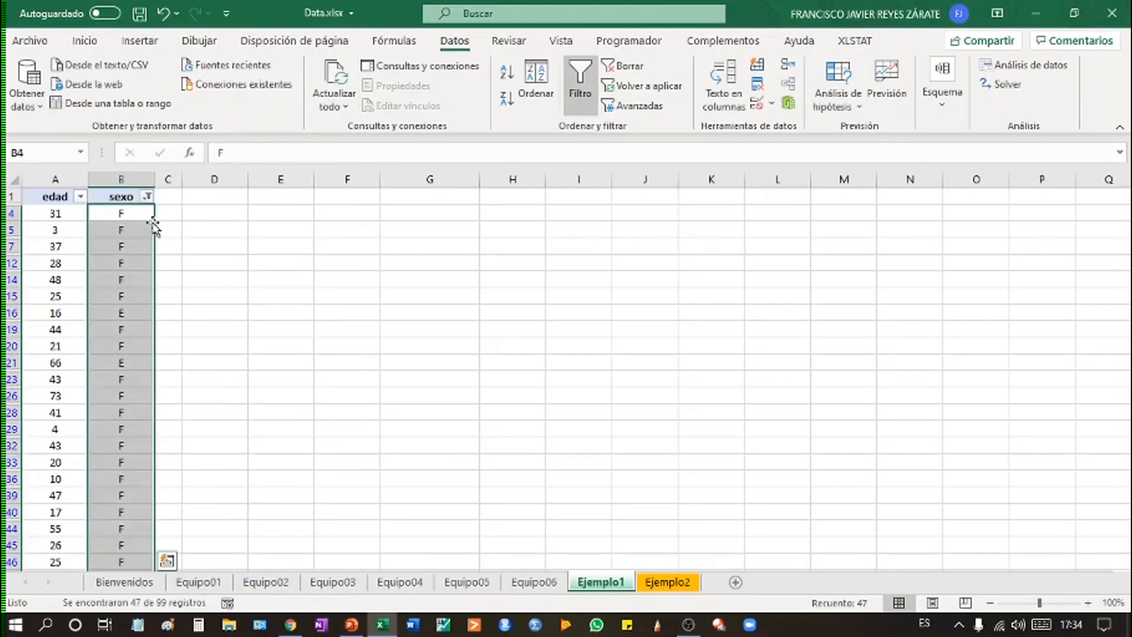
{"action": "left_click", "coordinate": [353, 363]}
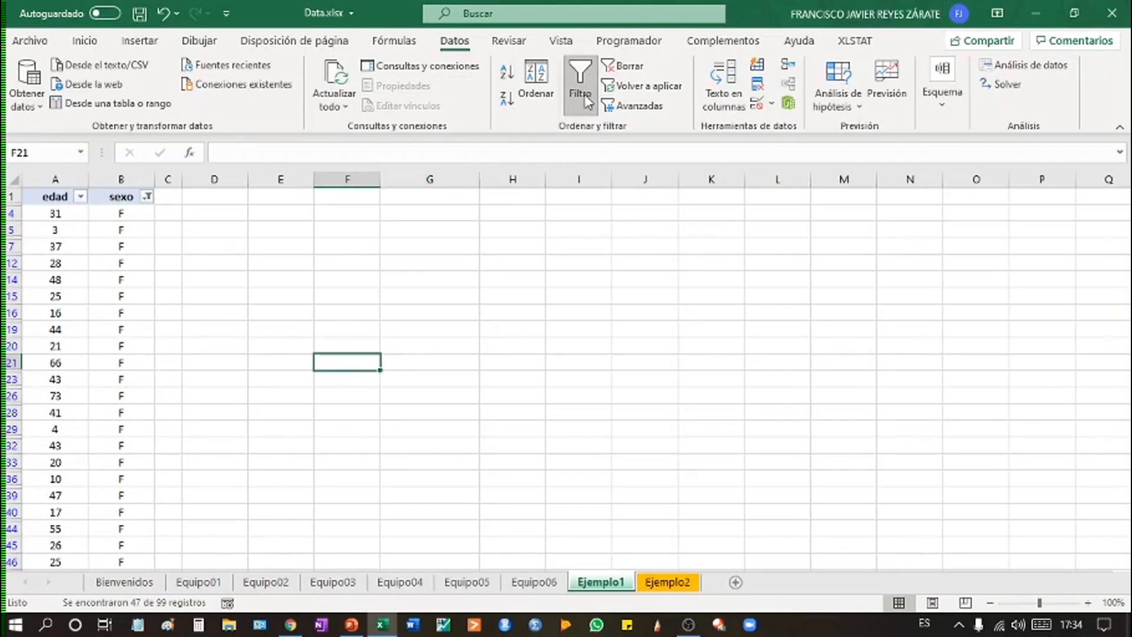
Show all sexo values again and remove the filter from the edad and sexo columns
{"action": "left_click", "coordinate": [147, 197]}
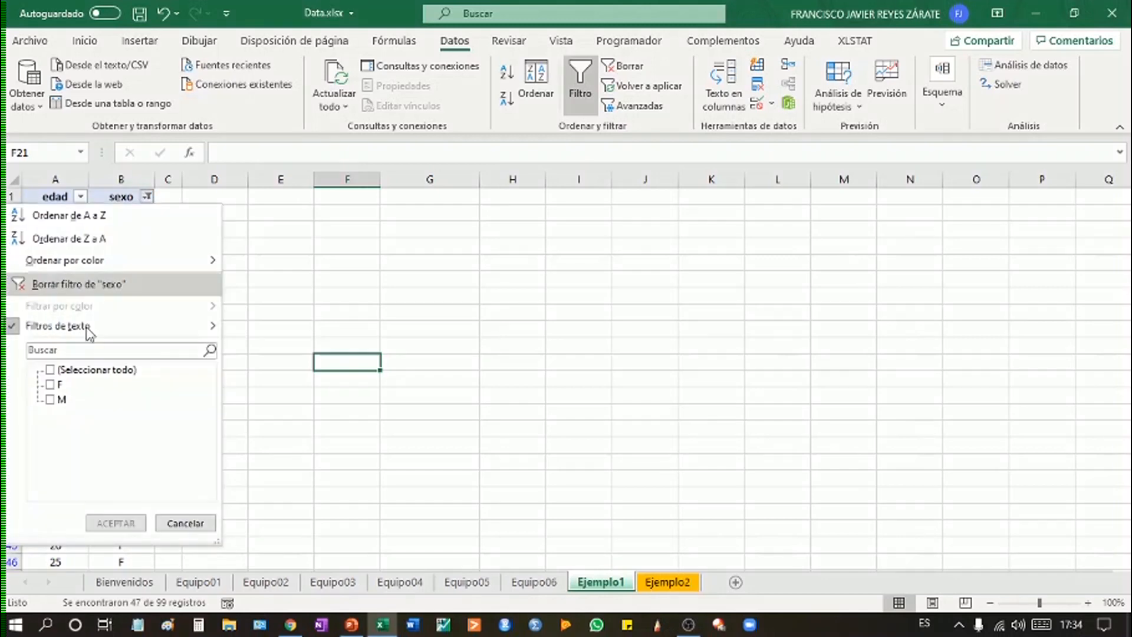
{"action": "left_click", "coordinate": [52, 372]}
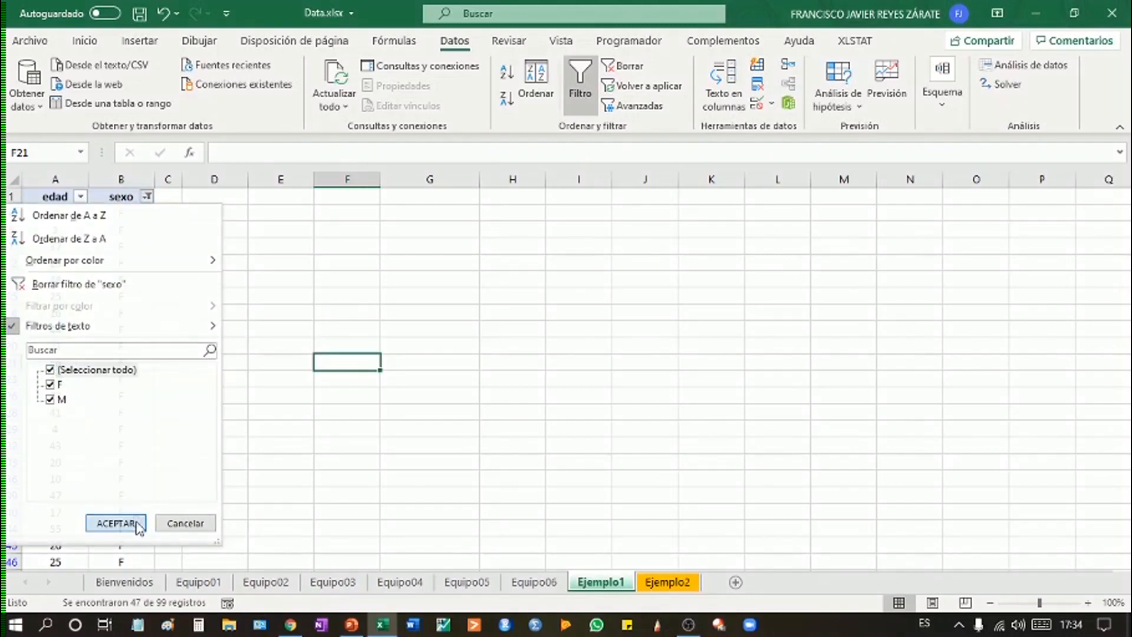
{"action": "left_click", "coordinate": [116, 523]}
{"action": "left_click", "coordinate": [583, 76]}
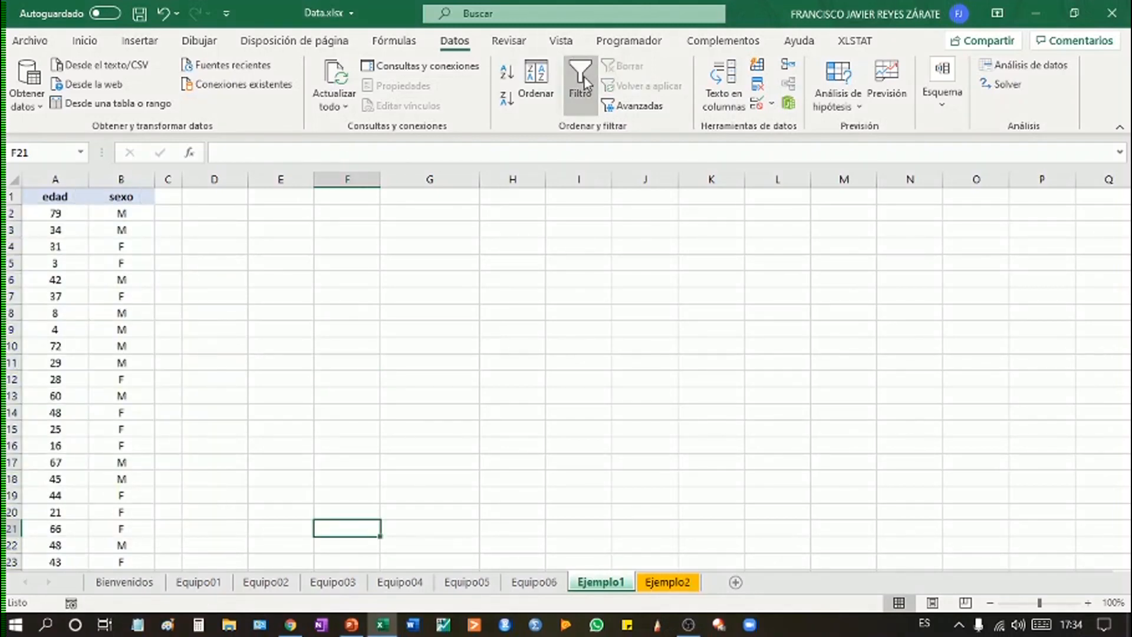
Apply the filter from the sexo header cell and turn it off again
{"action": "left_click", "coordinate": [119, 201]}
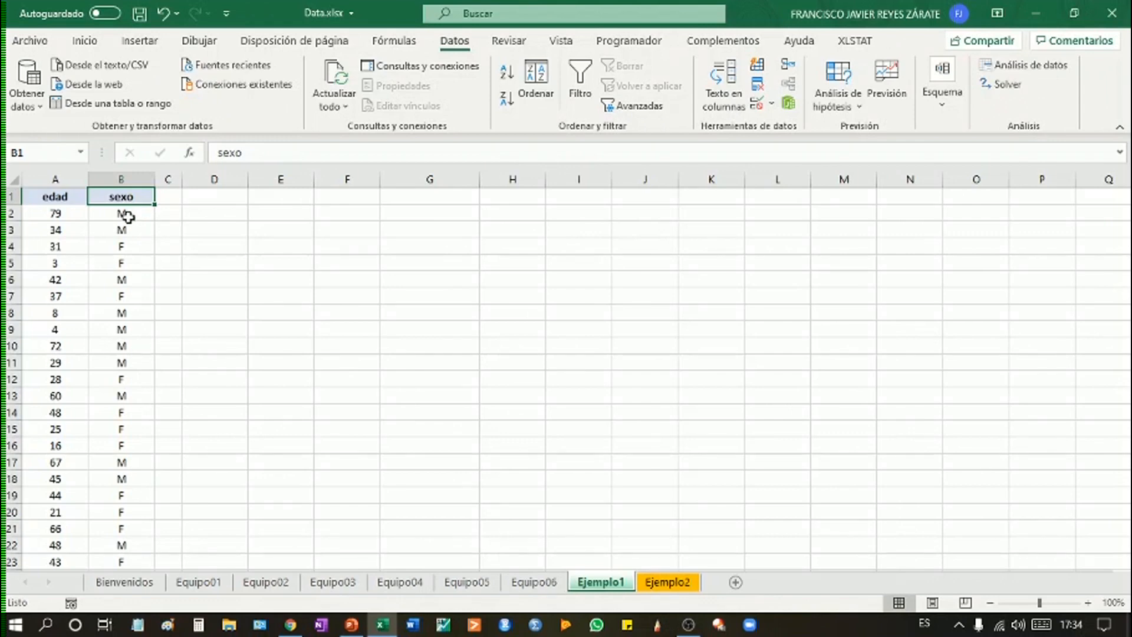
{"action": "left_click", "coordinate": [582, 81]}
{"action": "left_click", "coordinate": [582, 80]}
{"action": "left_click", "coordinate": [472, 366]}
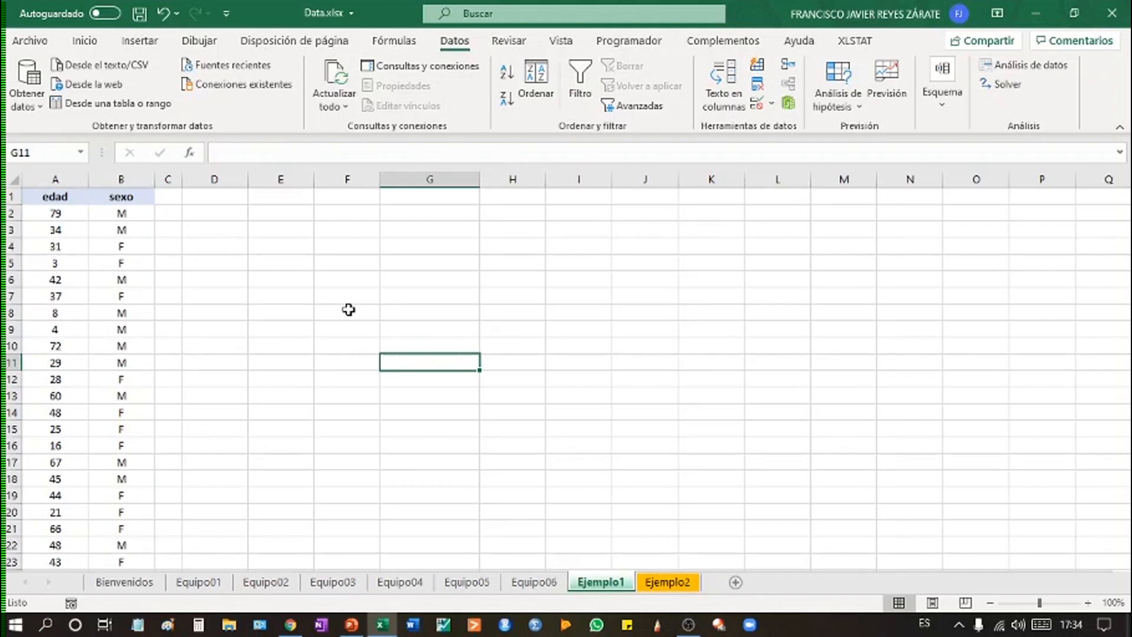
{"action": "left_click", "coordinate": [600, 348]}
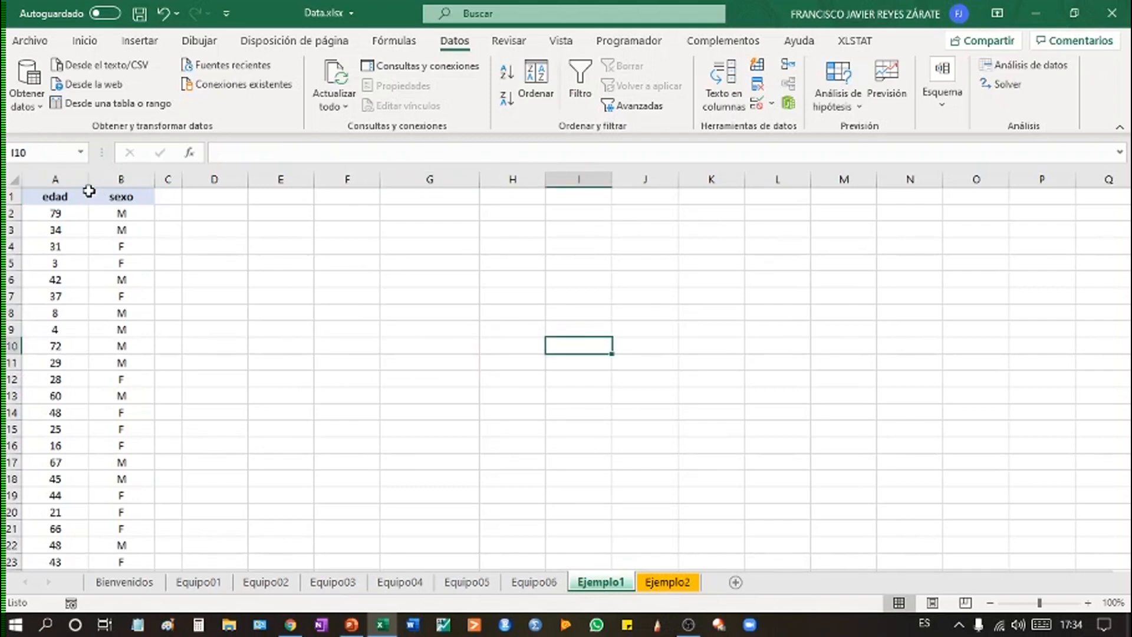
Select the edad and sexo headers, extend the selection across row 1, and reduce it back to A1:B1
{"action": "left_click", "coordinate": [65, 197]}
{"action": "left_click_drag", "start_coordinate": [65, 197], "coordinate": [102, 196]}
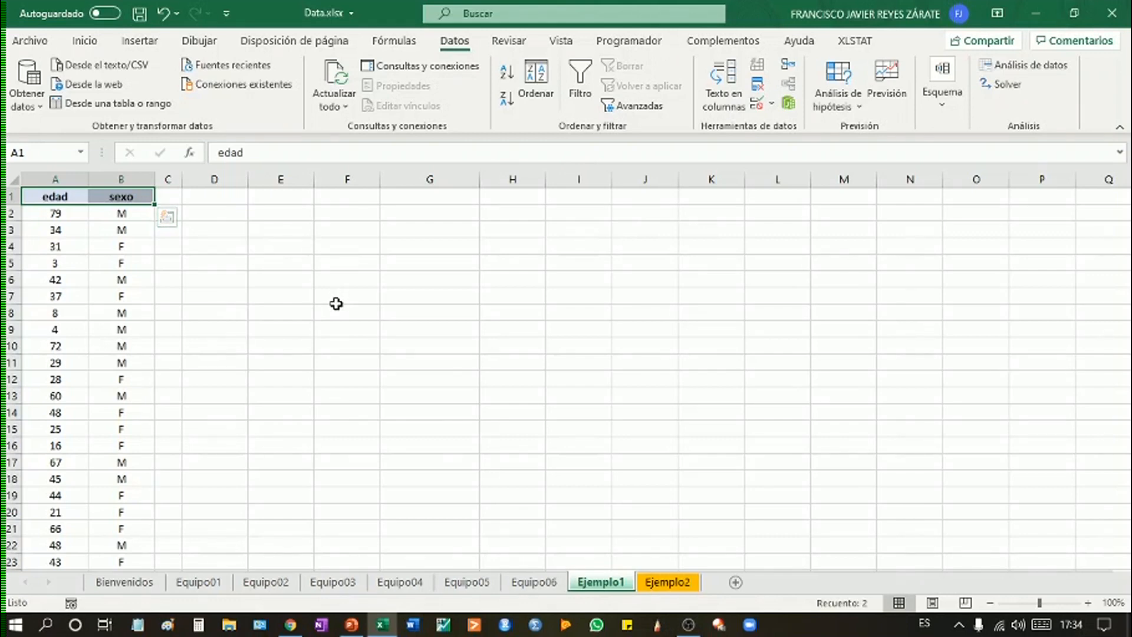
{"action": "key", "text": "shift+Right"}
{"action": "key", "text": "shift+Right"}
{"action": "key", "text": "shift+Right"}
{"action": "key", "text": "shift+Right"}
{"action": "key", "text": "shift+Right"}
{"action": "key", "text": "shift+Right"}
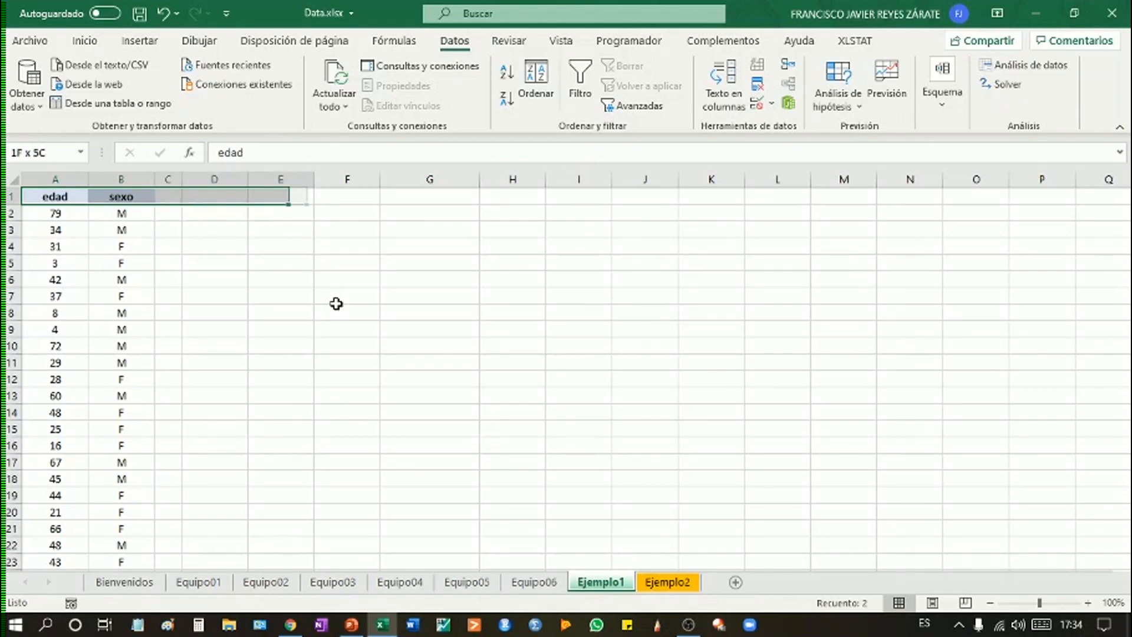
{"action": "key", "text": "shift+Left"}
{"action": "key", "text": "shift+Left"}
{"action": "key", "text": "shift+Left"}
{"action": "key", "text": "shift+Left"}
{"action": "key", "text": "shift+Left"}
{"action": "key", "text": "shift+Left"}
Extend the header selection down over the data rows to row 12 and shrink it back to A1:B1
{"action": "key", "text": "shift+Down"}
{"action": "key", "text": "shift+Down"}
{"action": "key", "text": "shift+Down"}
{"action": "key", "text": "shift+Down"}
{"action": "key", "text": "shift+Down"}
{"action": "key", "text": "shift+Down"}
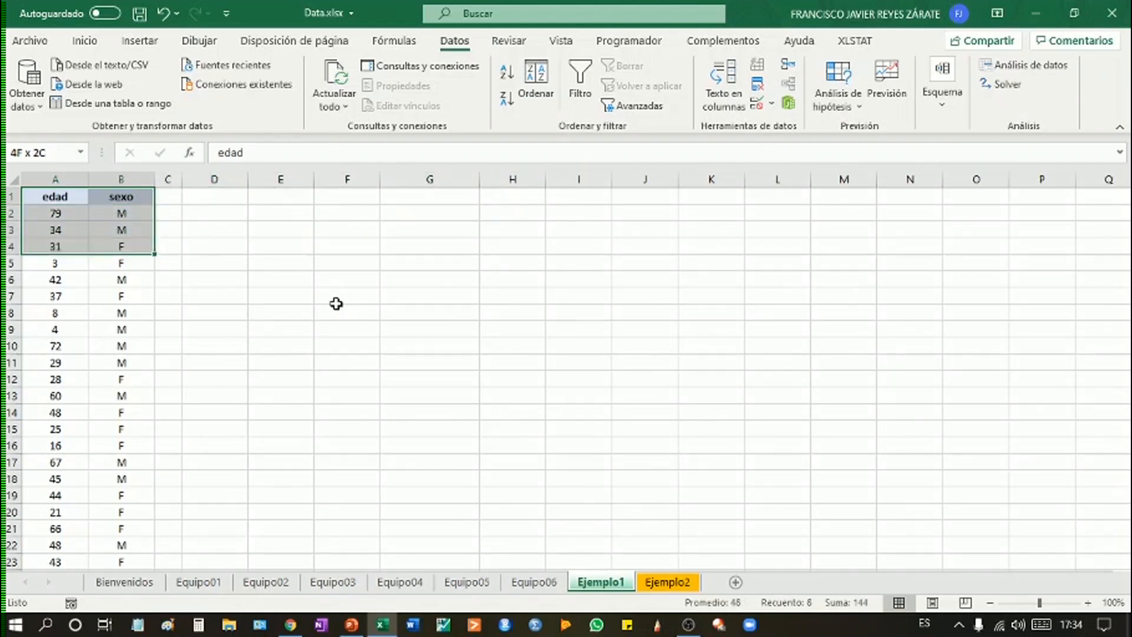
{"action": "key", "text": "shift+Down"}
{"action": "key", "text": "shift+Down"}
{"action": "key", "text": "shift+Down"}
{"action": "key", "text": "shift+Down"}
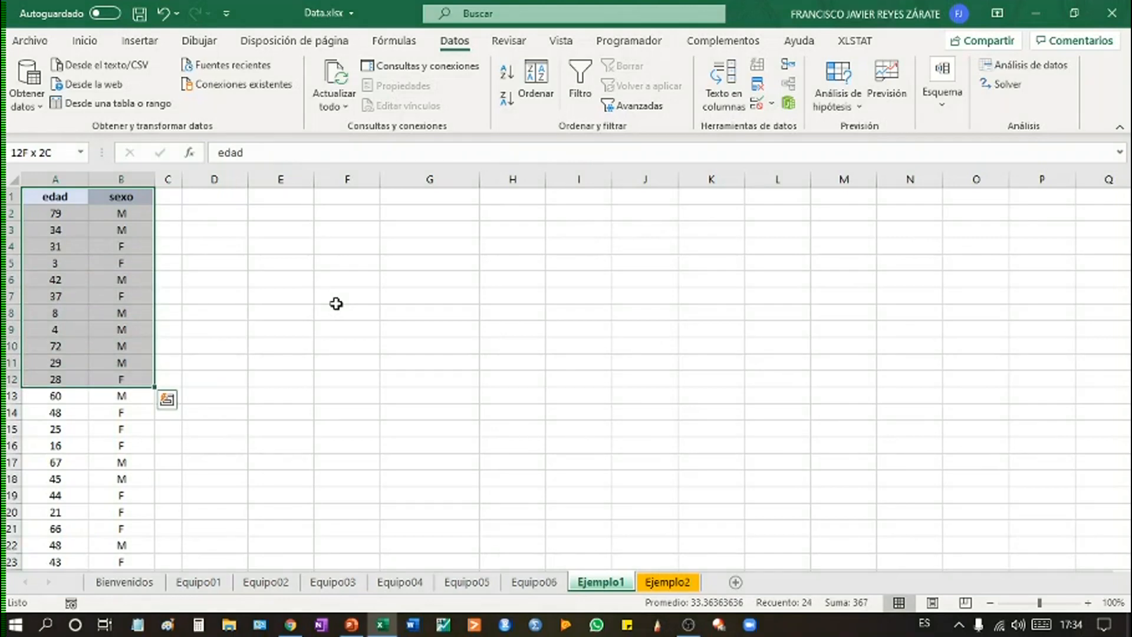
{"action": "key", "text": "shift+Up"}
{"action": "key", "text": "shift+Up"}
{"action": "key", "text": "shift+Up"}
{"action": "key", "text": "shift+Up"}
{"action": "key", "text": "shift+Up"}
{"action": "key", "text": "shift+Up"}
{"action": "key", "text": "shift+Up"}
{"action": "key", "text": "shift+Up"}
{"action": "key", "text": "shift+Up"}
{"action": "key", "text": "shift+Up"}
{"action": "key", "text": "shift+Up"}
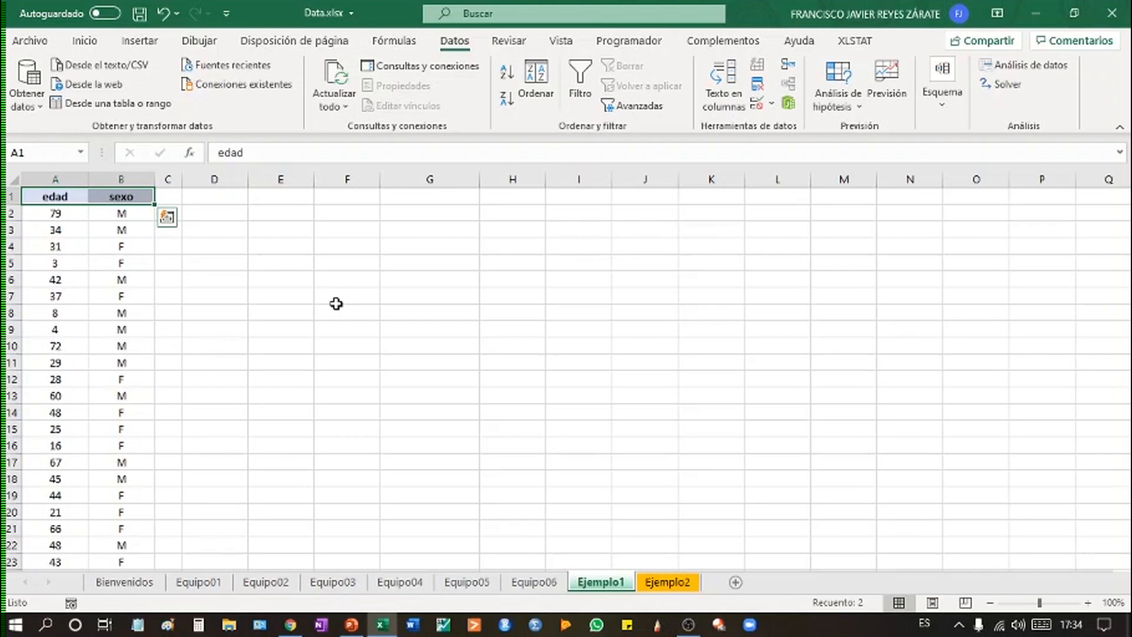
{"action": "key", "text": "ctrl+q"}
Enter the shortcut note "ctrl+shift+->" in cell E4
{"action": "left_click", "coordinate": [302, 248]}
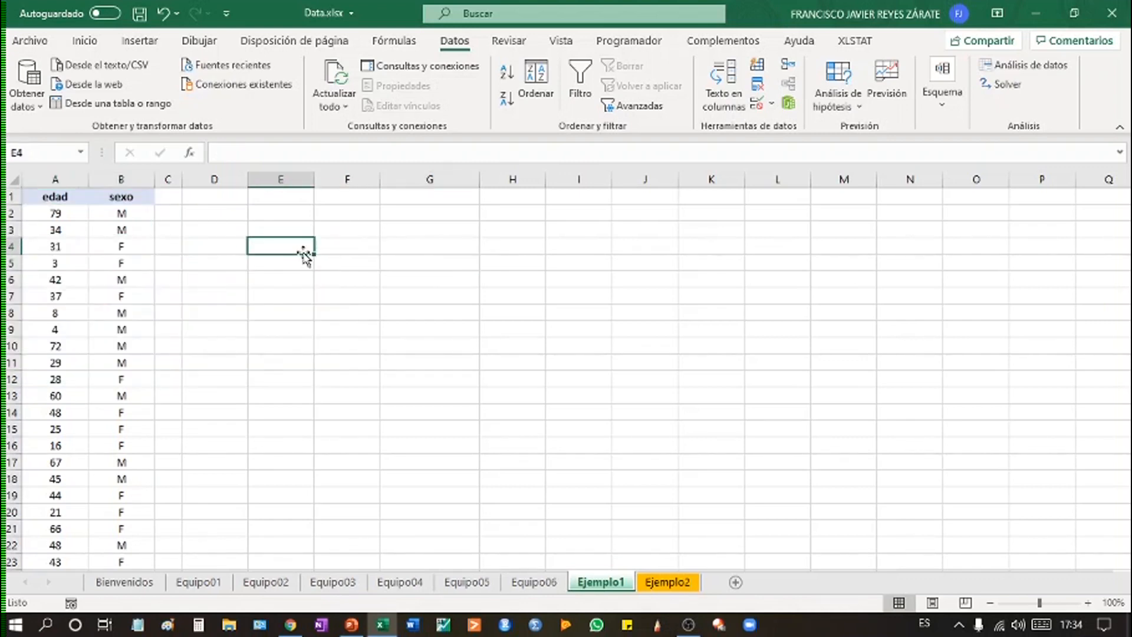
{"action": "type", "text": "ct"}
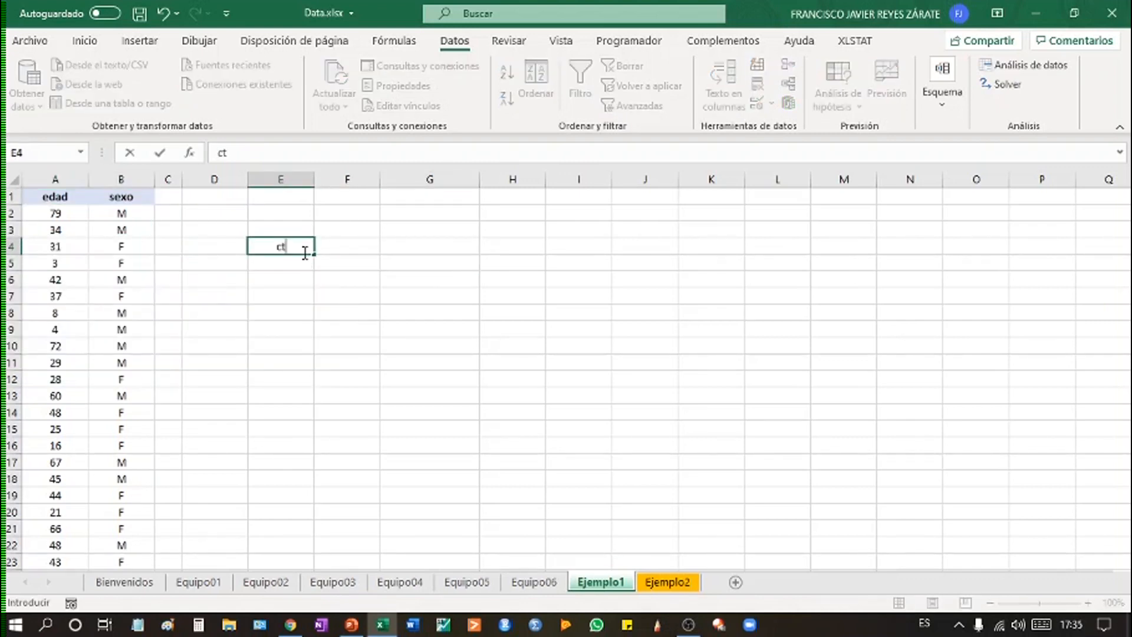
{"action": "type", "text": "rl+shift+"}
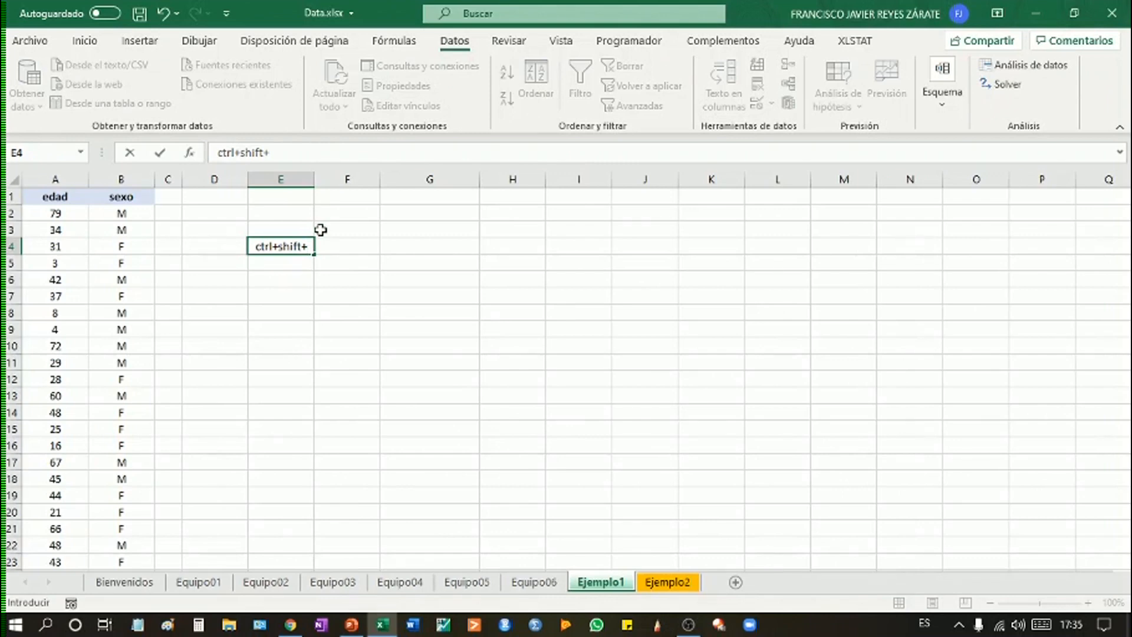
{"action": "type", "text": "->"}
{"action": "left_click", "coordinate": [440, 381]}
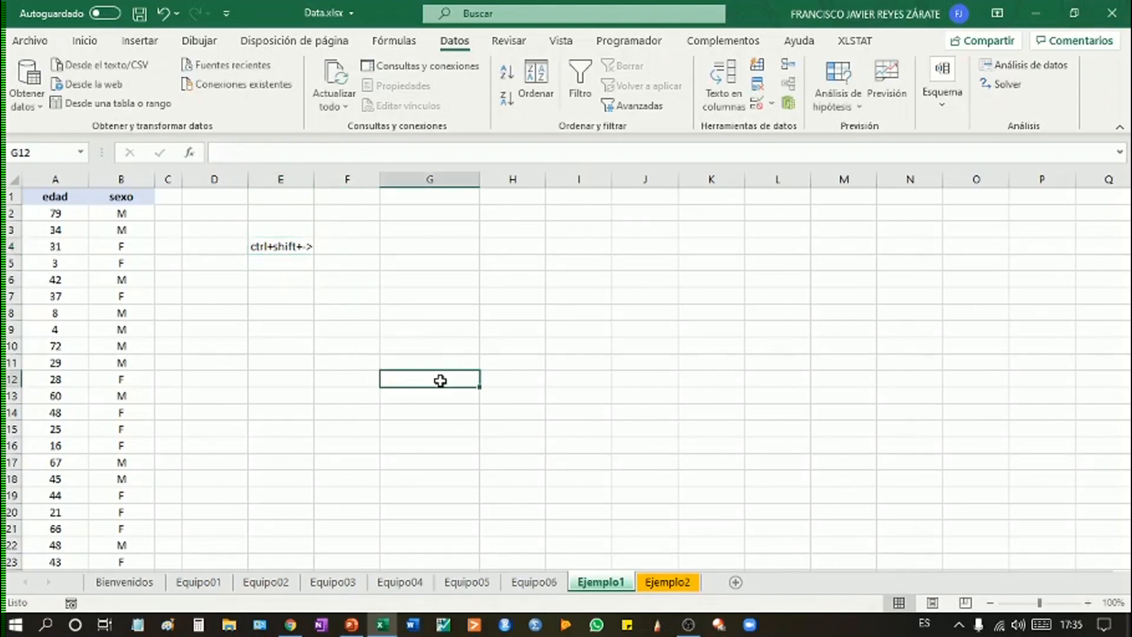
Format the shortcut note in E4 as red, bold text
{"action": "left_click", "coordinate": [292, 246]}
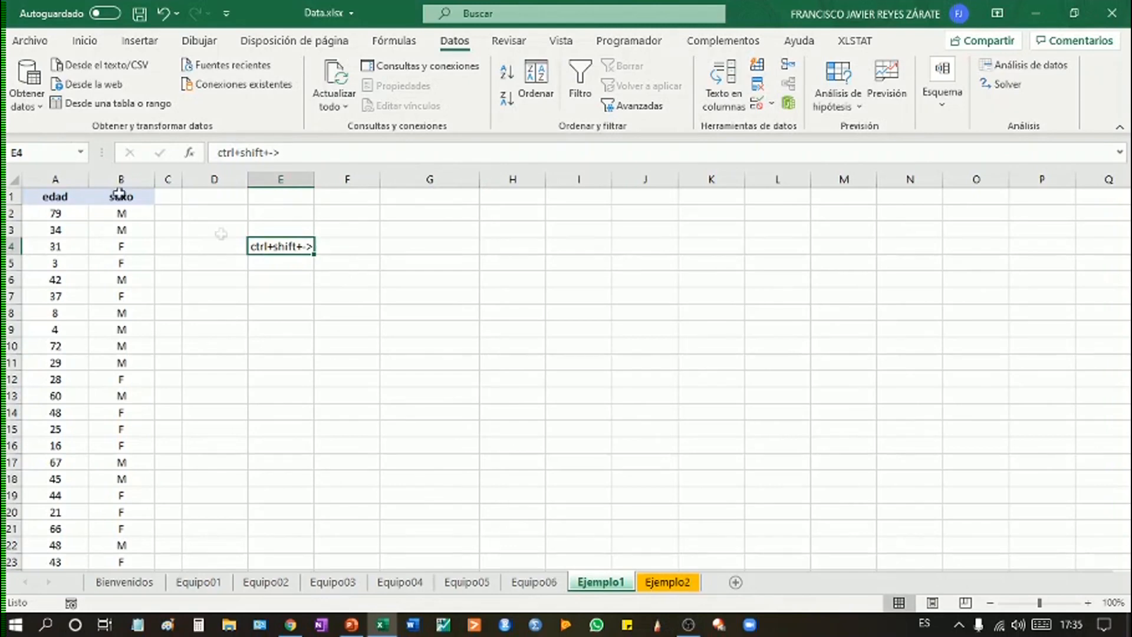
{"action": "left_click", "coordinate": [85, 40]}
{"action": "left_click", "coordinate": [239, 98]}
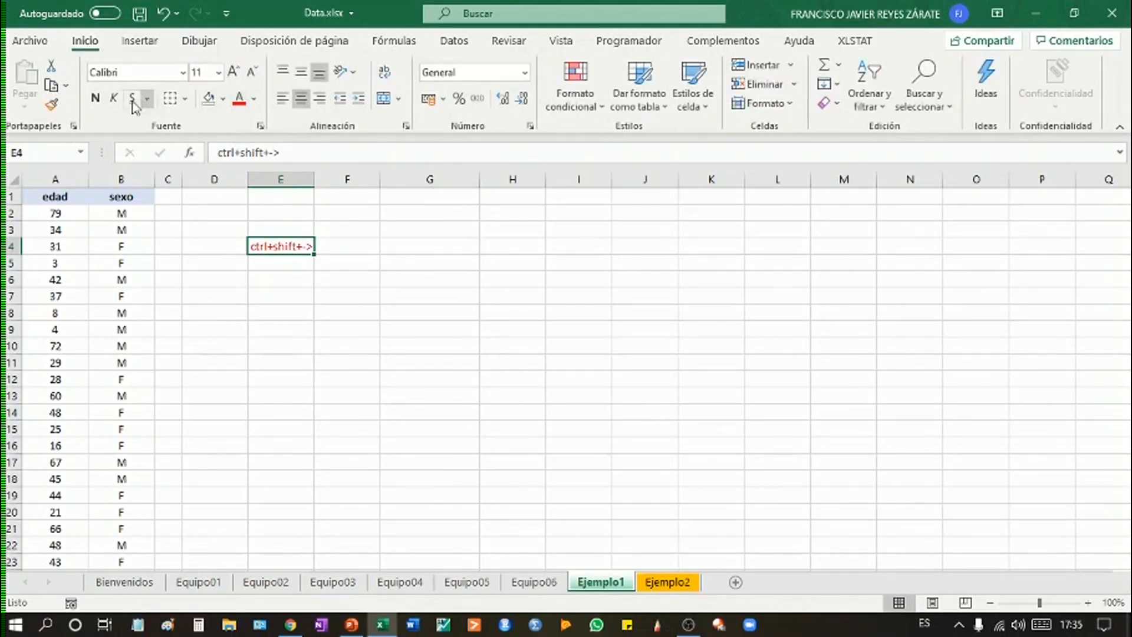
{"action": "left_click", "coordinate": [95, 98]}
Merge and center the shortcut note across E4:G4 and enlarge its font by two size increments
{"action": "left_click_drag", "start_coordinate": [286, 243], "coordinate": [467, 251]}
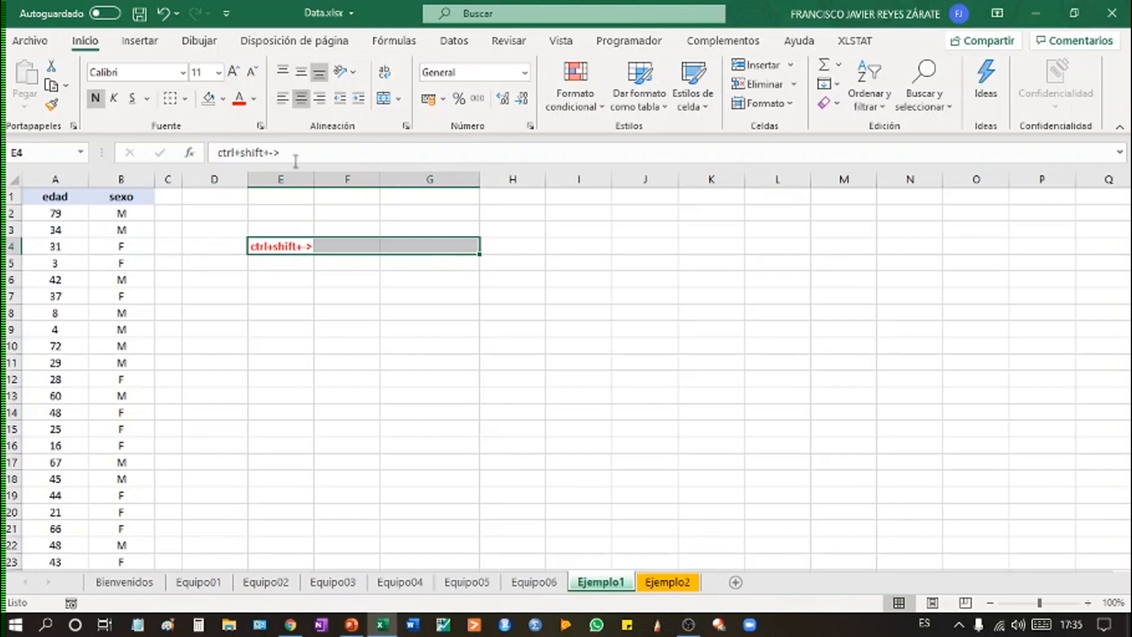
{"action": "left_click", "coordinate": [384, 99]}
{"action": "left_click", "coordinate": [235, 72]}
{"action": "left_click", "coordinate": [235, 71]}
{"action": "left_click", "coordinate": [496, 354]}
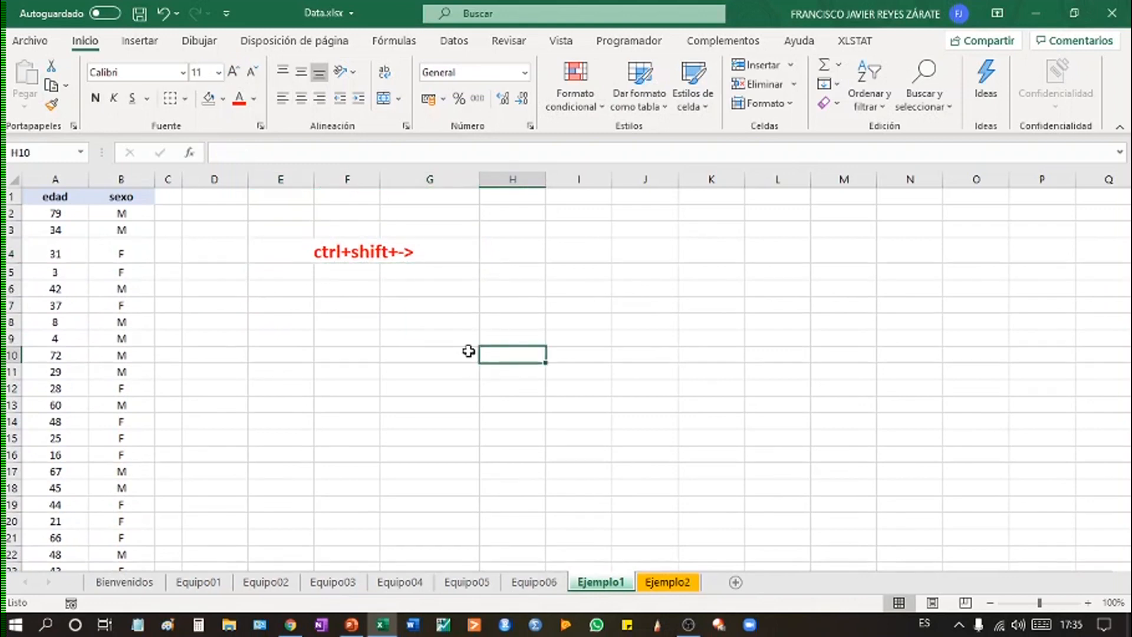
{"action": "left_click", "coordinate": [30, 255]}
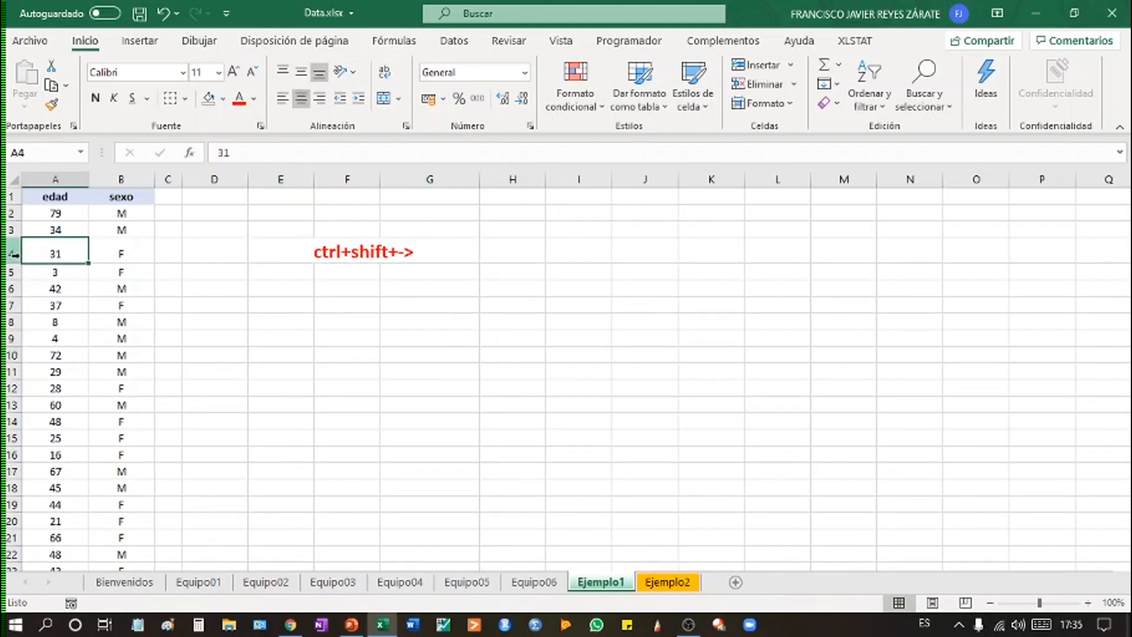
{"action": "left_click", "coordinate": [12, 255]}
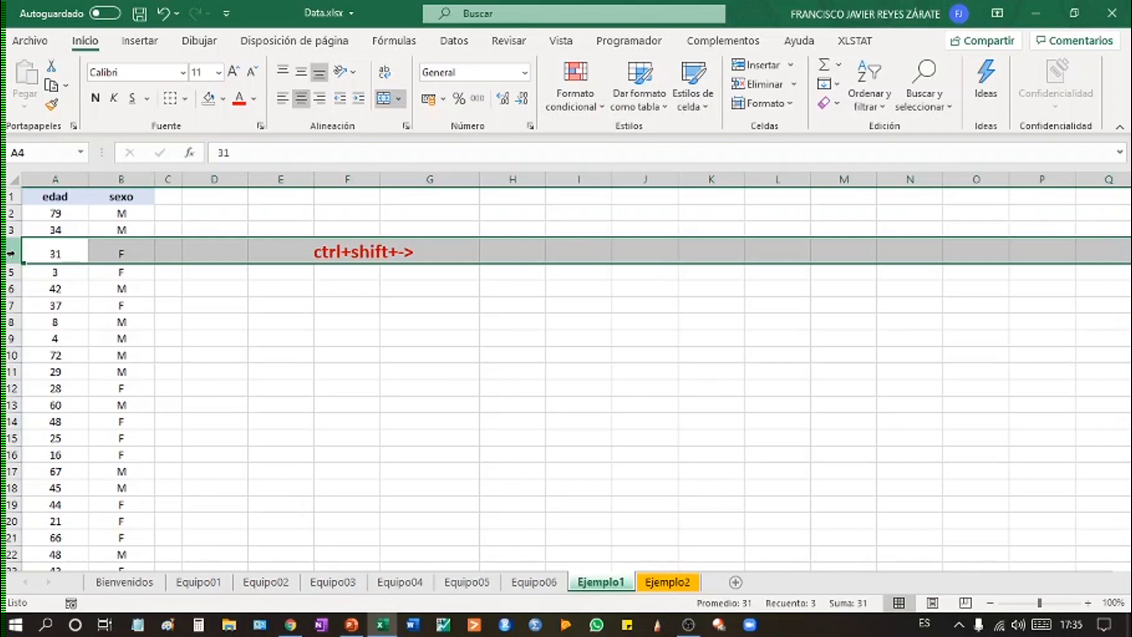
{"action": "left_click", "coordinate": [352, 352]}
Clear the shortcut note from E4 and unmerge the cells E4:G4
{"action": "left_click", "coordinate": [419, 253]}
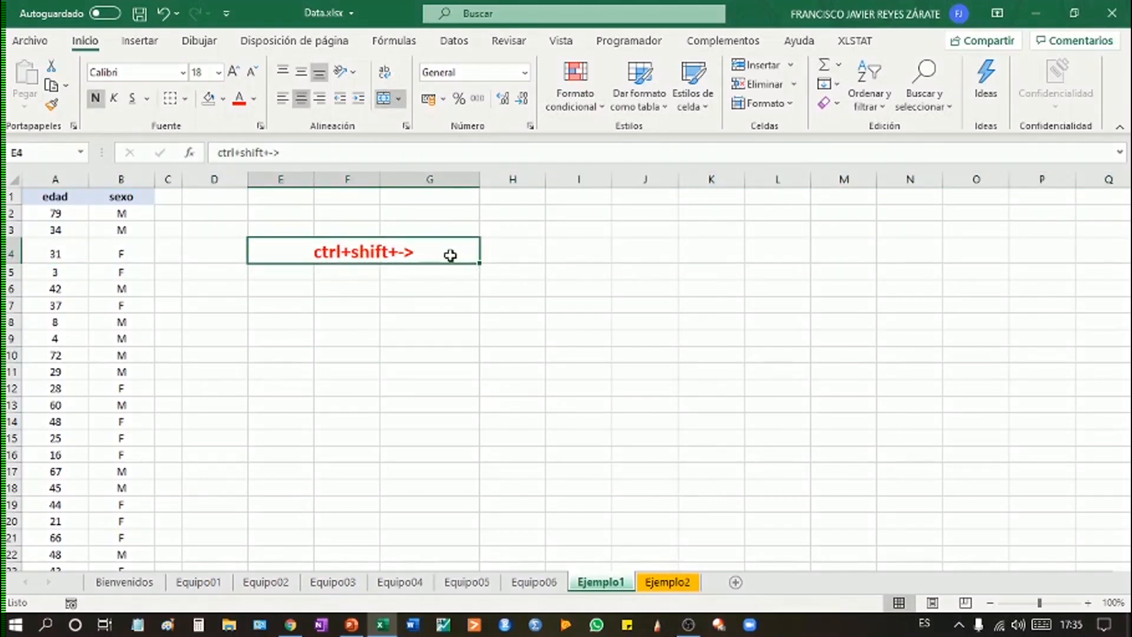
{"action": "double_click", "coordinate": [416, 249]}
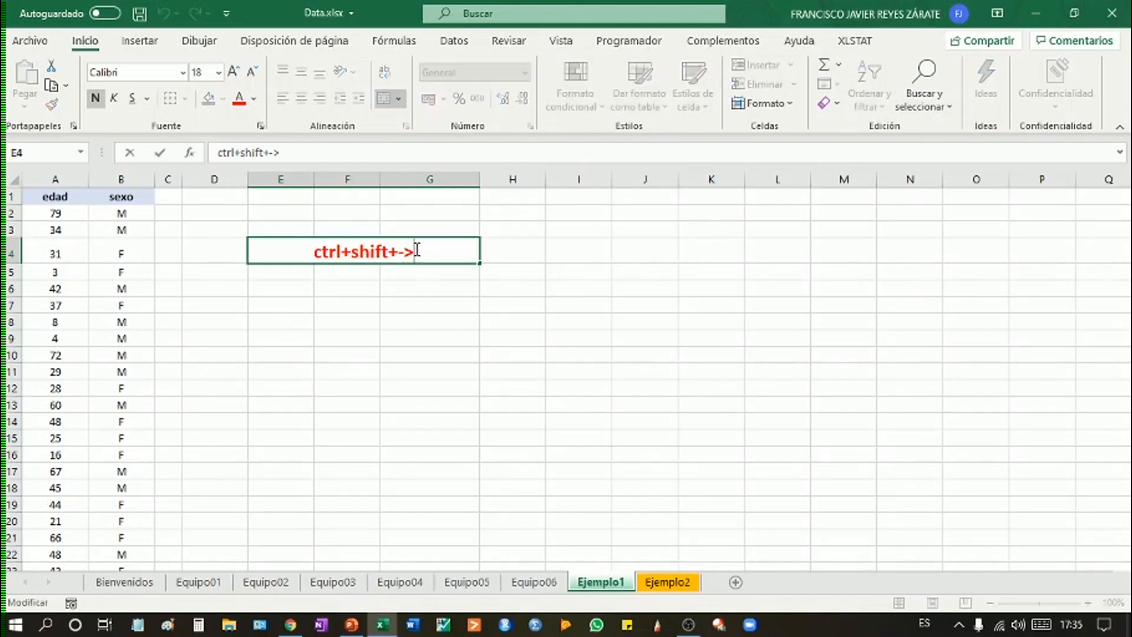
{"action": "key", "text": "BackSpace"}
{"action": "key", "text": "BackSpace"}
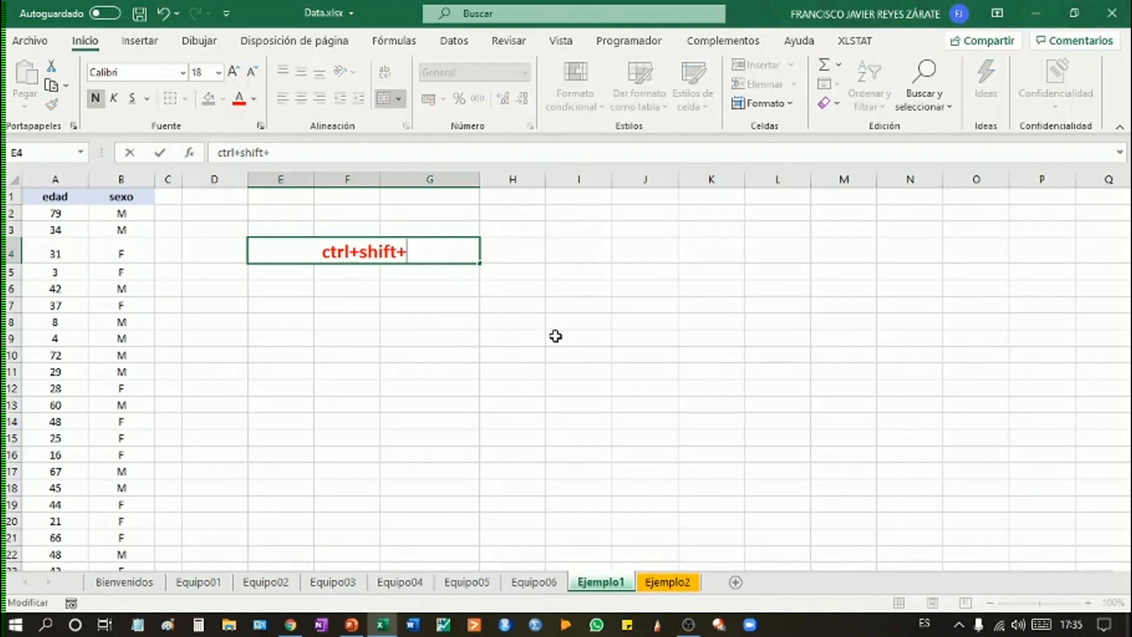
{"action": "left_click", "coordinate": [429, 234]}
{"action": "left_click", "coordinate": [423, 248]}
{"action": "key", "text": "Delete"}
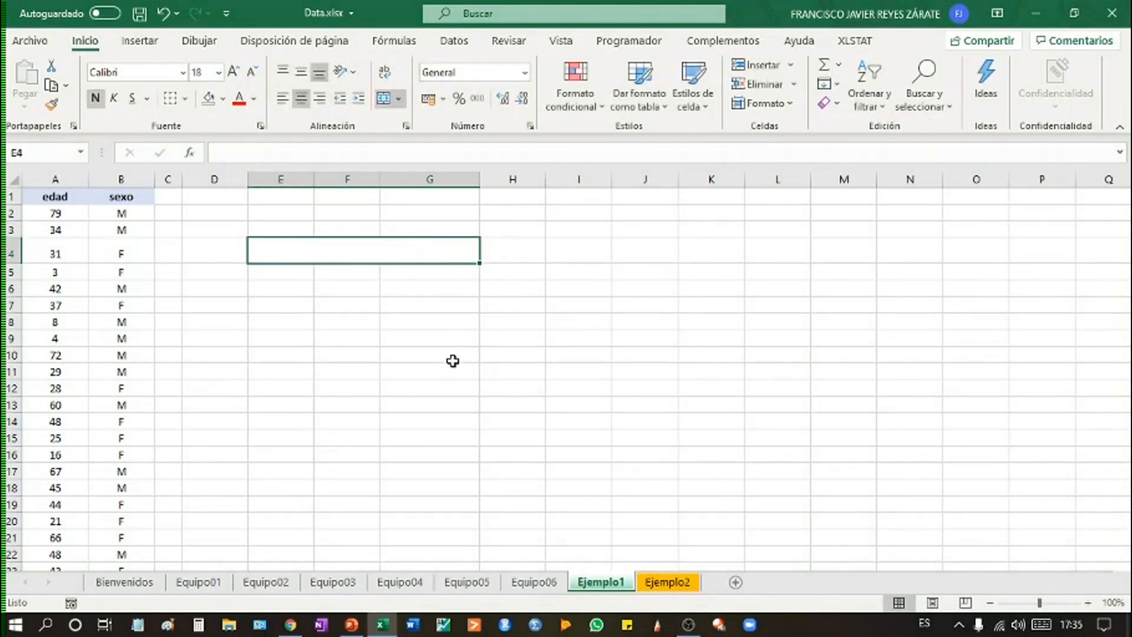
{"action": "left_click", "coordinate": [384, 98]}
{"action": "left_click", "coordinate": [298, 456]}
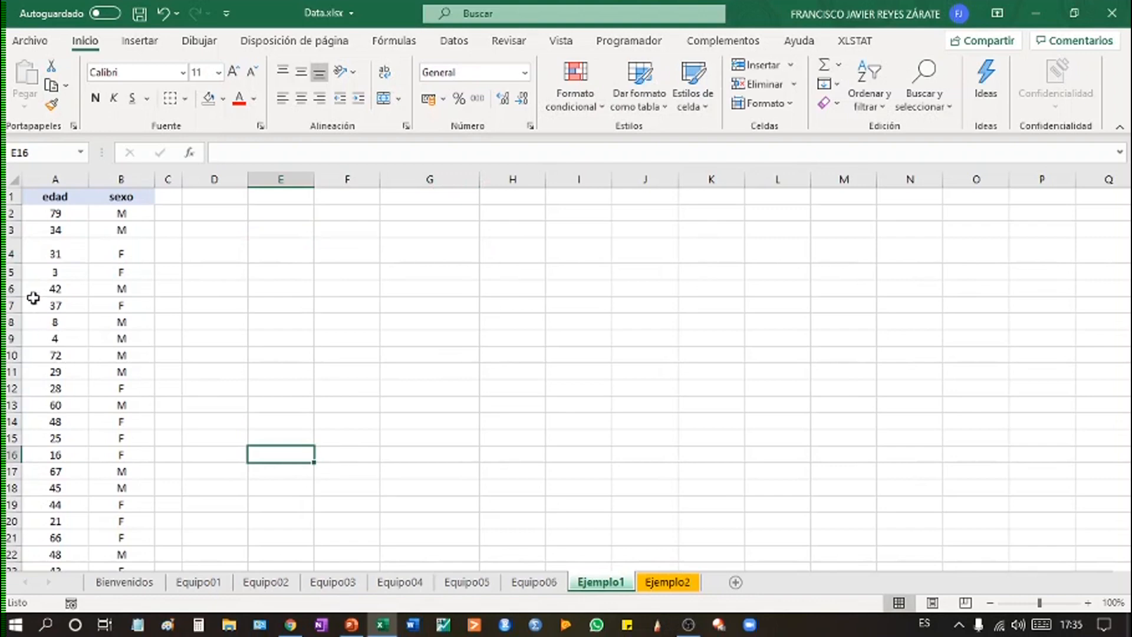
Select the first two rows of the edad and sexo columns and extend the selection down to row 100
{"action": "left_click", "coordinate": [79, 196]}
{"action": "left_click_drag", "start_coordinate": [104, 203], "coordinate": [118, 207]}
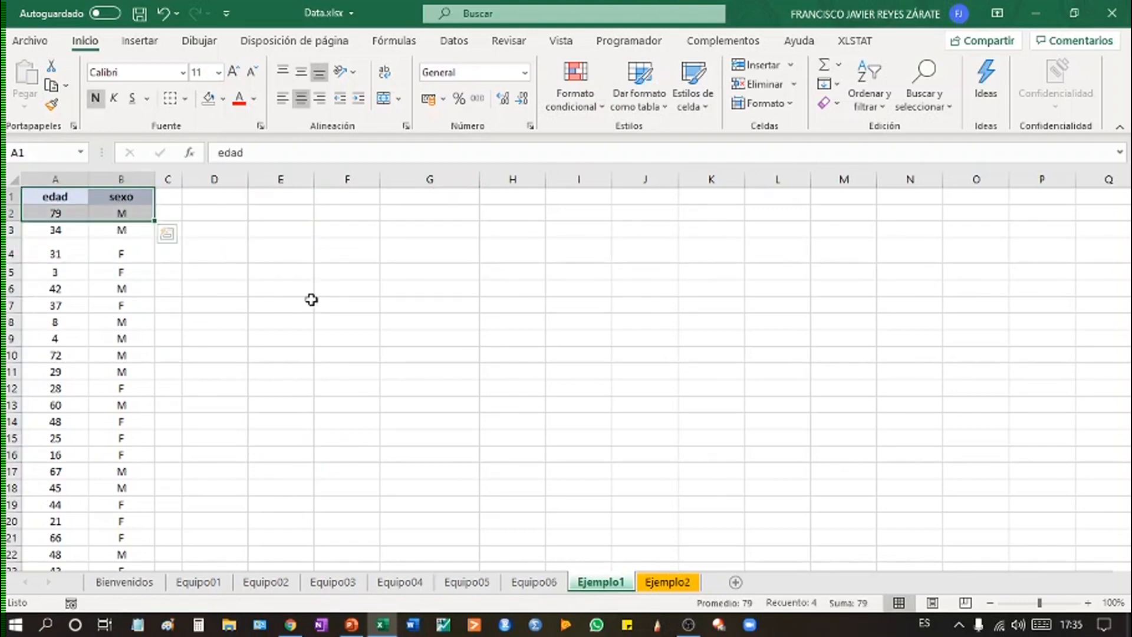
{"action": "key", "text": "ctrl+shift+Down"}
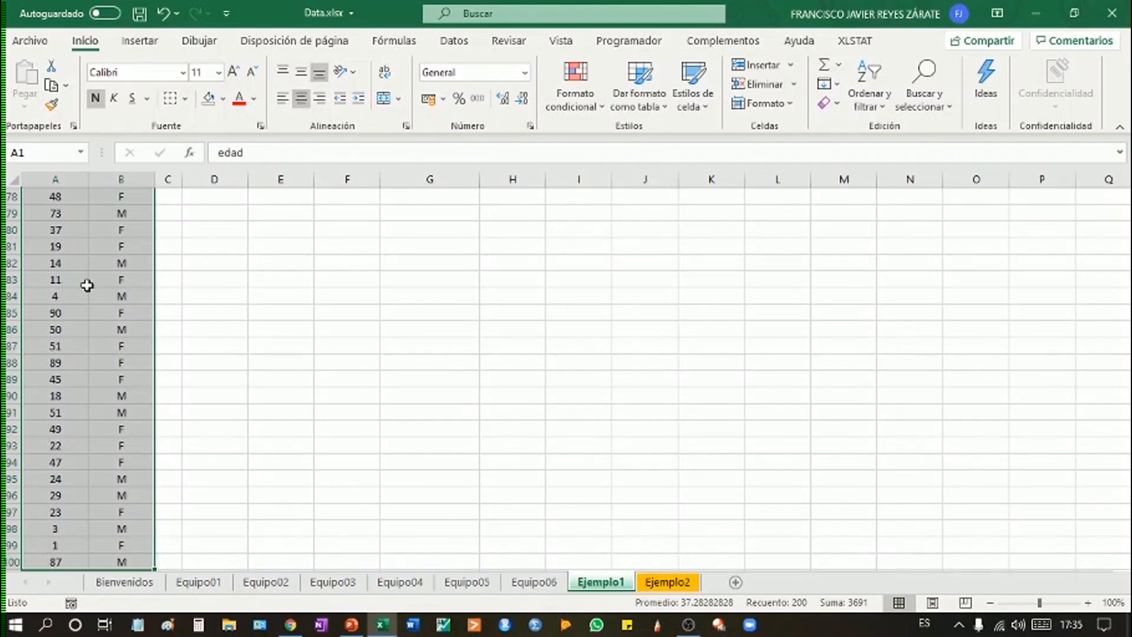
{"action": "scroll", "coordinate": [252, 289], "scroll_direction": "up", "scroll_amount": 20}
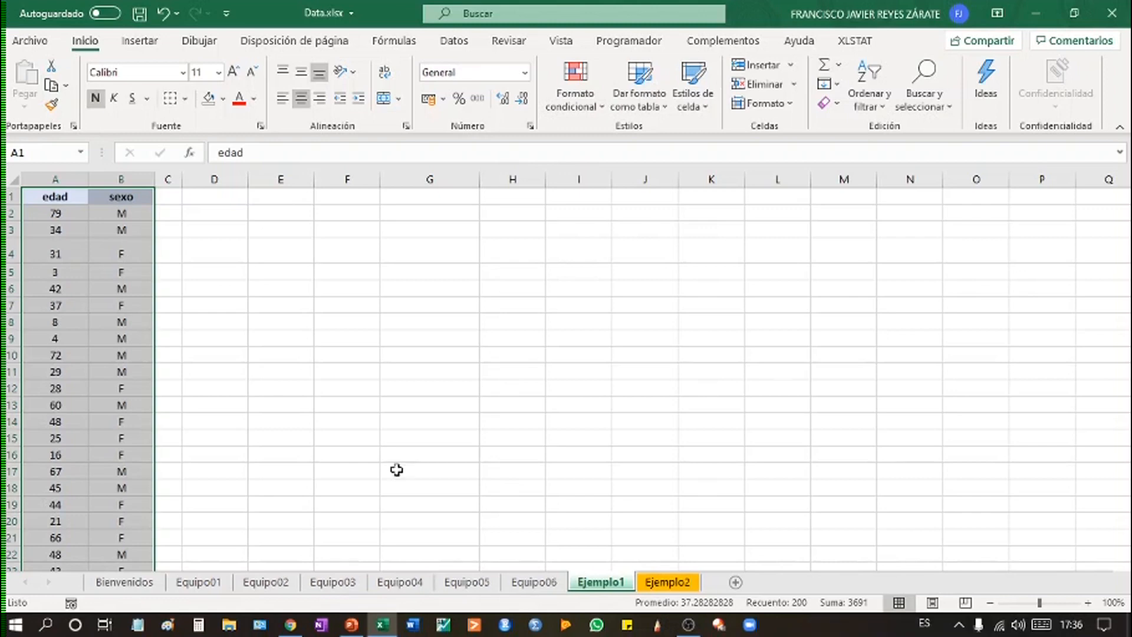
Check the cell counts of the edad column selected from A1 downward and the sexo column selected from B100 upward
{"action": "left_click", "coordinate": [56, 198]}
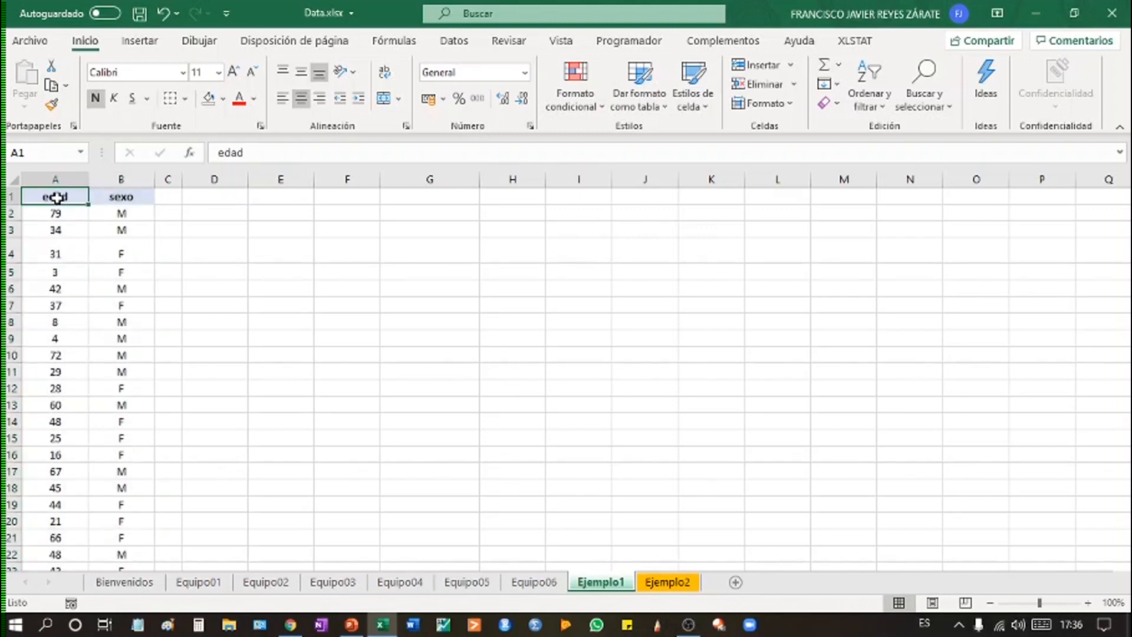
{"action": "key", "text": "ctrl+shift+Down"}
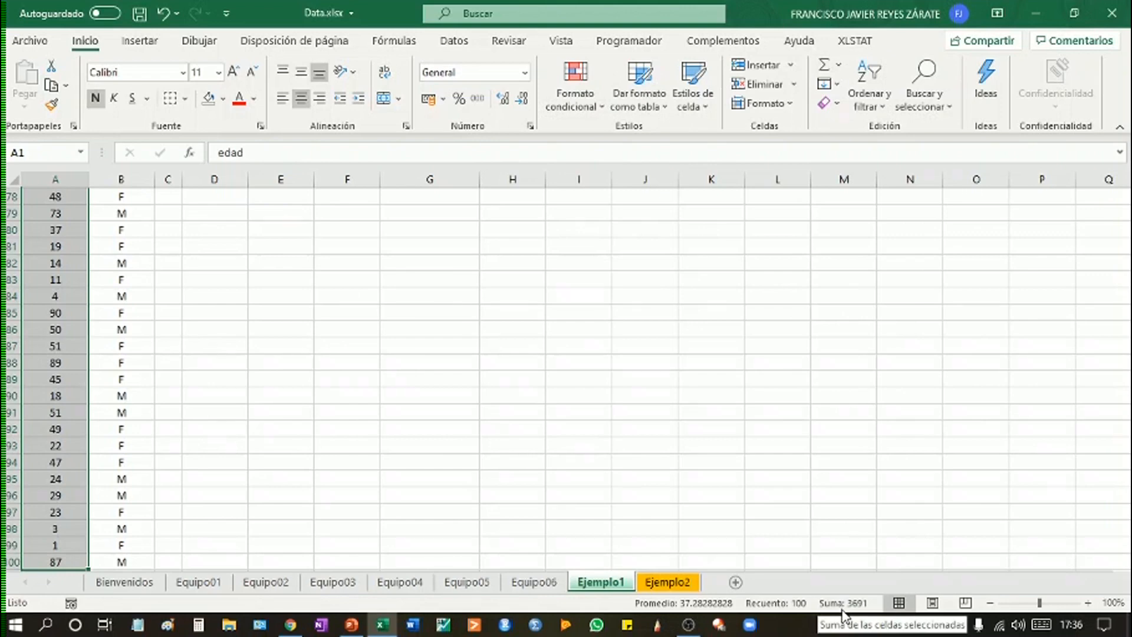
{"action": "left_click", "coordinate": [112, 422]}
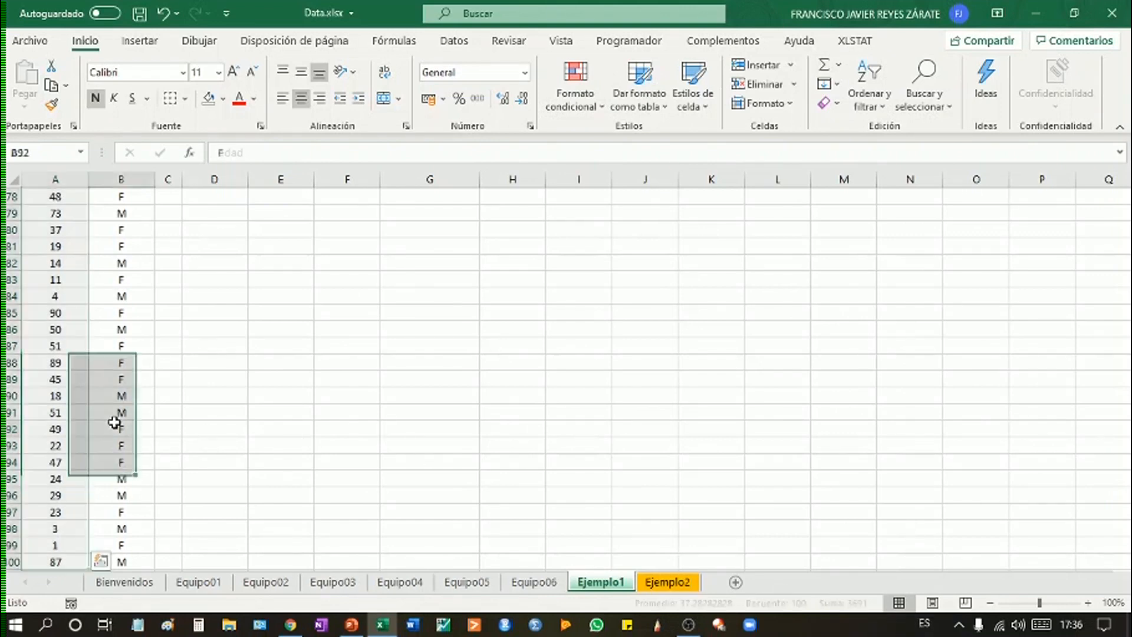
{"action": "left_click", "coordinate": [144, 561]}
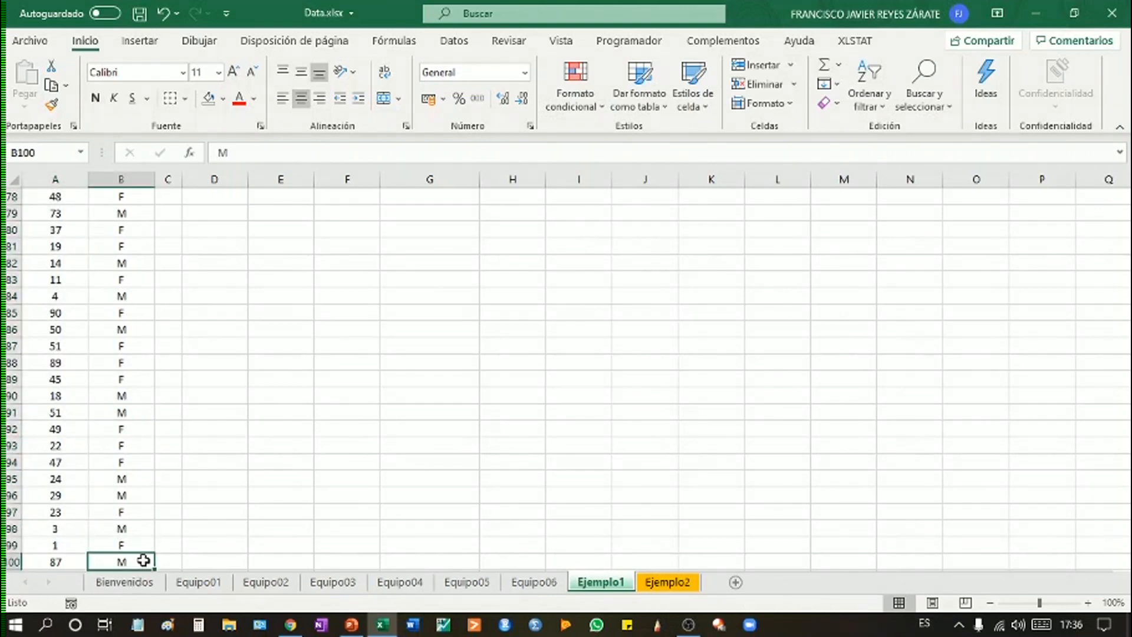
{"action": "key", "text": "ctrl+shift+Up"}
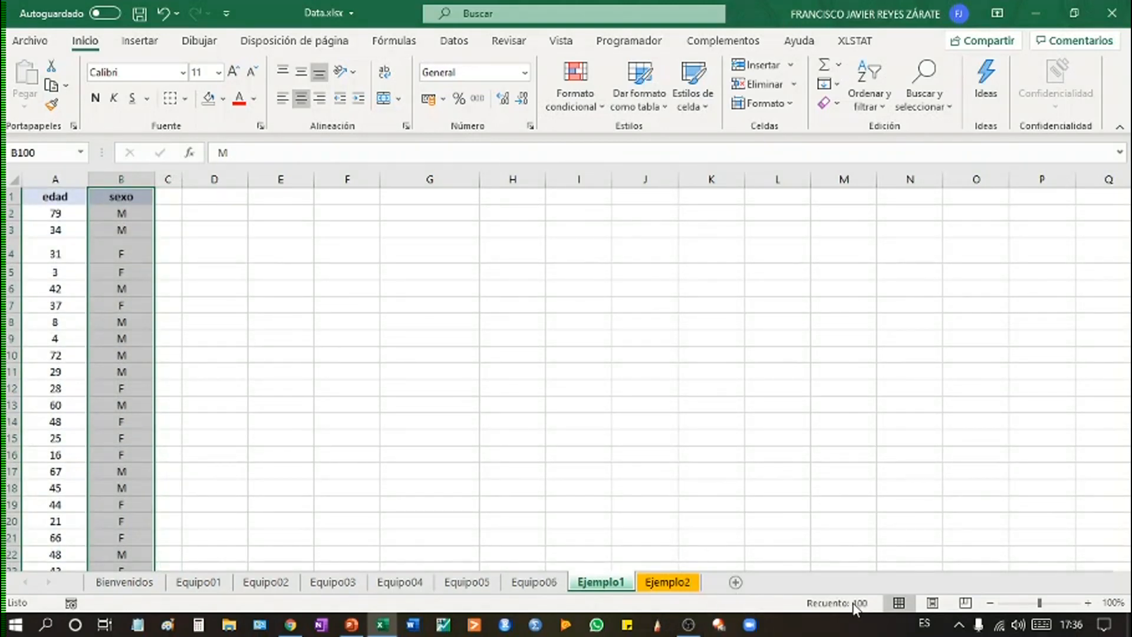
{"action": "mouse_move", "coordinate": [869, 612]}
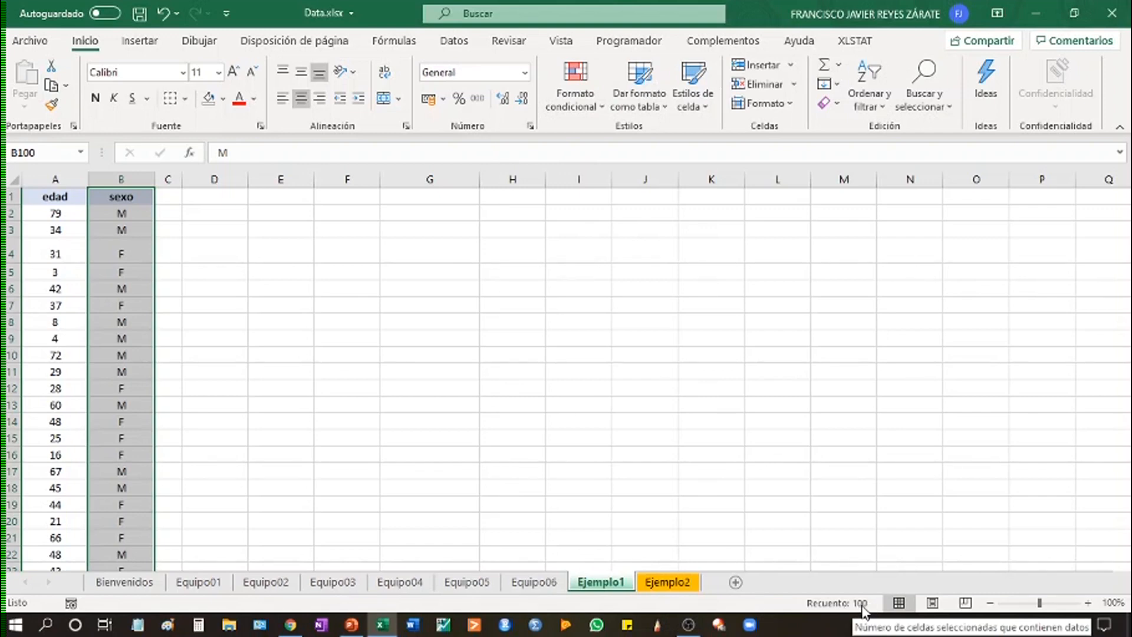
{"action": "left_click", "coordinate": [552, 391]}
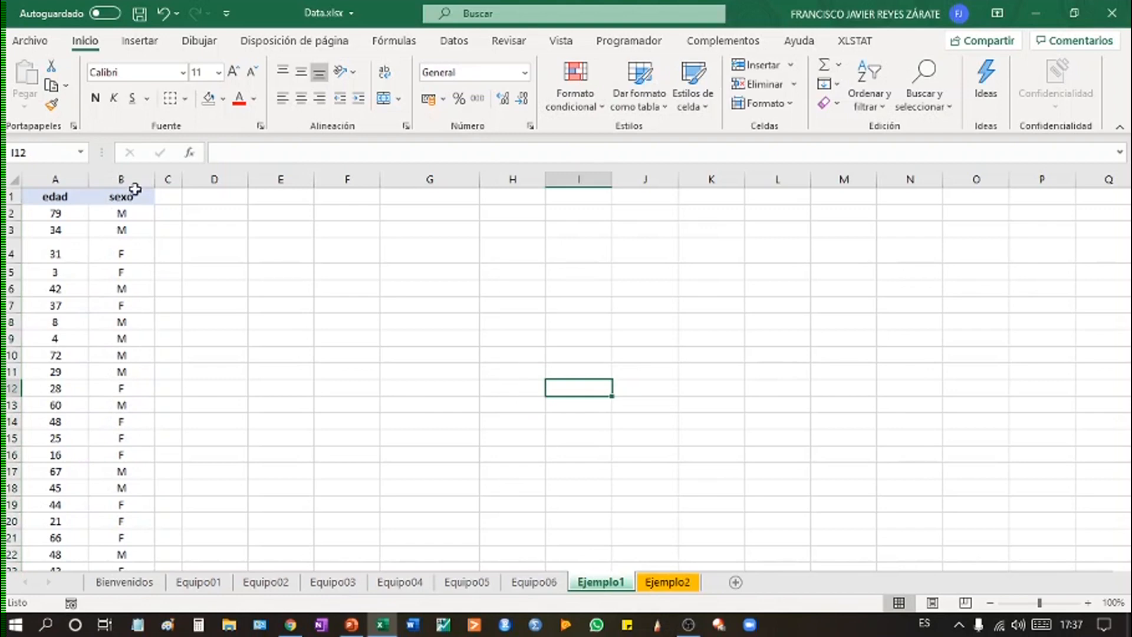
Select the edad and sexo data with their headers in A1:B100
{"action": "left_click", "coordinate": [80, 197]}
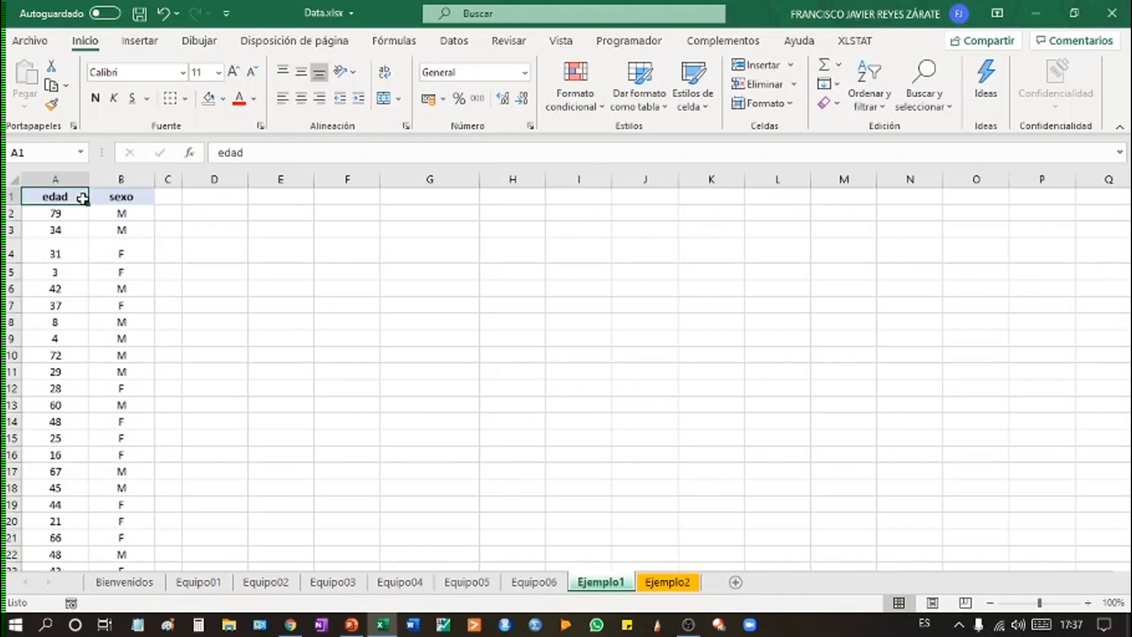
{"action": "left_click_drag", "start_coordinate": [81, 197], "coordinate": [107, 197]}
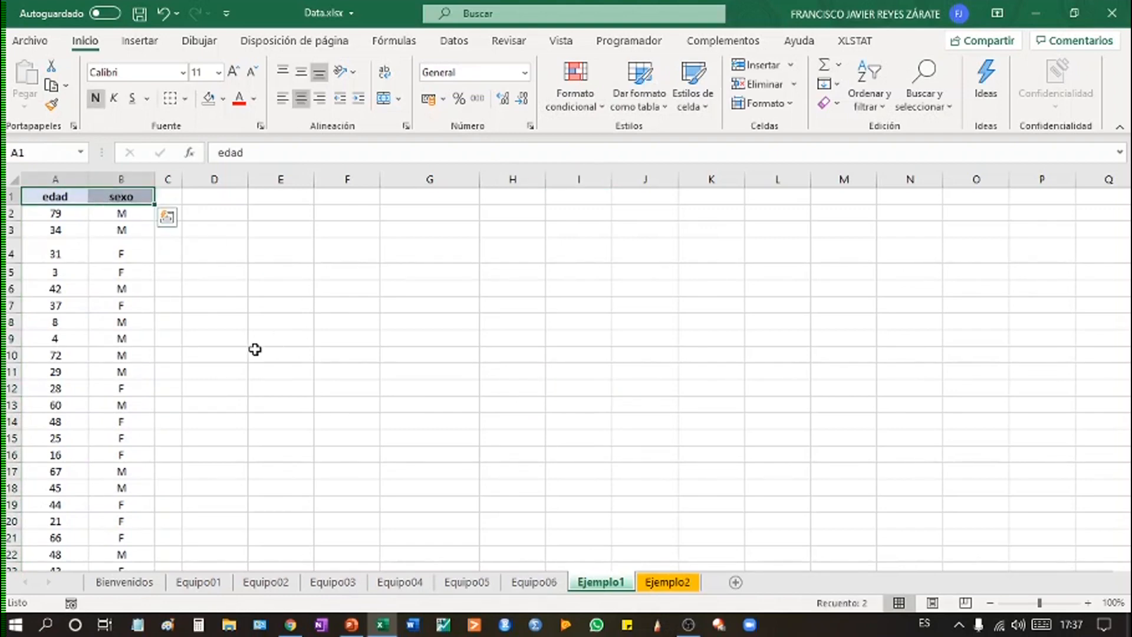
{"action": "key", "text": "ctrl+shift+Down"}
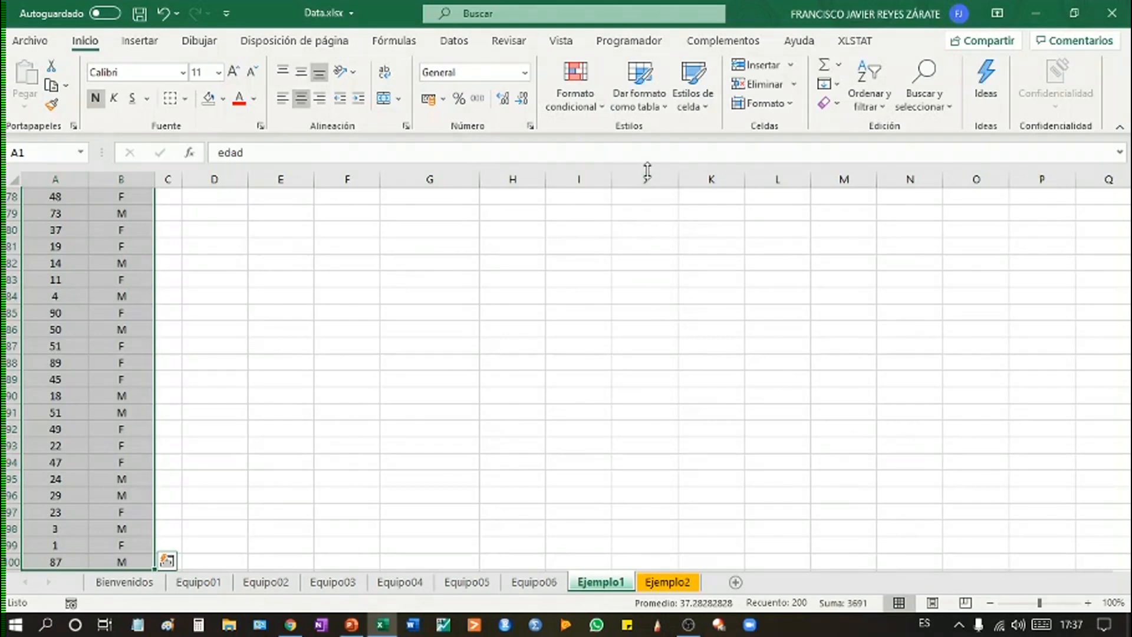
Create a pivot table on a new worksheet, reselecting Ejemplo1!$A$1:$B$100 as its source range
{"action": "left_click", "coordinate": [453, 42]}
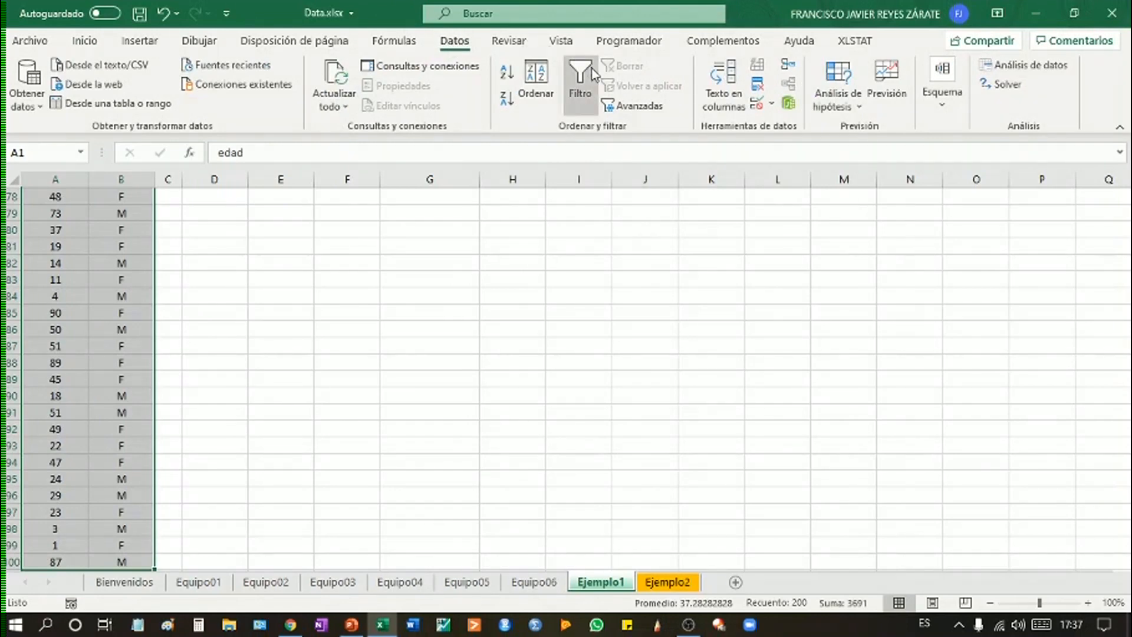
{"action": "left_click", "coordinate": [514, 42]}
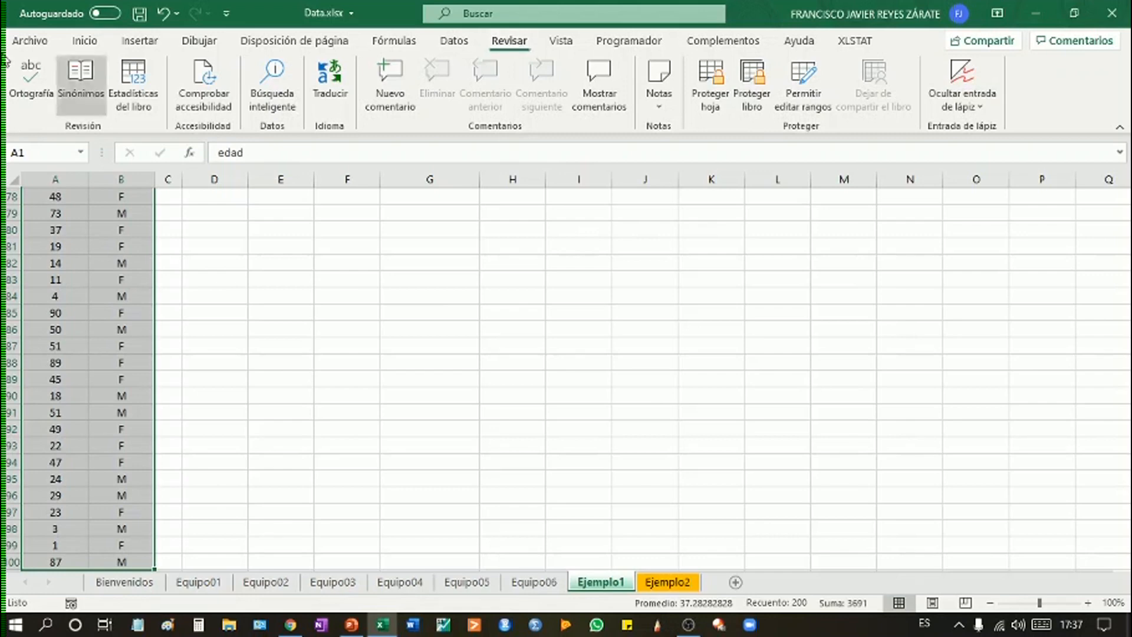
{"action": "left_click", "coordinate": [127, 43]}
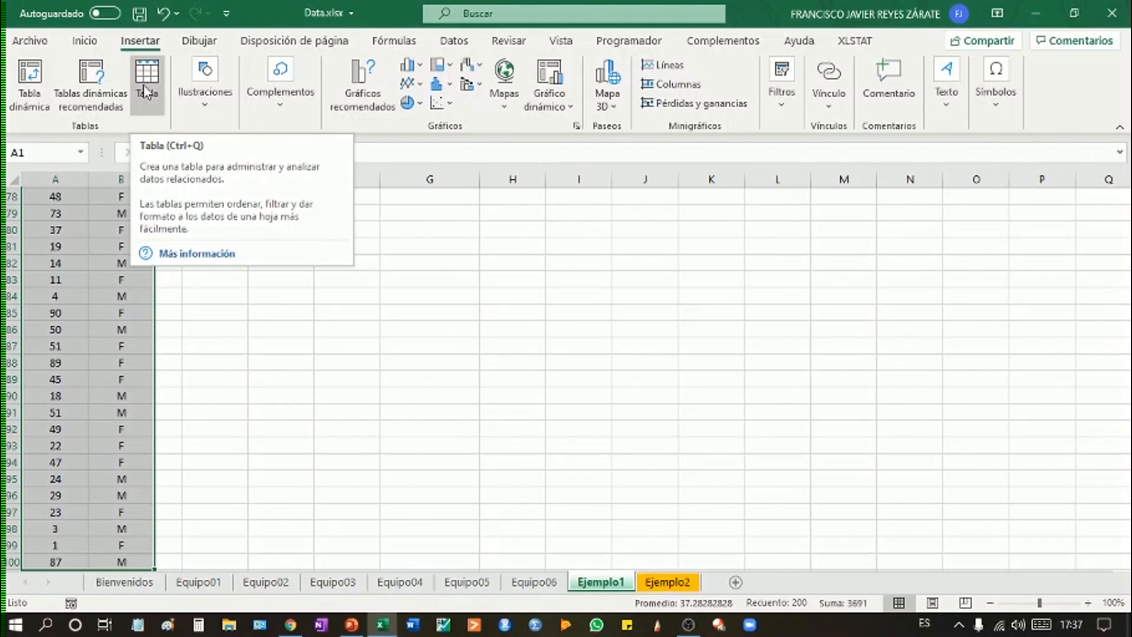
{"action": "left_click", "coordinate": [32, 76]}
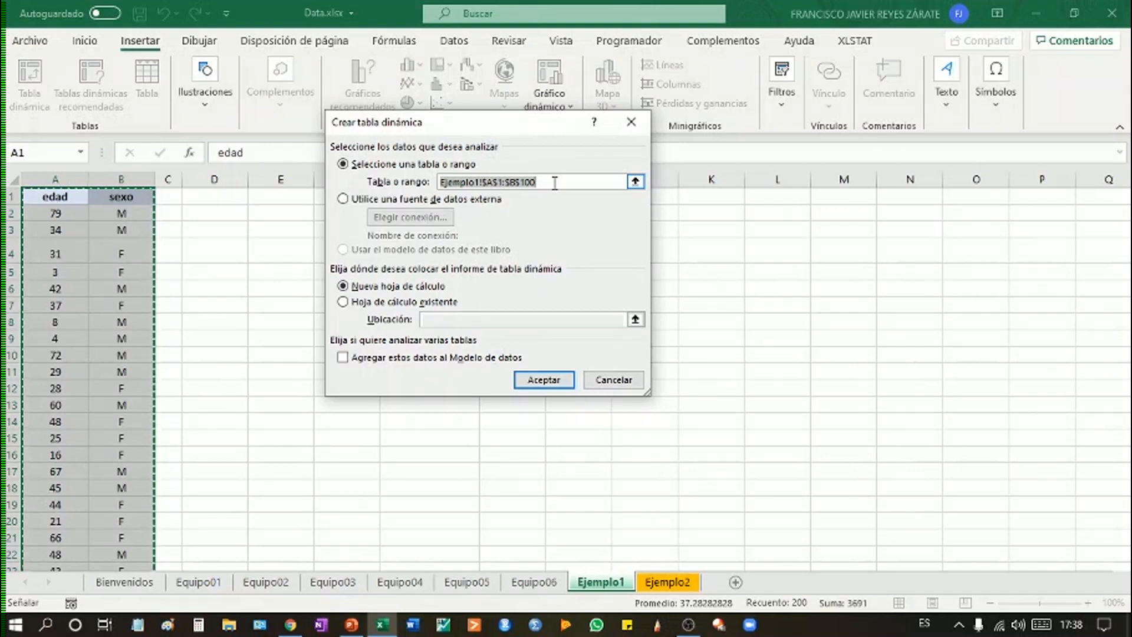
{"action": "left_click", "coordinate": [57, 194]}
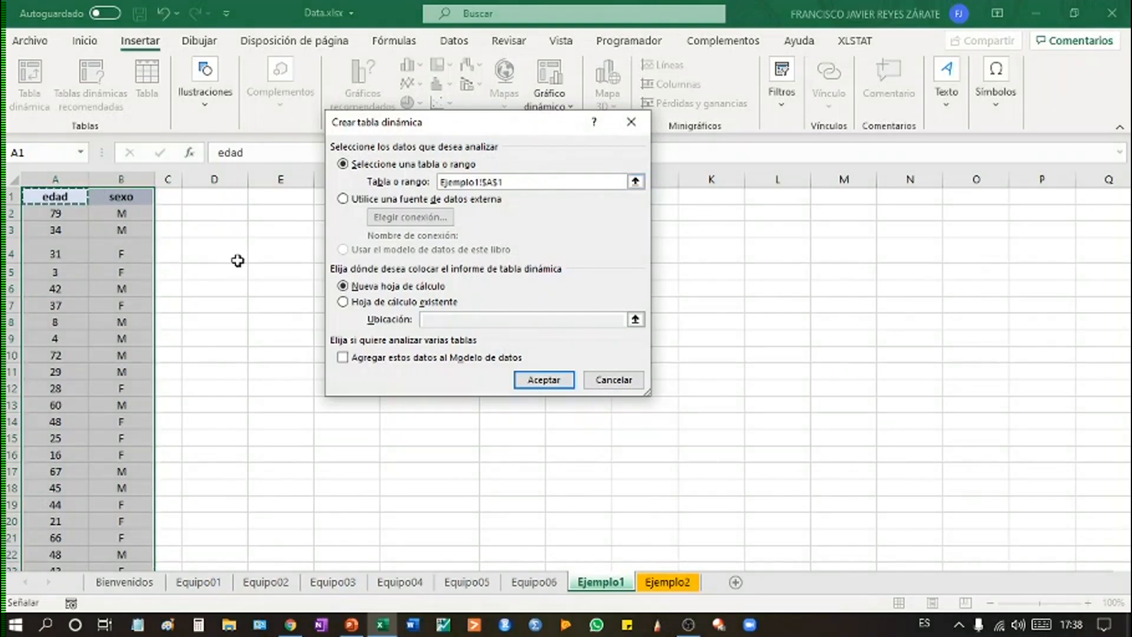
{"action": "left_click_drag", "start_coordinate": [67, 197], "coordinate": [120, 213]}
{"action": "key", "text": "ctrl+shift+Down"}
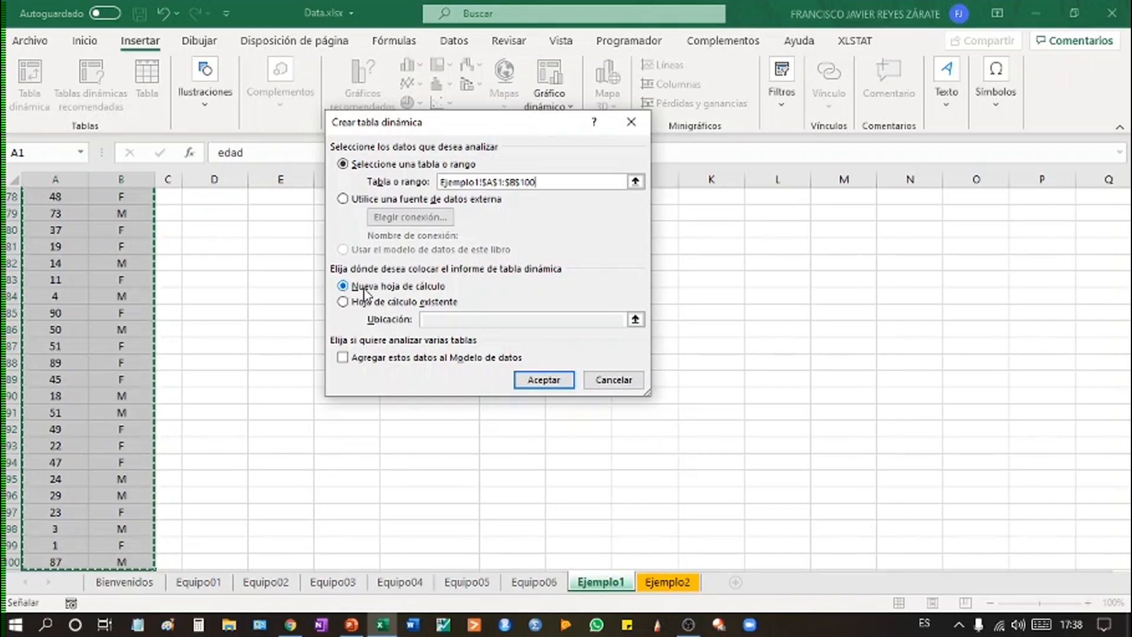
{"action": "left_click", "coordinate": [543, 380]}
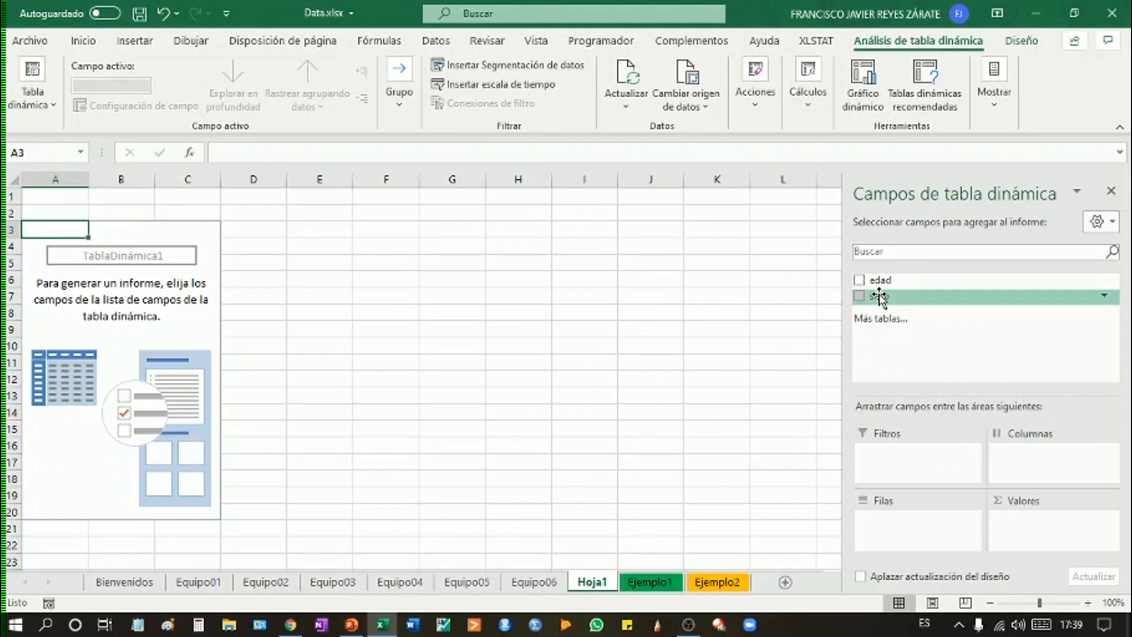
Try the sexo field in the pivot table's rows and filters areas, and place it in the columns area
{"action": "left_click_drag", "start_coordinate": [879, 298], "coordinate": [901, 528]}
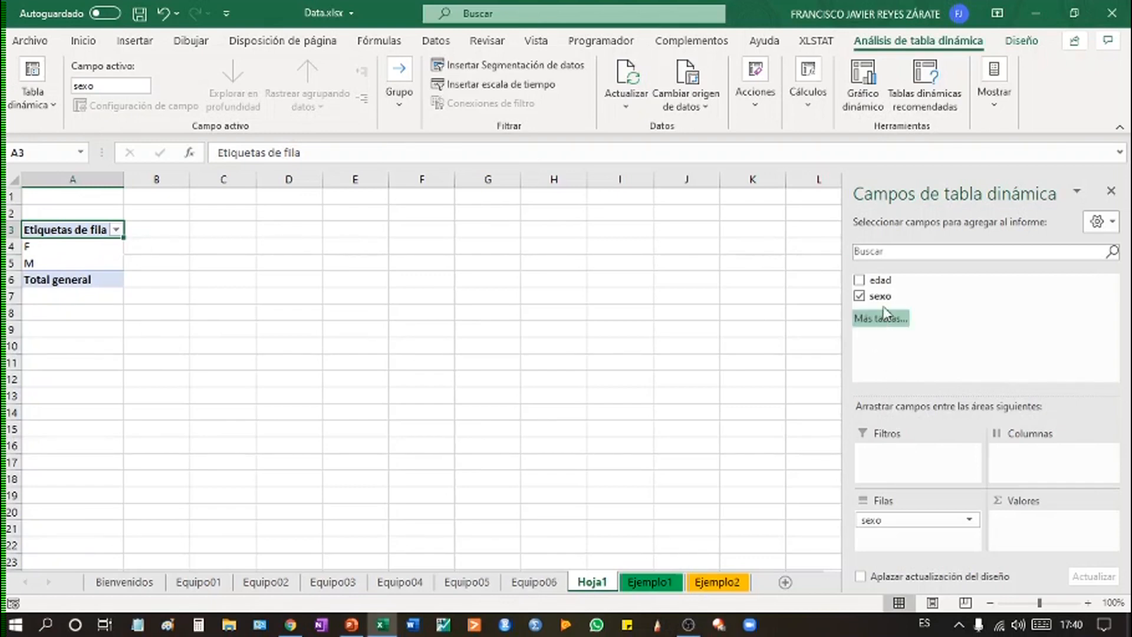
{"action": "left_click_drag", "start_coordinate": [887, 301], "coordinate": [909, 475]}
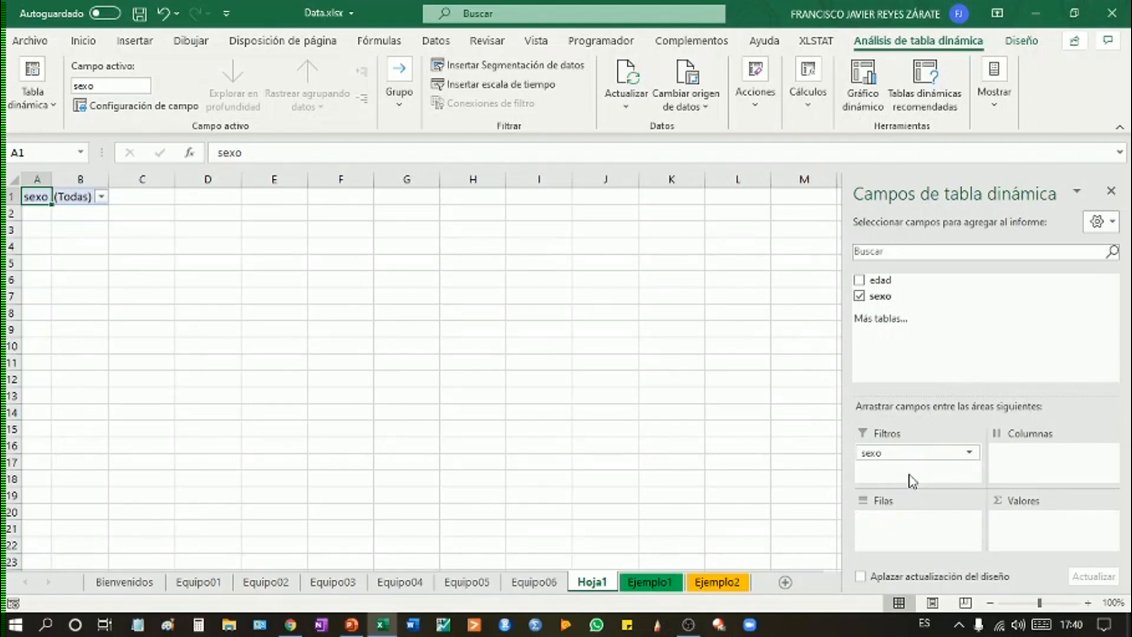
{"action": "left_click_drag", "start_coordinate": [894, 452], "coordinate": [1047, 472]}
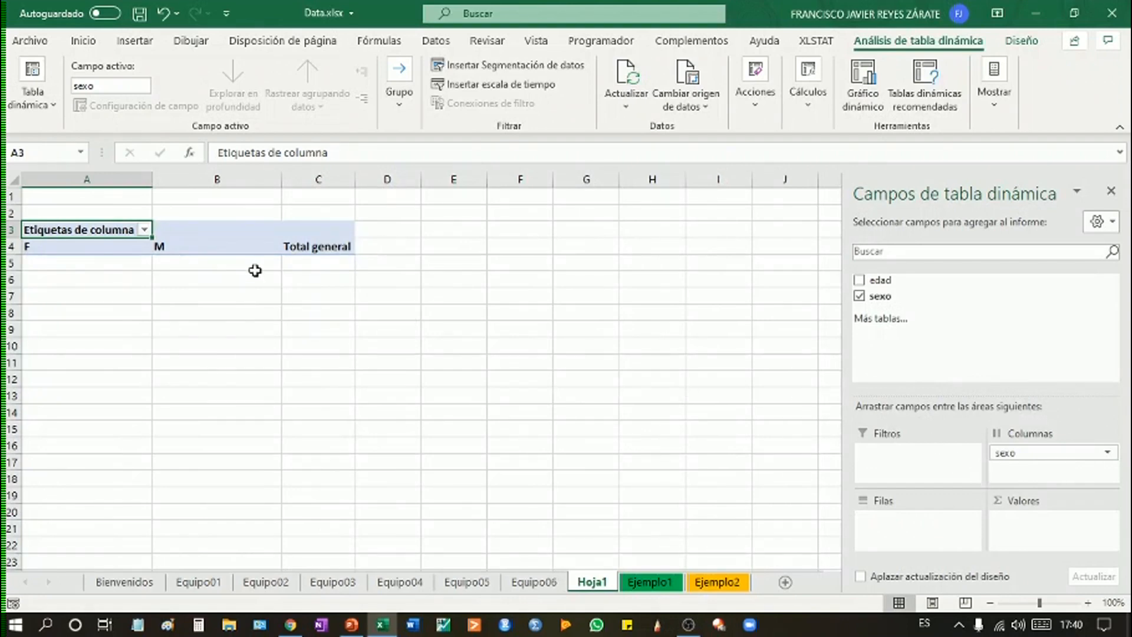
Examine the pivot table's F, M and Total general labels, and show and hide the field list by selecting inside and outside the table
{"action": "left_click", "coordinate": [68, 247]}
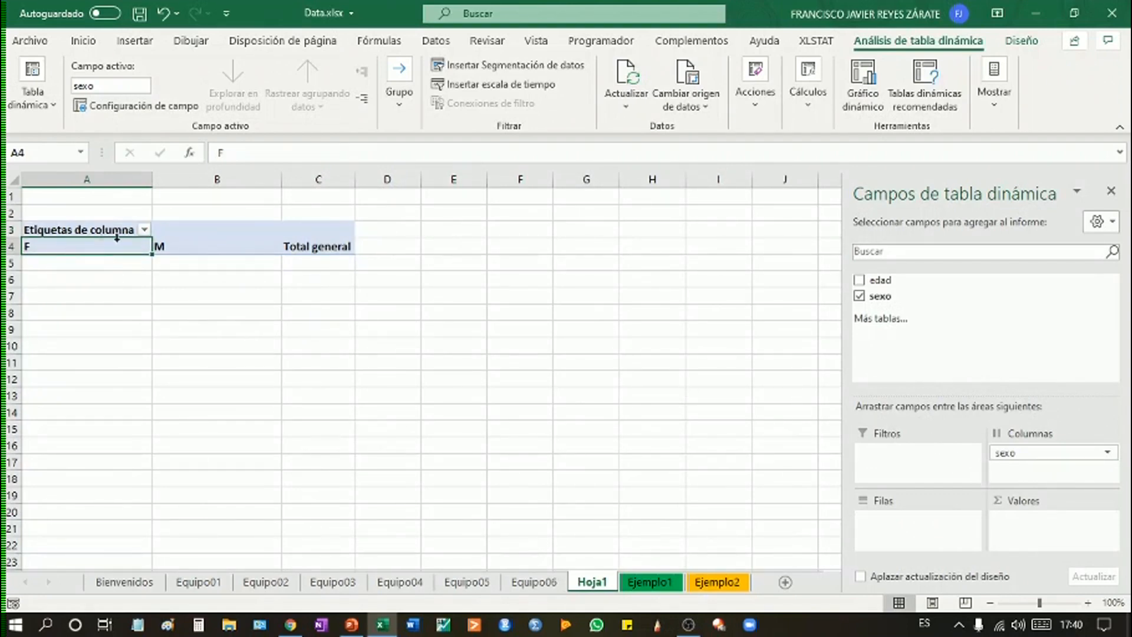
{"action": "left_click", "coordinate": [187, 250]}
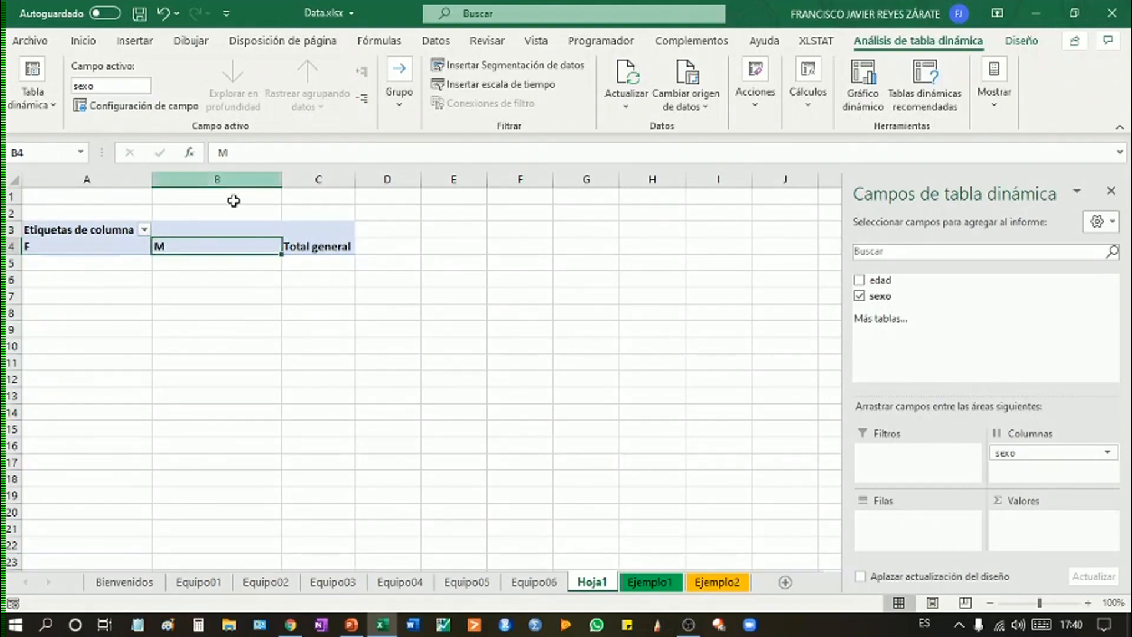
{"action": "left_click", "coordinate": [331, 248]}
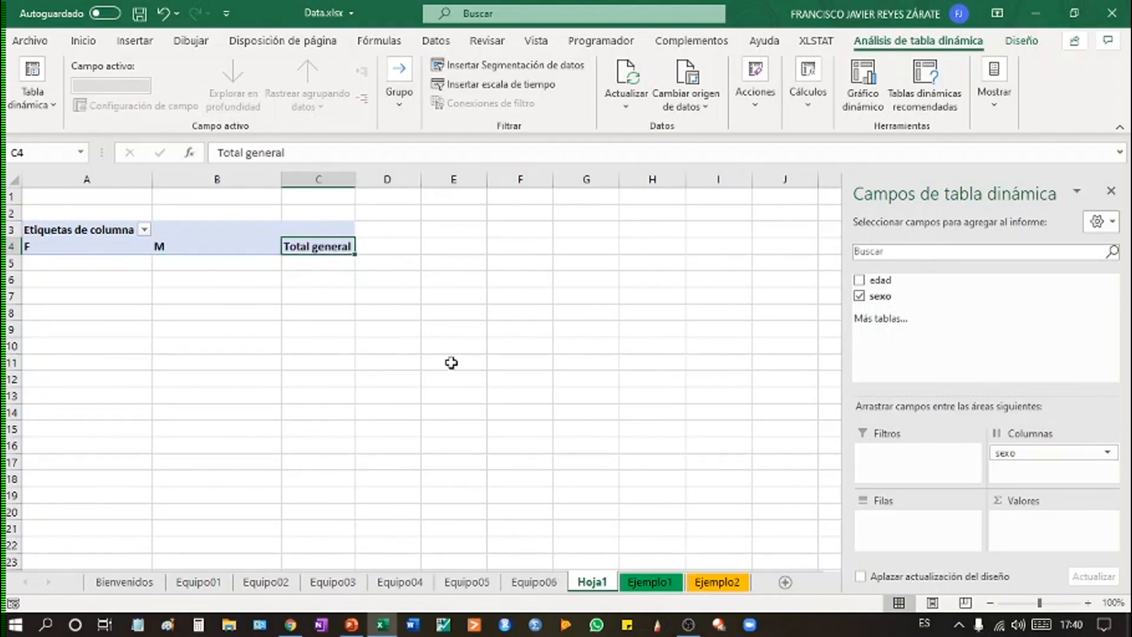
{"action": "left_click", "coordinate": [501, 360]}
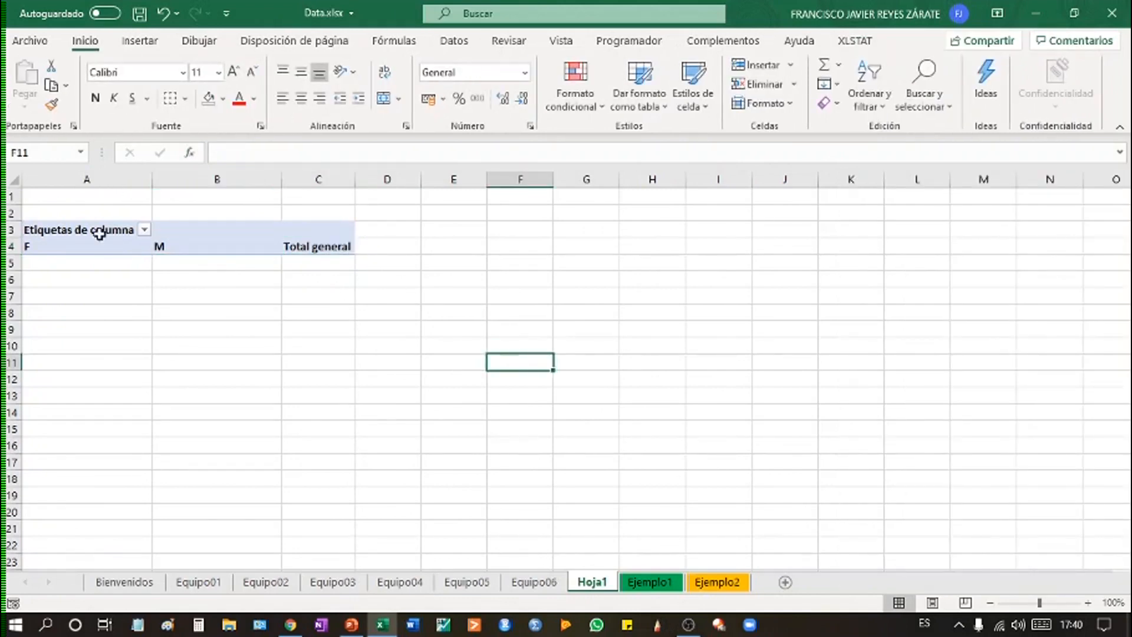
{"action": "left_click", "coordinate": [97, 234]}
{"action": "left_click", "coordinate": [347, 397]}
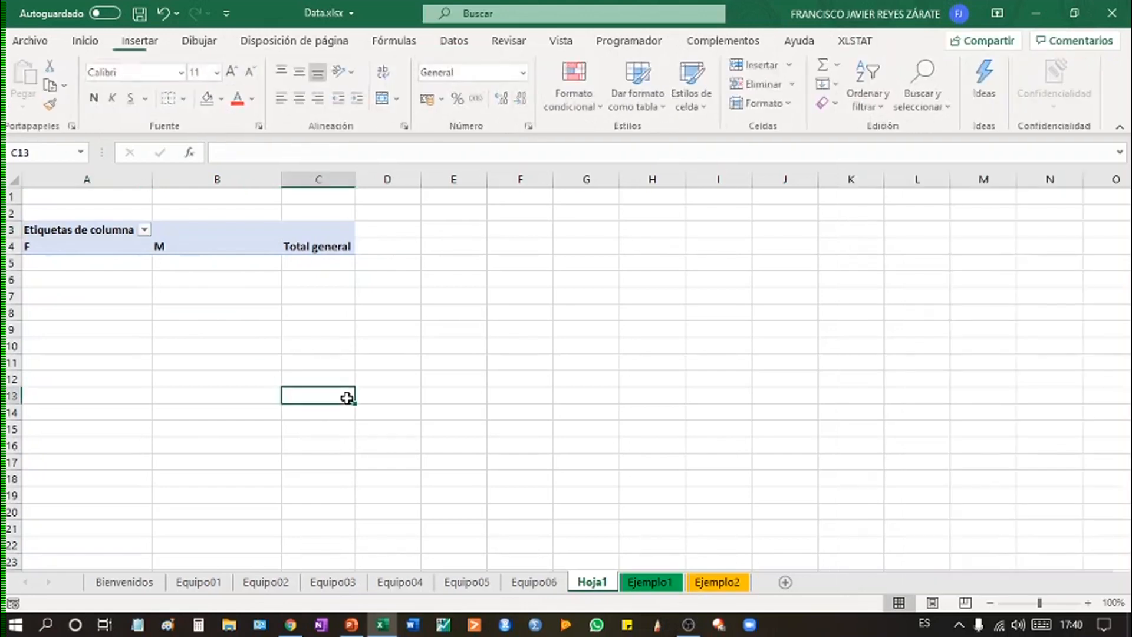
Try the sexo field in the pivot table's filters and rows areas, and return it to the columns area
{"action": "left_click", "coordinate": [470, 374]}
{"action": "left_click", "coordinate": [716, 409]}
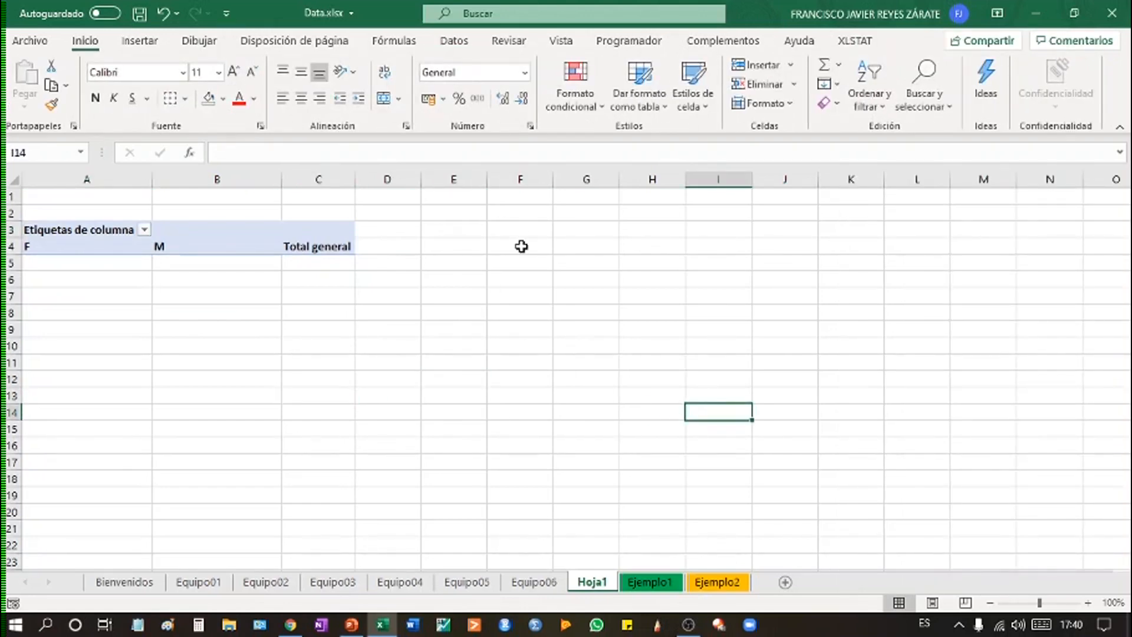
{"action": "left_click", "coordinate": [213, 246]}
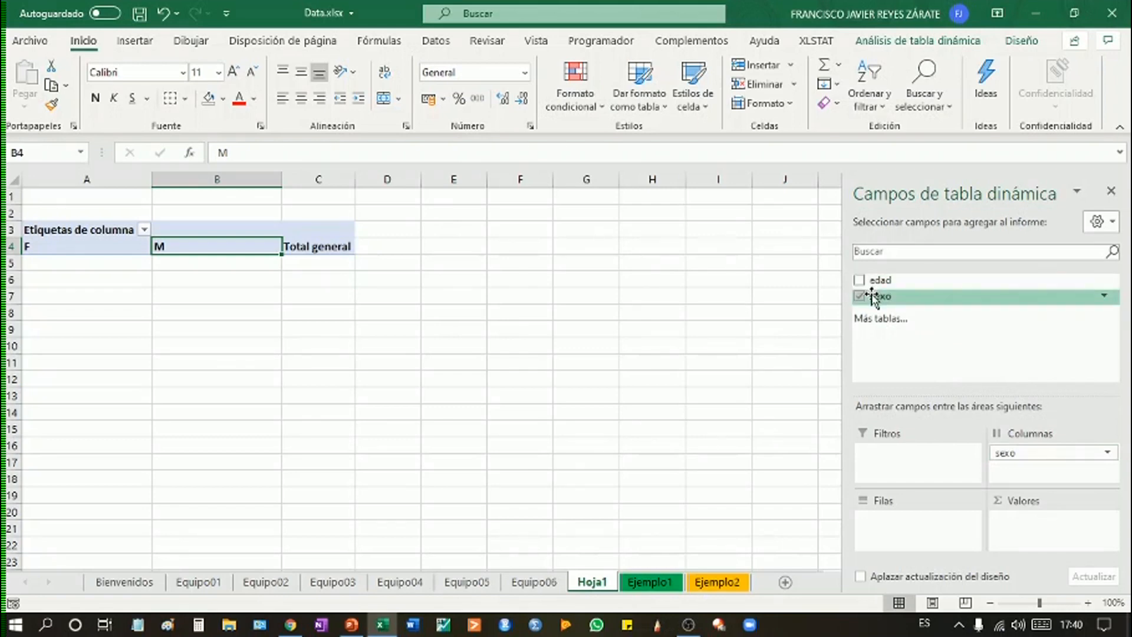
{"action": "left_click_drag", "start_coordinate": [875, 298], "coordinate": [923, 463]}
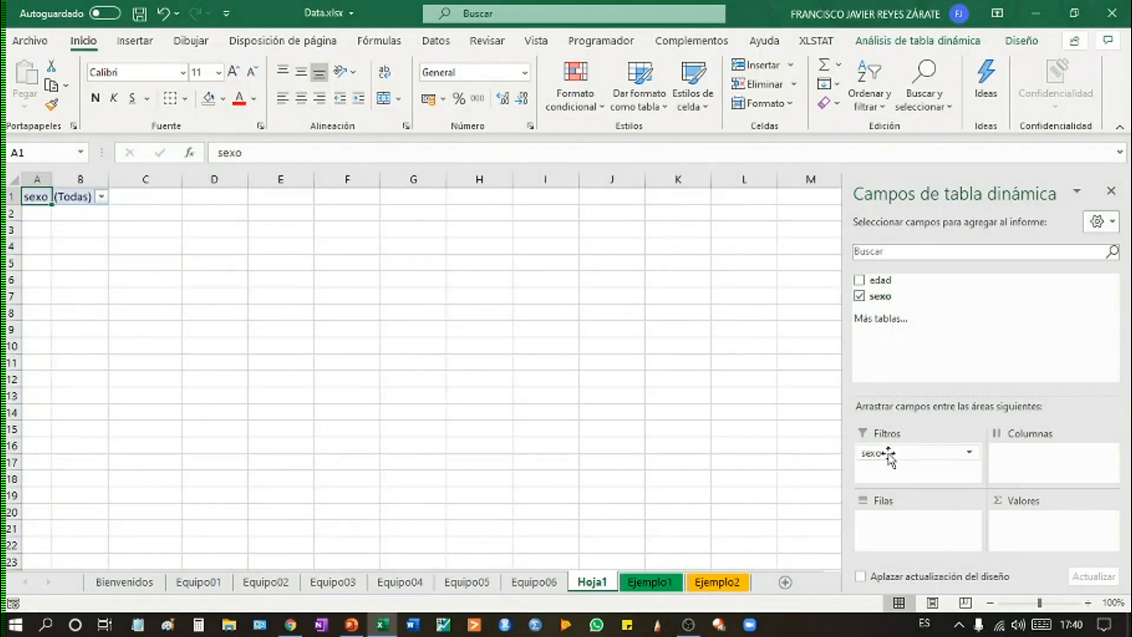
{"action": "left_click_drag", "start_coordinate": [927, 453], "coordinate": [1000, 460]}
{"action": "left_click_drag", "start_coordinate": [890, 305], "coordinate": [905, 521]}
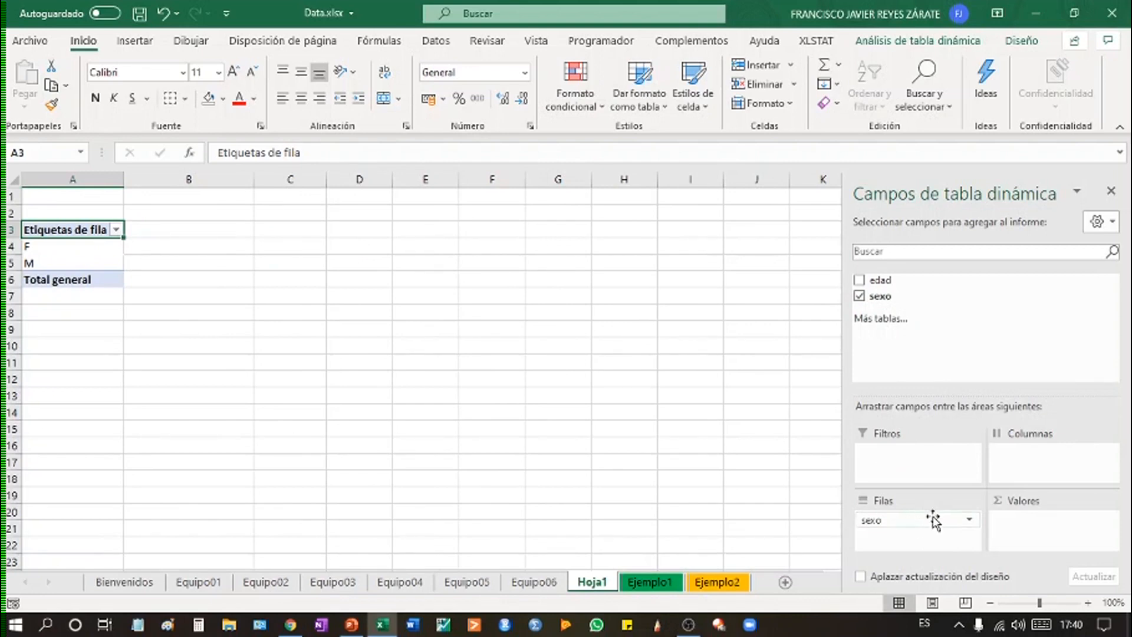
{"action": "left_click_drag", "start_coordinate": [934, 519], "coordinate": [1061, 457]}
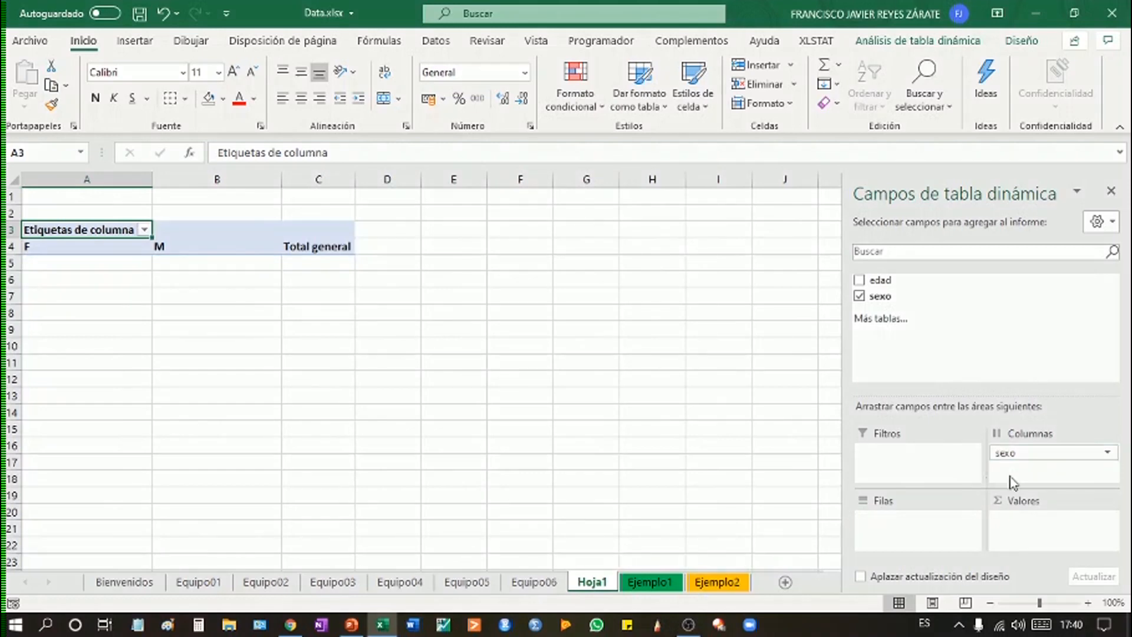
Add the sexo field to the pivot table's values area as a count, and inspect the F, M and Total general counts
{"action": "left_click_drag", "start_coordinate": [884, 298], "coordinate": [1037, 538]}
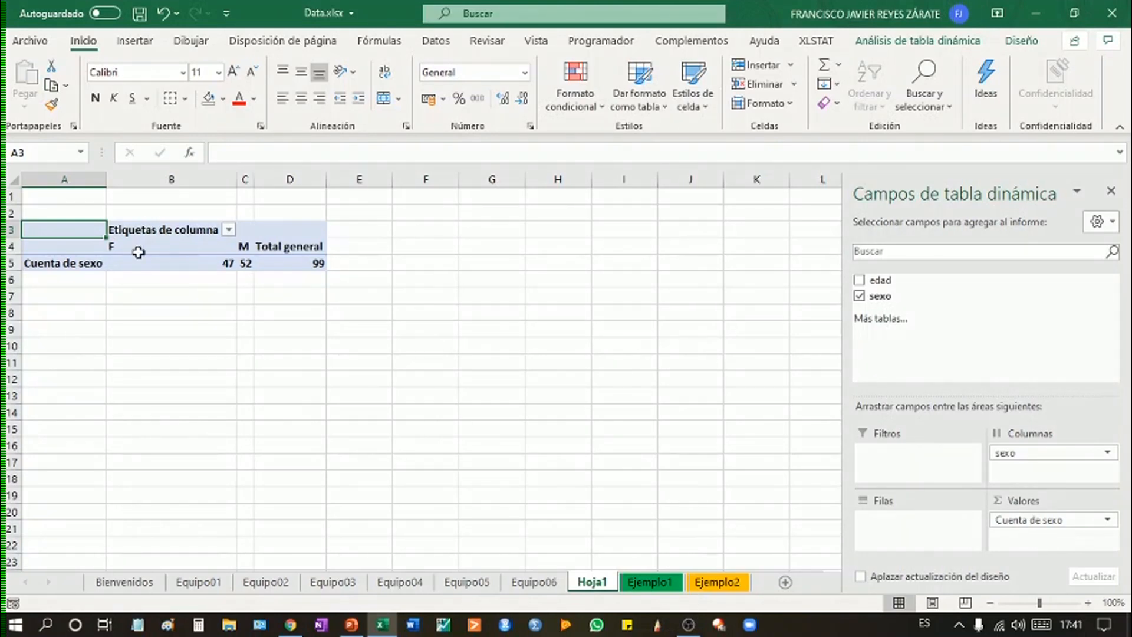
{"action": "left_click", "coordinate": [89, 262]}
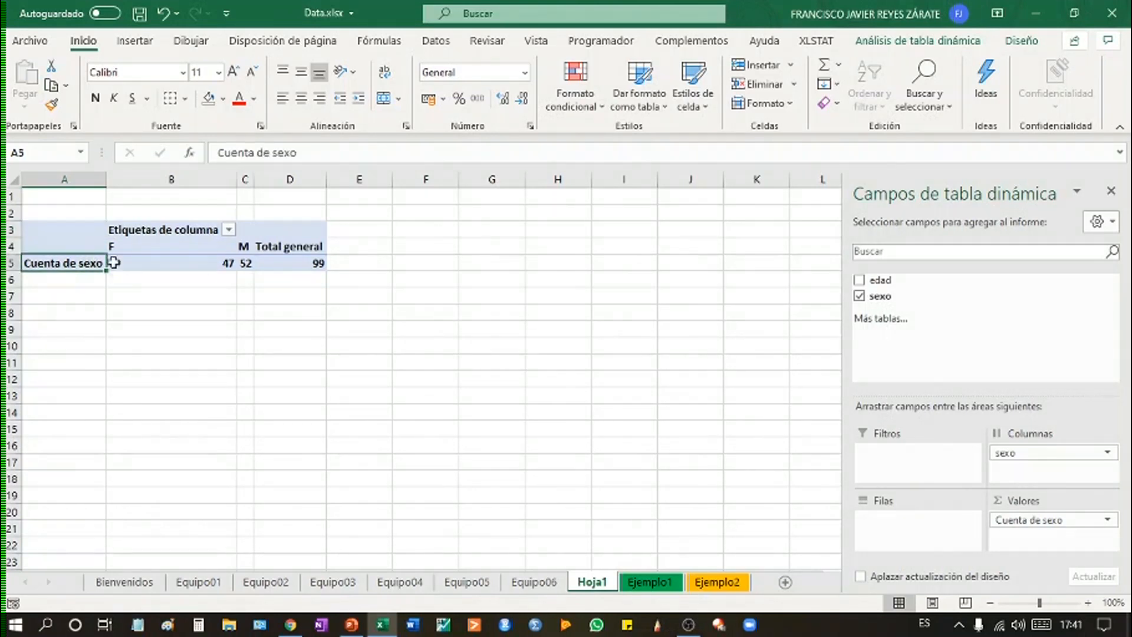
{"action": "left_click", "coordinate": [141, 266]}
{"action": "left_click", "coordinate": [141, 247]}
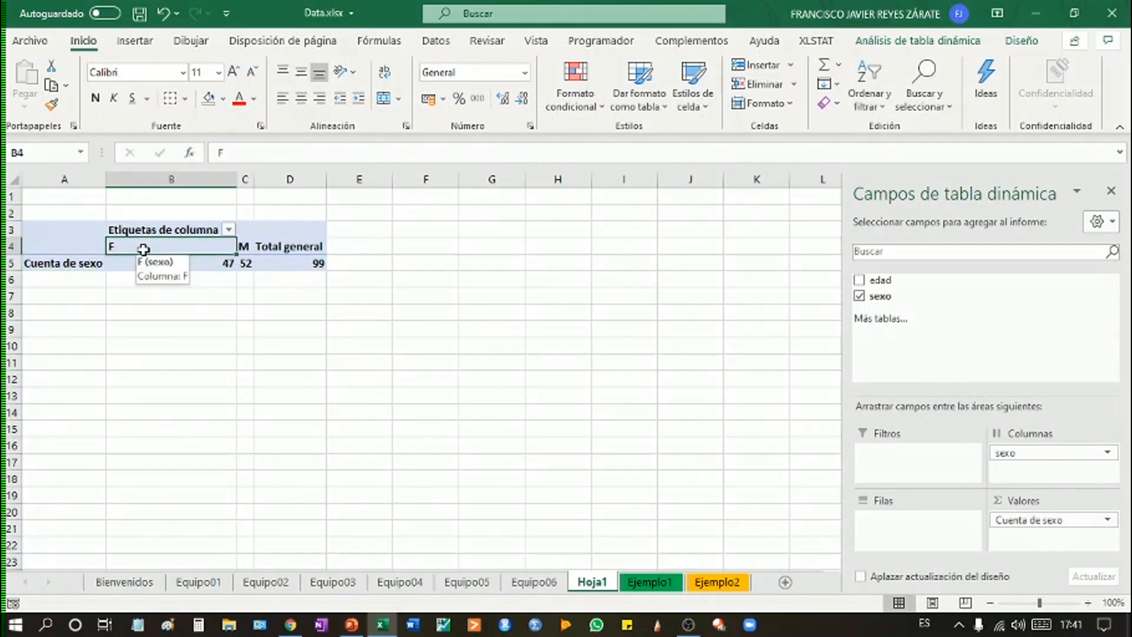
{"action": "left_click", "coordinate": [148, 262]}
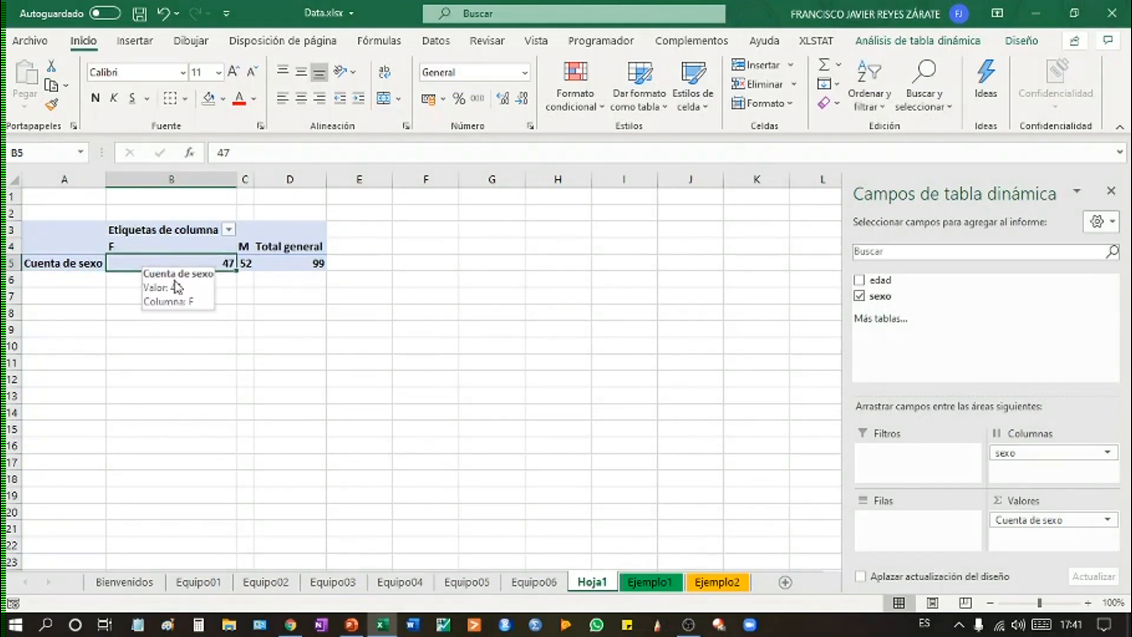
{"action": "left_click", "coordinate": [245, 264]}
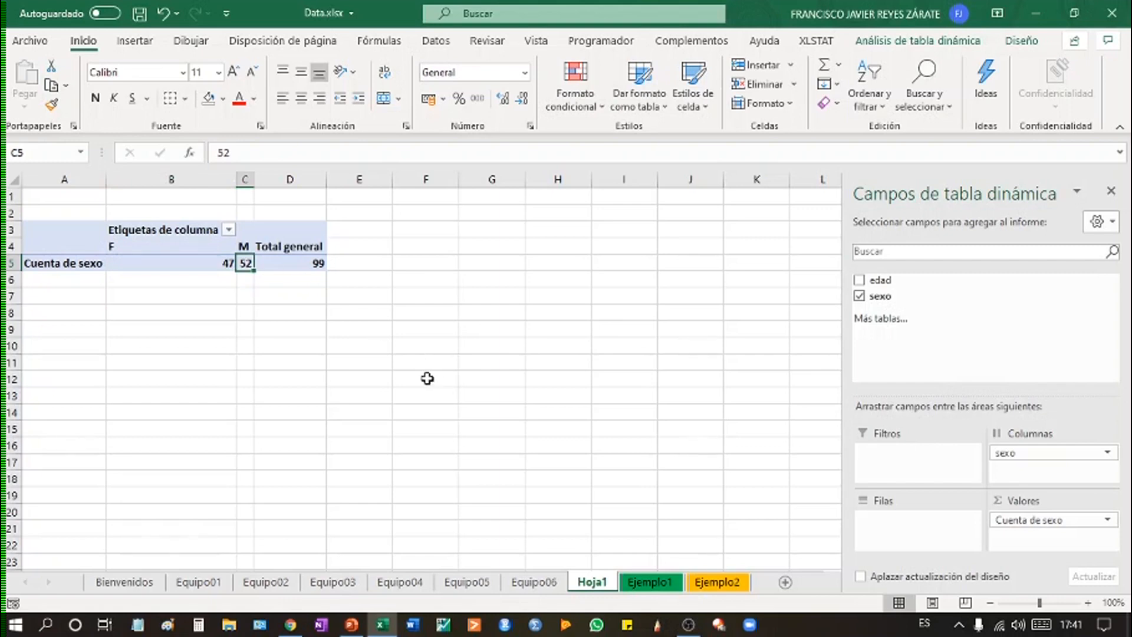
{"action": "left_click", "coordinate": [310, 264]}
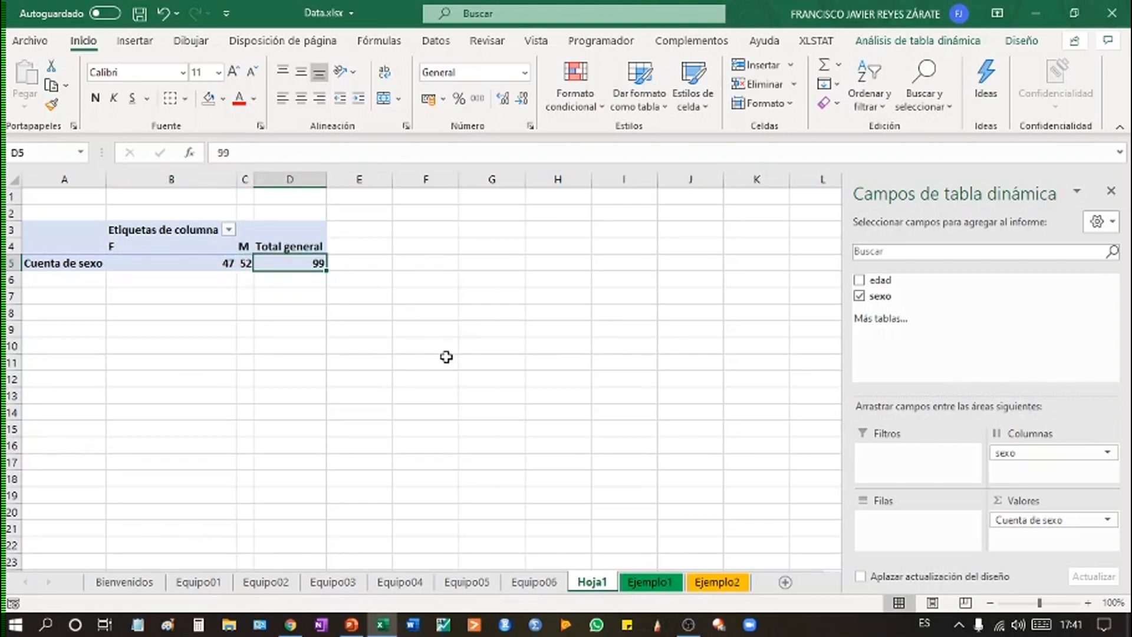
{"action": "left_click", "coordinate": [722, 583]}
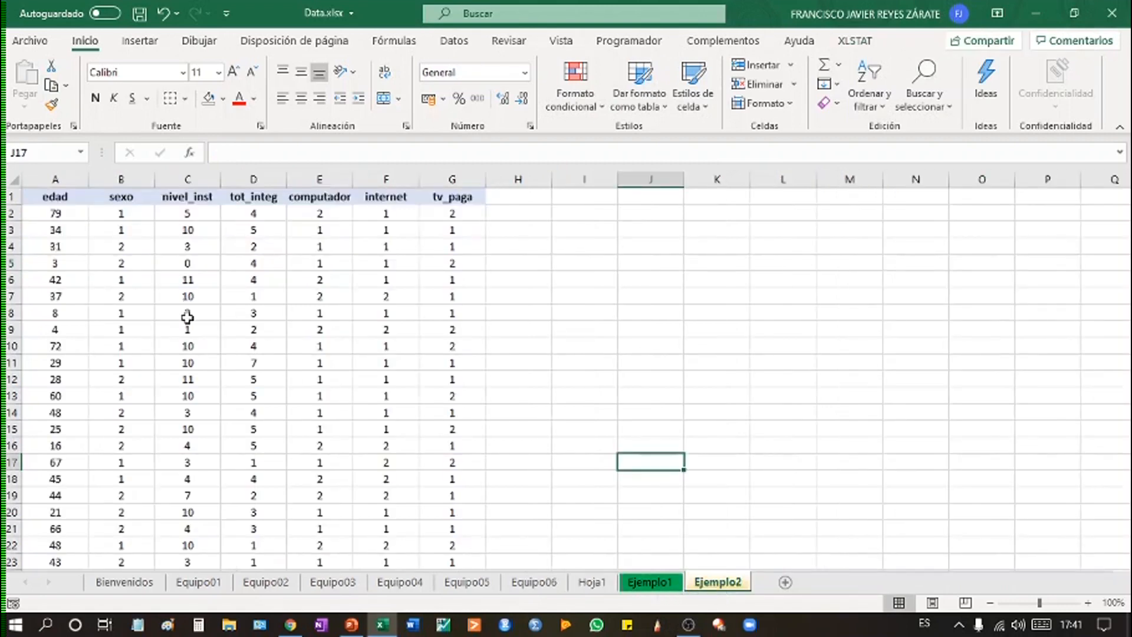
{"action": "left_click_drag", "start_coordinate": [31, 199], "coordinate": [179, 193]}
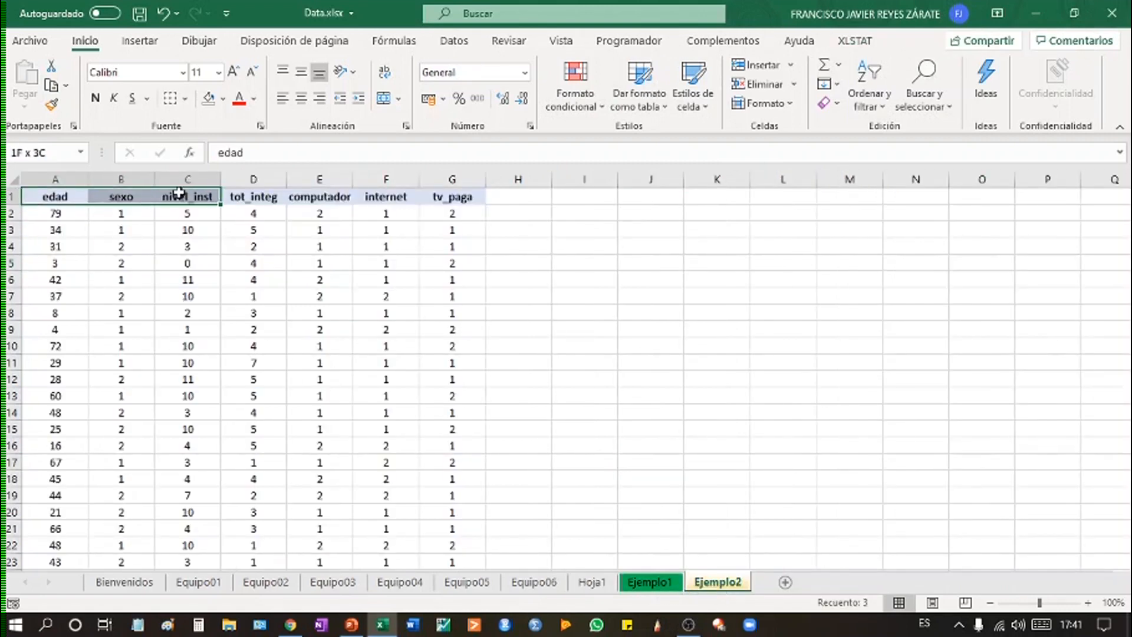
{"action": "left_click", "coordinate": [386, 396]}
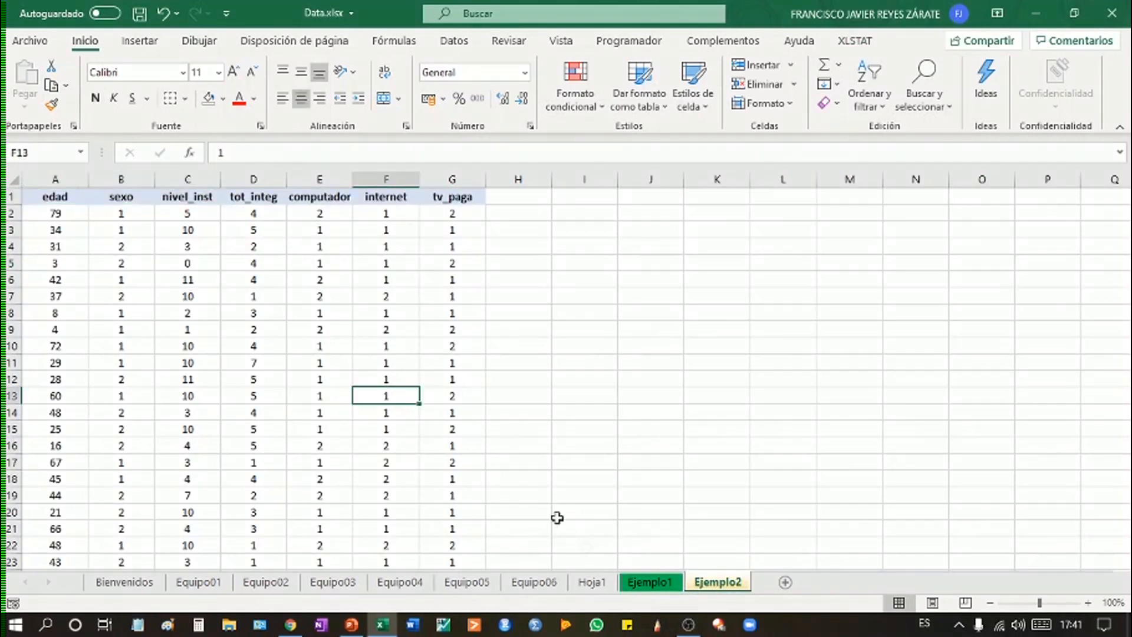
{"action": "left_click", "coordinate": [592, 583]}
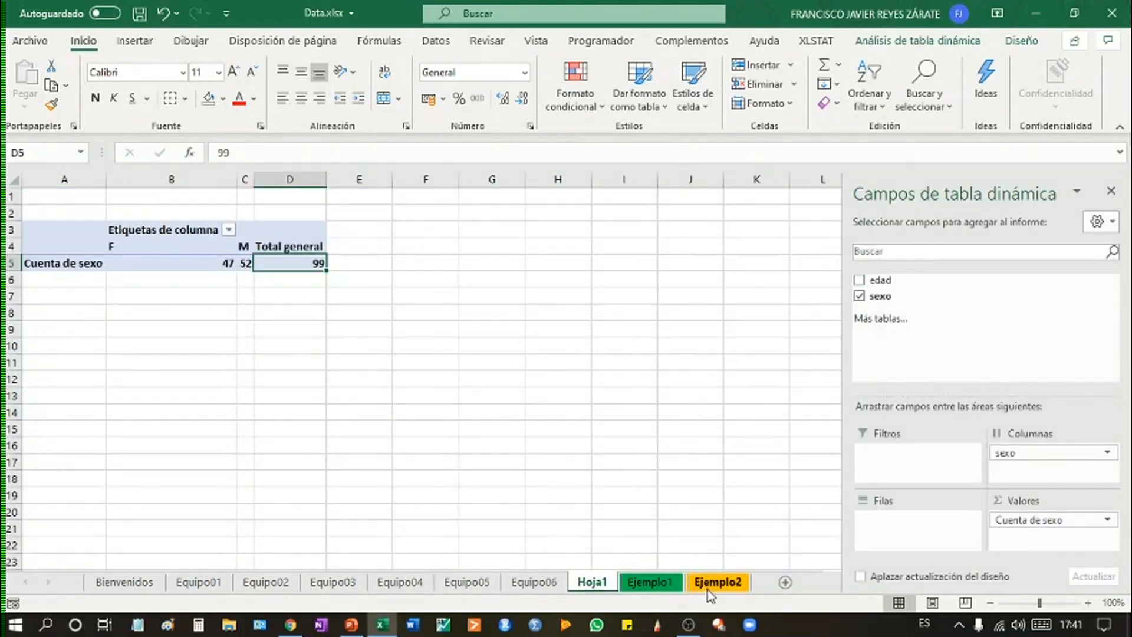
Check the number of records in Ejemplo1 by selecting the edad column with its header and again without it
{"action": "left_click", "coordinate": [650, 582]}
{"action": "left_click", "coordinate": [253, 314]}
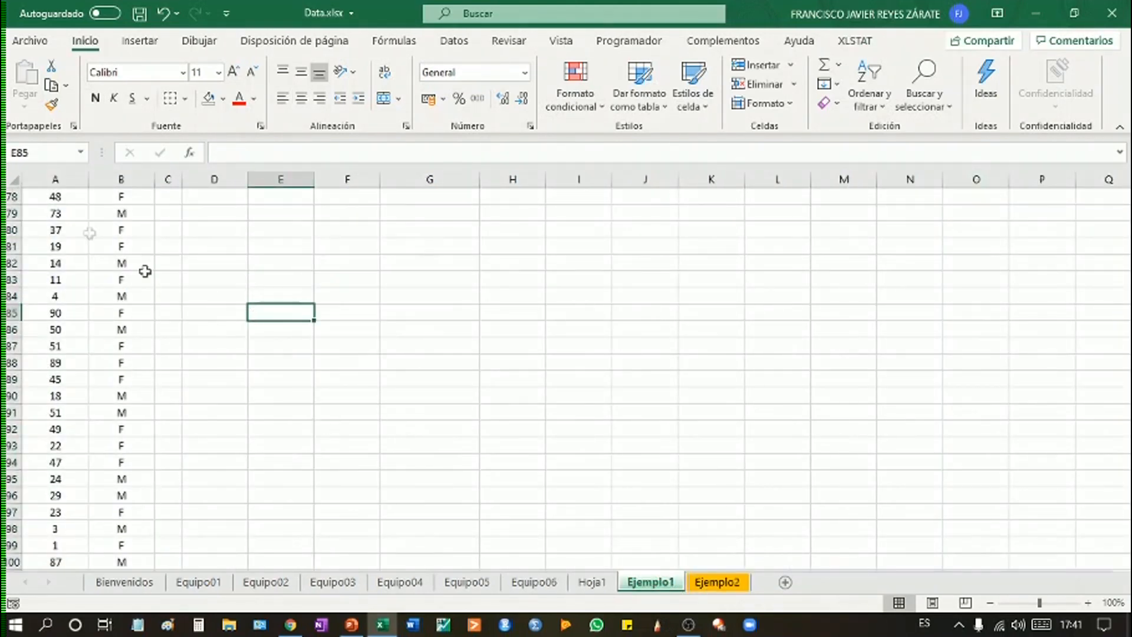
{"action": "scroll", "coordinate": [259, 369], "scroll_direction": "up", "scroll_amount": 20}
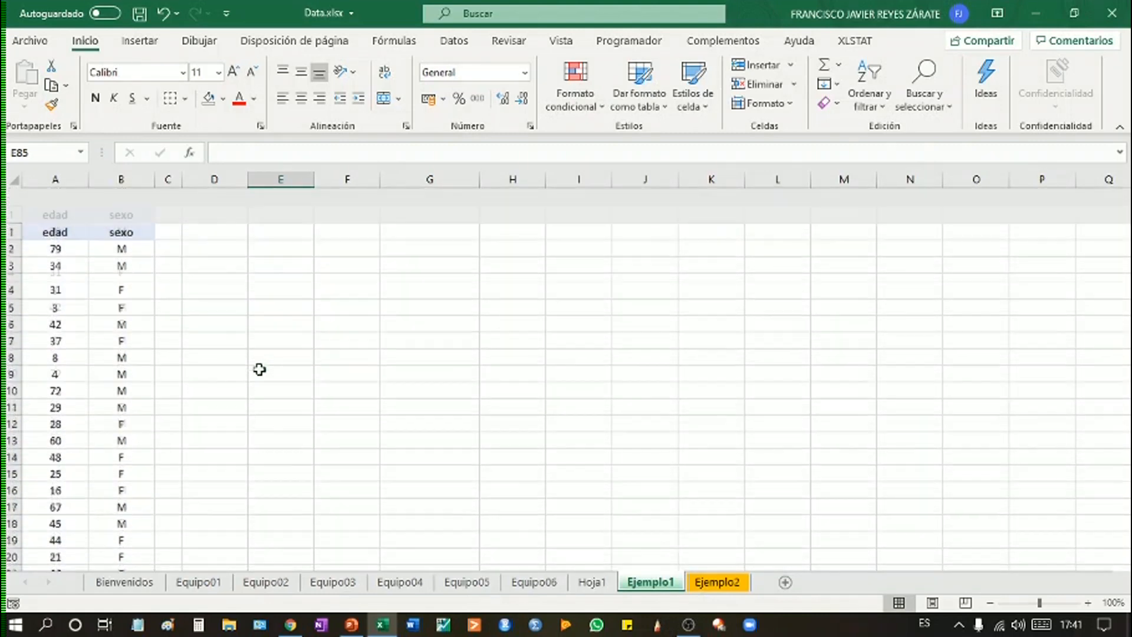
{"action": "left_click", "coordinate": [67, 196]}
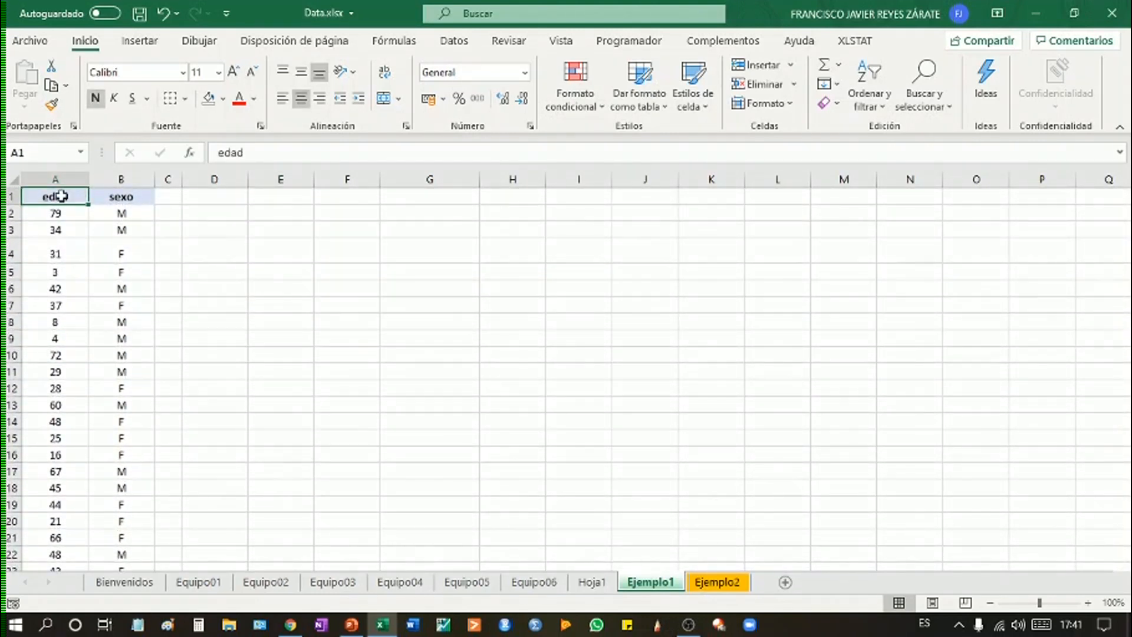
{"action": "key", "text": "ctrl+shift+Down"}
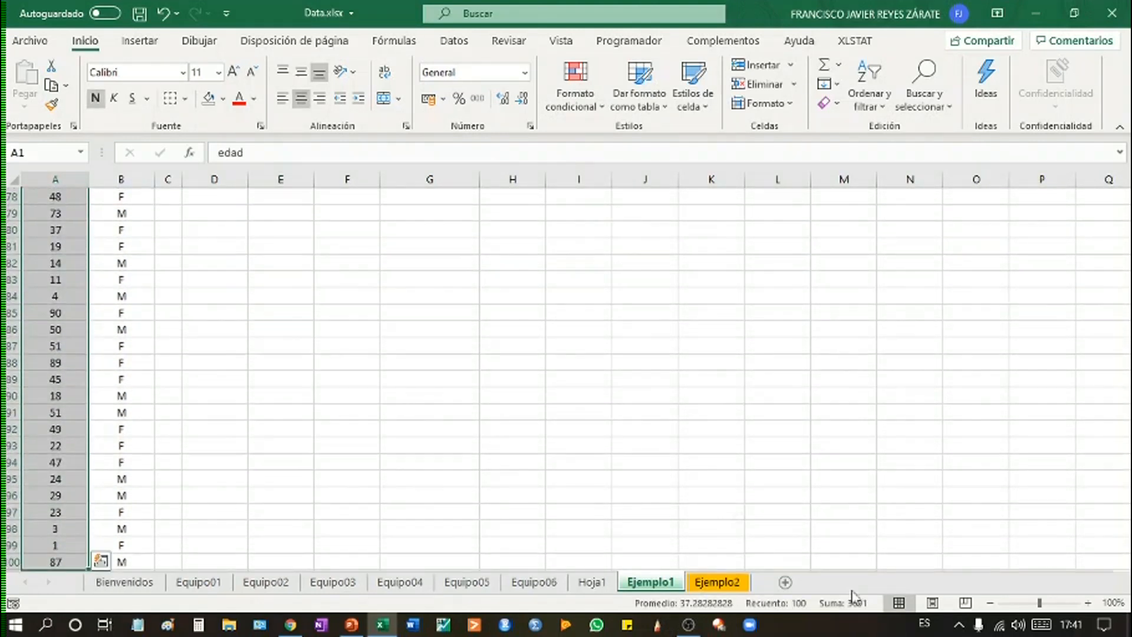
{"action": "left_click", "coordinate": [49, 229]}
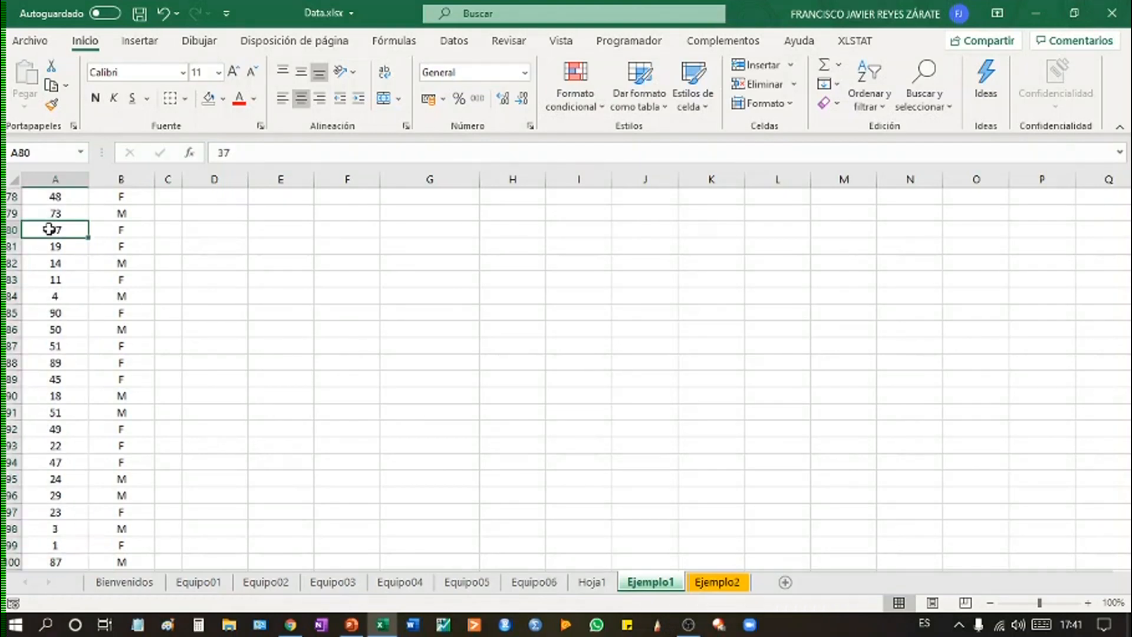
{"action": "key", "text": "ctrl+shift+Up"}
{"action": "left_click", "coordinate": [55, 214]}
{"action": "key", "text": "ctrl+shift+Down"}
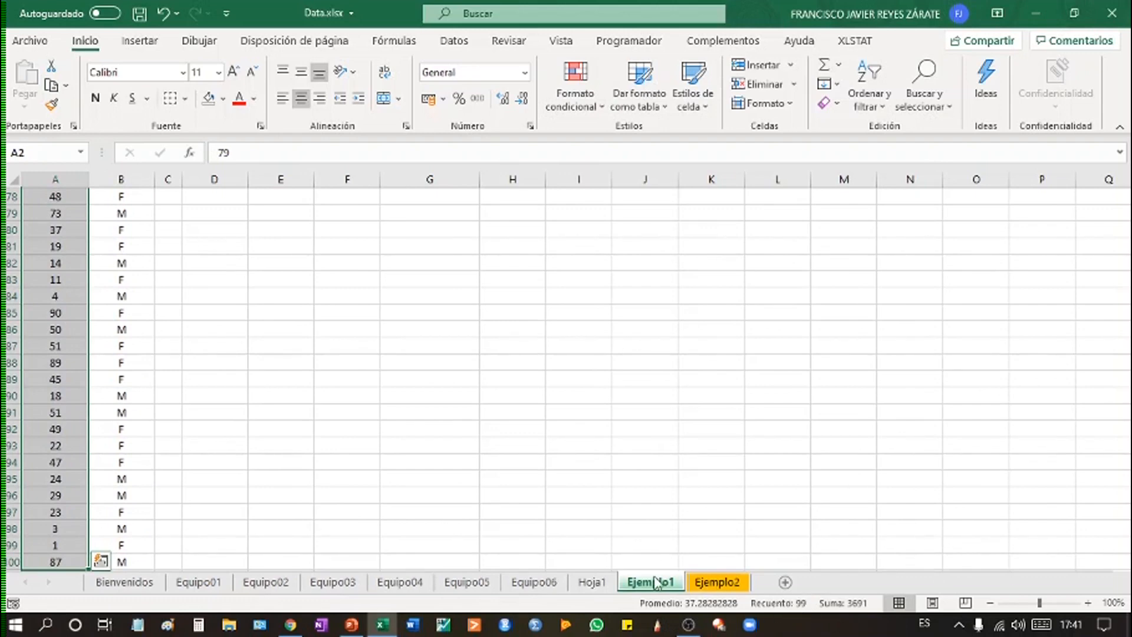
Rename the pivot table's sheet Hoja1 as Tabla dinamica1
{"action": "left_click", "coordinate": [592, 582]}
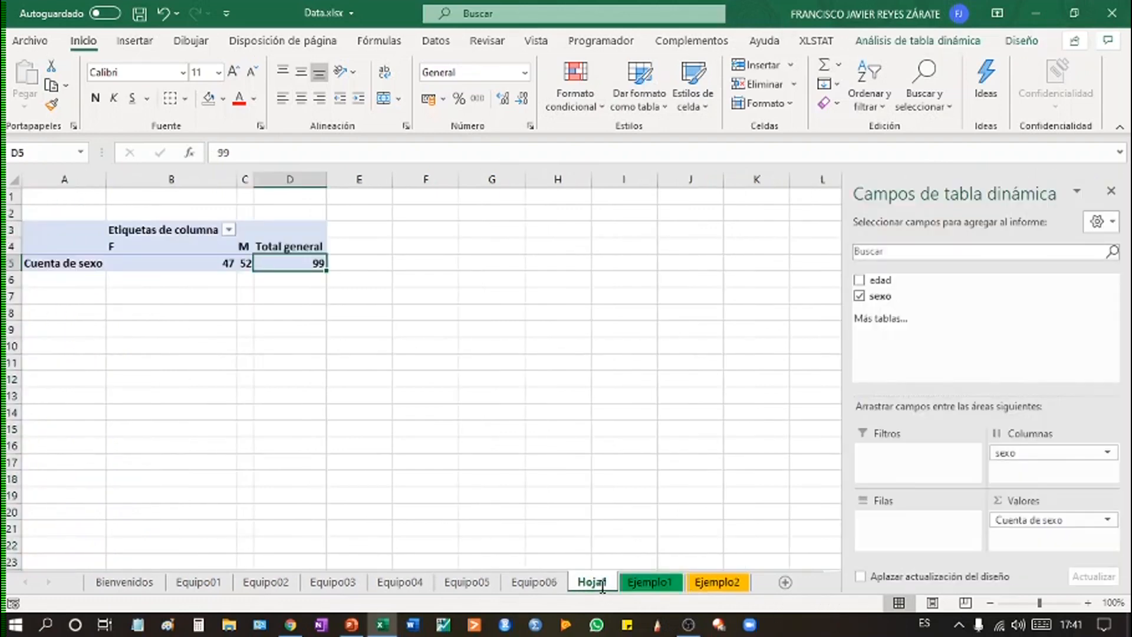
{"action": "double_click", "coordinate": [602, 589]}
{"action": "type", "text": "Tab"}
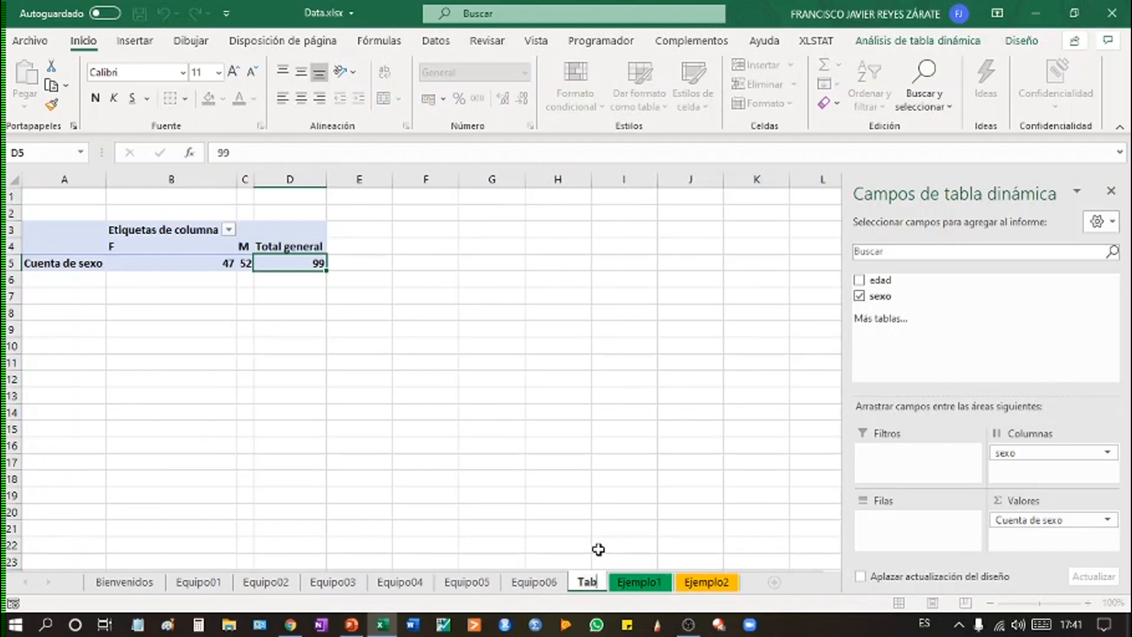
{"action": "type", "text": "la dinamica1"}
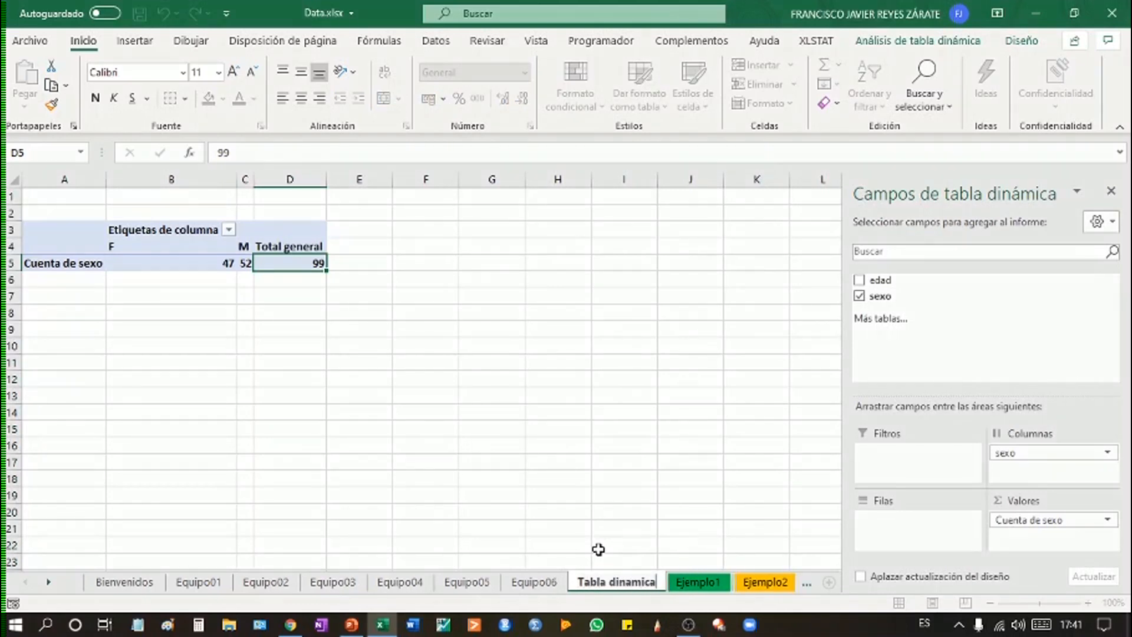
{"action": "key", "text": "Return"}
{"action": "left_click", "coordinate": [757, 489]}
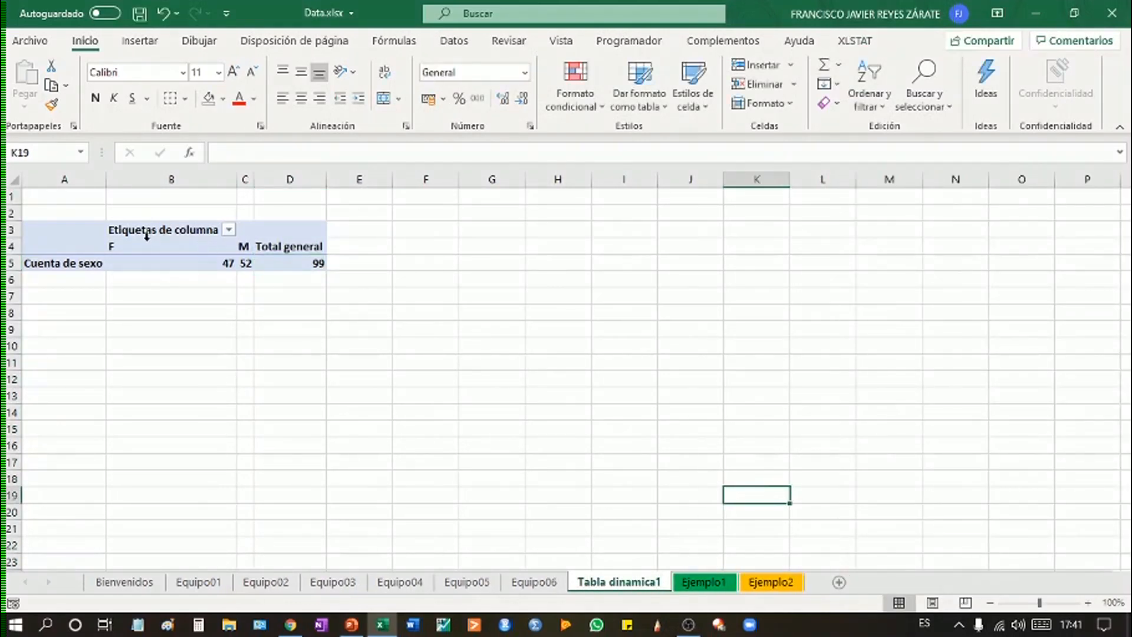
Move the sexo field from the pivot table's columns area to its rows area, and view the counts listed by row
{"action": "left_click_drag", "start_coordinate": [148, 242], "coordinate": [231, 266]}
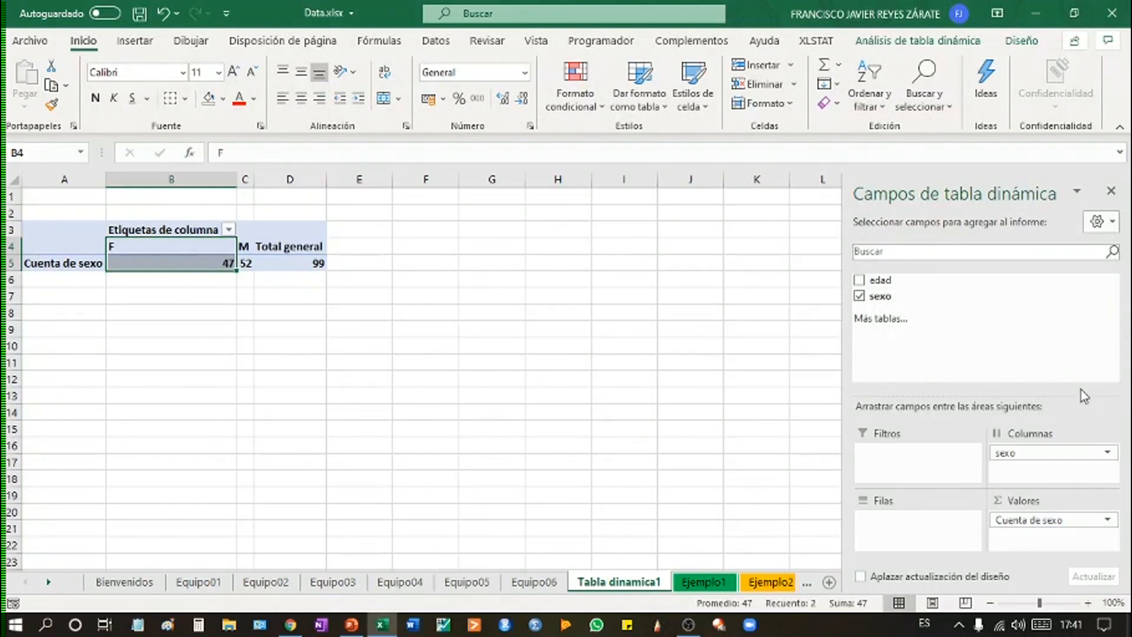
{"action": "left_click_drag", "start_coordinate": [1064, 461], "coordinate": [920, 533]}
{"action": "left_click", "coordinate": [549, 313]}
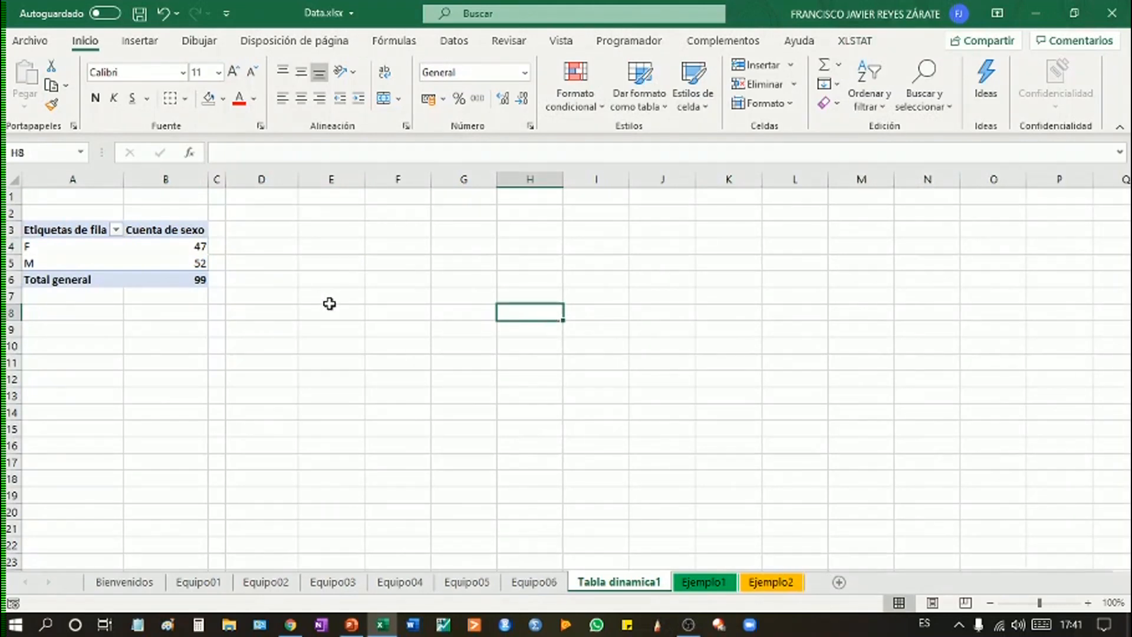
{"action": "left_click", "coordinate": [204, 175]}
{"action": "left_click", "coordinate": [341, 376]}
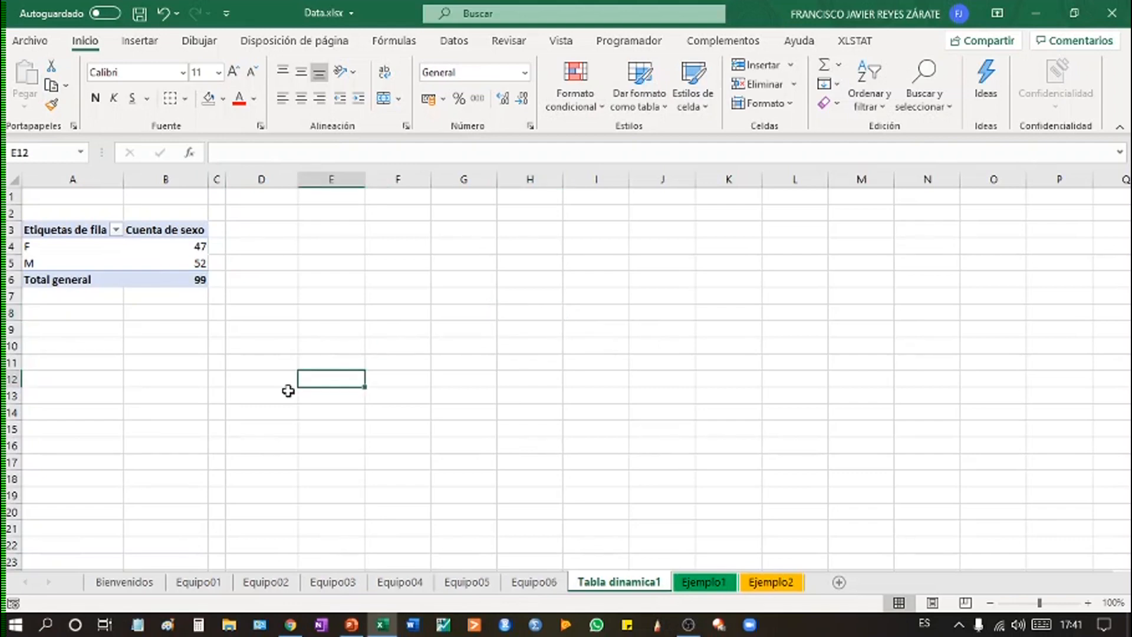
{"action": "left_click", "coordinate": [211, 333]}
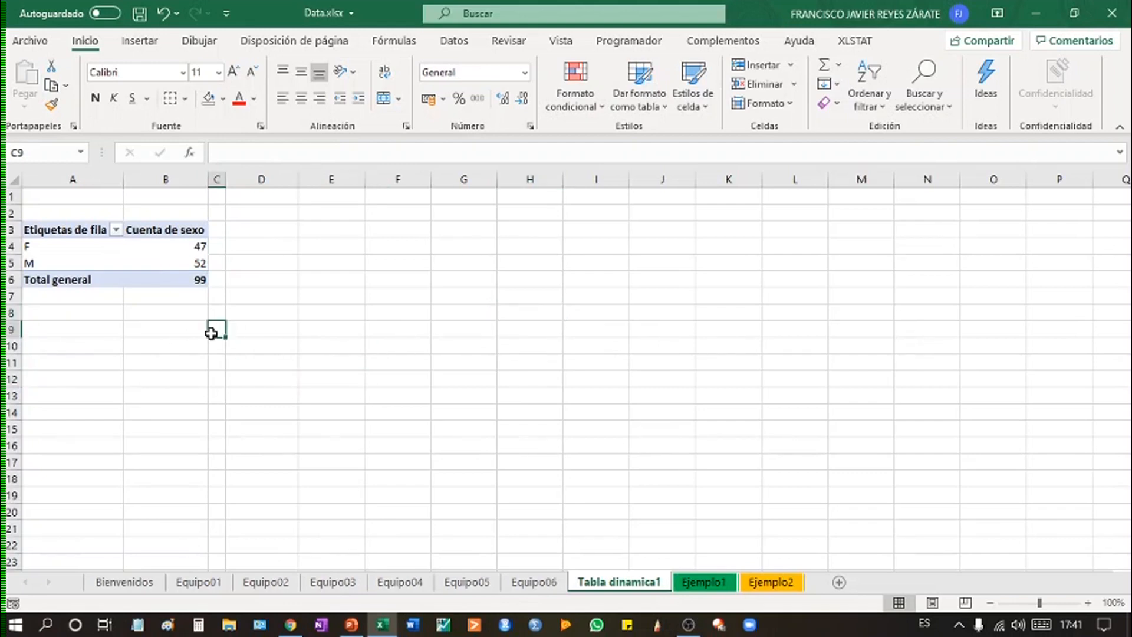
{"action": "left_click", "coordinate": [341, 331]}
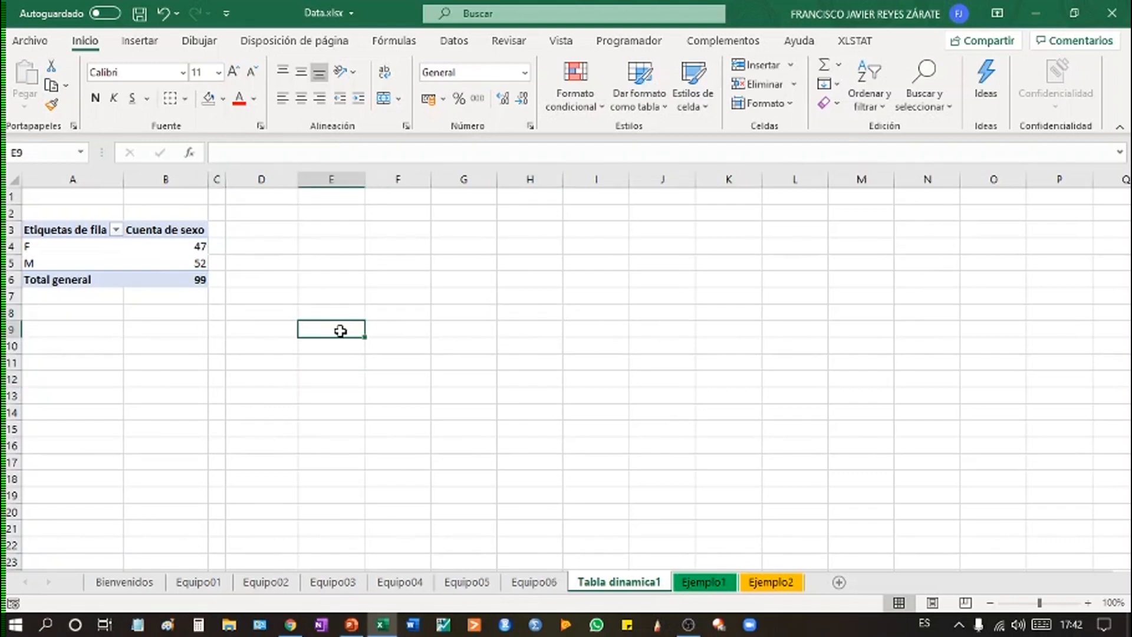
Remove the sexo count from the pivot table's values area and the sexo field from its rows area
{"action": "left_click", "coordinate": [58, 250]}
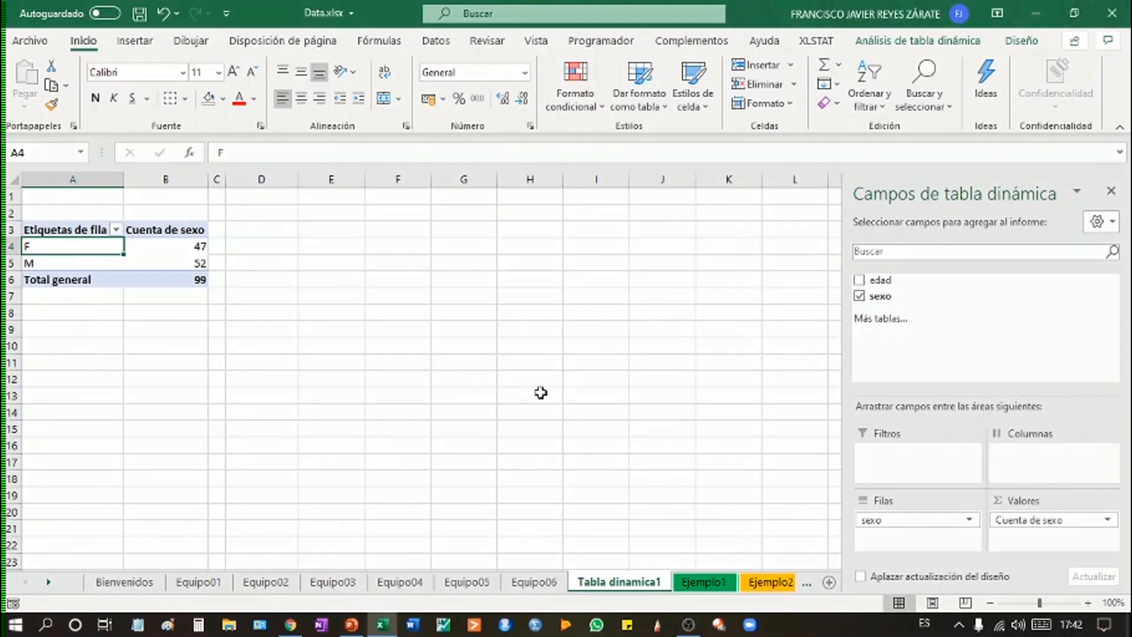
{"action": "left_click_drag", "start_coordinate": [1037, 518], "coordinate": [970, 356]}
{"action": "left_click_drag", "start_coordinate": [895, 522], "coordinate": [921, 340]}
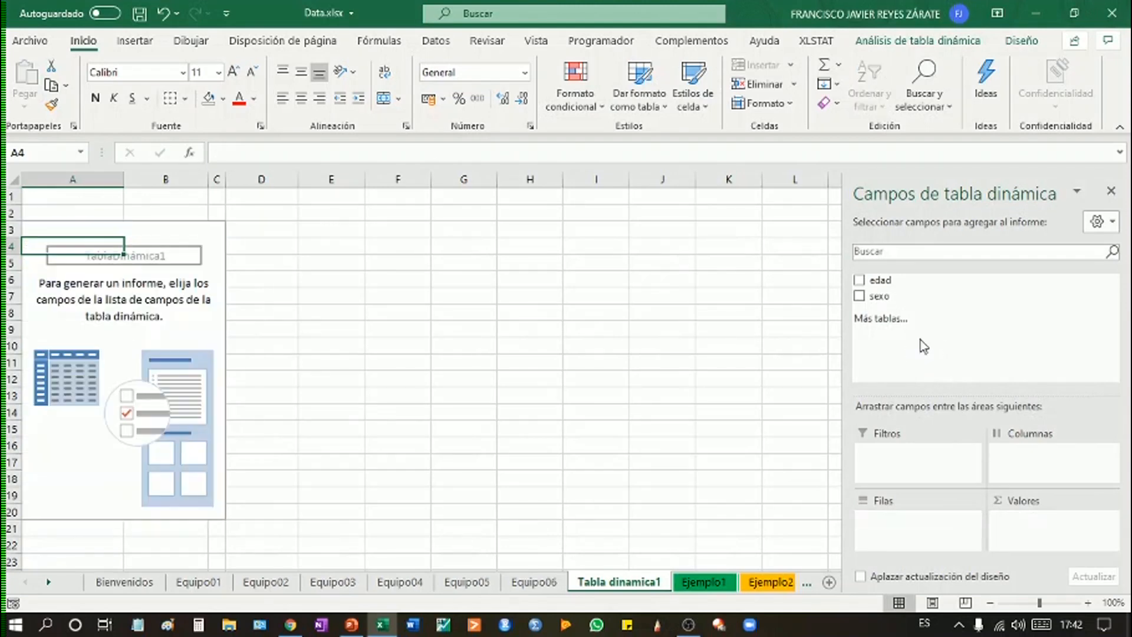
Place the edad field in the pivot table's rows area and inspect the listed age labels
{"action": "left_click_drag", "start_coordinate": [877, 281], "coordinate": [930, 527]}
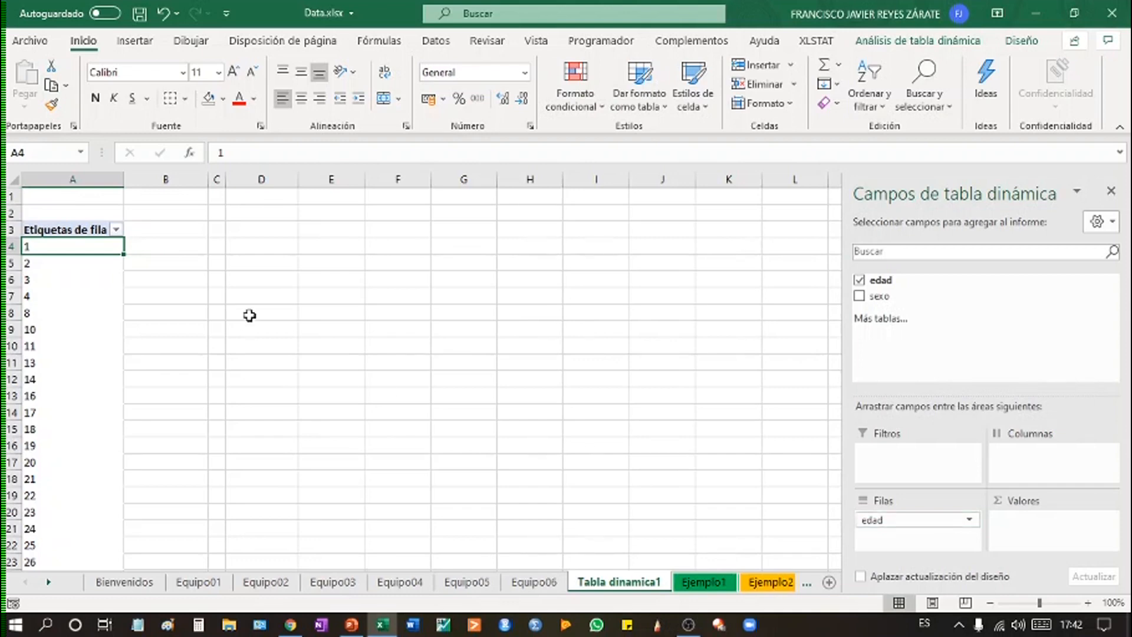
{"action": "left_click", "coordinate": [85, 286]}
{"action": "left_click", "coordinate": [90, 372]}
{"action": "left_click", "coordinate": [281, 281]}
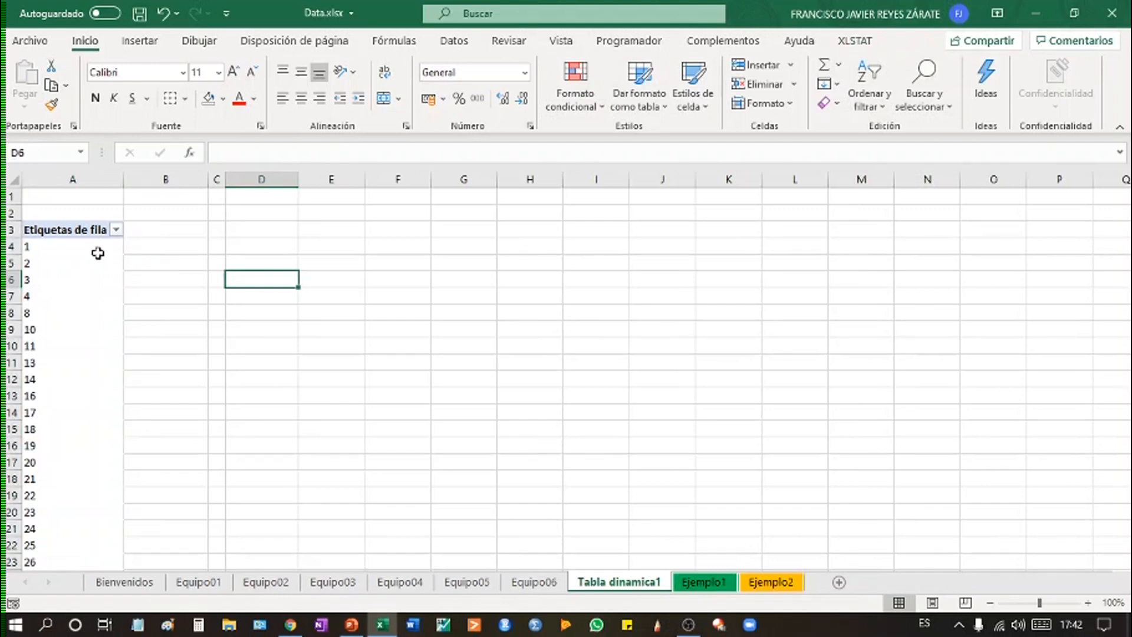
{"action": "left_click", "coordinate": [53, 230]}
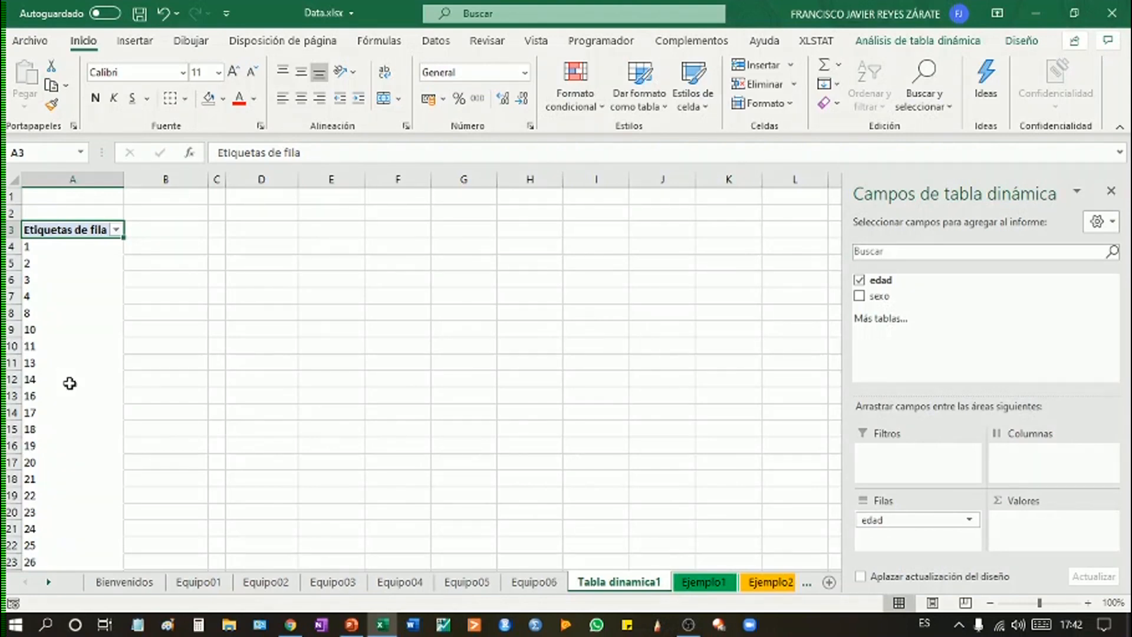
Move the edad field from the pivot table's rows area to its columns area and inspect the age labels across the columns
{"action": "scroll", "coordinate": [69, 383], "scroll_direction": "down", "scroll_amount": 14}
{"action": "scroll", "coordinate": [70, 384], "scroll_direction": "up", "scroll_amount": 14}
{"action": "scroll", "coordinate": [265, 432], "scroll_direction": "down", "scroll_amount": 9}
{"action": "scroll", "coordinate": [265, 431], "scroll_direction": "up", "scroll_amount": 9}
{"action": "left_click_drag", "start_coordinate": [896, 519], "coordinate": [1012, 454]}
{"action": "scroll", "coordinate": [444, 397], "scroll_direction": "right", "scroll_amount": 4}
{"action": "scroll", "coordinate": [445, 397], "scroll_direction": "left", "scroll_amount": 4}
{"action": "scroll", "coordinate": [444, 397], "scroll_direction": "down", "scroll_amount": 2}
{"action": "scroll", "coordinate": [445, 396], "scroll_direction": "up", "scroll_amount": 2}
{"action": "scroll", "coordinate": [444, 397], "scroll_direction": "right", "scroll_amount": 2}
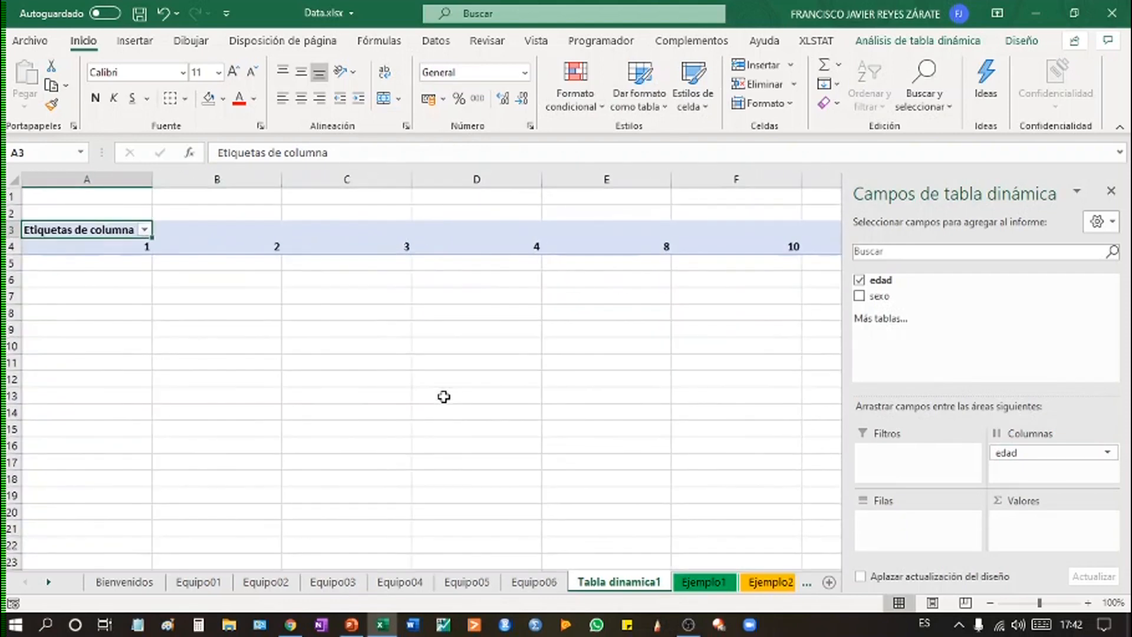
{"action": "scroll", "coordinate": [445, 397], "scroll_direction": "left", "scroll_amount": 2}
Try the edad field in the pivot table's filters area and move it back to the columns area
{"action": "left_click", "coordinate": [1072, 454]}
{"action": "left_click_drag", "start_coordinate": [1071, 455], "coordinate": [898, 469]}
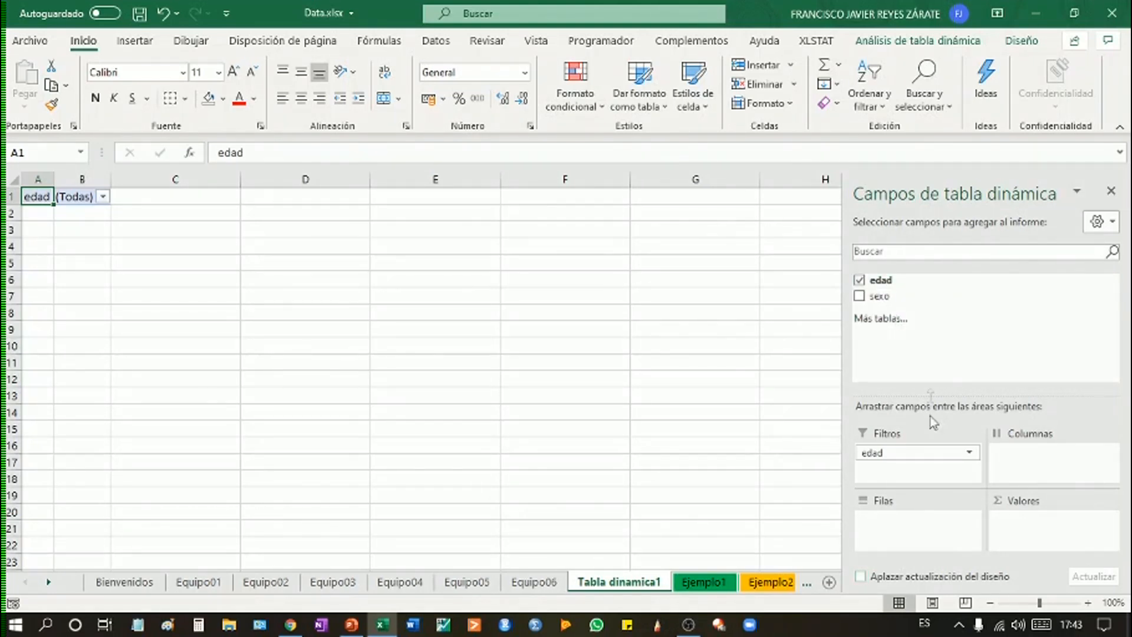
{"action": "left_click_drag", "start_coordinate": [901, 454], "coordinate": [1032, 480]}
Add the edad field to the pivot table's values area as a sum and review the sums through the grand total
{"action": "left_click_drag", "start_coordinate": [894, 283], "coordinate": [1045, 537]}
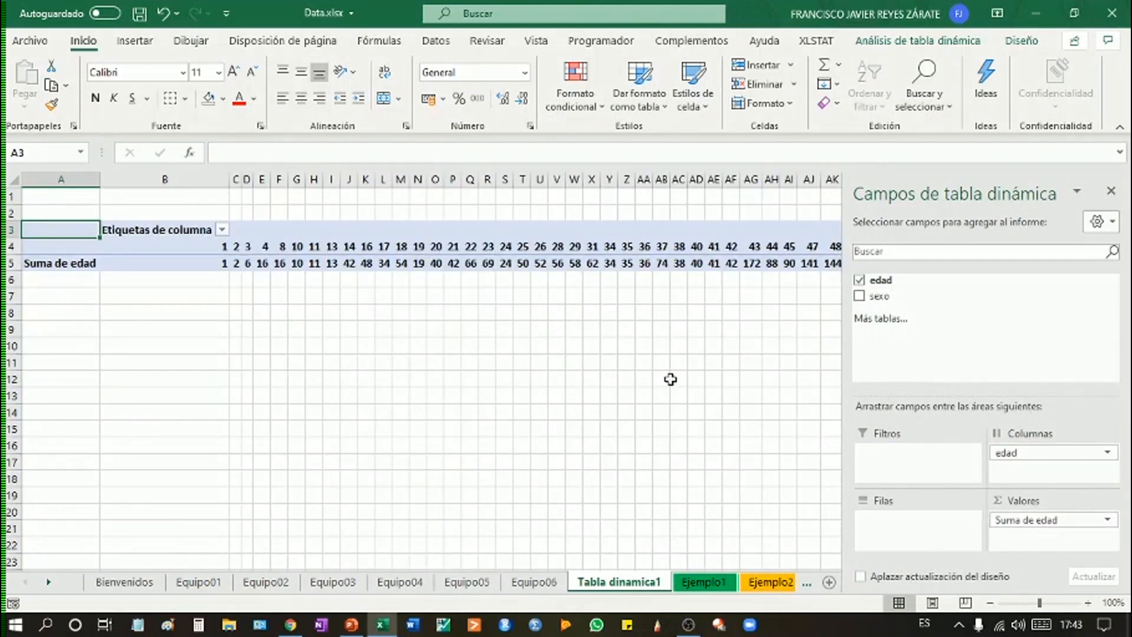
{"action": "scroll", "coordinate": [673, 379], "scroll_direction": "right", "scroll_amount": 10}
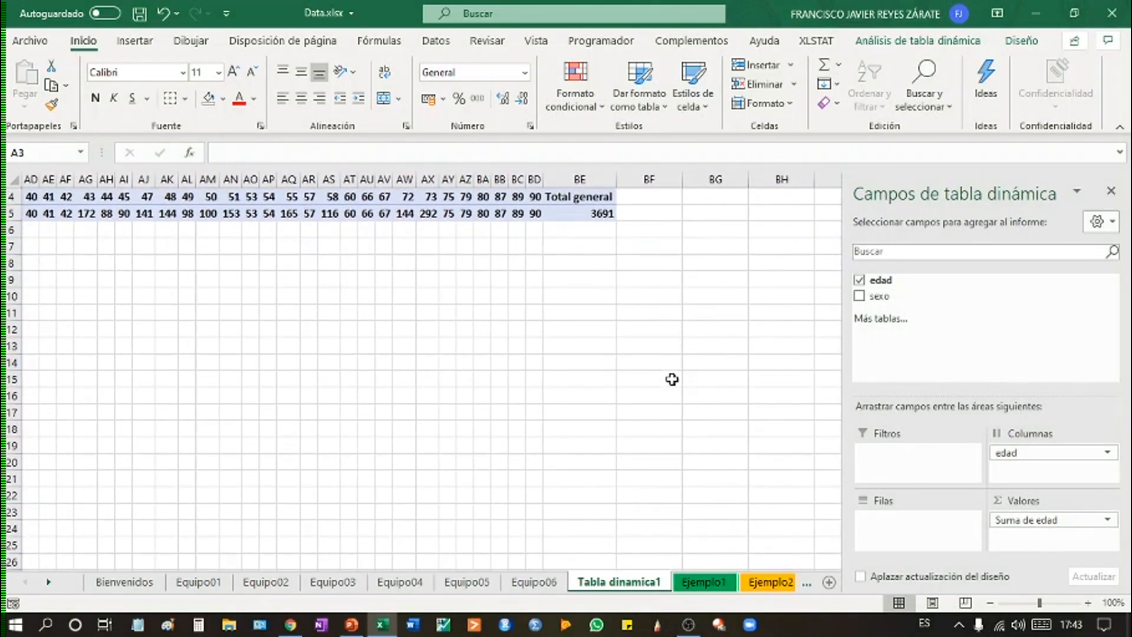
{"action": "scroll", "coordinate": [672, 379], "scroll_direction": "left", "scroll_amount": 10}
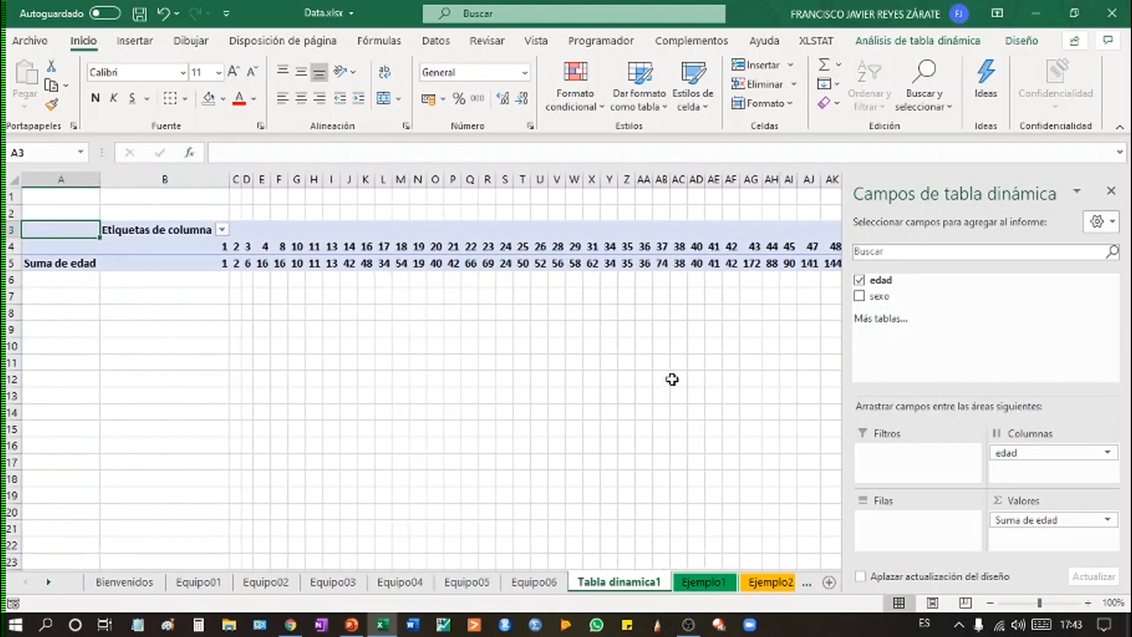
Replace the edad field with the sexo field in both the values and columns areas of the pivot table
{"action": "left_click_drag", "start_coordinate": [1083, 525], "coordinate": [1035, 328]}
{"action": "mouse_move", "coordinate": [1038, 457]}
{"action": "left_mouse_down"}
{"action": "mouse_move", "coordinate": [935, 338]}
{"action": "mouse_move", "coordinate": [1032, 486]}
{"action": "mouse_move", "coordinate": [1041, 466]}
{"action": "left_mouse_up"}
{"action": "left_click_drag", "start_coordinate": [883, 297], "coordinate": [1035, 534]}
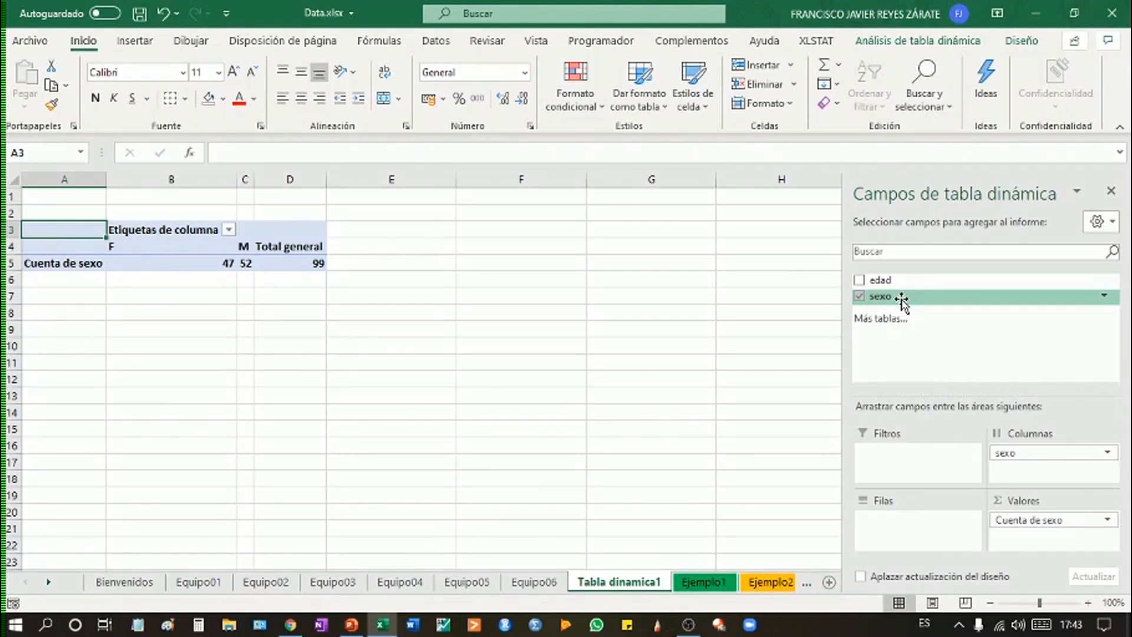
{"action": "left_click_drag", "start_coordinate": [902, 299], "coordinate": [1058, 483]}
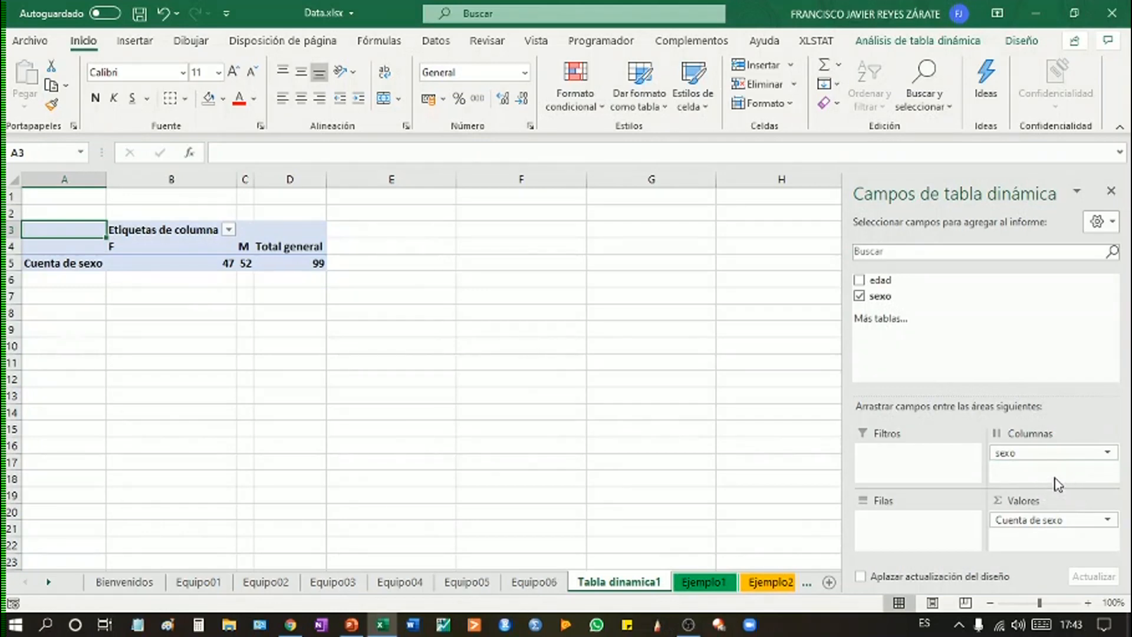
Add the edad field to the pivot table's columns area and move the sexo field to the rows area
{"action": "left_click_drag", "start_coordinate": [882, 281], "coordinate": [1050, 472]}
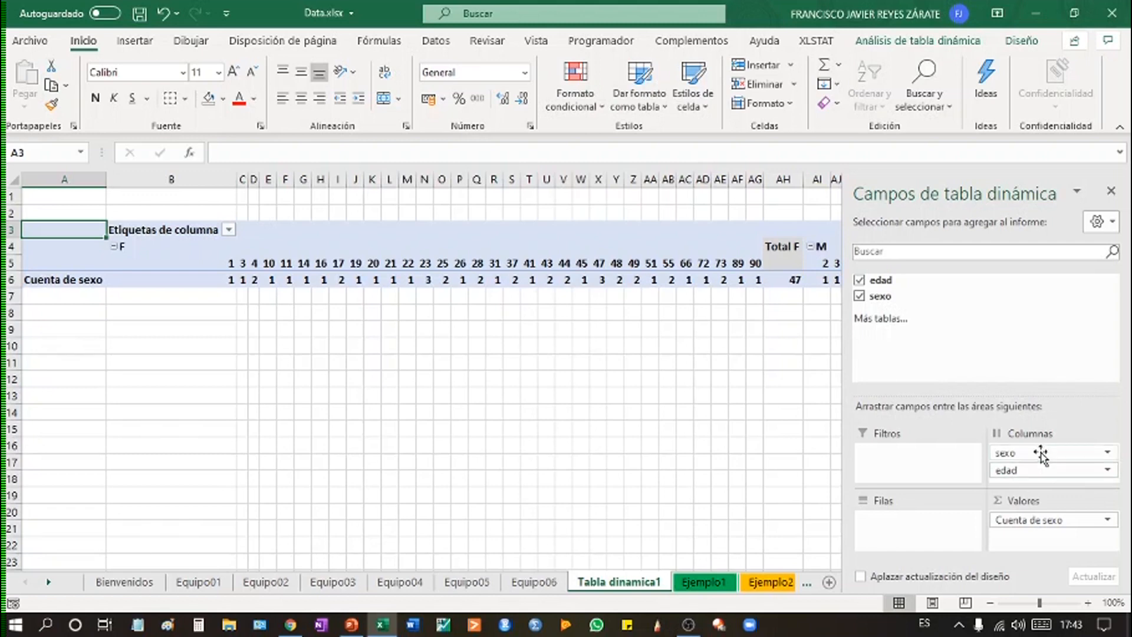
{"action": "left_click_drag", "start_coordinate": [1041, 454], "coordinate": [945, 529]}
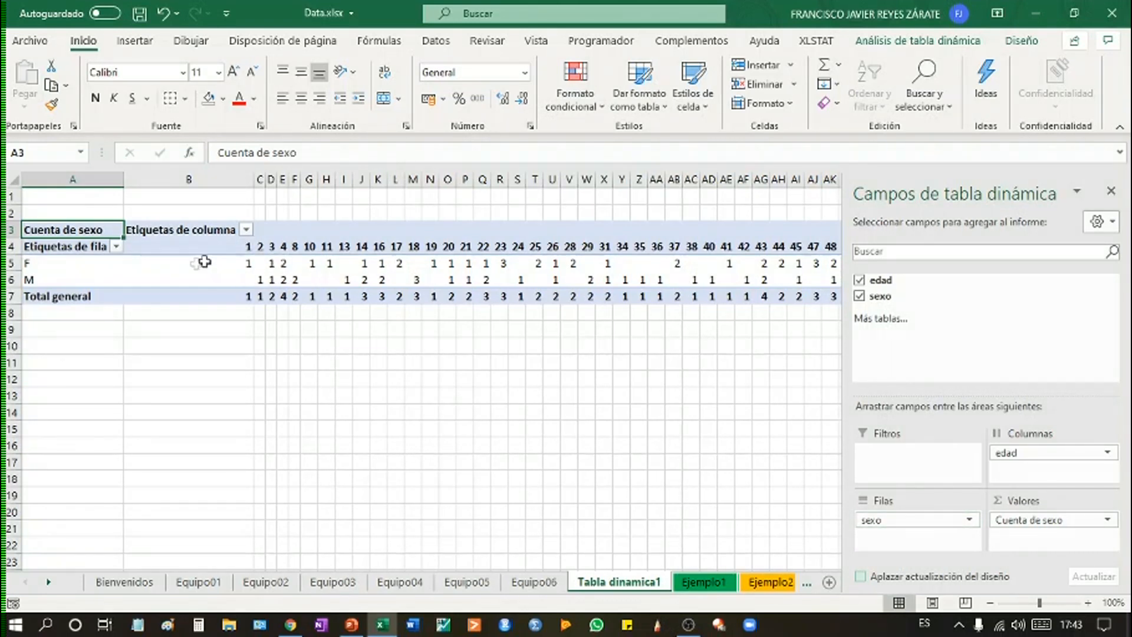
Examine the F and M counts for individual ages and their totals across the whole cross-tabulated pivot table
{"action": "left_click", "coordinate": [242, 263]}
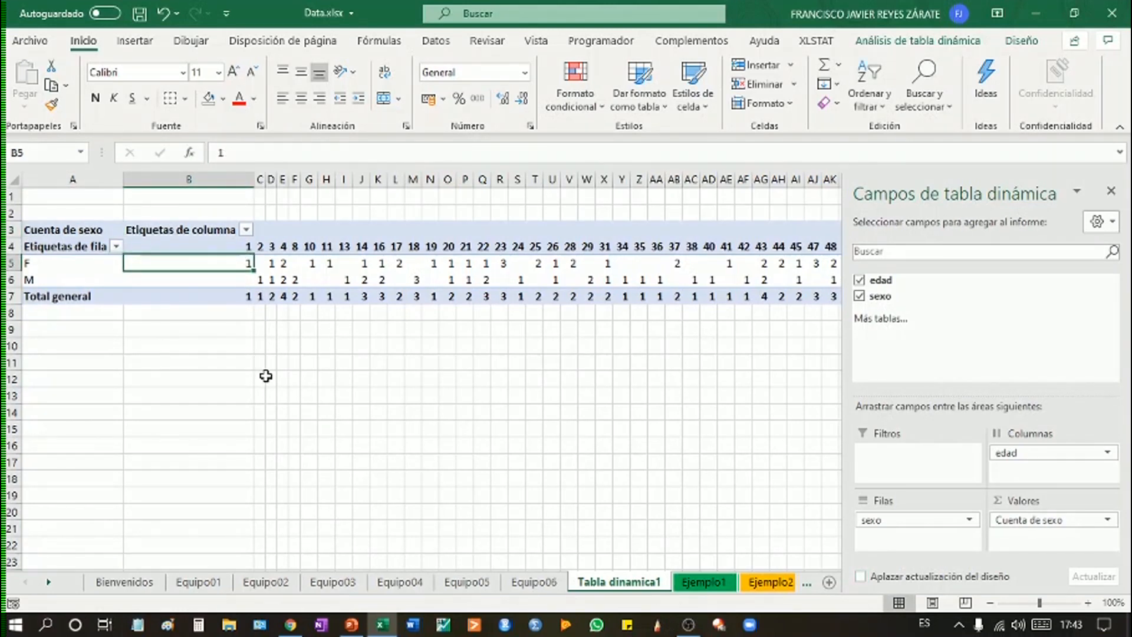
{"action": "left_click", "coordinate": [260, 241]}
{"action": "left_click", "coordinate": [324, 361]}
{"action": "left_click", "coordinate": [258, 280]}
{"action": "left_click", "coordinate": [283, 263]}
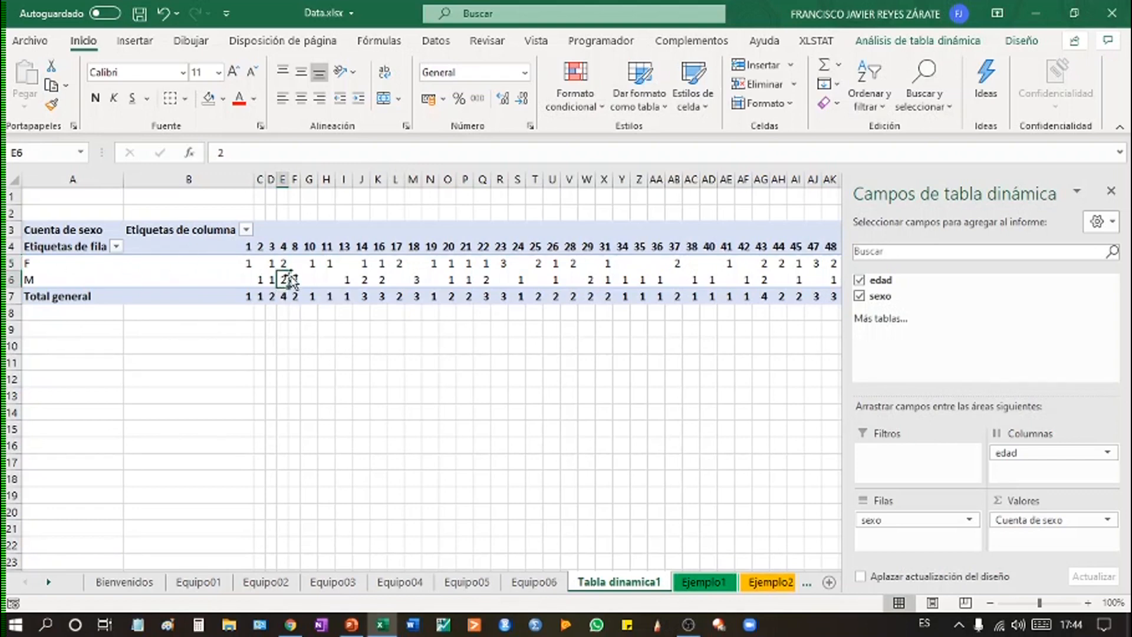
{"action": "left_click", "coordinate": [284, 298]}
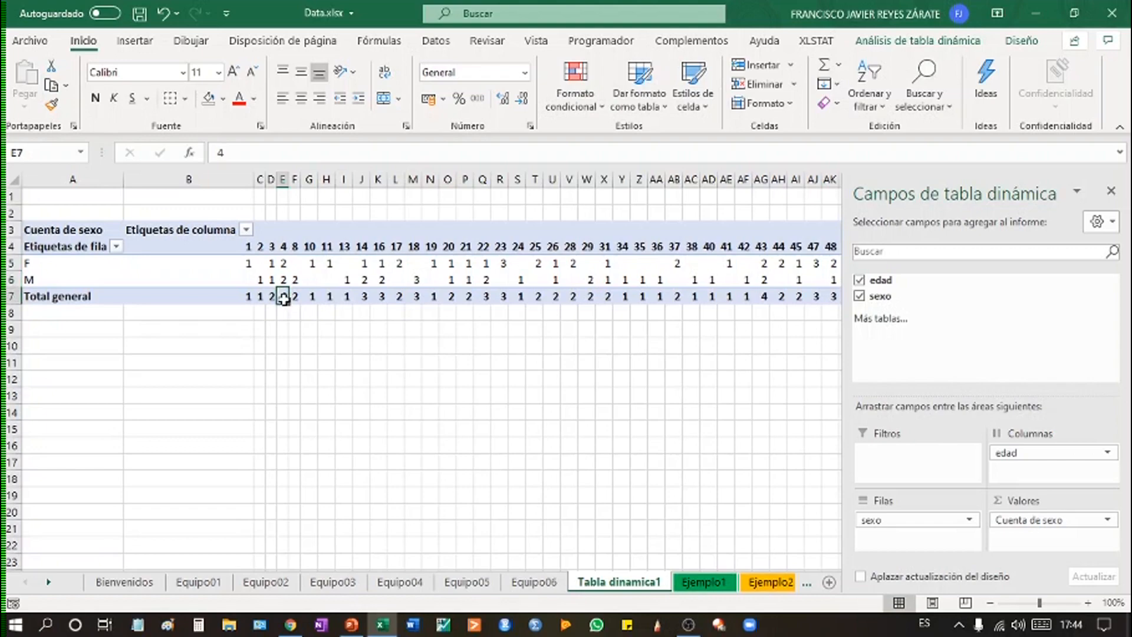
{"action": "left_click", "coordinate": [397, 393]}
{"action": "scroll", "coordinate": [601, 292], "scroll_direction": "right", "scroll_amount": 5}
{"action": "scroll", "coordinate": [602, 292], "scroll_direction": "left", "scroll_amount": 5}
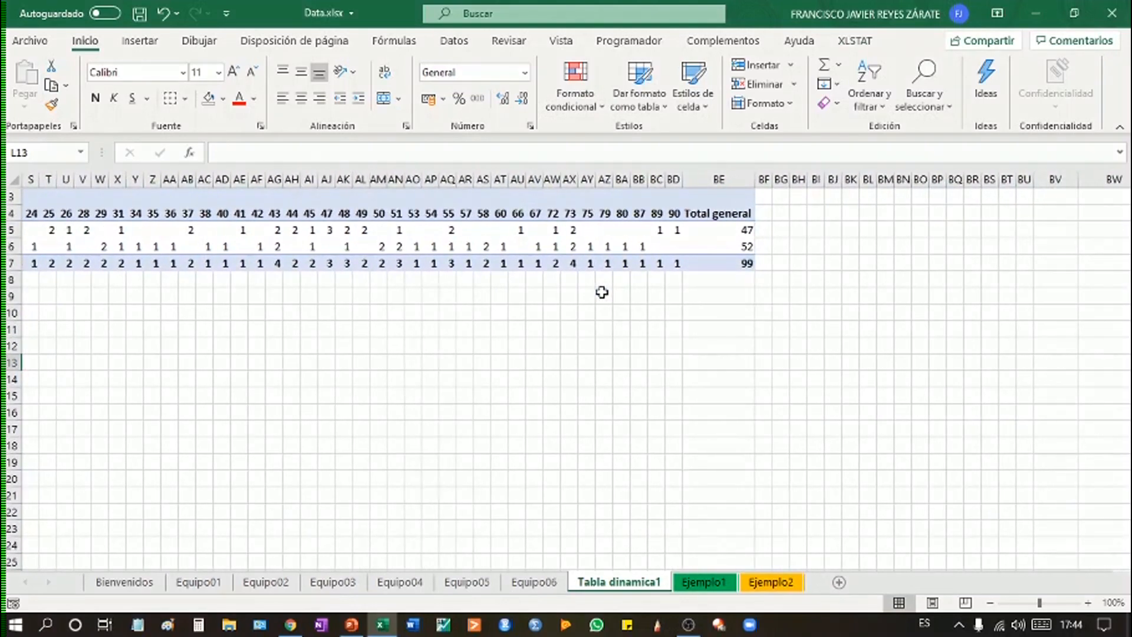
{"action": "scroll", "coordinate": [601, 292], "scroll_direction": "up", "scroll_amount": 1}
{"action": "scroll", "coordinate": [602, 292], "scroll_direction": "right", "scroll_amount": 5}
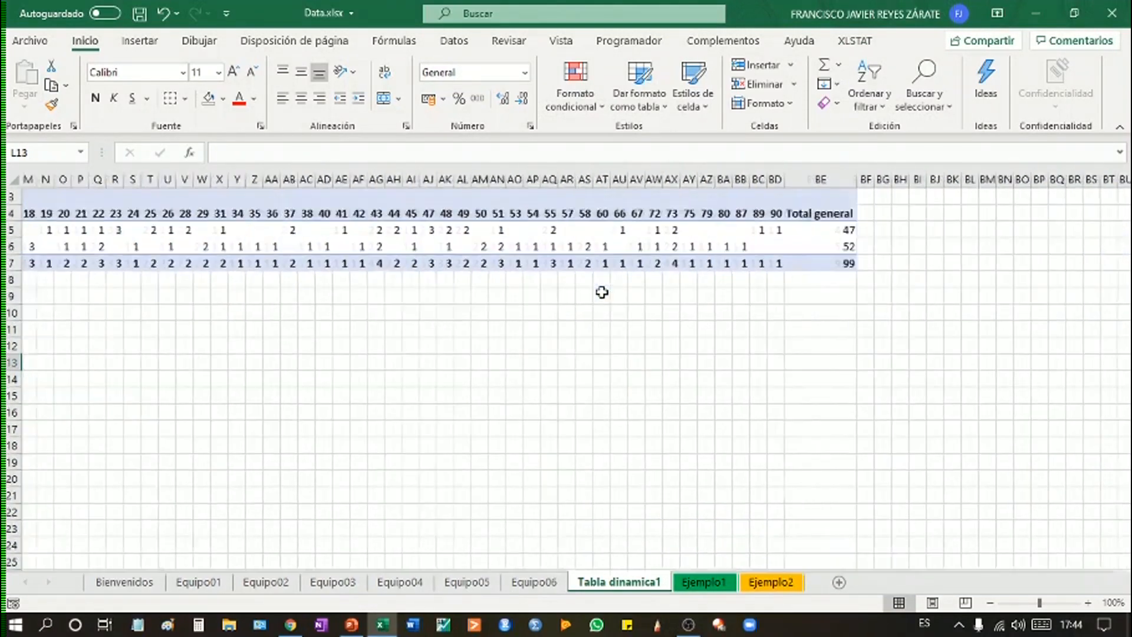
{"action": "scroll", "coordinate": [595, 268], "scroll_direction": "down", "scroll_amount": 1}
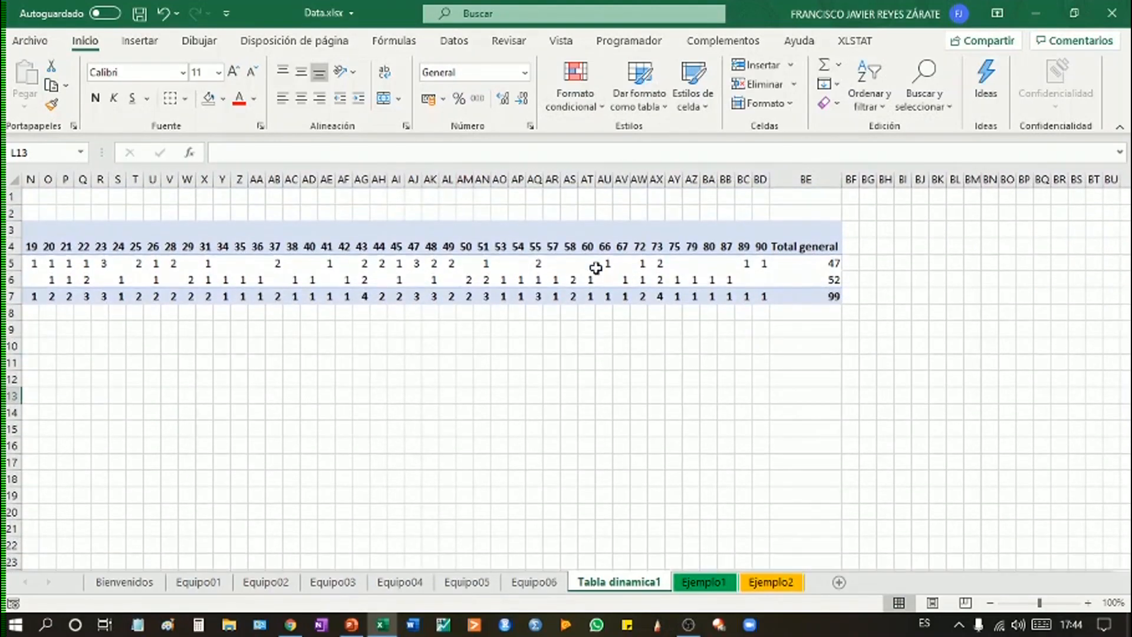
{"action": "scroll", "coordinate": [595, 268], "scroll_direction": "left", "scroll_amount": 5}
{"action": "left_click", "coordinate": [169, 236]}
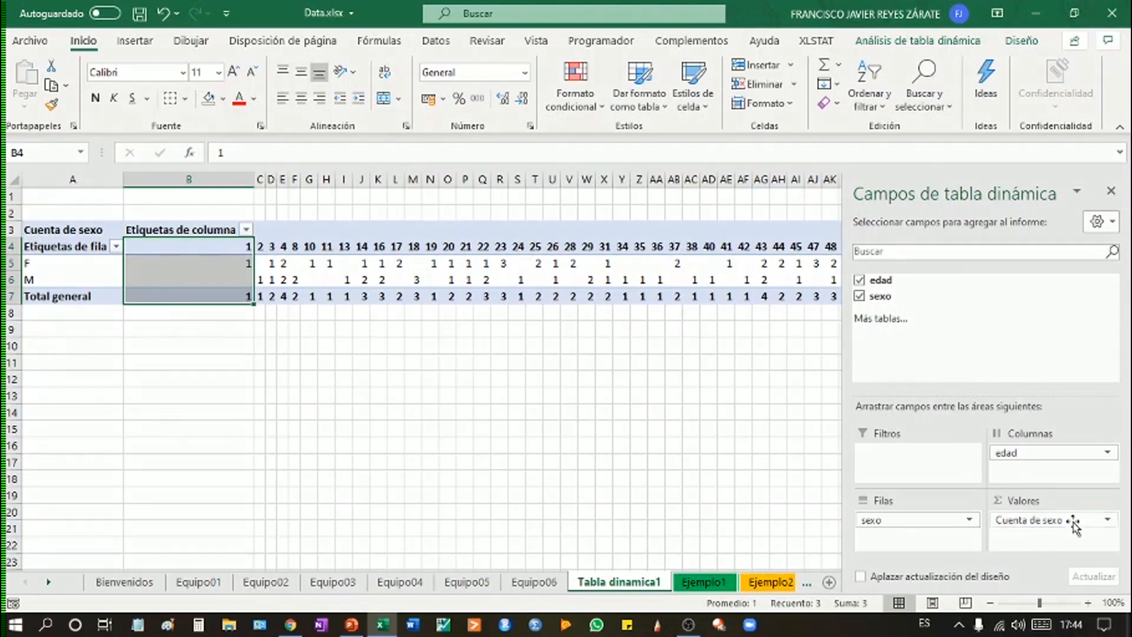
Clear the pivot table by taking the edad and sexo fields and the sexo count out of all its areas
{"action": "left_click_drag", "start_coordinate": [1069, 527], "coordinate": [1066, 469]}
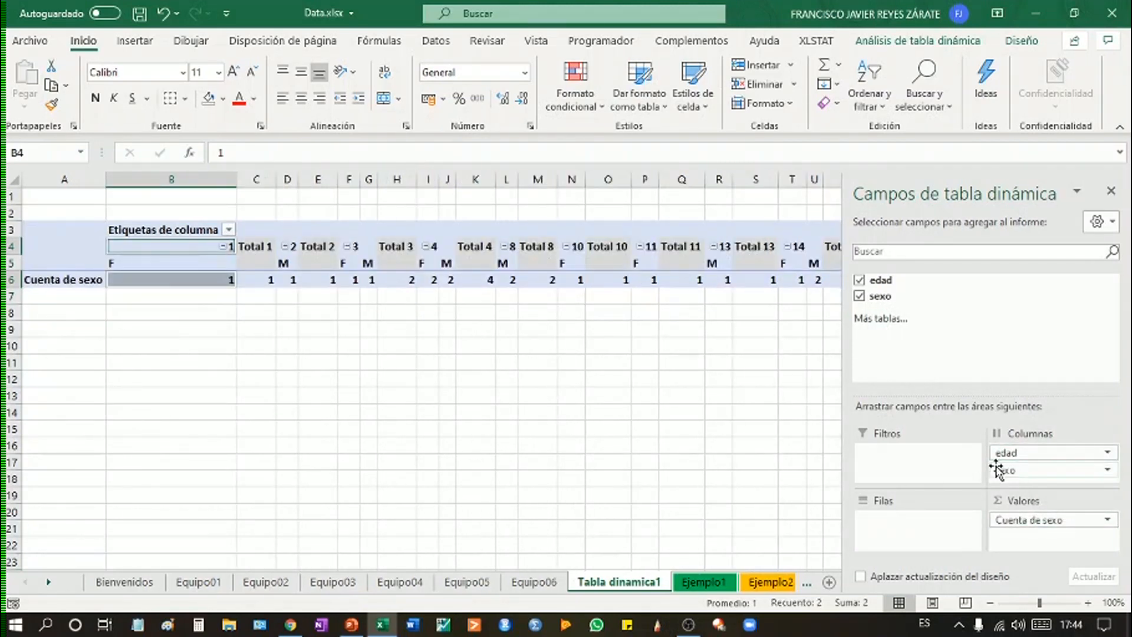
{"action": "left_click_drag", "start_coordinate": [1077, 459], "coordinate": [1041, 339]}
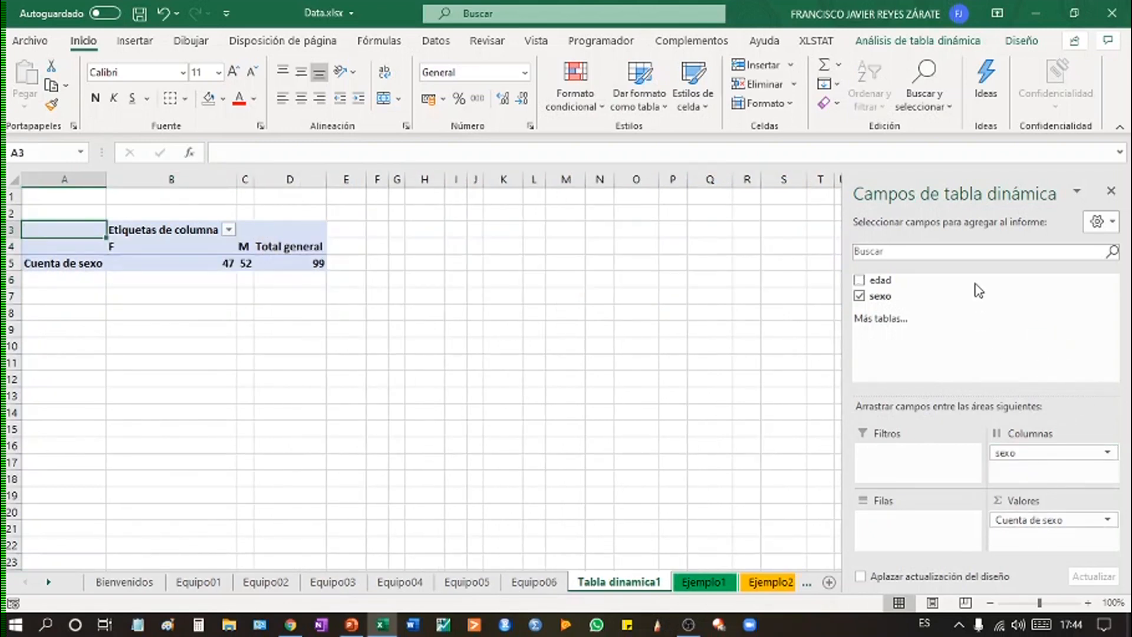
{"action": "left_click_drag", "start_coordinate": [1062, 454], "coordinate": [946, 288]}
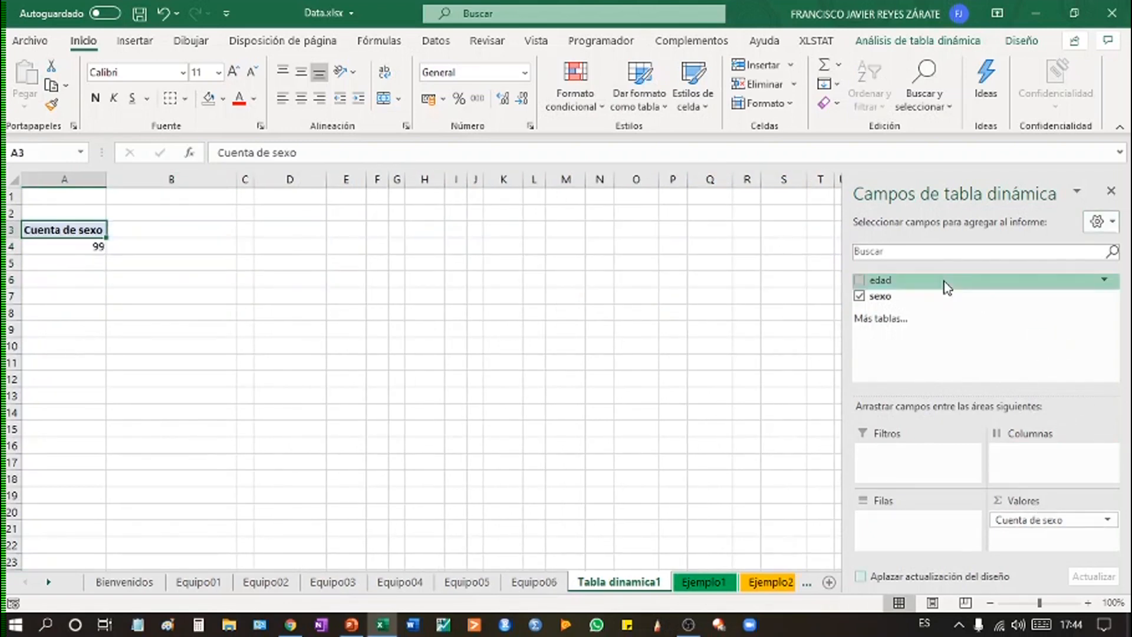
{"action": "left_click_drag", "start_coordinate": [1018, 519], "coordinate": [939, 357]}
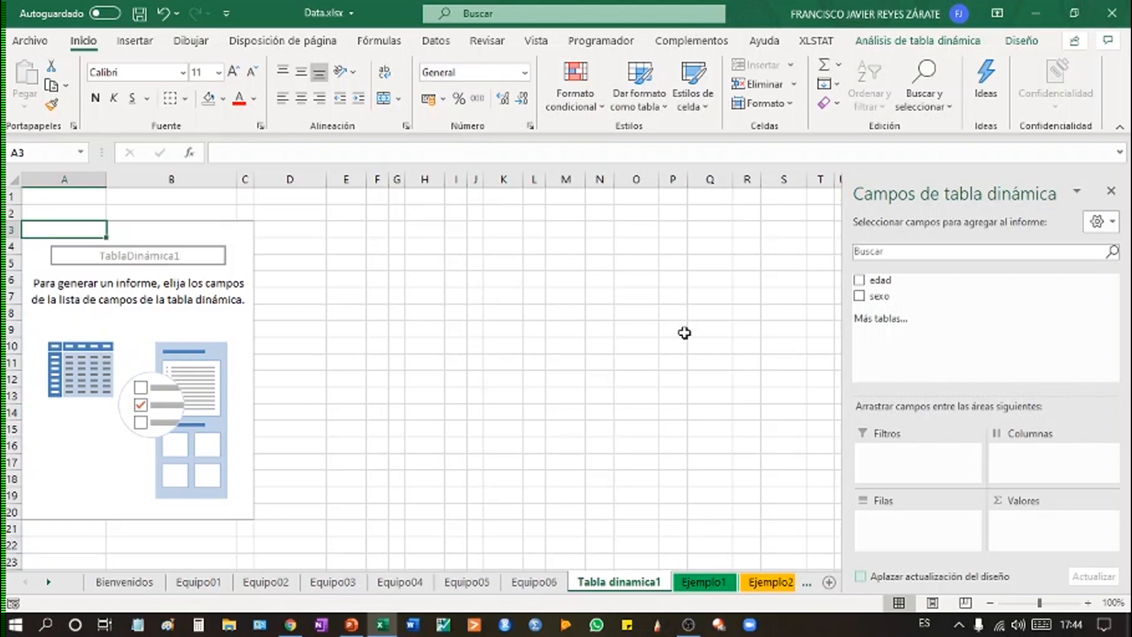
Check the edad source column on the Ejemplo1 sheet and return to the Tabla dinamica1 sheet
{"action": "left_click", "coordinate": [713, 587]}
{"action": "scroll", "coordinate": [476, 395], "scroll_direction": "up", "scroll_amount": 20}
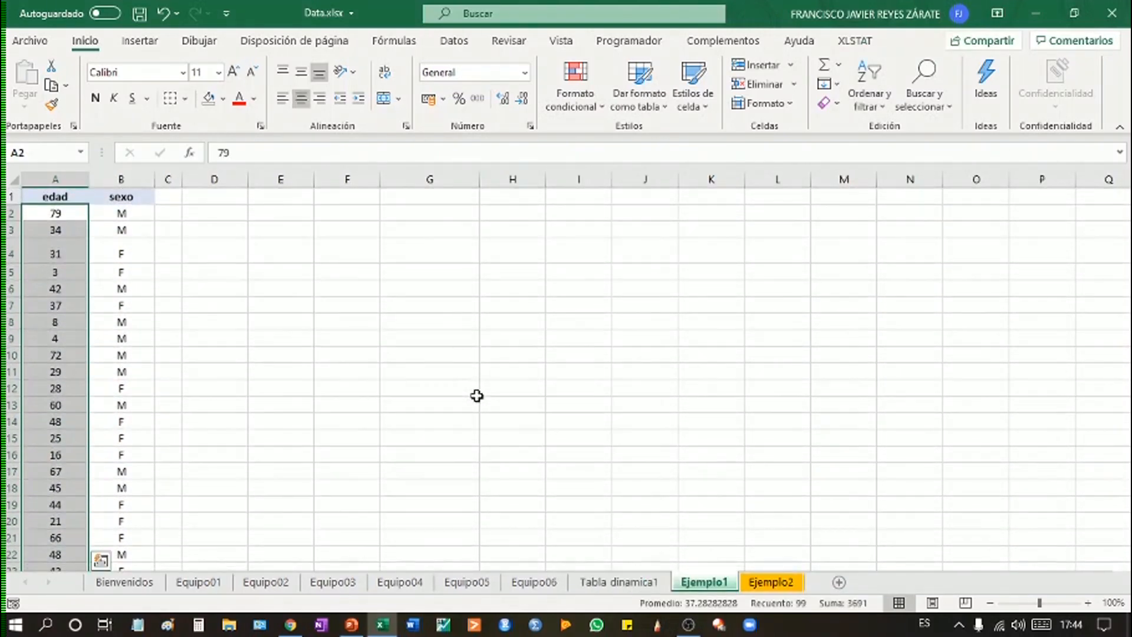
{"action": "left_click", "coordinate": [366, 270]}
{"action": "left_click", "coordinate": [53, 194]}
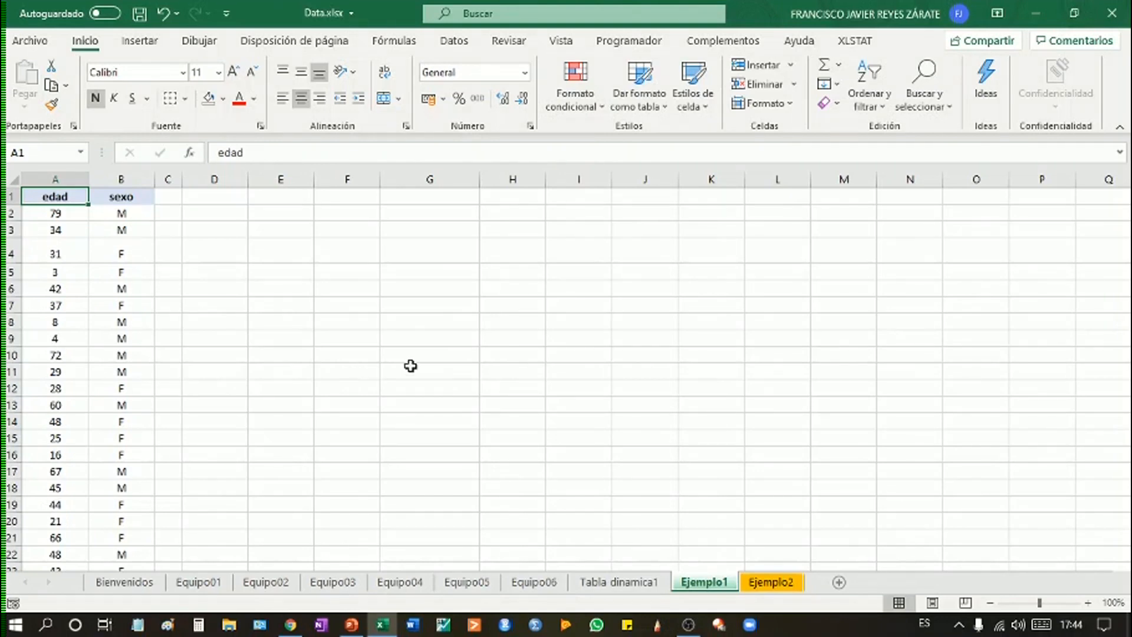
{"action": "left_click", "coordinate": [650, 582]}
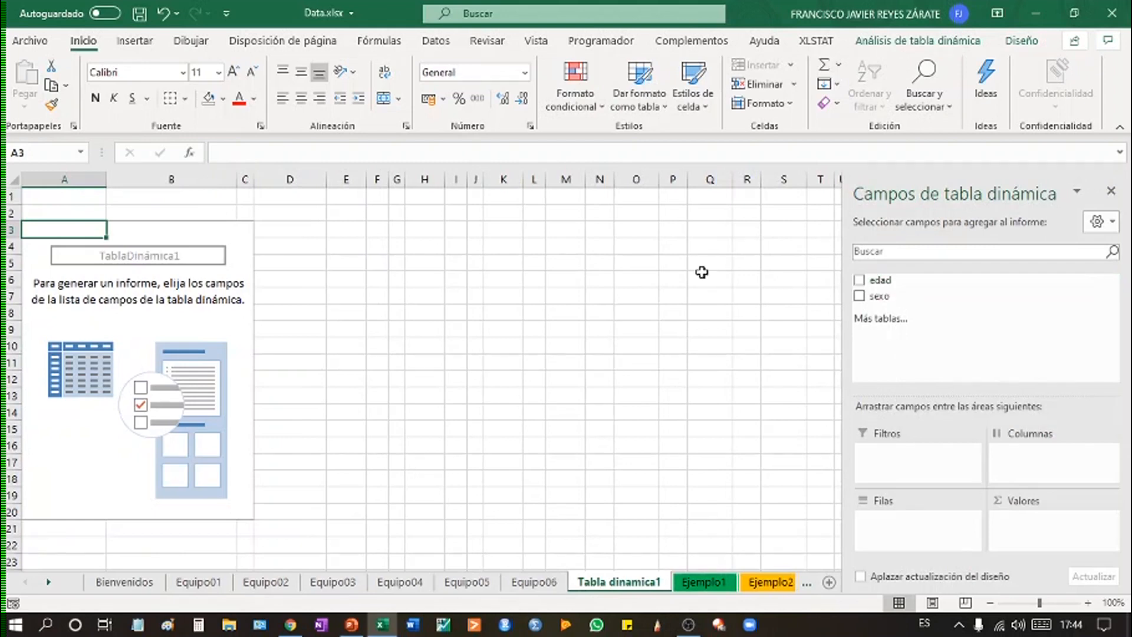
Place the edad field in the empty pivot table's rows area and review the age labels down to the grand total row
{"action": "left_click_drag", "start_coordinate": [878, 296], "coordinate": [986, 344]}
{"action": "left_click_drag", "start_coordinate": [894, 281], "coordinate": [902, 521]}
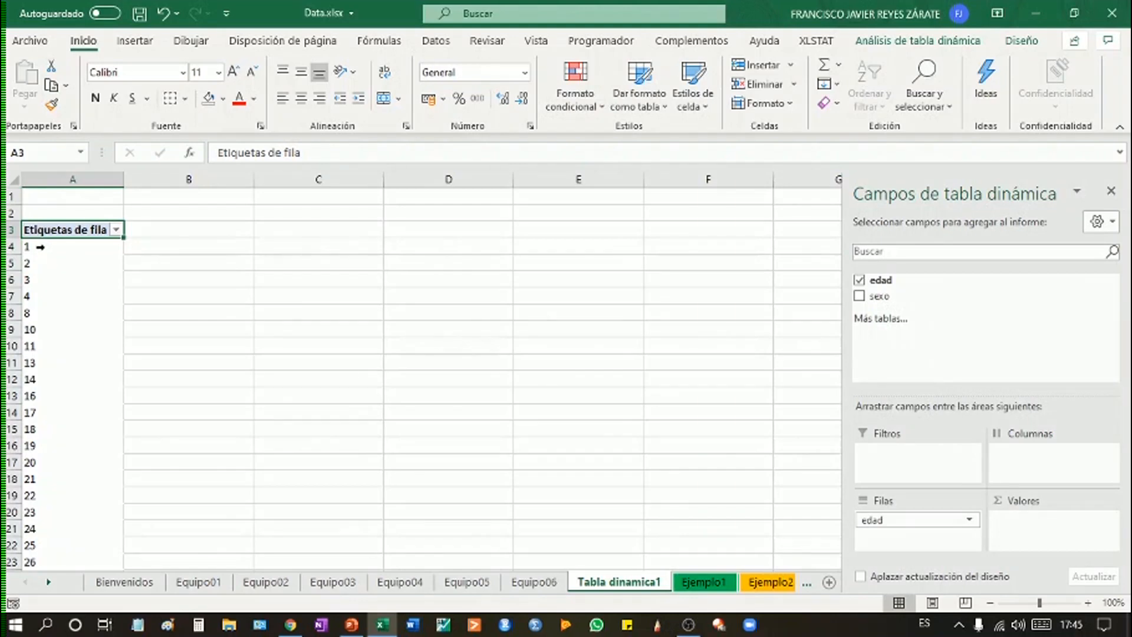
{"action": "left_click", "coordinate": [40, 247]}
{"action": "scroll", "coordinate": [250, 418], "scroll_direction": "down", "scroll_amount": 13}
{"action": "scroll", "coordinate": [250, 418], "scroll_direction": "up", "scroll_amount": 14}
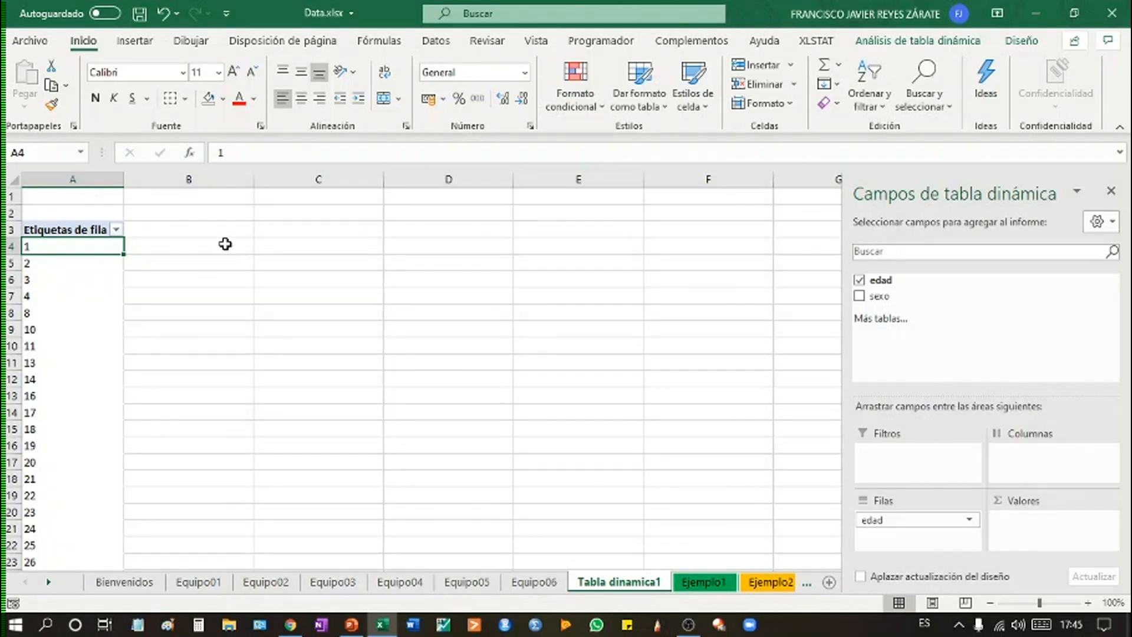
{"action": "left_click", "coordinate": [226, 243]}
{"action": "scroll", "coordinate": [215, 397], "scroll_direction": "down", "scroll_amount": 11}
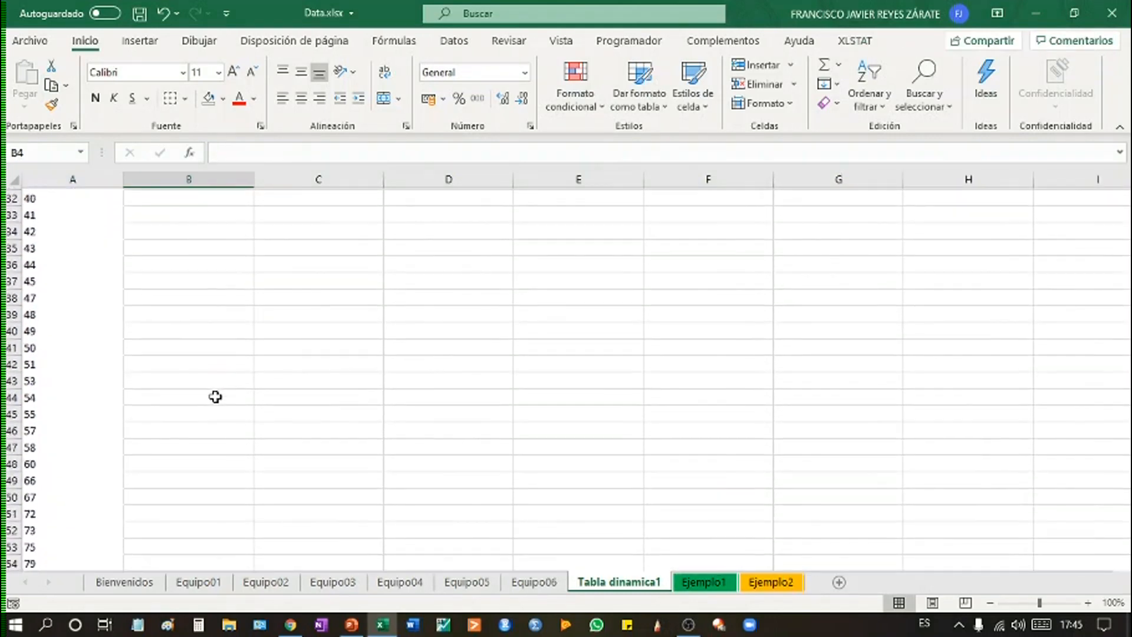
{"action": "scroll", "coordinate": [215, 397], "scroll_direction": "down", "scroll_amount": 6}
{"action": "scroll", "coordinate": [216, 396], "scroll_direction": "up", "scroll_amount": 10}
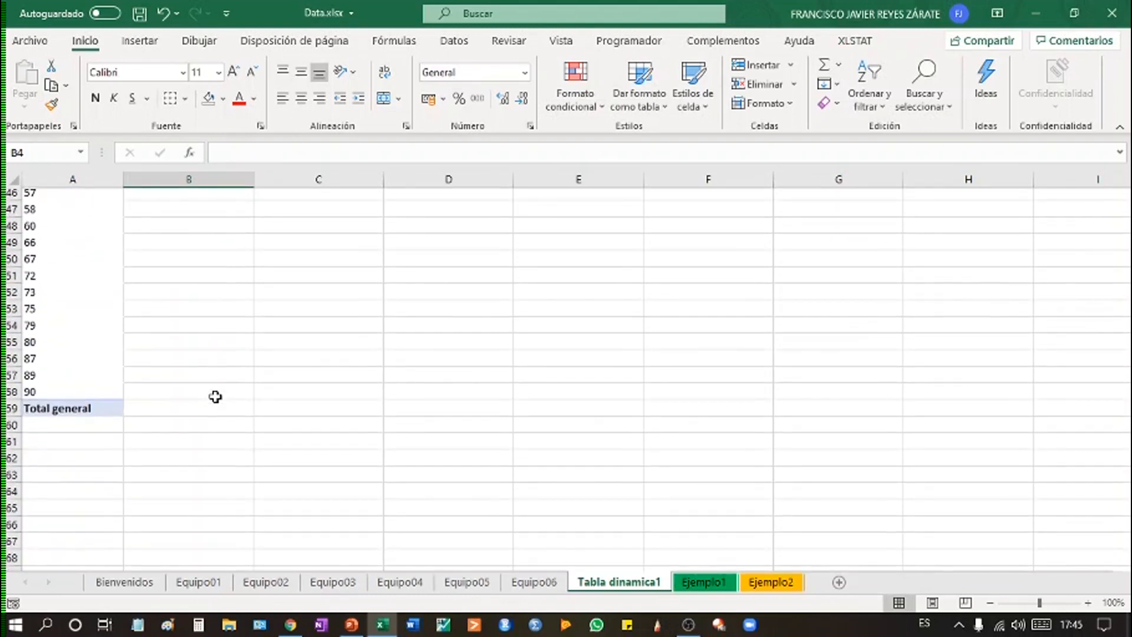
{"action": "scroll", "coordinate": [216, 397], "scroll_direction": "up", "scroll_amount": 8}
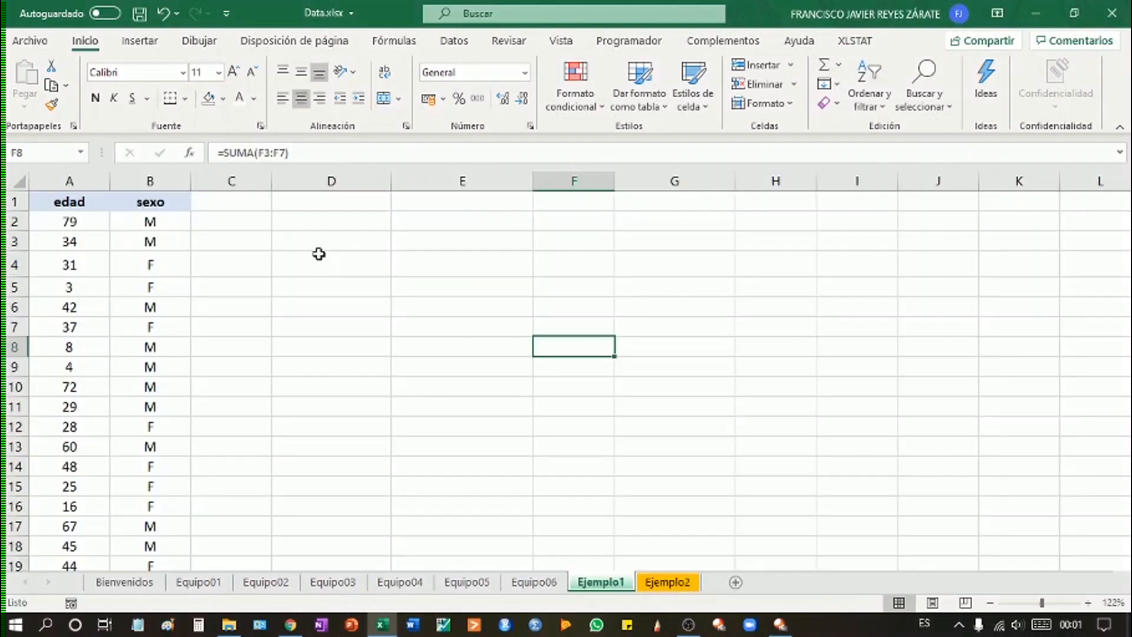
Examine the sexo column and its first M and F entries on the Ejemplo1 sheet
{"action": "left_click", "coordinate": [151, 177]}
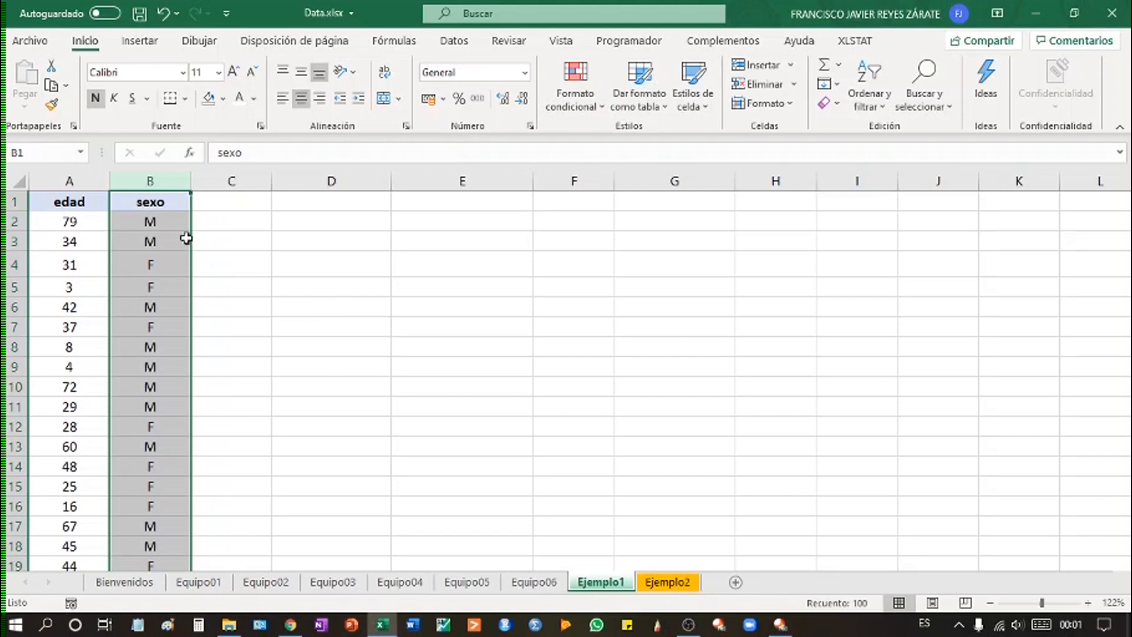
{"action": "left_click", "coordinate": [145, 224]}
{"action": "left_click", "coordinate": [151, 243]}
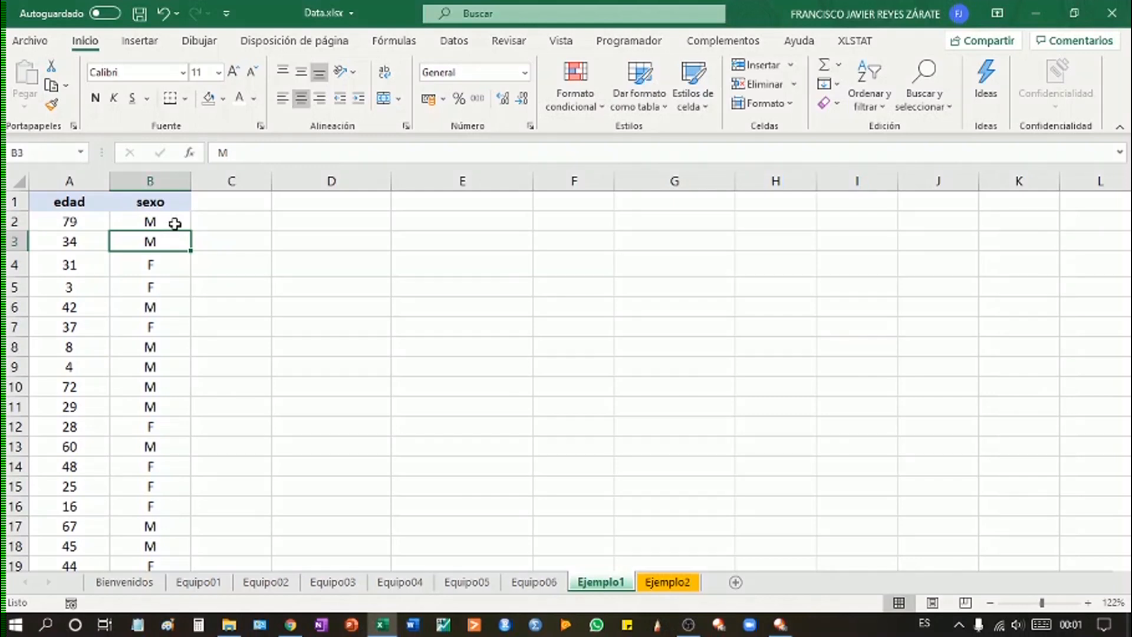
{"action": "left_click", "coordinate": [175, 223]}
{"action": "left_click", "coordinate": [171, 243]}
{"action": "left_click", "coordinate": [158, 263]}
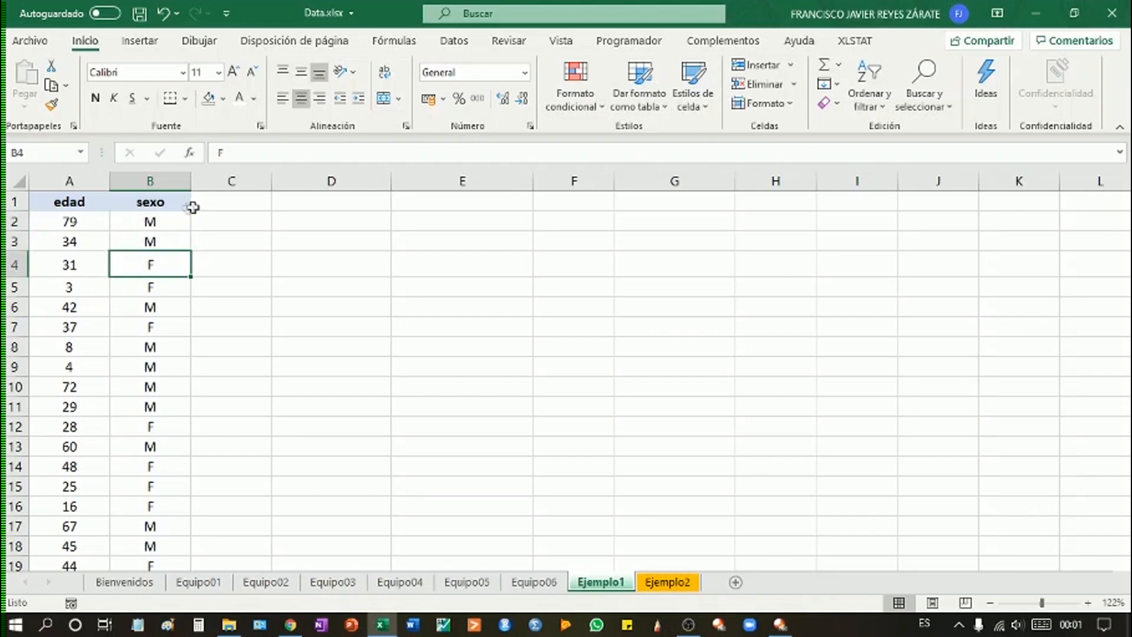
Examine the edad and sexo columns, the empty column beside them, and the first rows of the Ejemplo1 sheet
{"action": "left_click", "coordinate": [77, 205]}
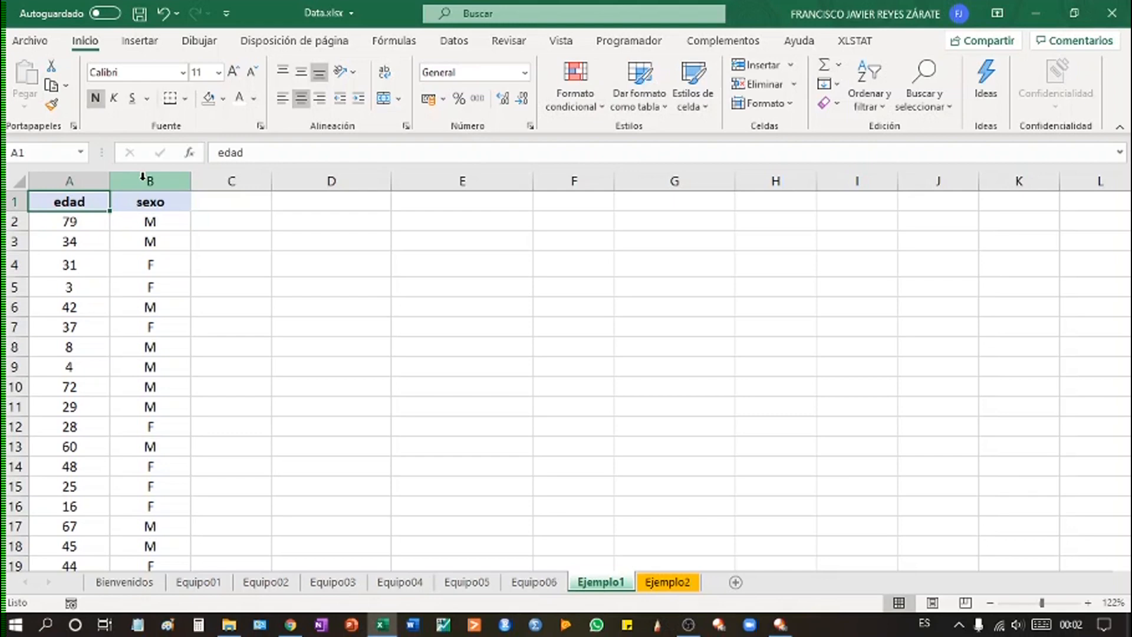
{"action": "left_click", "coordinate": [69, 180]}
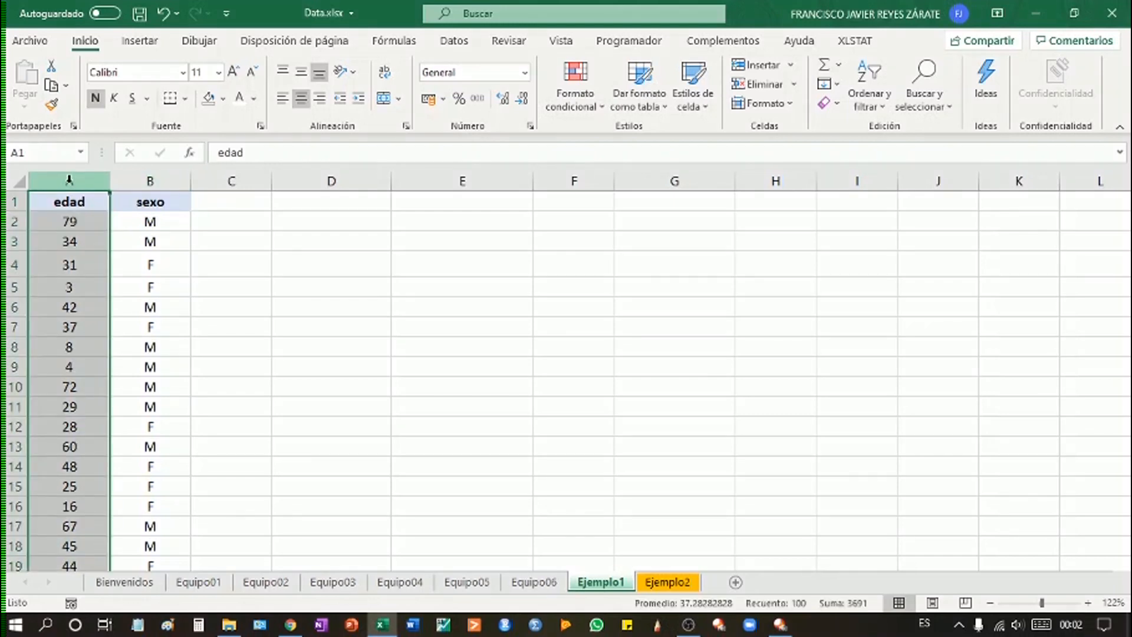
{"action": "left_click", "coordinate": [155, 181]}
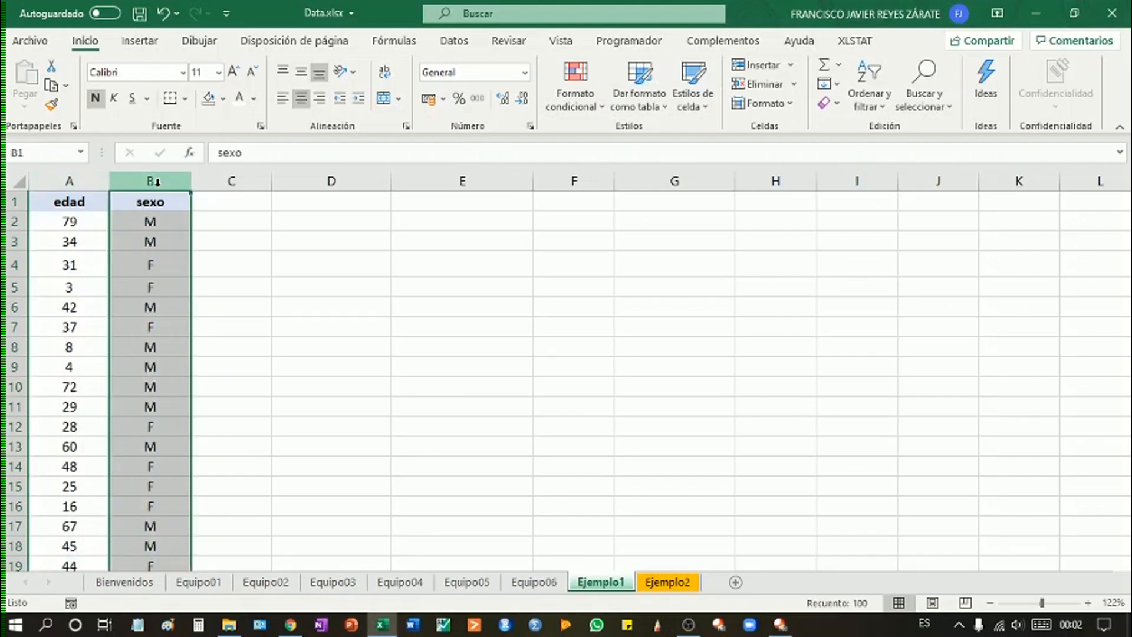
{"action": "right_click", "coordinate": [156, 181]}
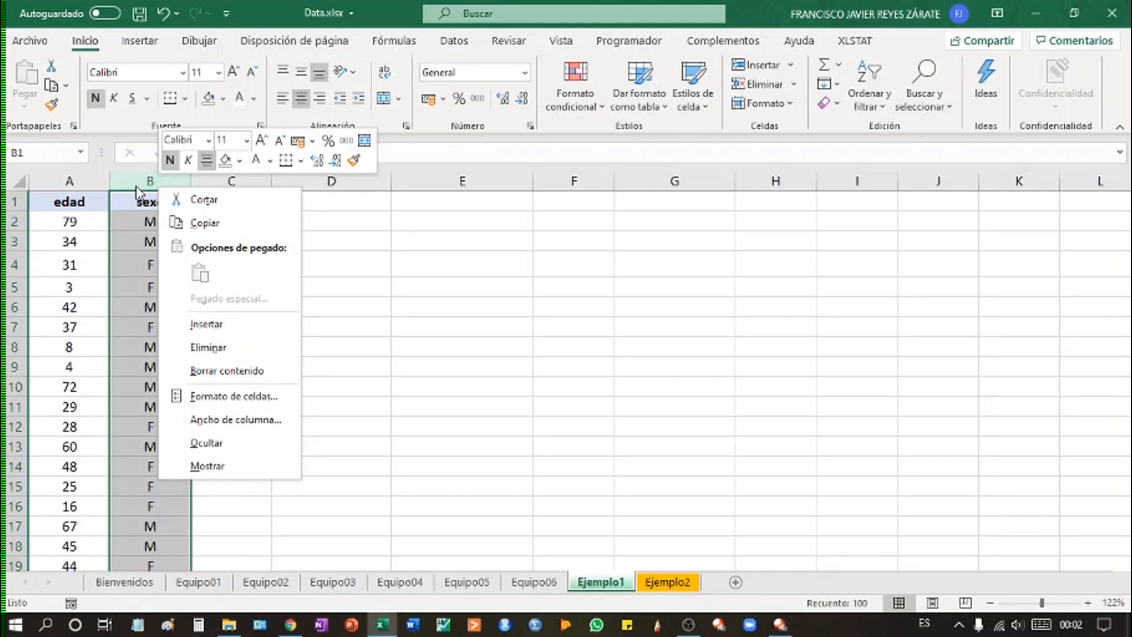
{"action": "left_click", "coordinate": [150, 181]}
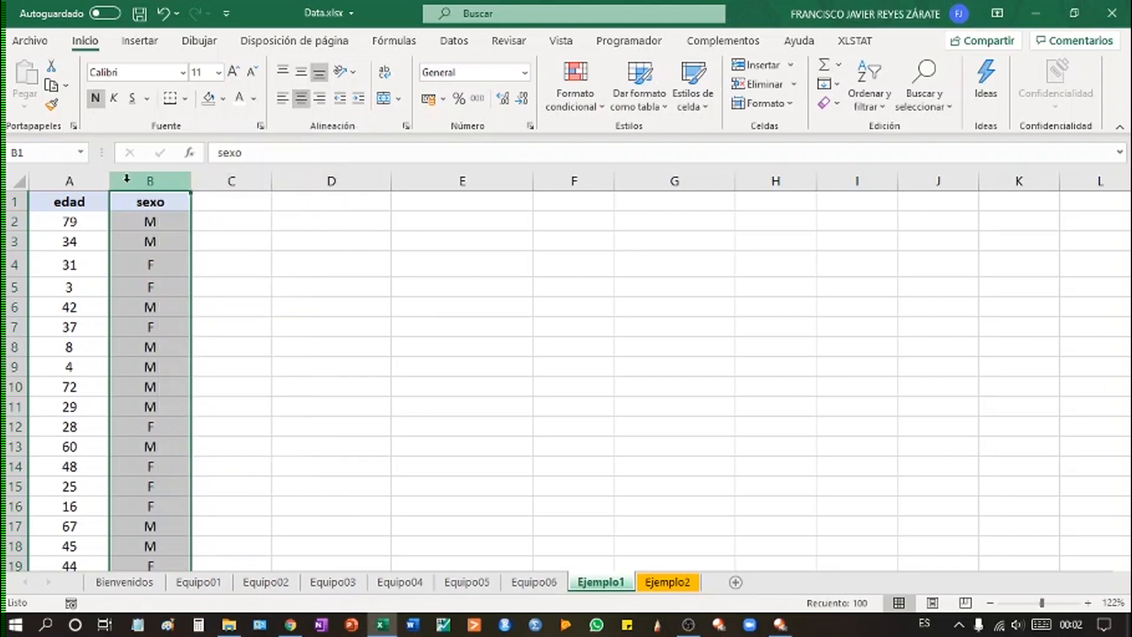
{"action": "left_click", "coordinate": [239, 179]}
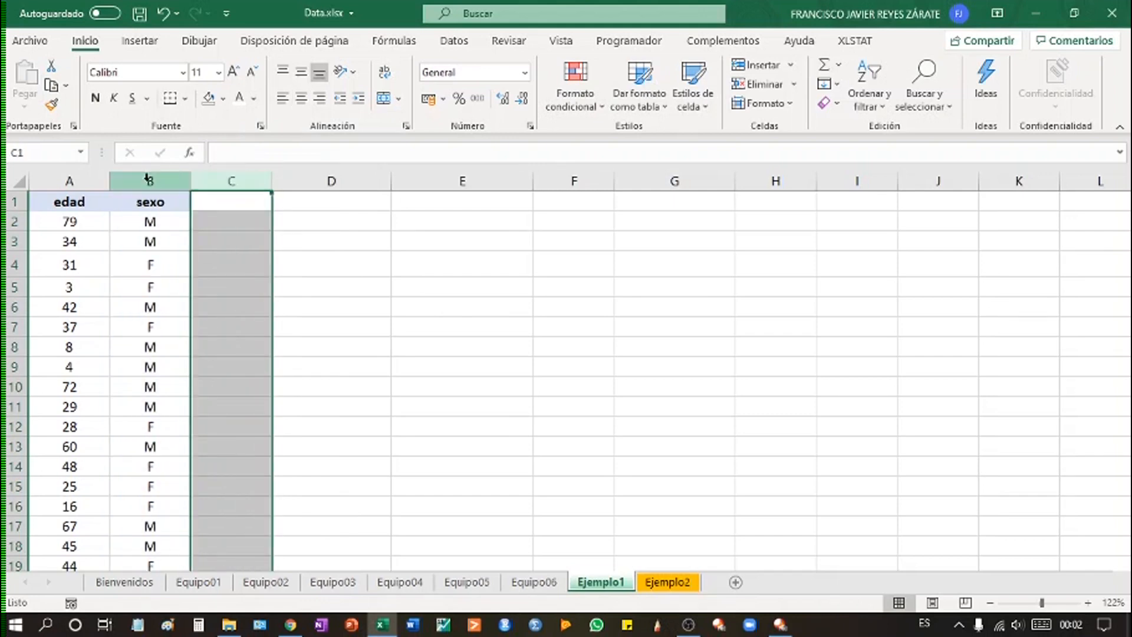
{"action": "left_click", "coordinate": [76, 178]}
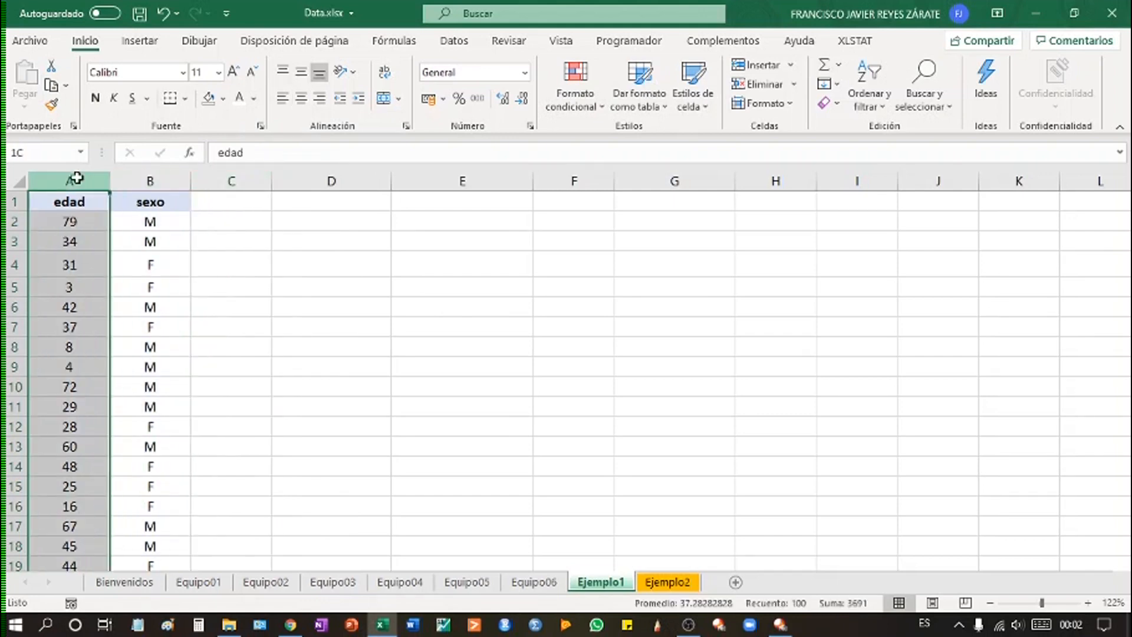
{"action": "left_click", "coordinate": [145, 179]}
{"action": "left_click_drag", "start_coordinate": [191, 180], "coordinate": [228, 179]}
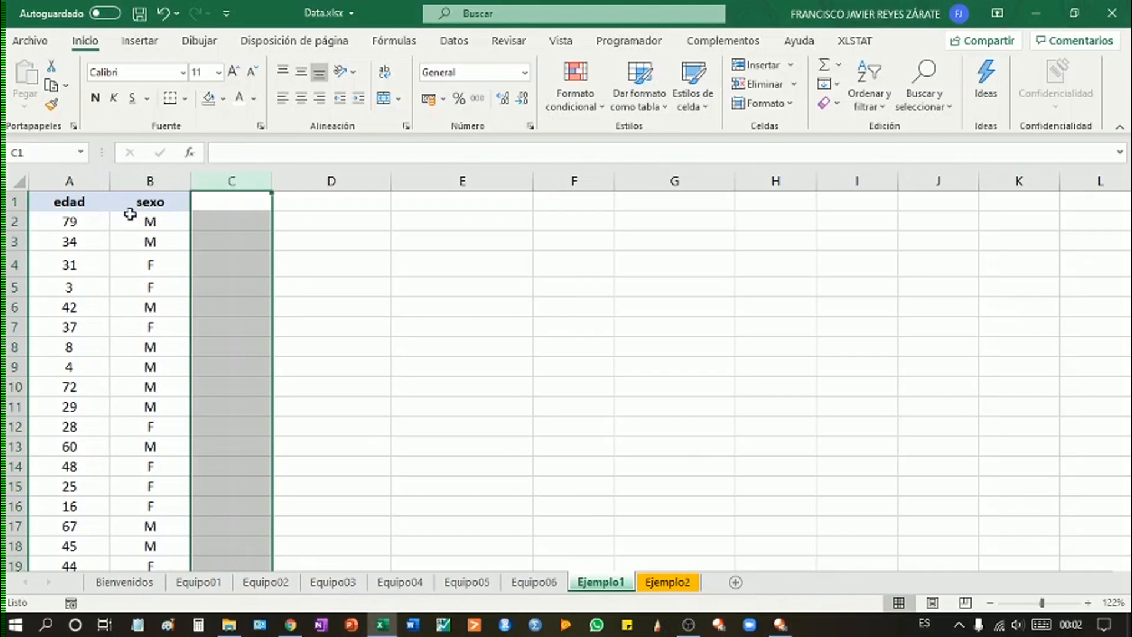
{"action": "left_click", "coordinate": [13, 202]}
{"action": "left_click", "coordinate": [13, 222]}
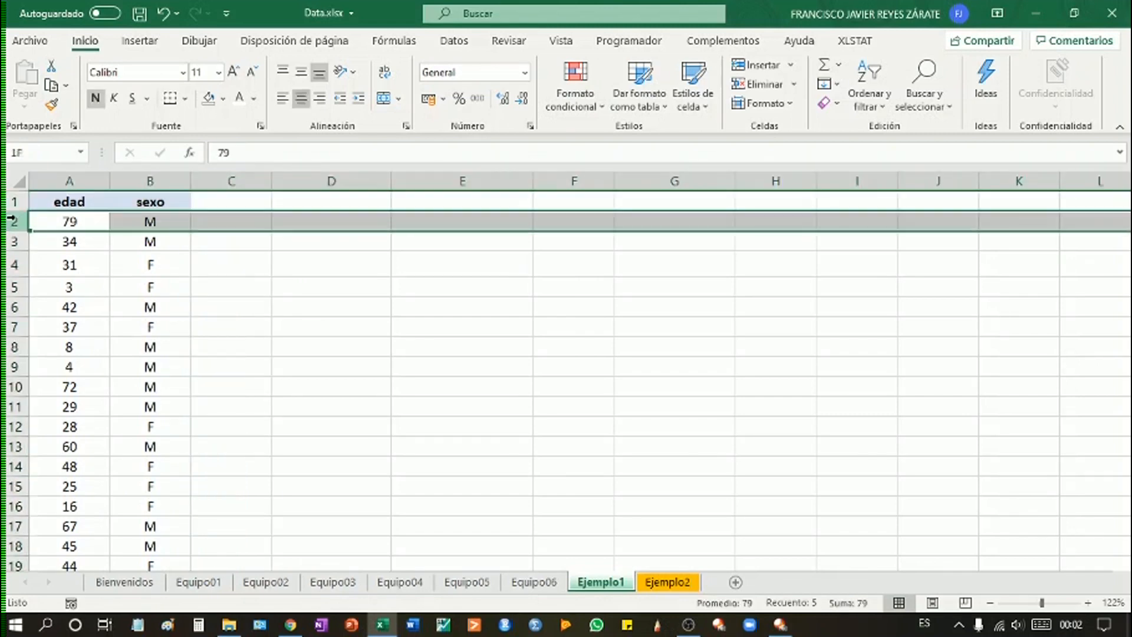
{"action": "left_click", "coordinate": [13, 241]}
Insert an empty column between the edad and sexo columns and widen it
{"action": "left_click", "coordinate": [148, 177]}
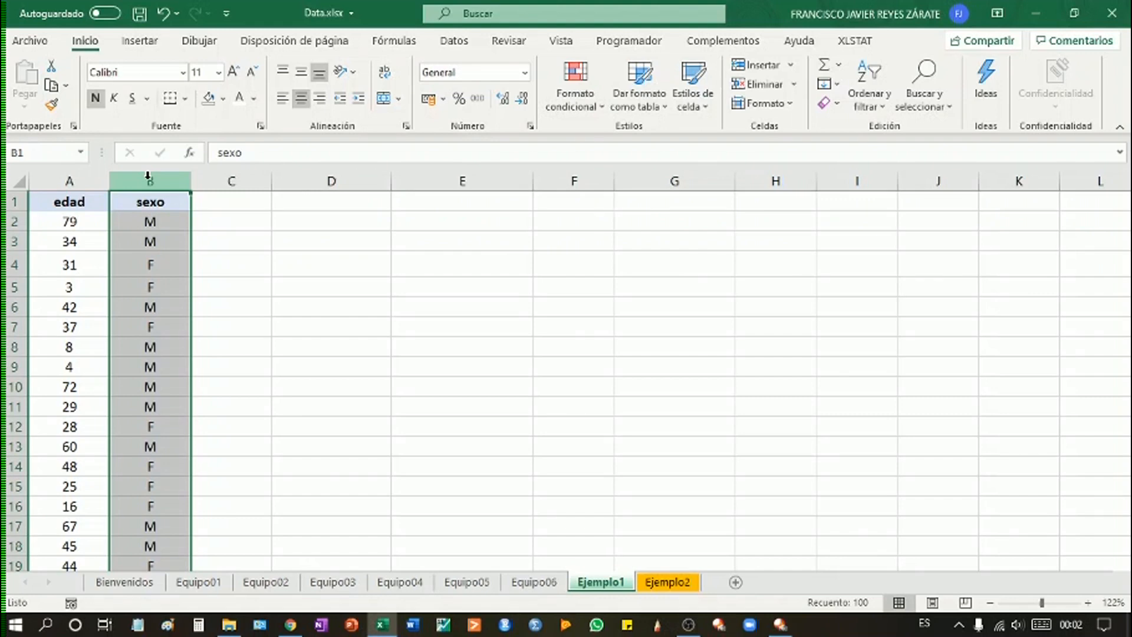
{"action": "right_click", "coordinate": [148, 176]}
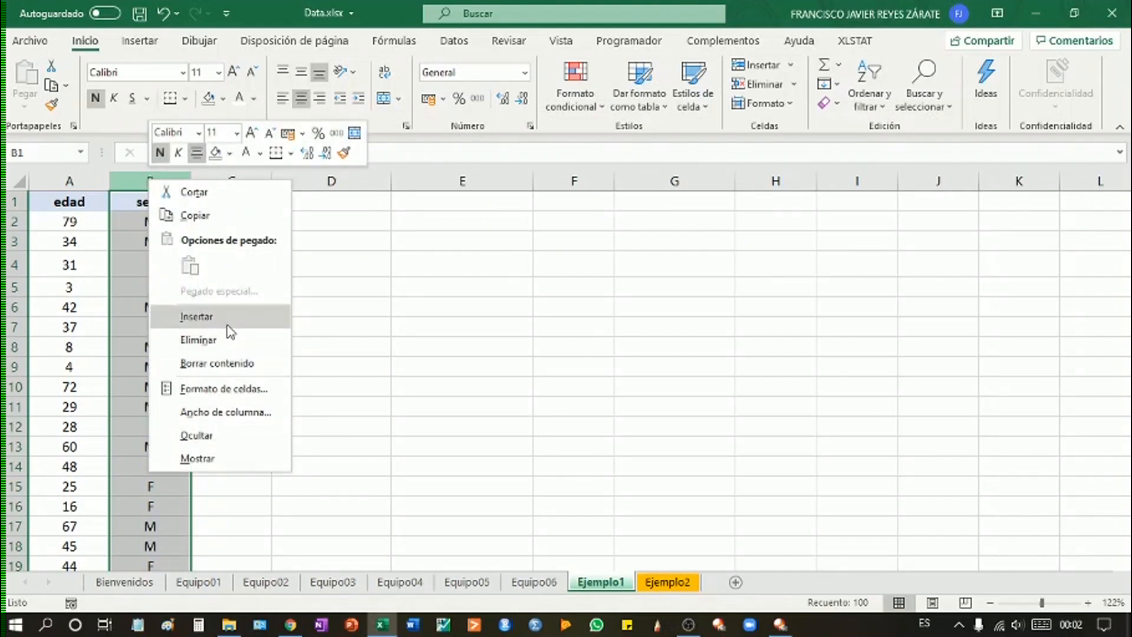
{"action": "left_click", "coordinate": [197, 317]}
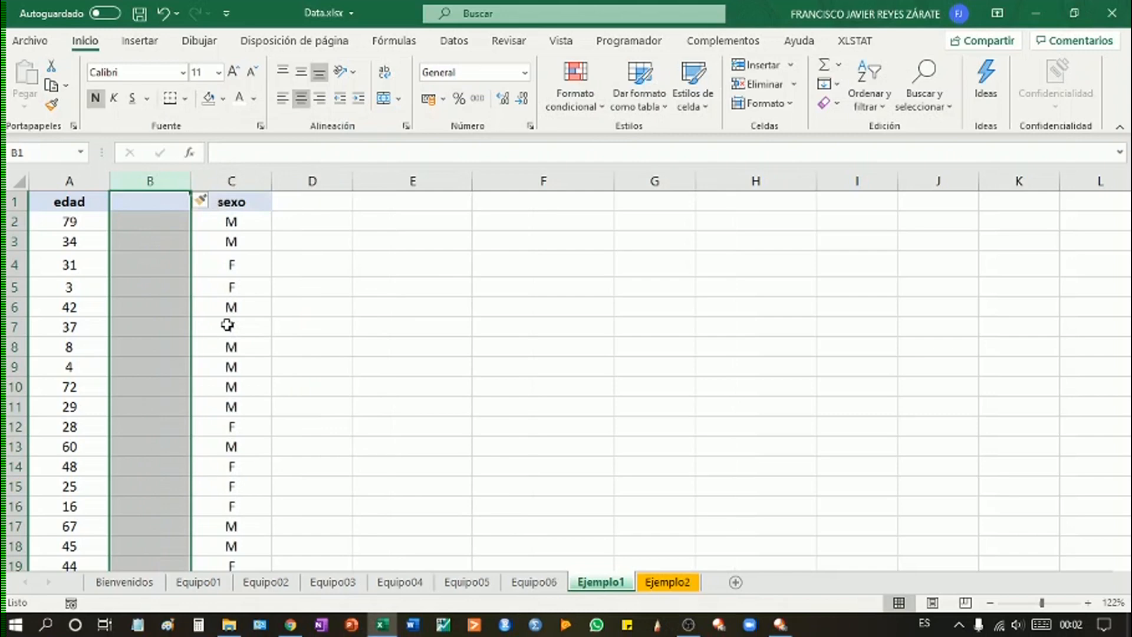
{"action": "left_click", "coordinate": [200, 176]}
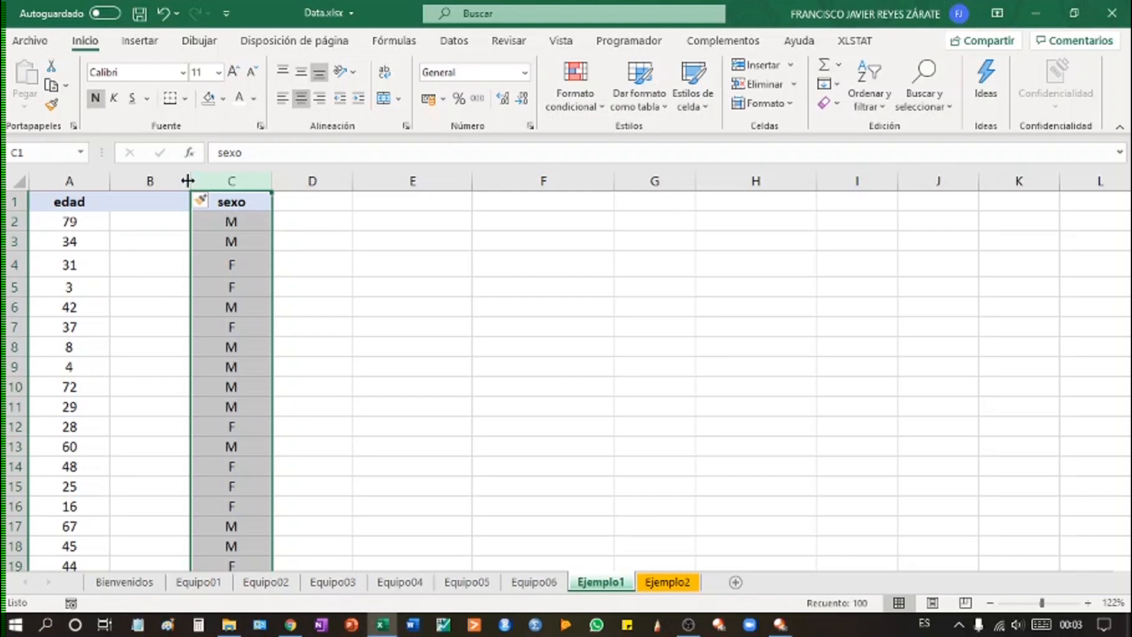
{"action": "left_click_drag", "start_coordinate": [187, 180], "coordinate": [308, 179]}
Enter the header "Rango de edades" in cell B1 and narrow column B to fit the text
{"action": "left_click", "coordinate": [189, 207]}
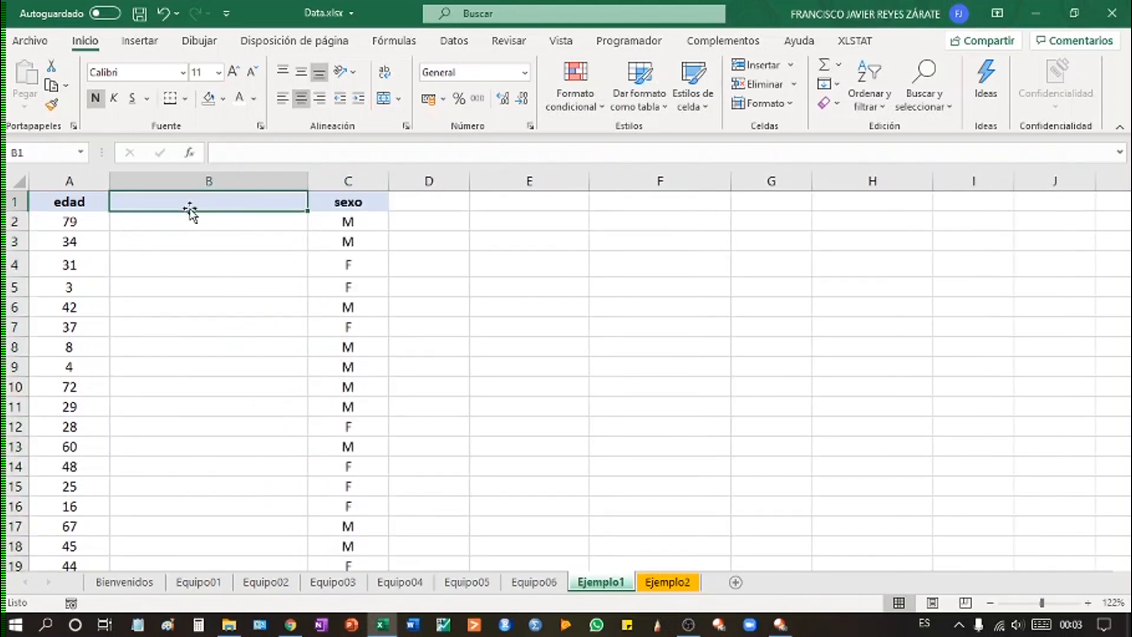
{"action": "type", "text": "rAN"}
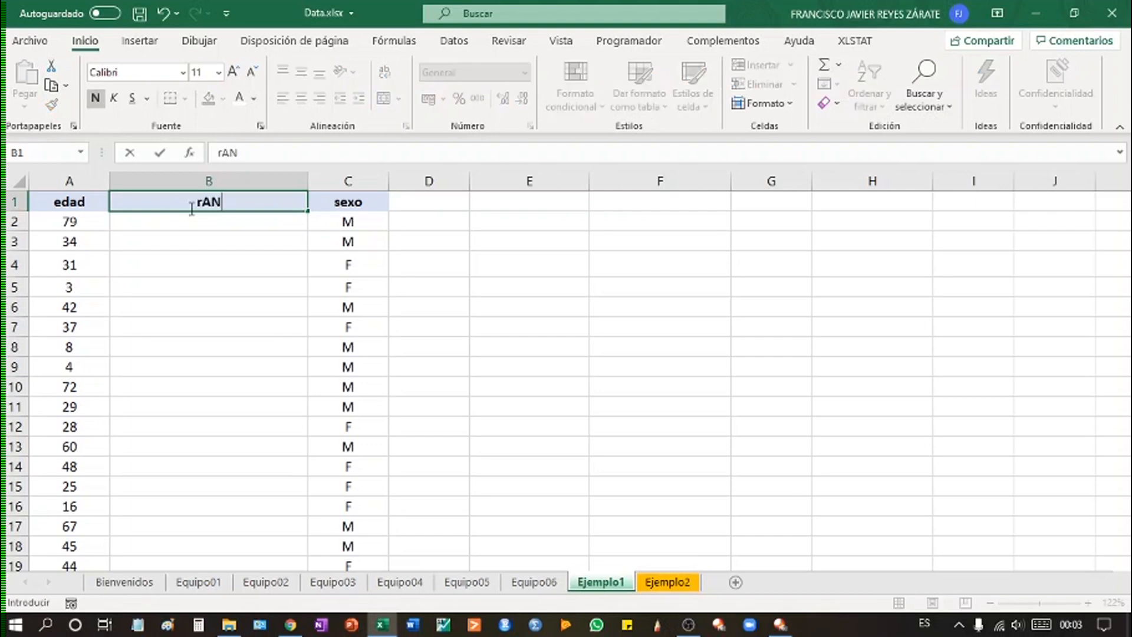
{"action": "key", "text": "BackSpace"}
{"action": "key", "text": "BackSpace"}
{"action": "key", "text": "BackSpace"}
{"action": "type", "text": "R"}
{"action": "type", "text": "anf¿g"}
{"action": "key", "text": "BackSpace"}
{"action": "key", "text": "BackSpace"}
{"action": "key", "text": "BackSpace"}
{"action": "type", "text": "go de "}
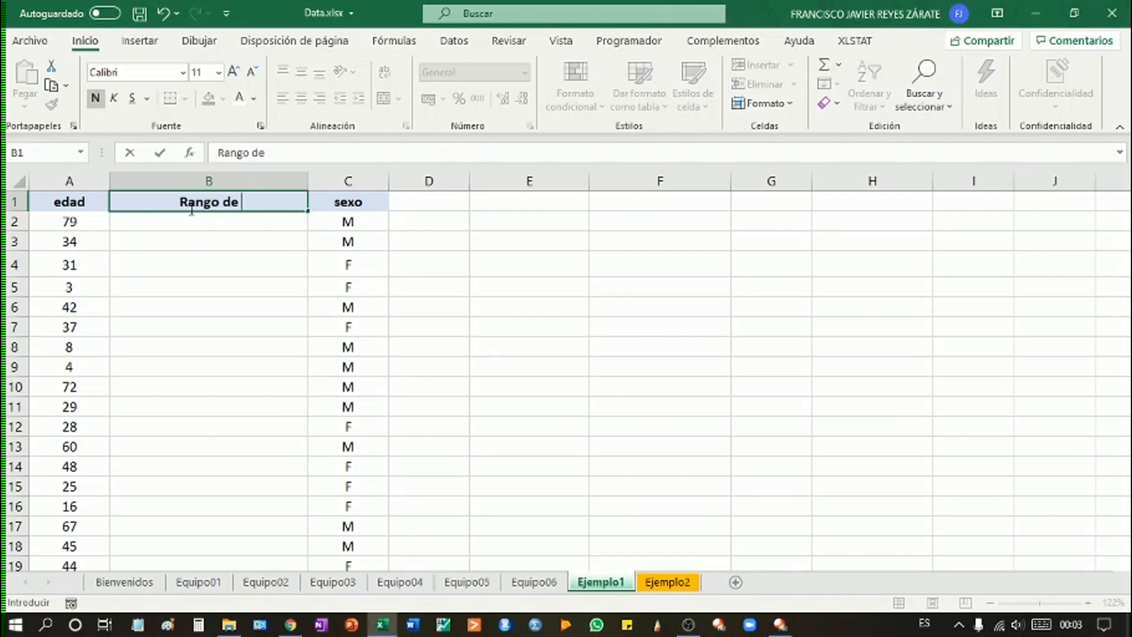
{"action": "type", "text": "edades"}
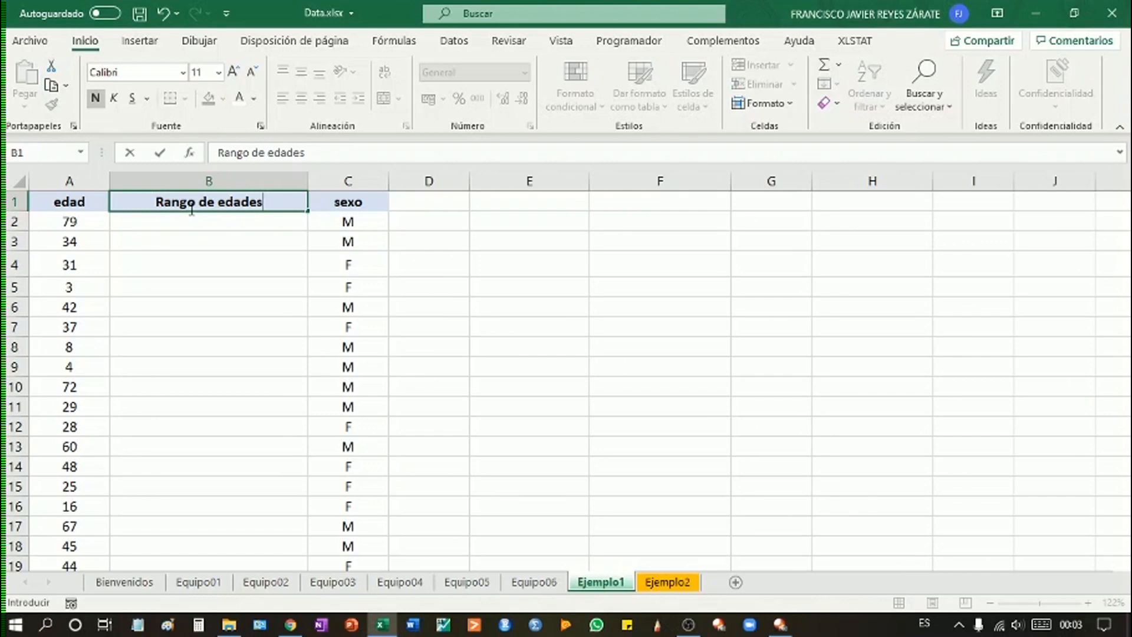
{"action": "left_click", "coordinate": [246, 282]}
{"action": "left_click_drag", "start_coordinate": [308, 190], "coordinate": [223, 230]}
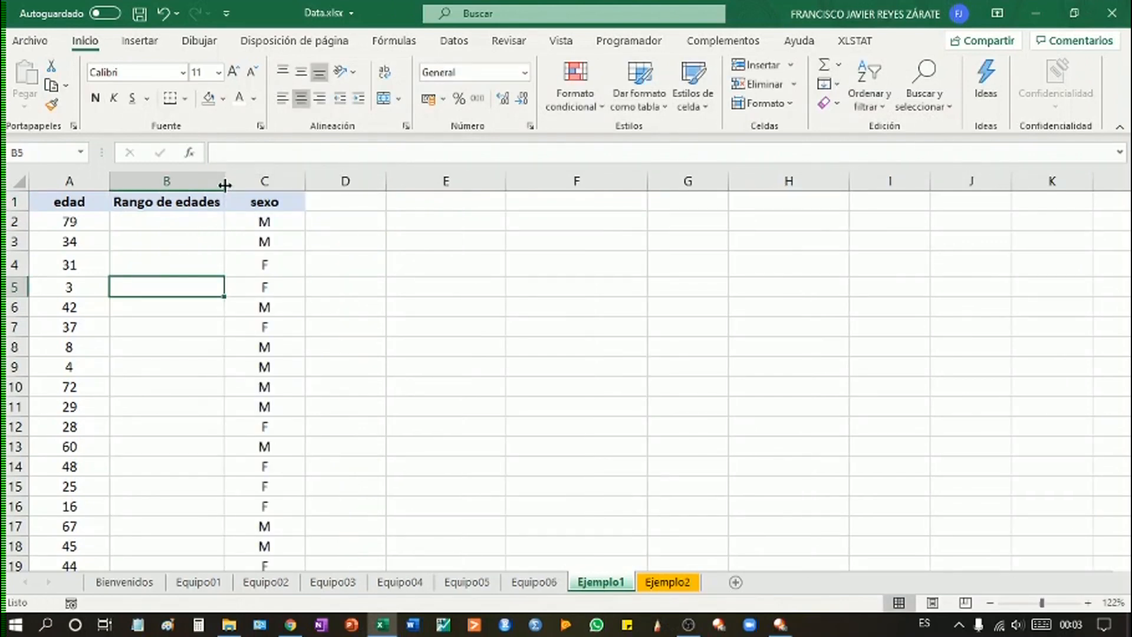
Examine the nested SI formula in column E, the workbook's defined names, and the empty Rango de edades cells
{"action": "left_click", "coordinate": [172, 225]}
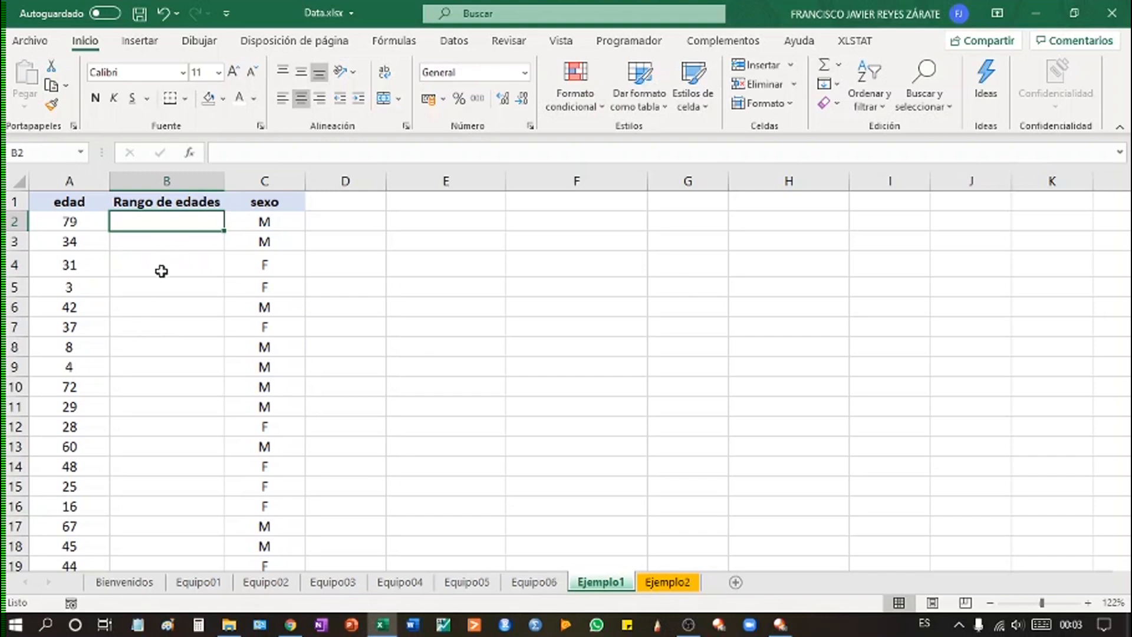
{"action": "left_click", "coordinate": [158, 284]}
{"action": "left_click", "coordinate": [164, 220]}
{"action": "left_click", "coordinate": [377, 272]}
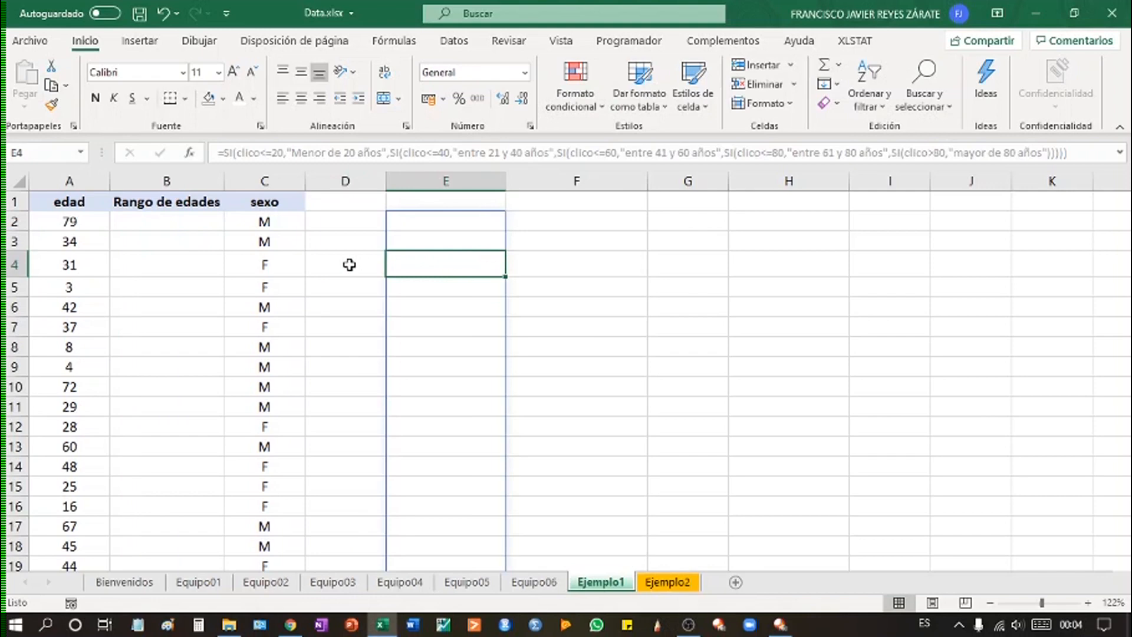
{"action": "left_click", "coordinate": [310, 219]}
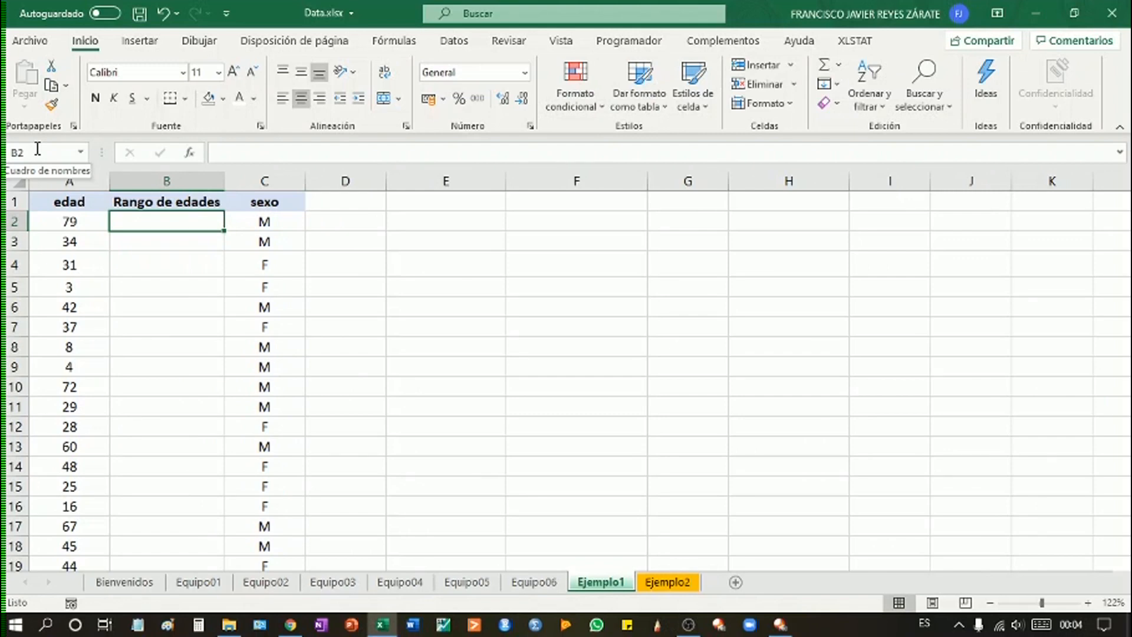
{"action": "left_click", "coordinate": [82, 155]}
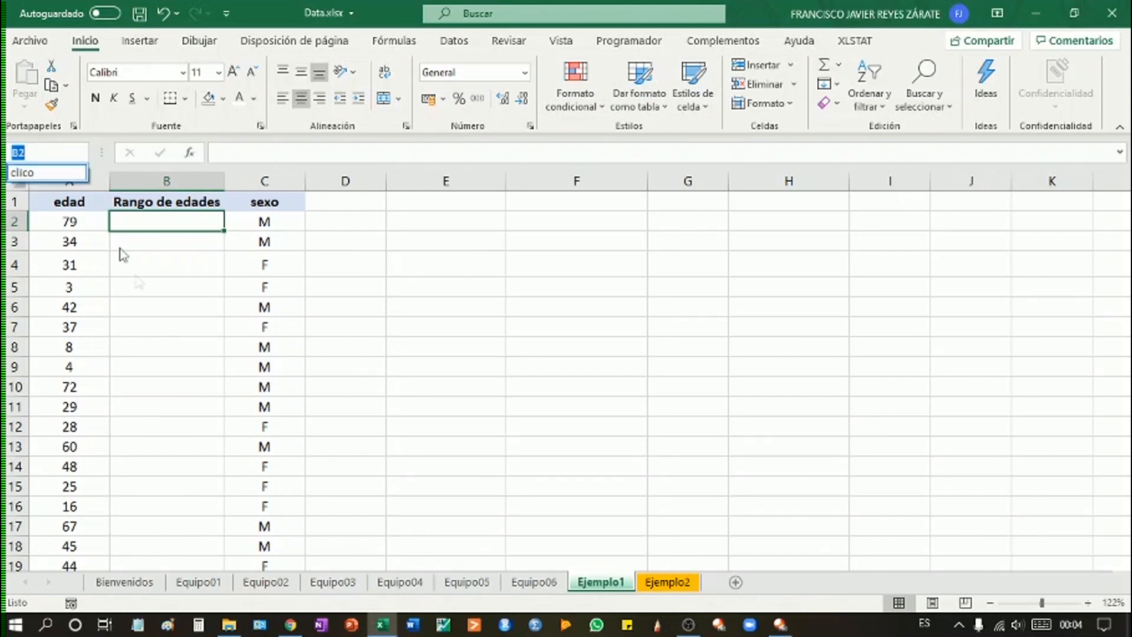
{"action": "left_click", "coordinate": [163, 263]}
{"action": "left_click", "coordinate": [168, 340]}
{"action": "left_click", "coordinate": [177, 282]}
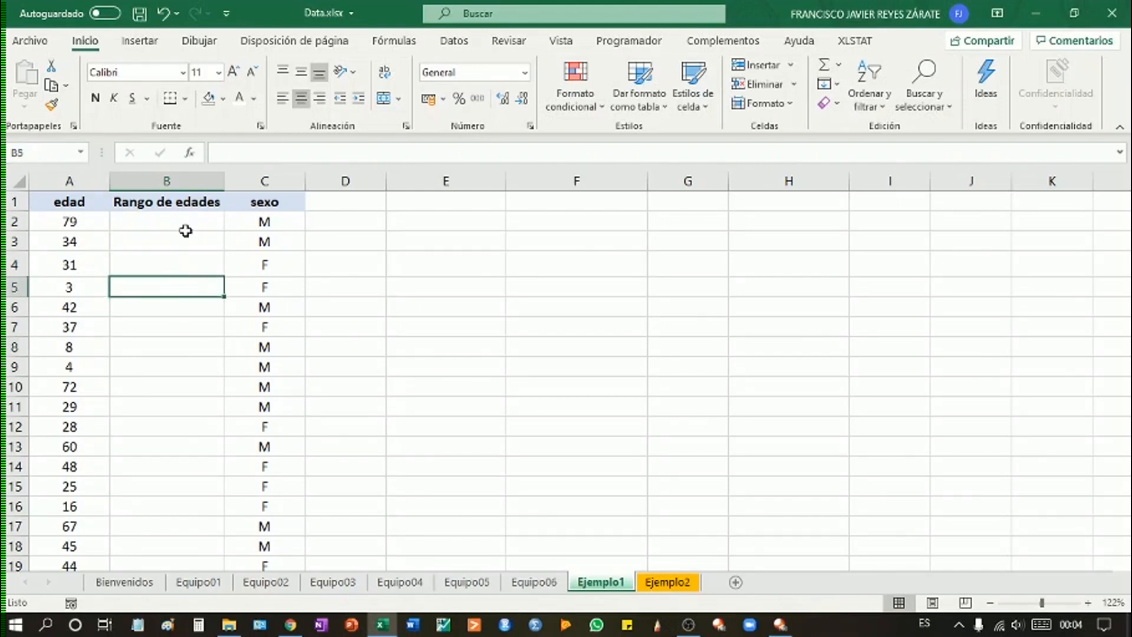
{"action": "left_click", "coordinate": [173, 242]}
{"action": "left_click", "coordinate": [157, 287]}
Clear the text "Menor de 20 años" from cell E5
{"action": "scroll", "coordinate": [235, 299], "scroll_direction": "up", "scroll_amount": 13, "text": "ctrl"}
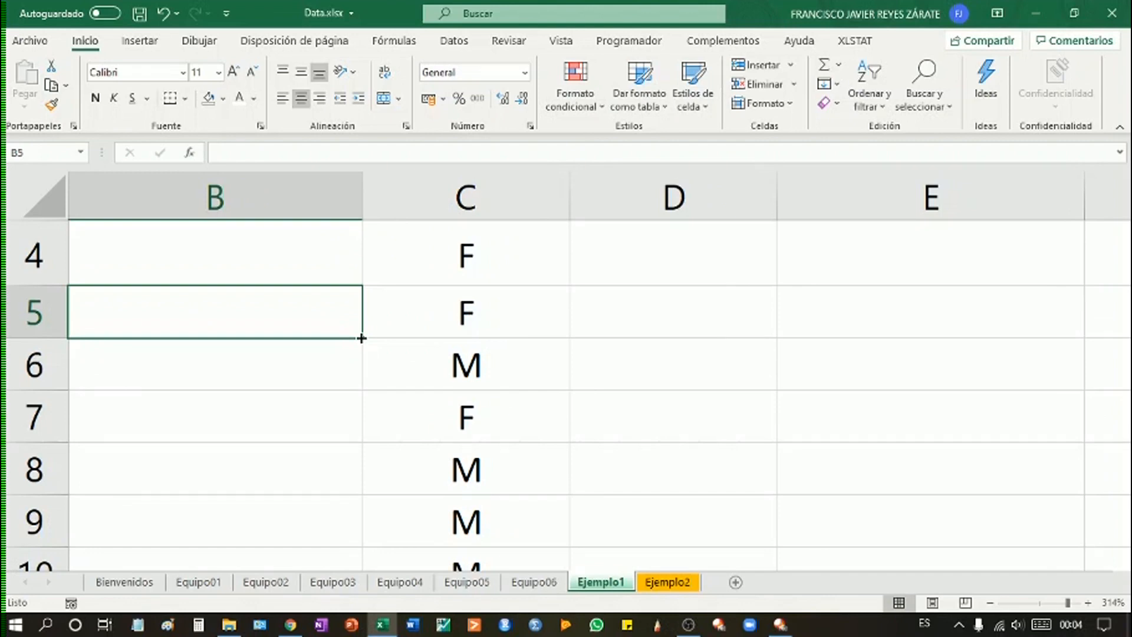
{"action": "left_click", "coordinate": [472, 329]}
{"action": "mouse_move", "coordinate": [570, 339]}
{"action": "left_mouse_down"}
{"action": "mouse_move", "coordinate": [1100, 313]}
{"action": "mouse_move", "coordinate": [1092, 341]}
{"action": "mouse_move", "coordinate": [590, 345]}
{"action": "left_mouse_up"}
{"action": "left_click", "coordinate": [607, 365]}
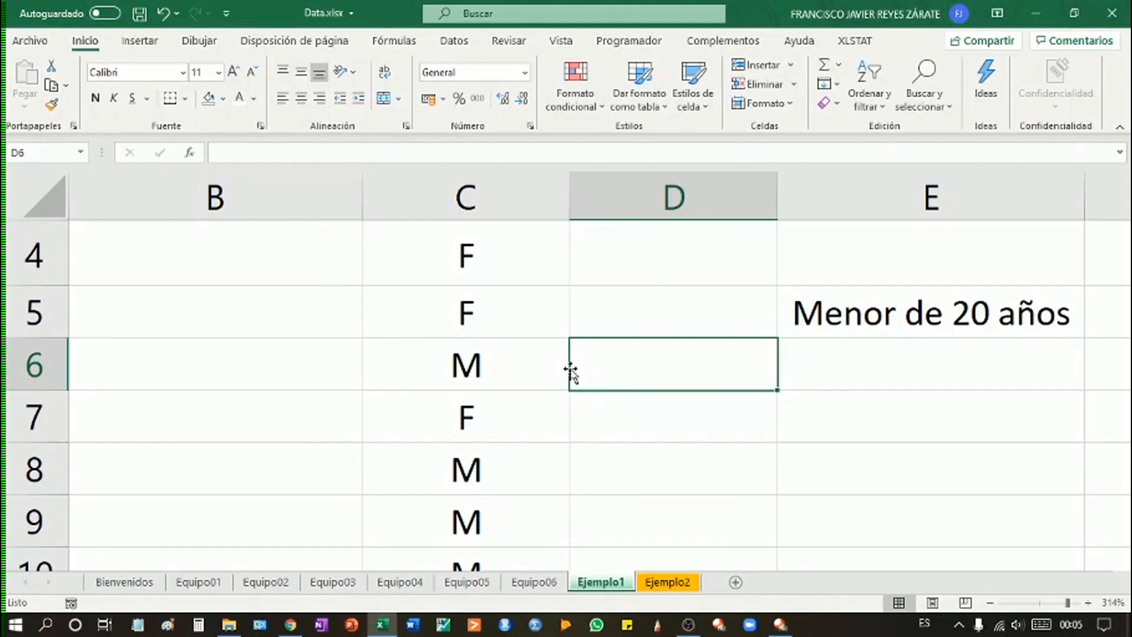
{"action": "left_click", "coordinate": [832, 321]}
{"action": "left_click_drag", "start_coordinate": [776, 327], "coordinate": [647, 336]}
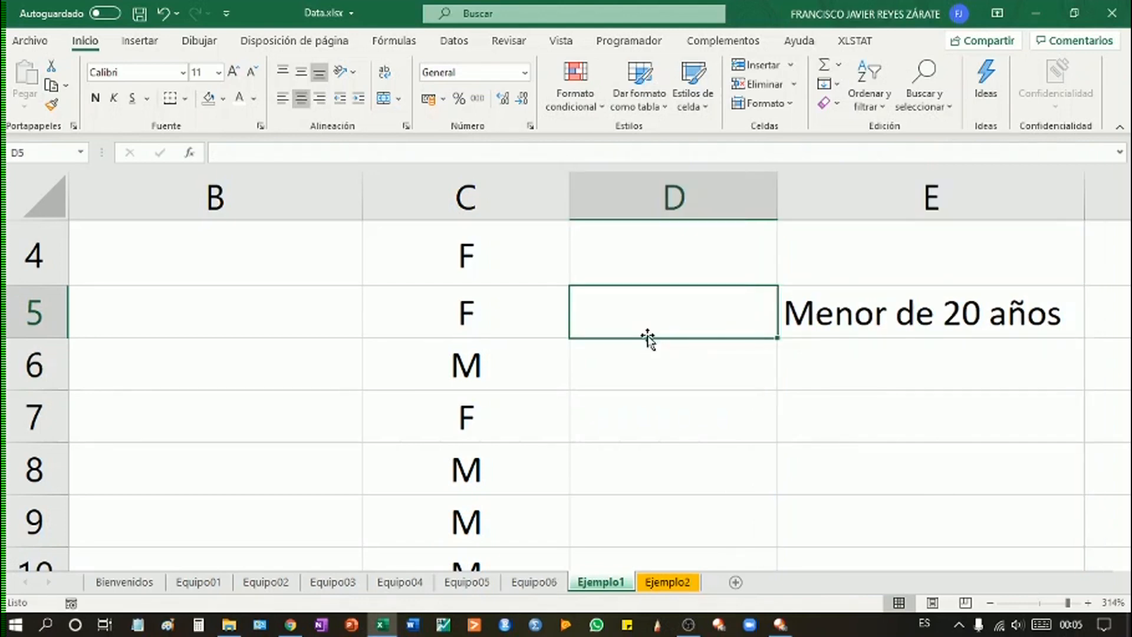
{"action": "left_click", "coordinate": [866, 330]}
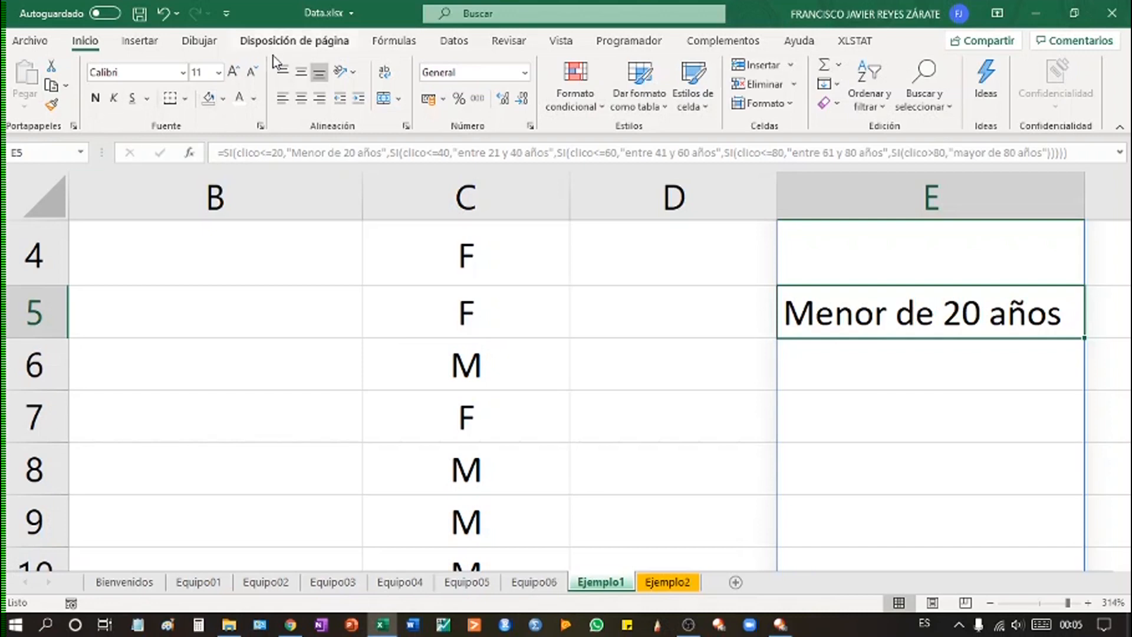
{"action": "key", "text": "Delete"}
{"action": "left_click", "coordinate": [702, 362]}
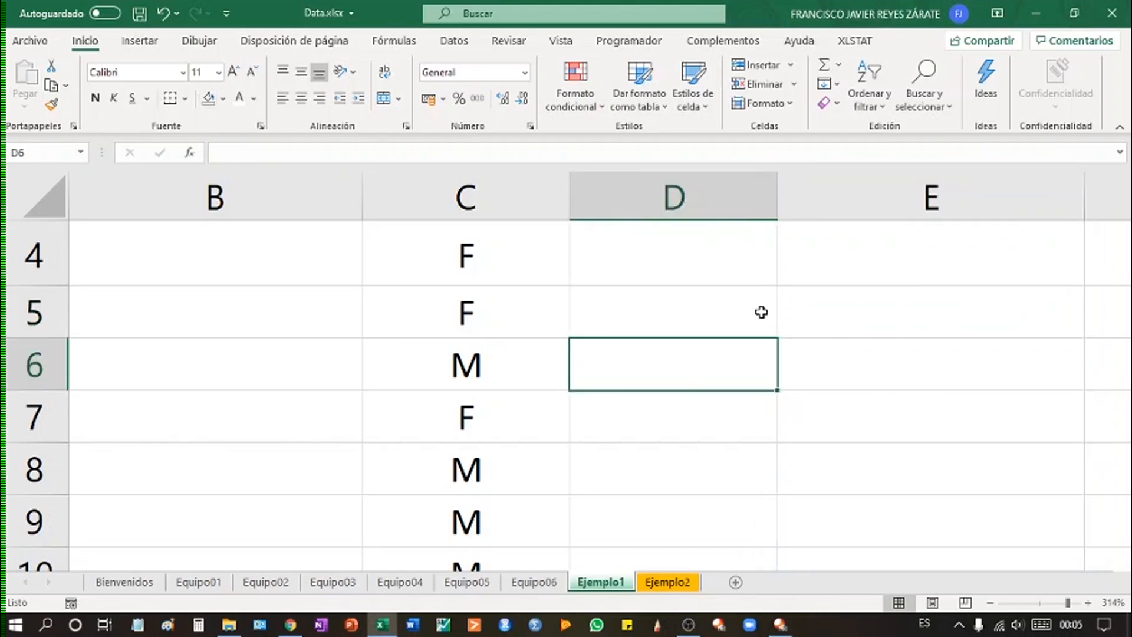
Move the sexo entry in cell C5 to B5 and back to C5
{"action": "left_click", "coordinate": [501, 318]}
{"action": "left_click_drag", "start_coordinate": [508, 342], "coordinate": [242, 313]}
{"action": "left_click_drag", "start_coordinate": [366, 314], "coordinate": [488, 319]}
{"action": "left_click", "coordinate": [406, 397]}
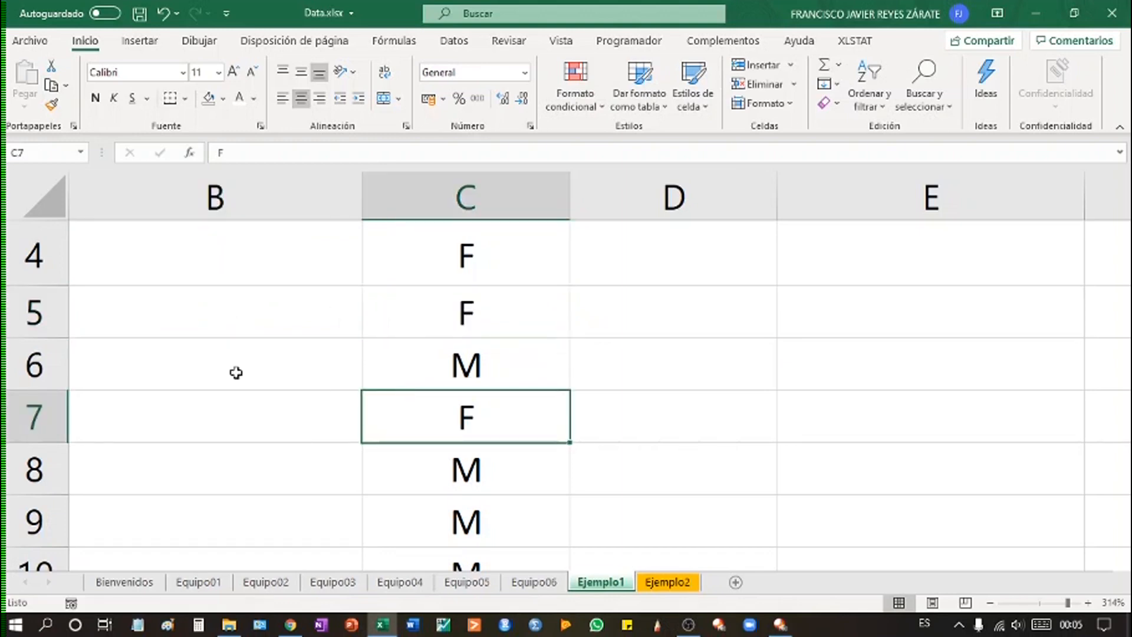
Start inserting a function in cell B2 under Rango de edades and list the recently used functions
{"action": "scroll", "coordinate": [277, 375], "scroll_direction": "left", "scroll_amount": 1}
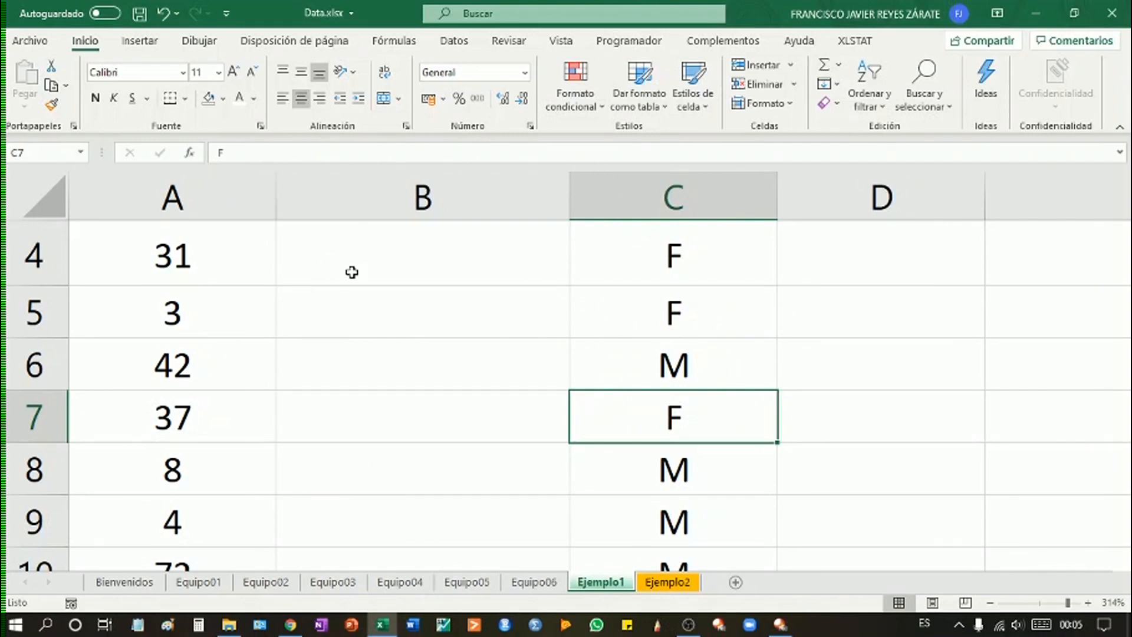
{"action": "scroll", "coordinate": [352, 272], "scroll_direction": "up", "scroll_amount": 1}
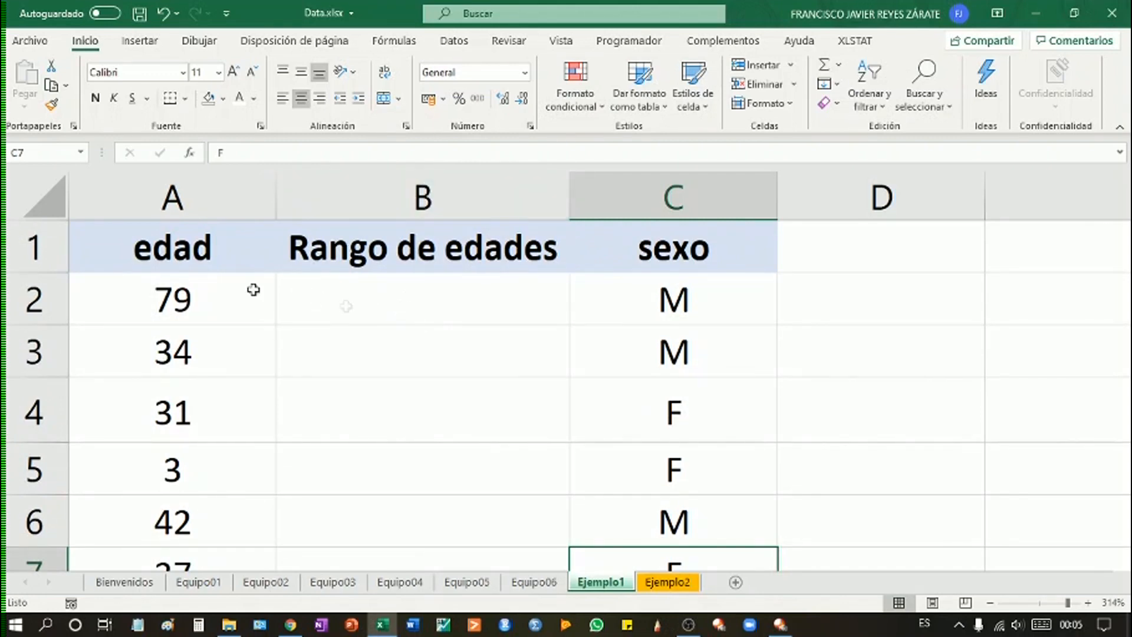
{"action": "left_click", "coordinate": [397, 307]}
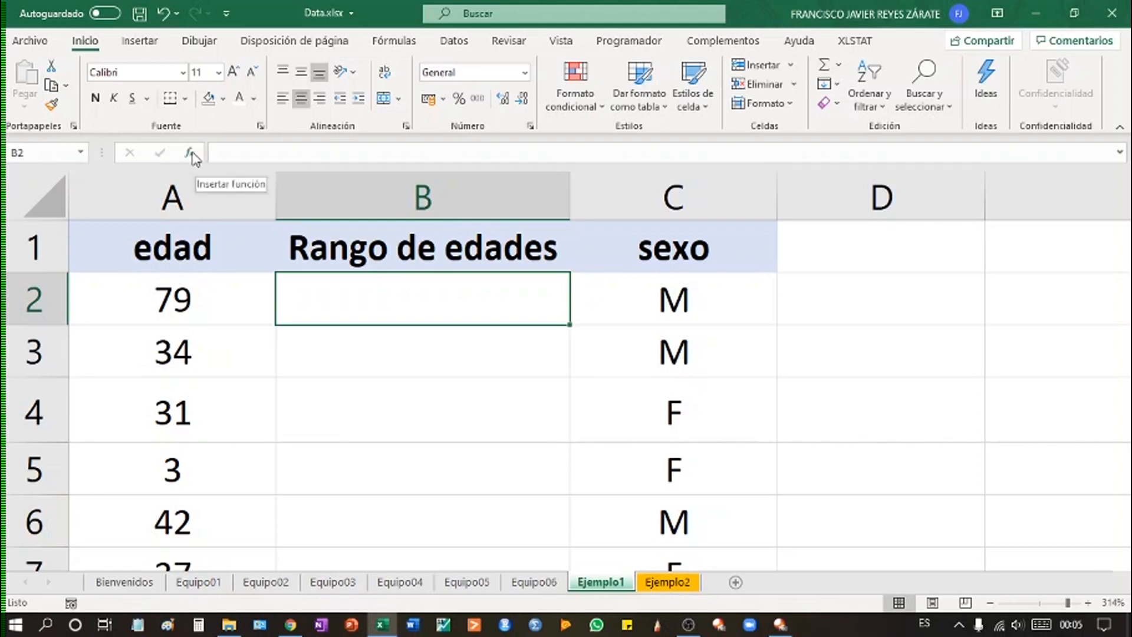
{"action": "left_click", "coordinate": [232, 150]}
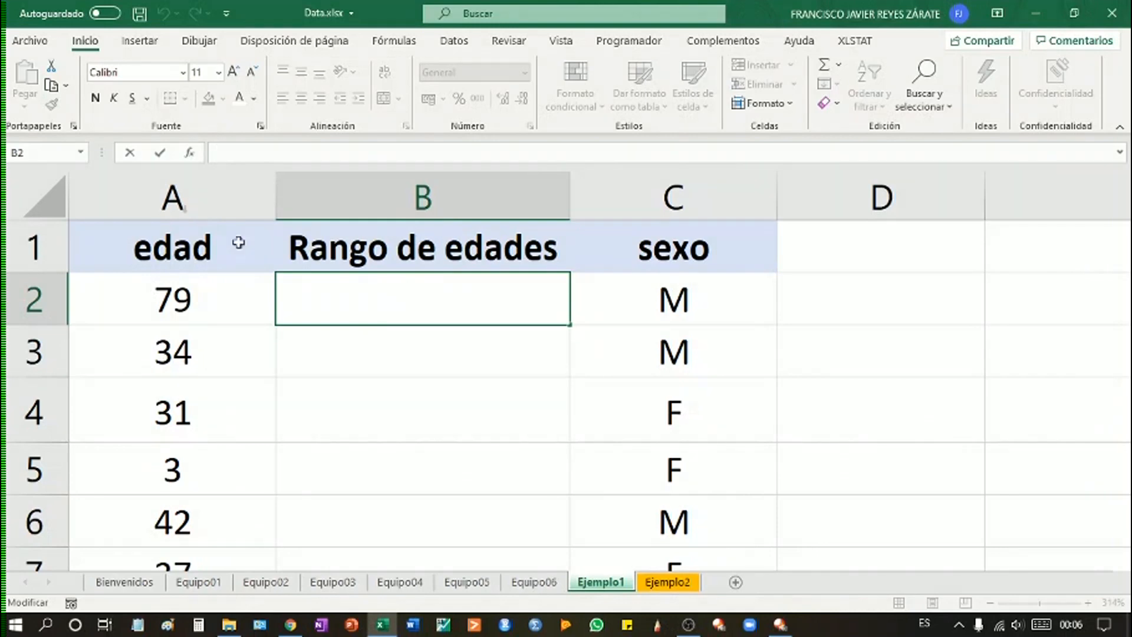
{"action": "left_click", "coordinate": [191, 155]}
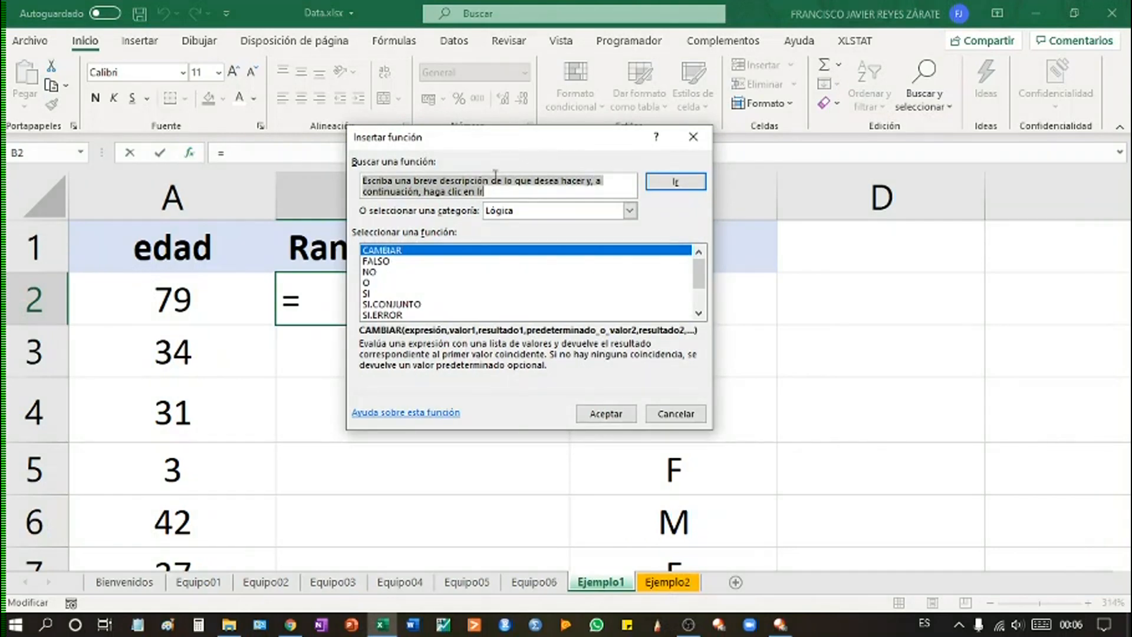
{"action": "left_click", "coordinate": [630, 210]}
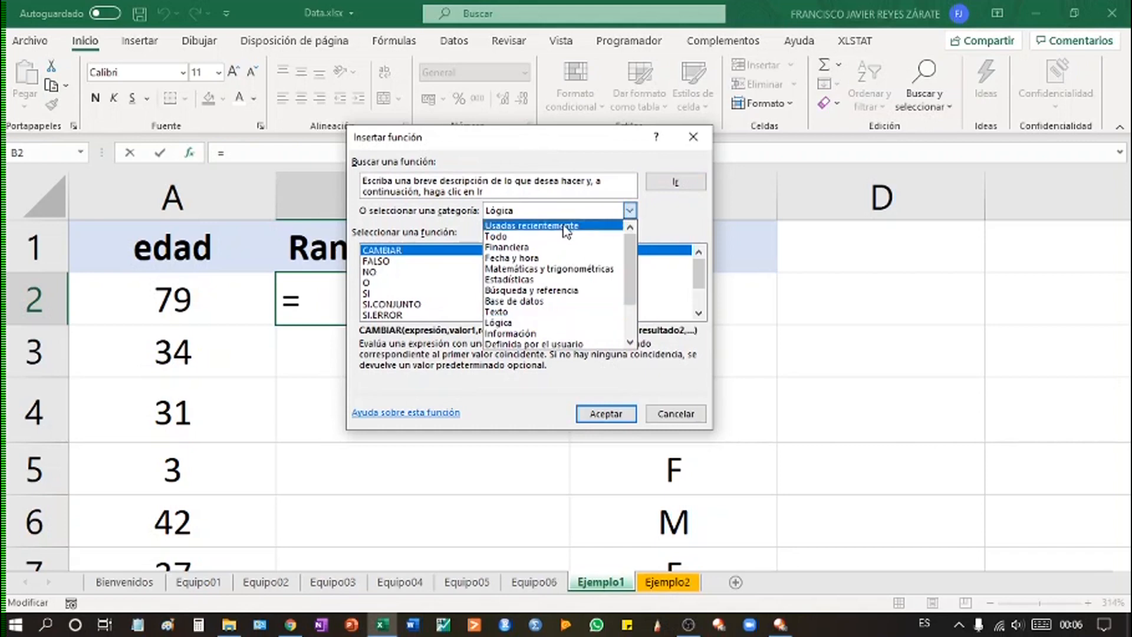
{"action": "left_click", "coordinate": [590, 225]}
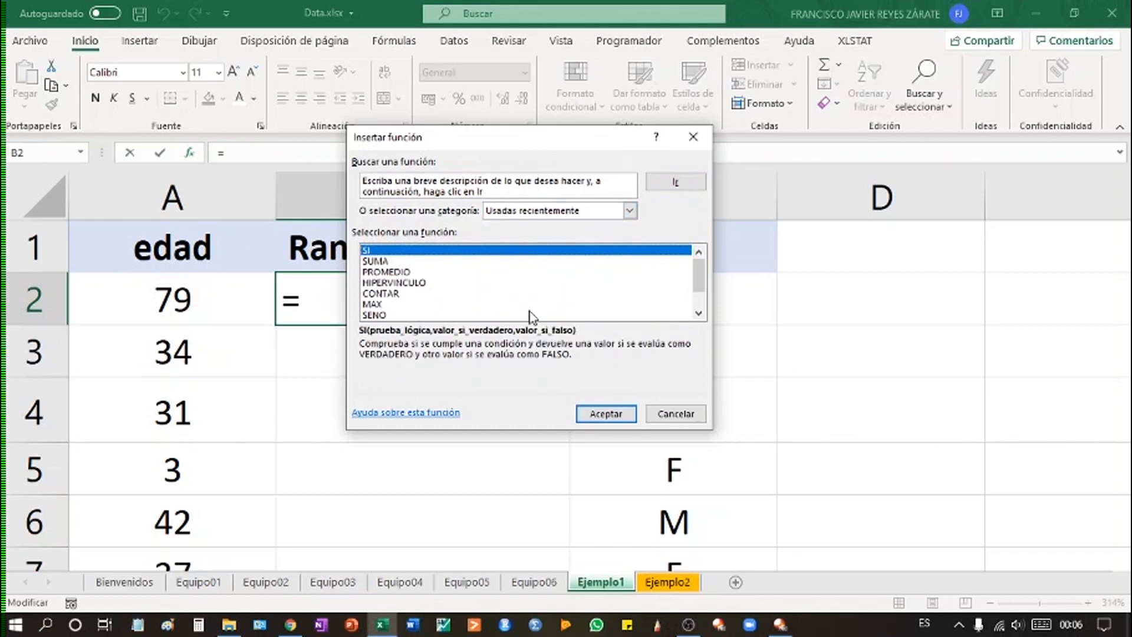
Search the function library for "si"
{"action": "scroll", "coordinate": [701, 317], "scroll_direction": "down", "scroll_amount": 1}
{"action": "scroll", "coordinate": [701, 317], "scroll_direction": "up", "scroll_amount": 1}
{"action": "left_click", "coordinate": [522, 188]}
{"action": "key", "text": "BackSpace"}
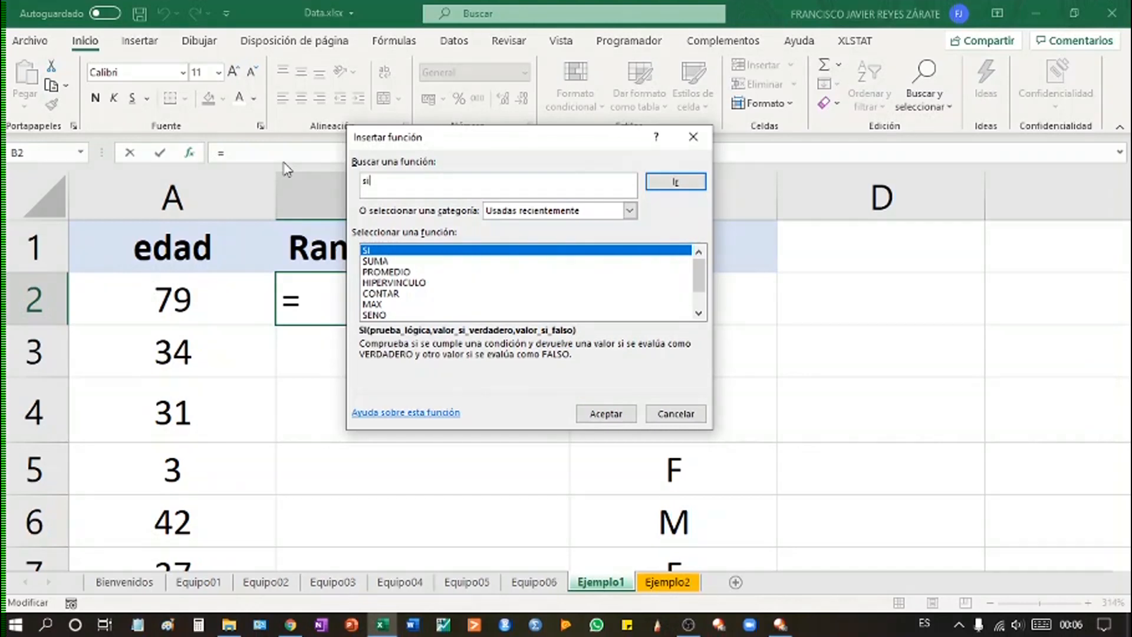
{"action": "key", "text": "Return"}
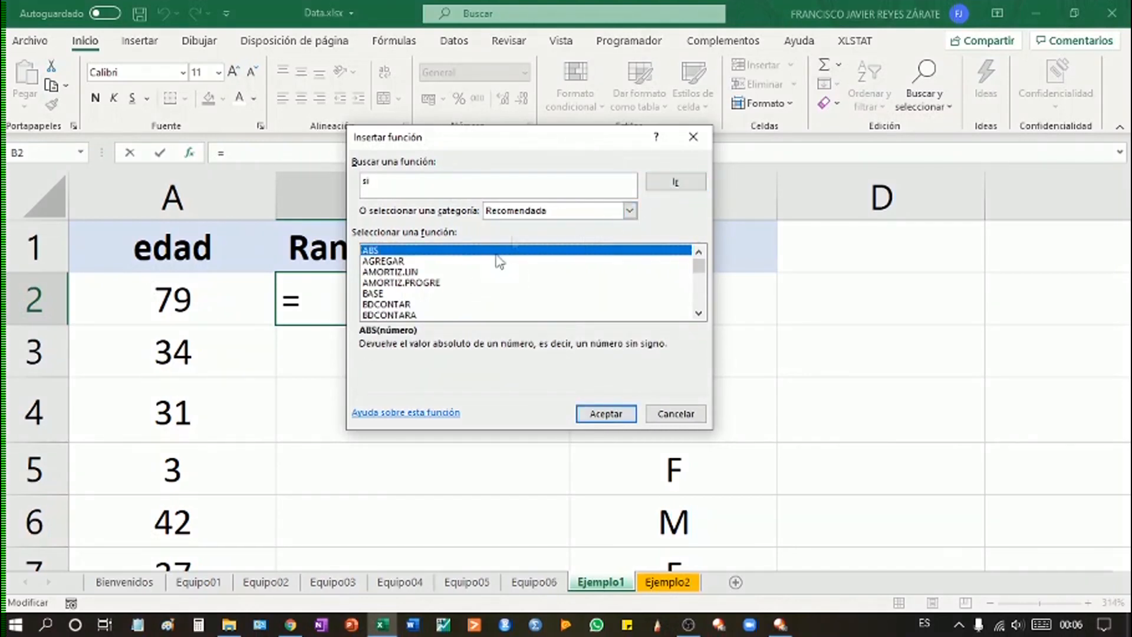
Choose the SI function from the Lógica category
{"action": "mouse_move", "coordinate": [699, 264]}
{"action": "left_mouse_down"}
{"action": "mouse_move", "coordinate": [699, 302]}
{"action": "mouse_move", "coordinate": [717, 252]}
{"action": "left_mouse_up"}
{"action": "left_click", "coordinate": [546, 213]}
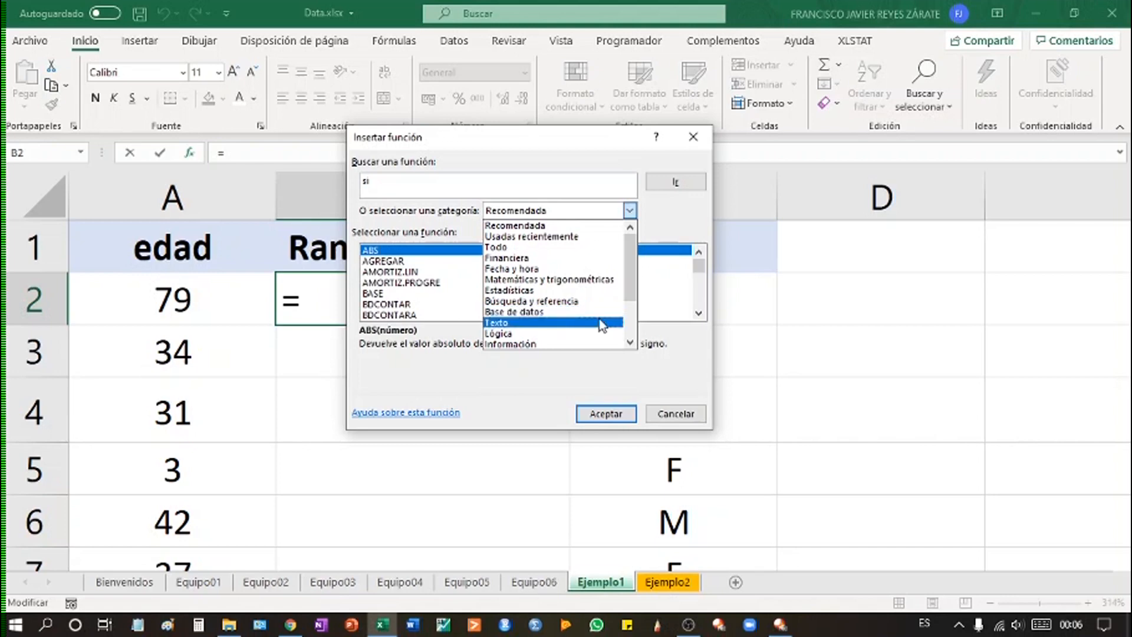
{"action": "left_click", "coordinate": [567, 334]}
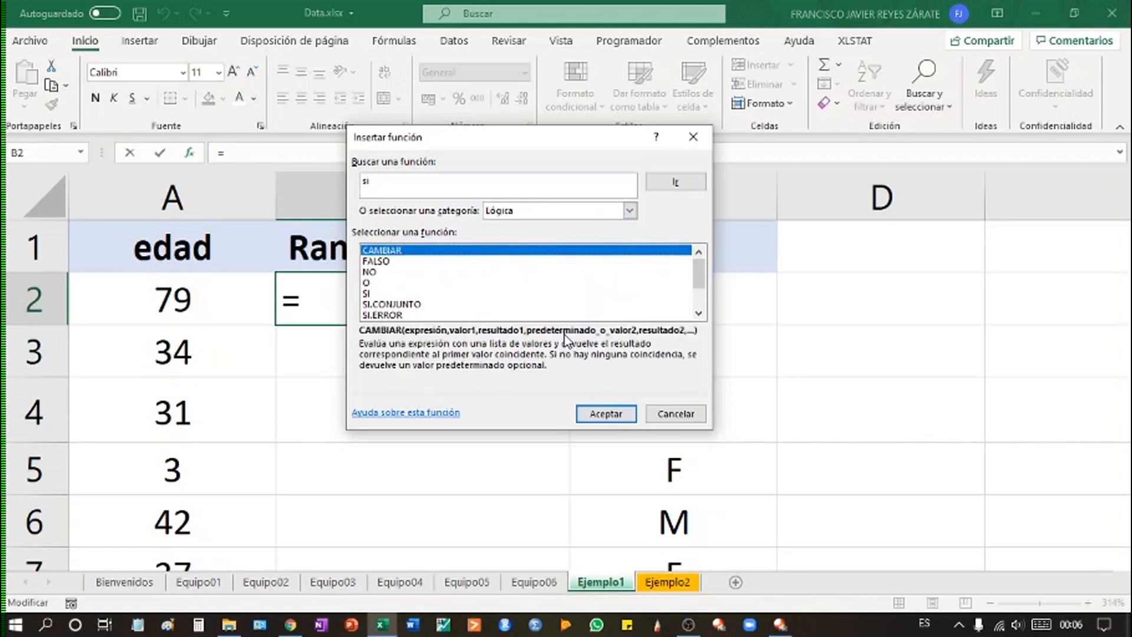
{"action": "left_click", "coordinate": [367, 293]}
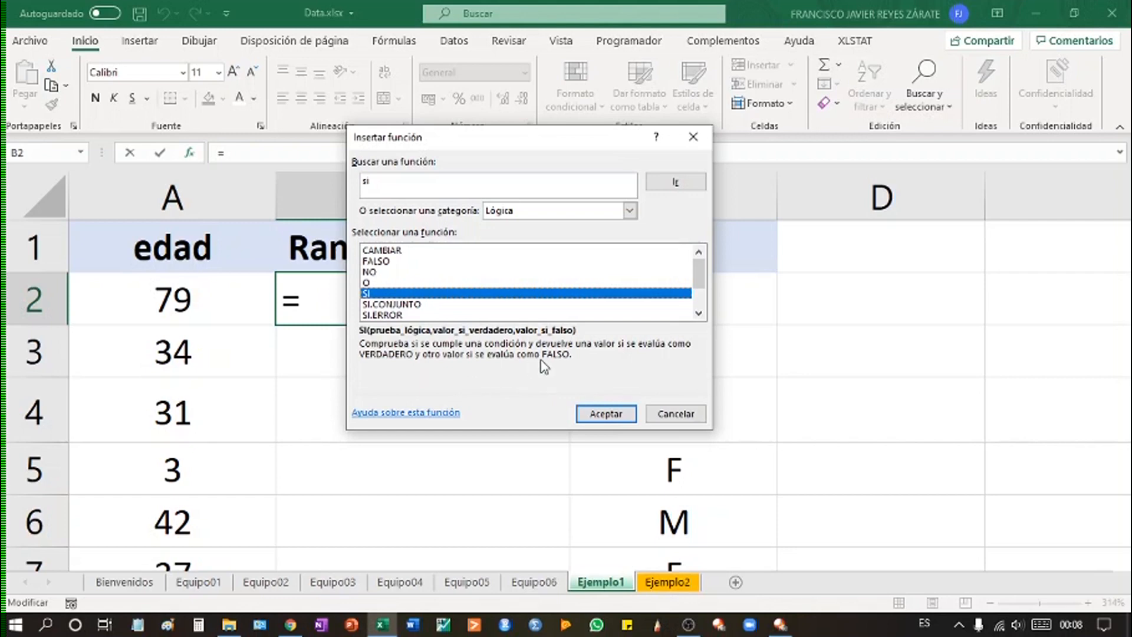
Open the online help for the SI function, examine its description, examples and common problems, and return to the Excel workbook
{"action": "left_click", "coordinate": [407, 414]}
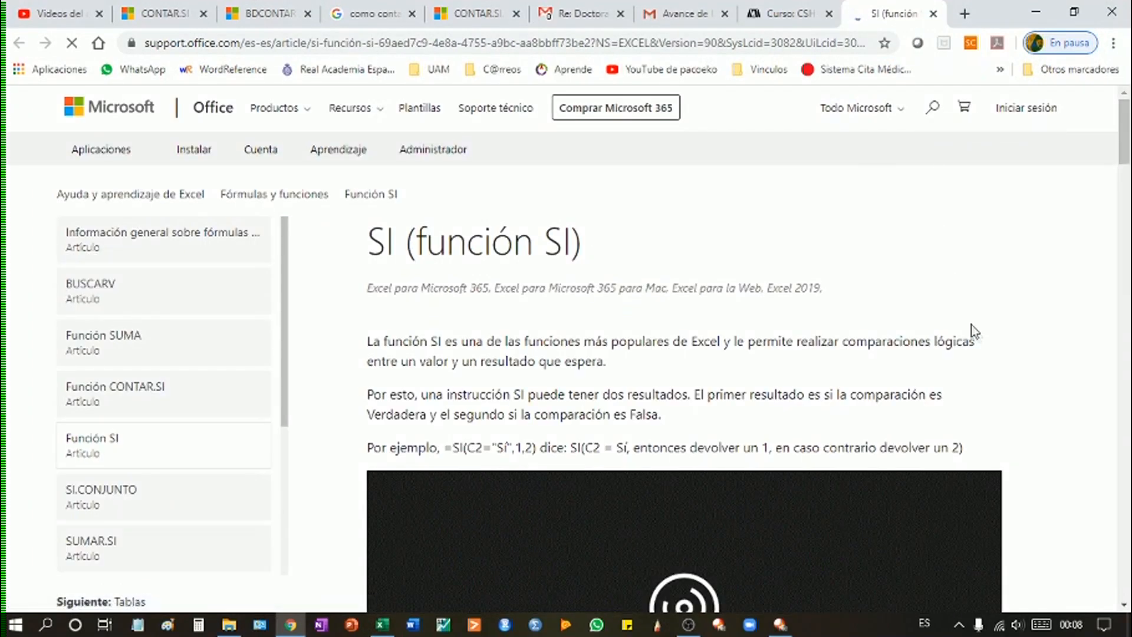
{"action": "scroll", "coordinate": [977, 337], "scroll_direction": "down", "scroll_amount": 6}
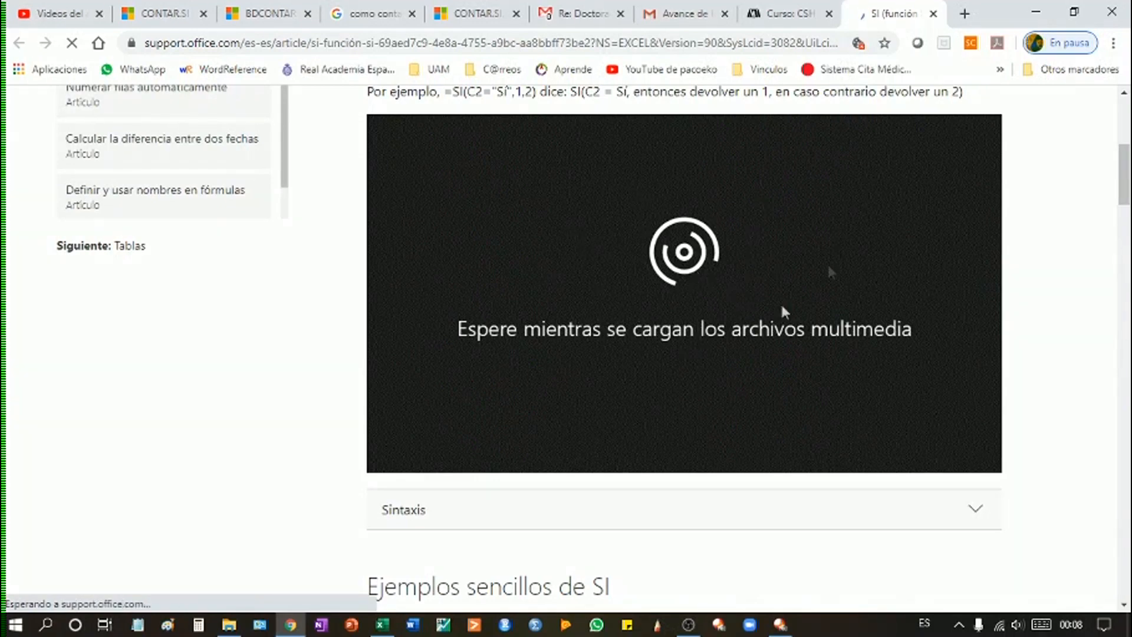
{"action": "scroll", "coordinate": [728, 331], "scroll_direction": "down", "scroll_amount": 6}
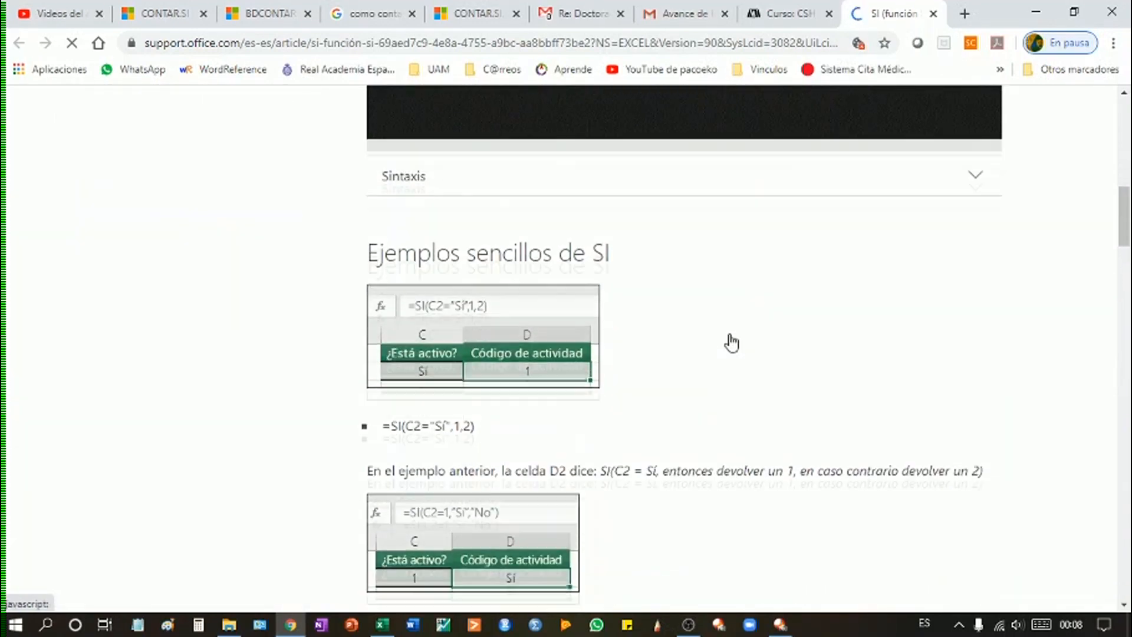
{"action": "scroll", "coordinate": [730, 341], "scroll_direction": "down", "scroll_amount": 1}
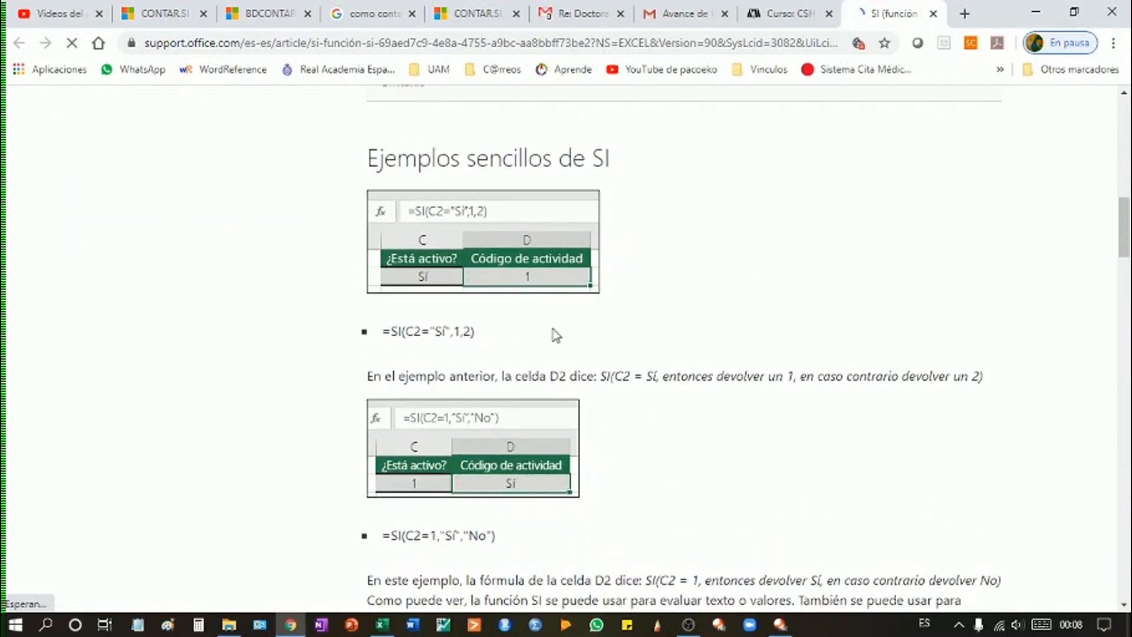
{"action": "scroll", "coordinate": [578, 360], "scroll_direction": "down", "scroll_amount": 8}
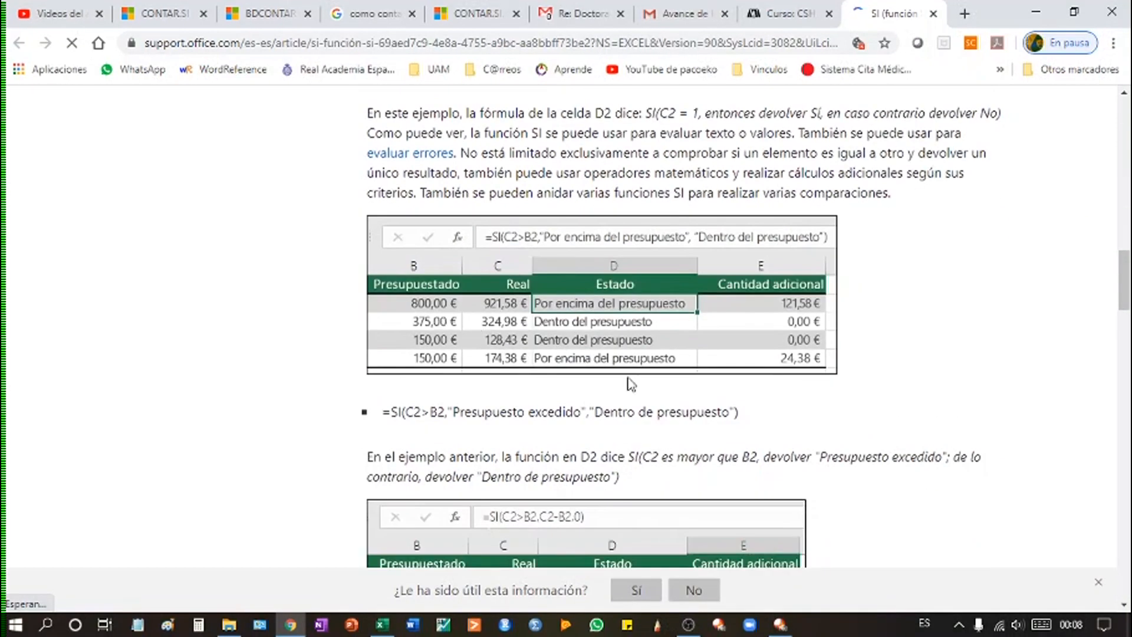
{"action": "scroll", "coordinate": [684, 429], "scroll_direction": "down", "scroll_amount": 1}
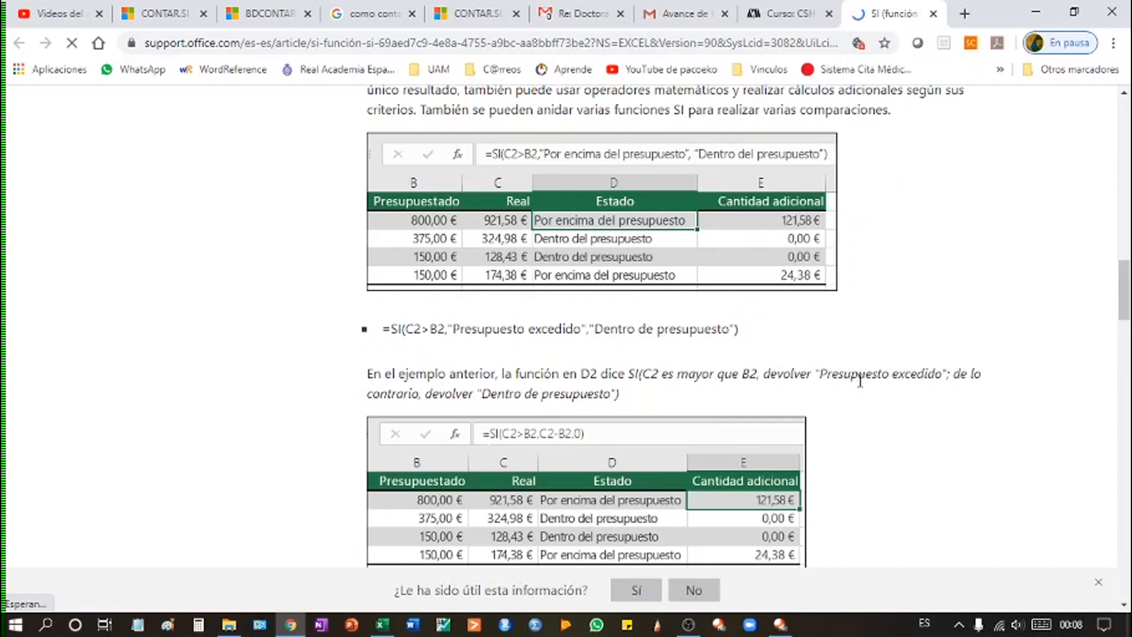
{"action": "scroll", "coordinate": [864, 523], "scroll_direction": "down", "scroll_amount": 20}
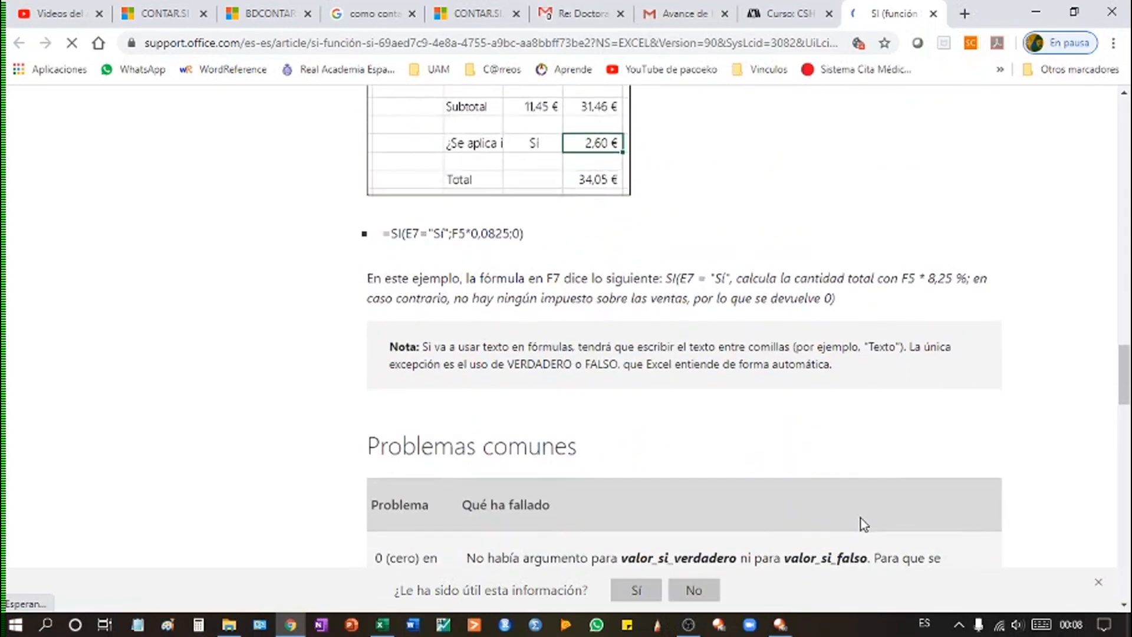
{"action": "scroll", "coordinate": [864, 524], "scroll_direction": "down", "scroll_amount": 1}
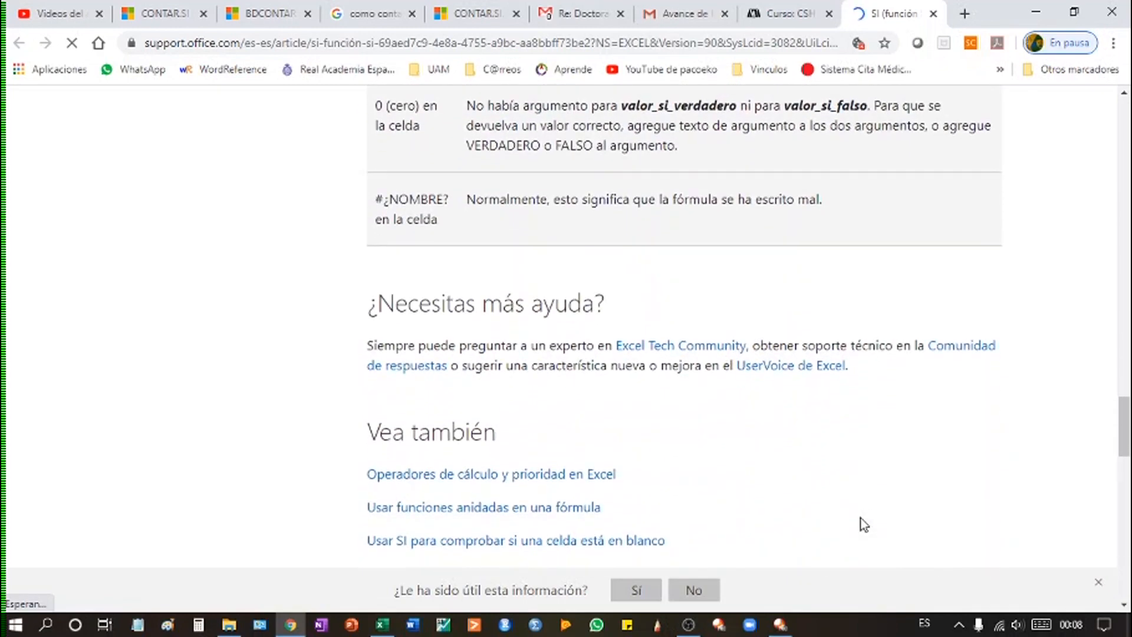
{"action": "scroll", "coordinate": [864, 524], "scroll_direction": "up", "scroll_amount": 12}
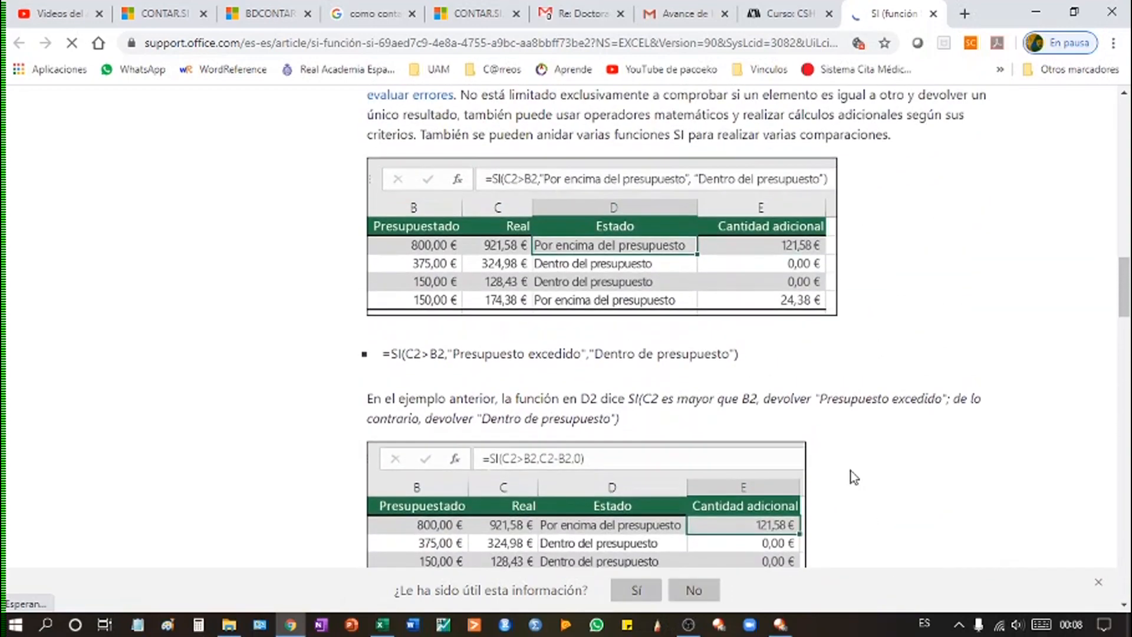
{"action": "scroll", "coordinate": [1010, 391], "scroll_direction": "up", "scroll_amount": 15}
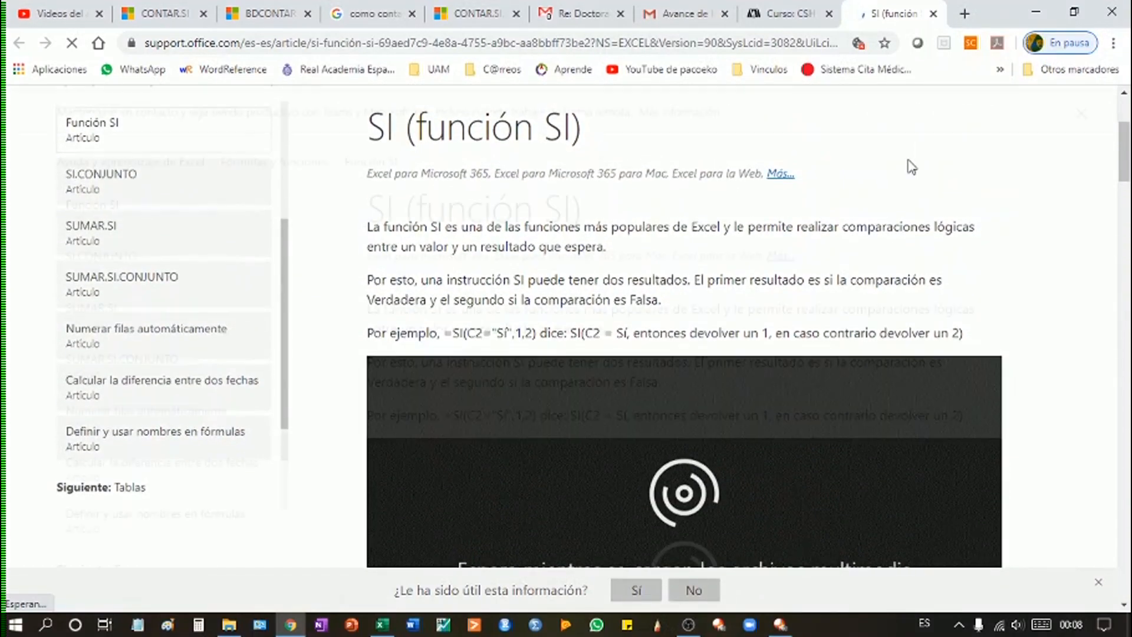
{"action": "scroll", "coordinate": [910, 167], "scroll_direction": "up", "scroll_amount": 4}
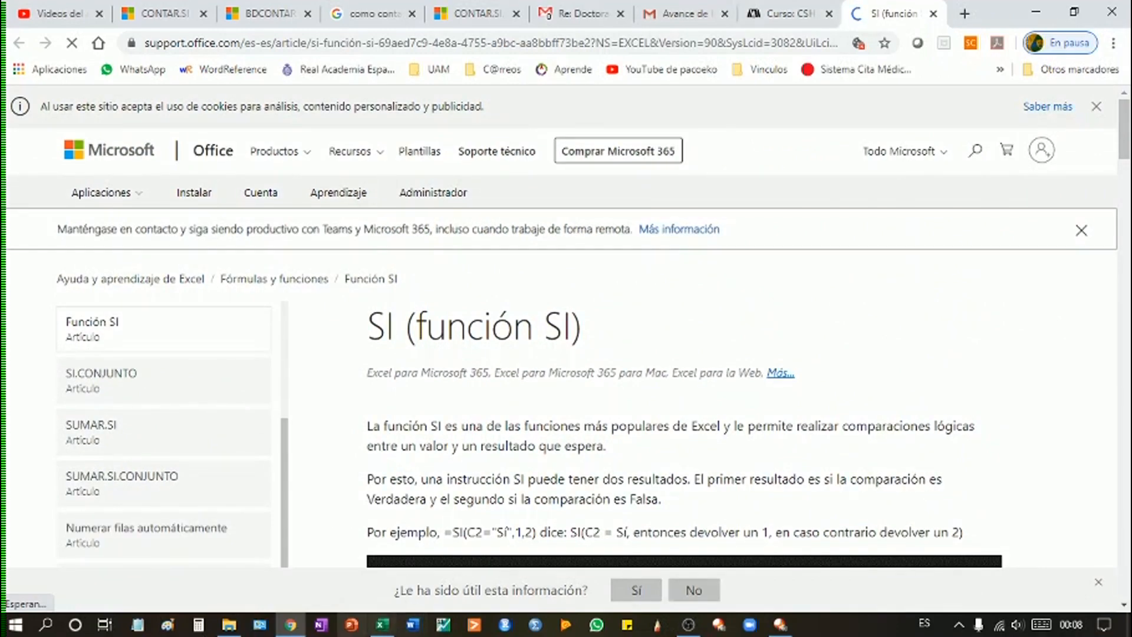
{"action": "left_click", "coordinate": [382, 627]}
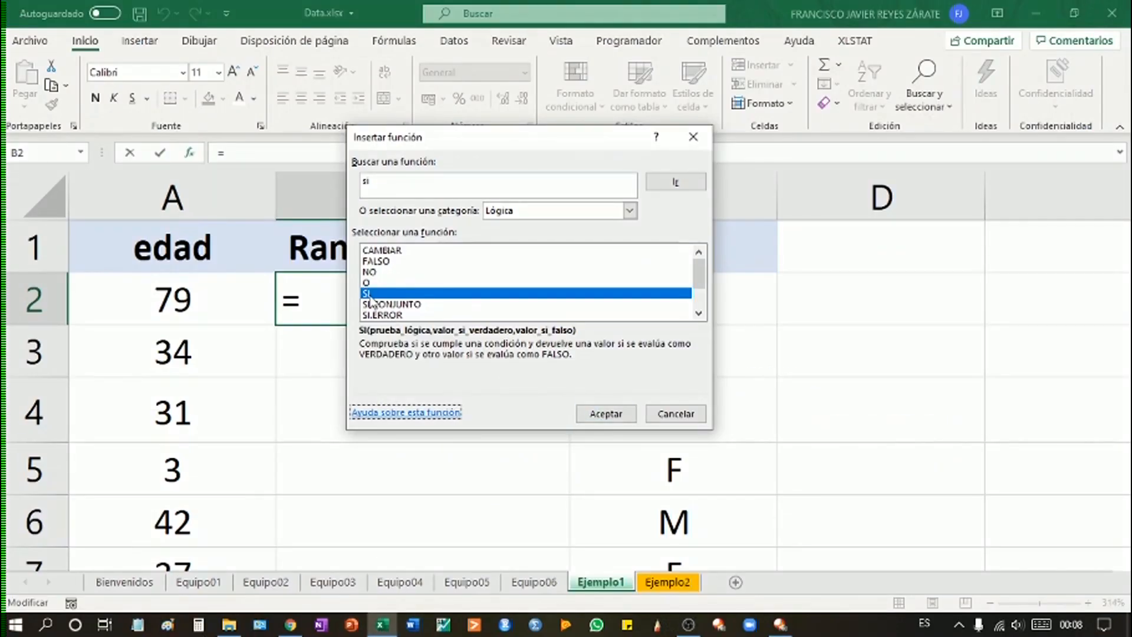
Insert the SI function into cell B2 and reposition its arguments dialog slightly lower
{"action": "left_click", "coordinate": [371, 295]}
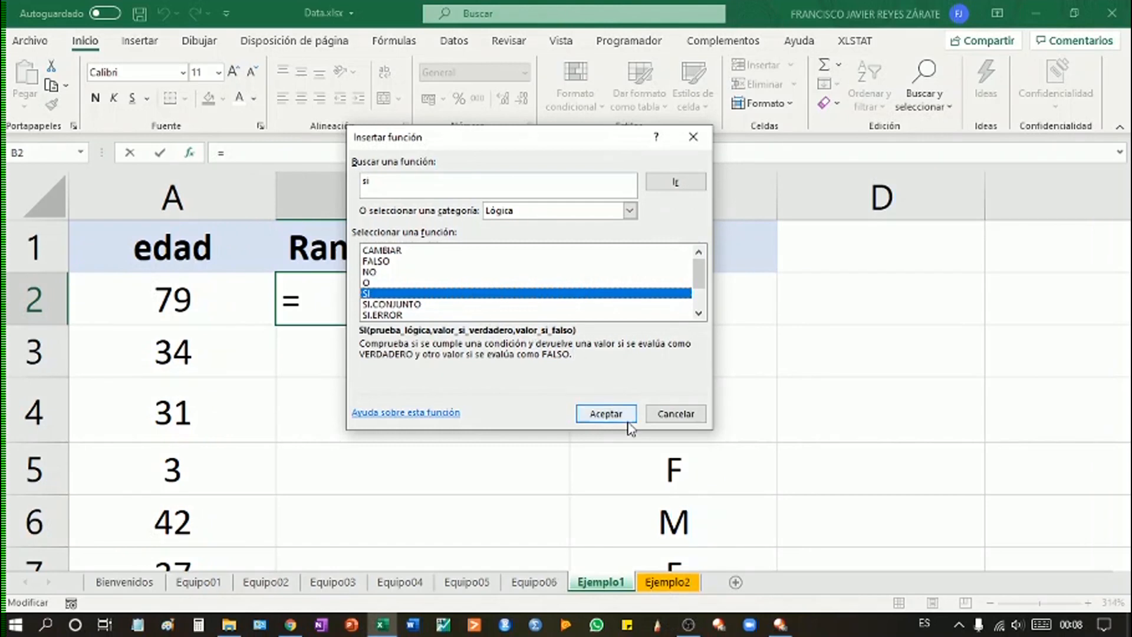
{"action": "left_click", "coordinate": [611, 415]}
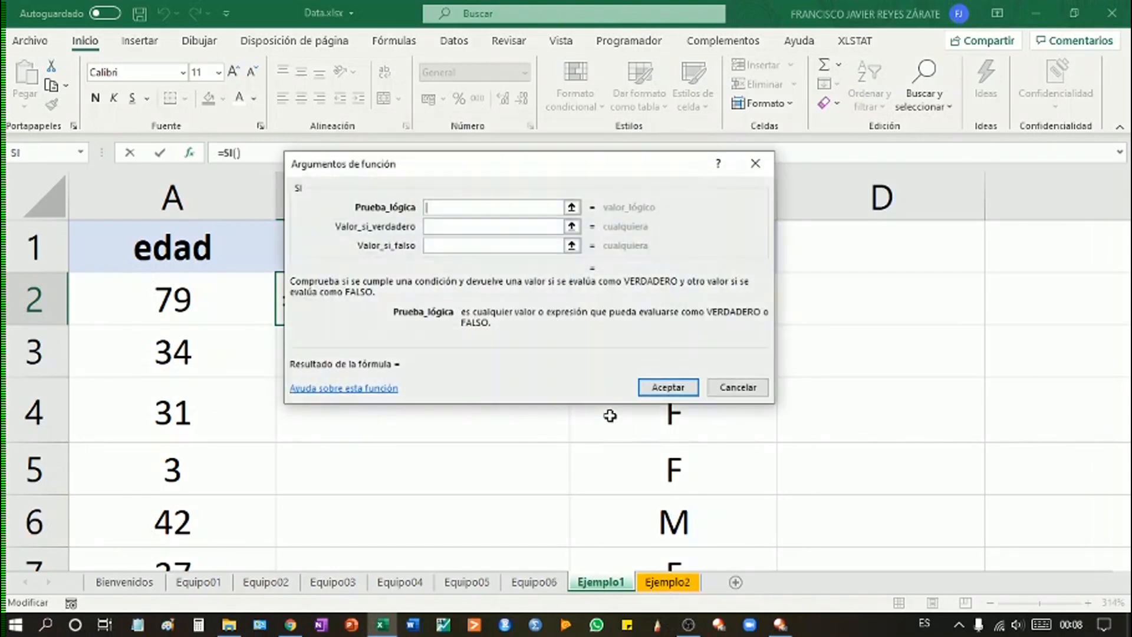
{"action": "left_click_drag", "start_coordinate": [445, 169], "coordinate": [436, 227]}
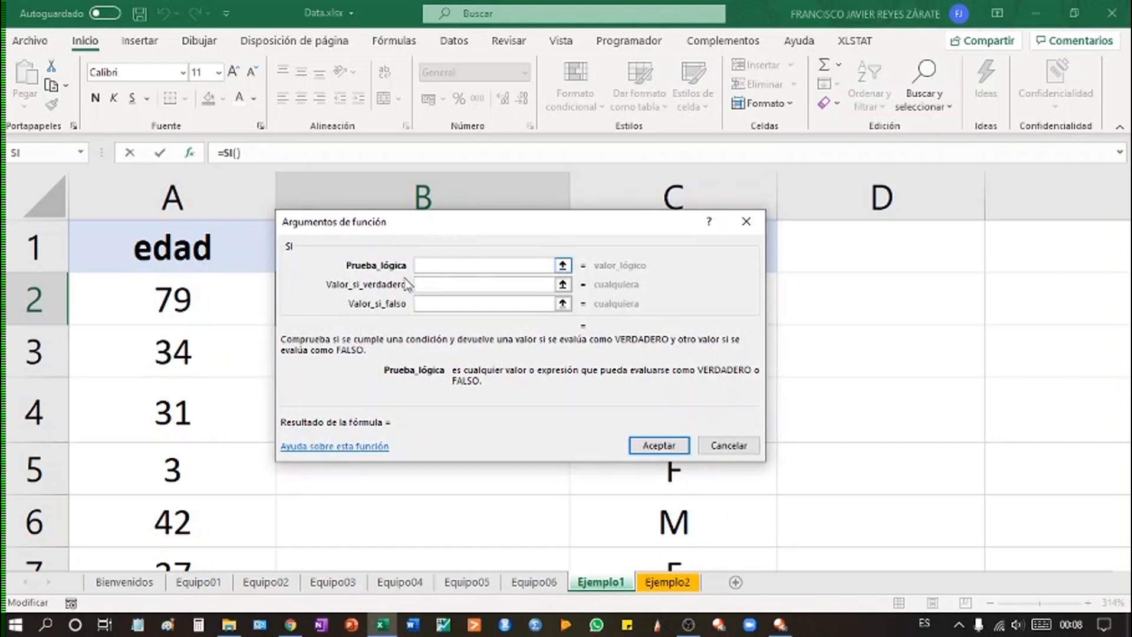
Set the logical test of the SI function to A2<=40
{"action": "left_click", "coordinate": [184, 307]}
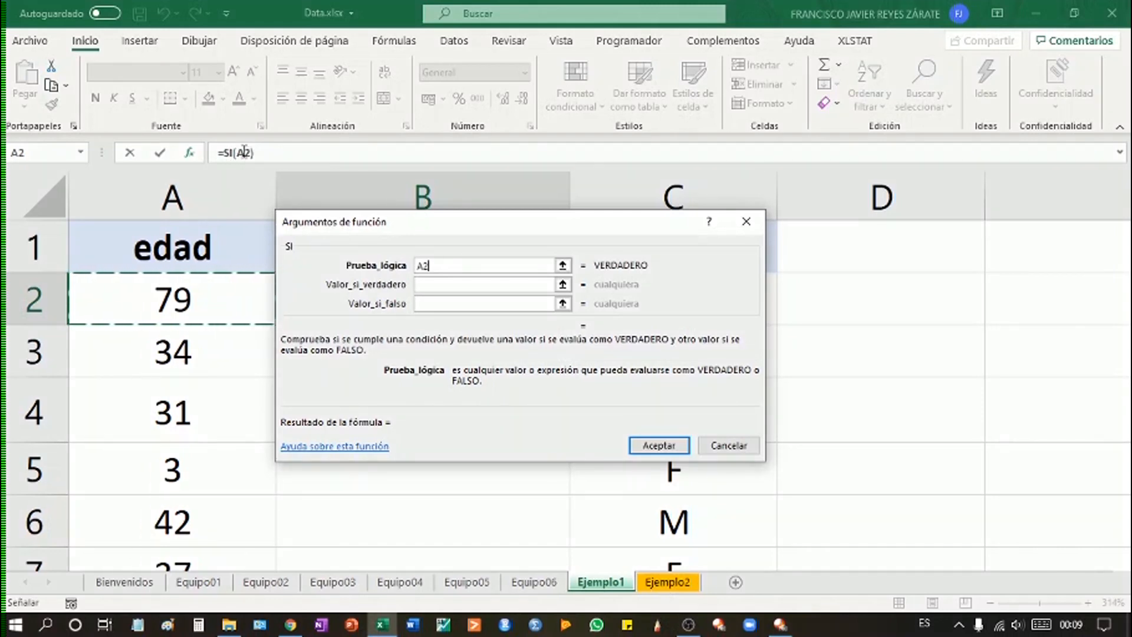
{"action": "left_click", "coordinate": [453, 285]}
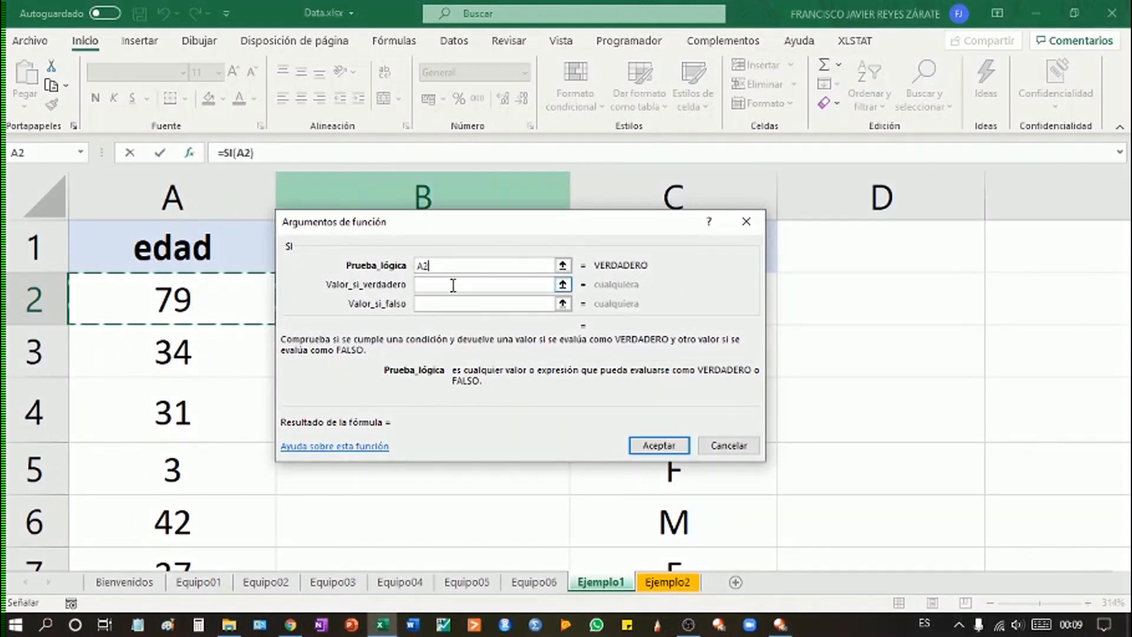
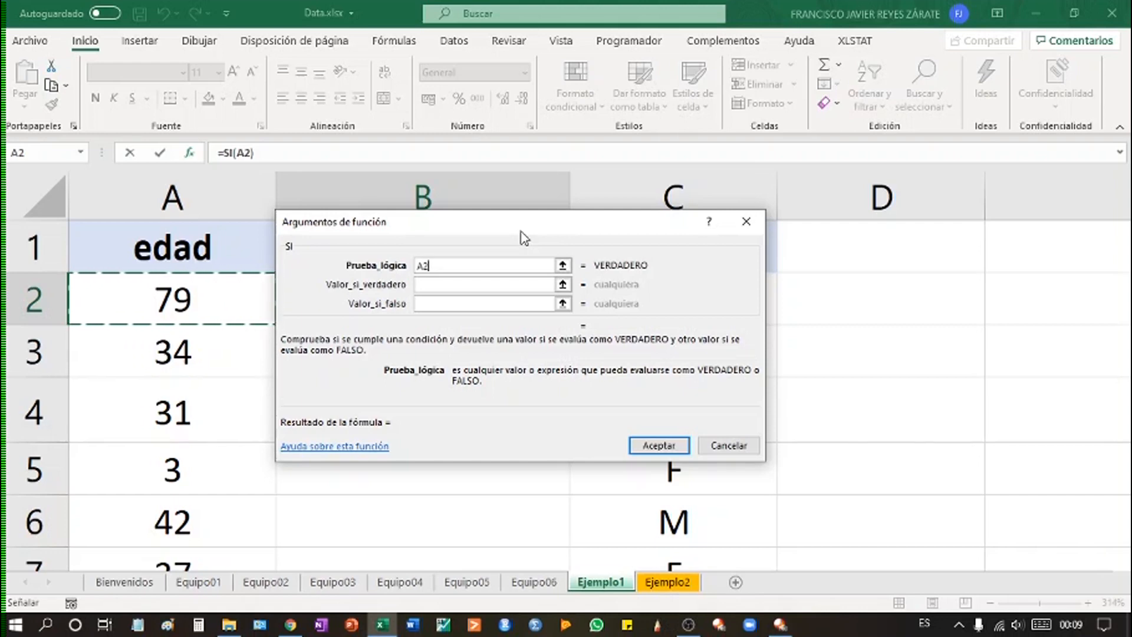
{"action": "type", "text": "<="}
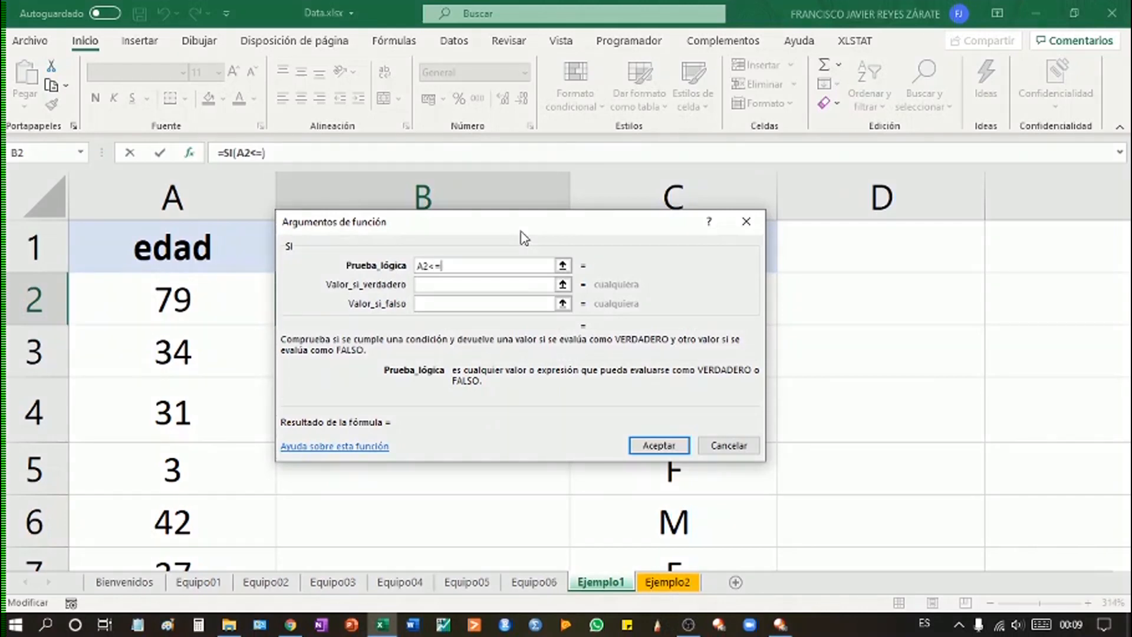
{"action": "type", "text": "40"}
{"action": "left_click", "coordinate": [488, 283]}
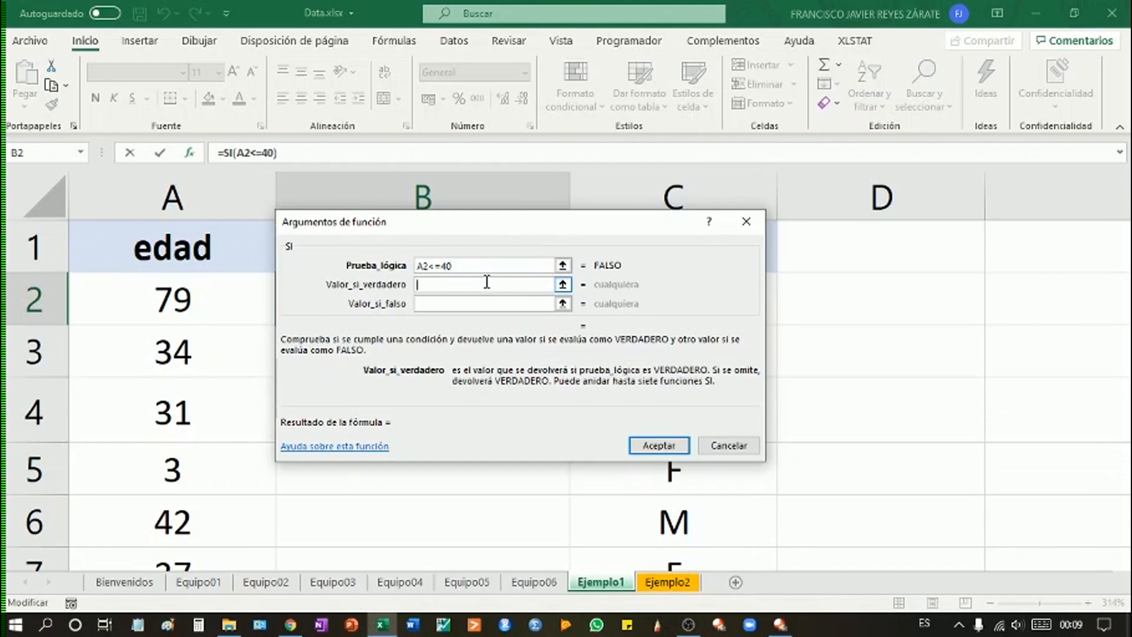
{"action": "left_click", "coordinate": [487, 266]}
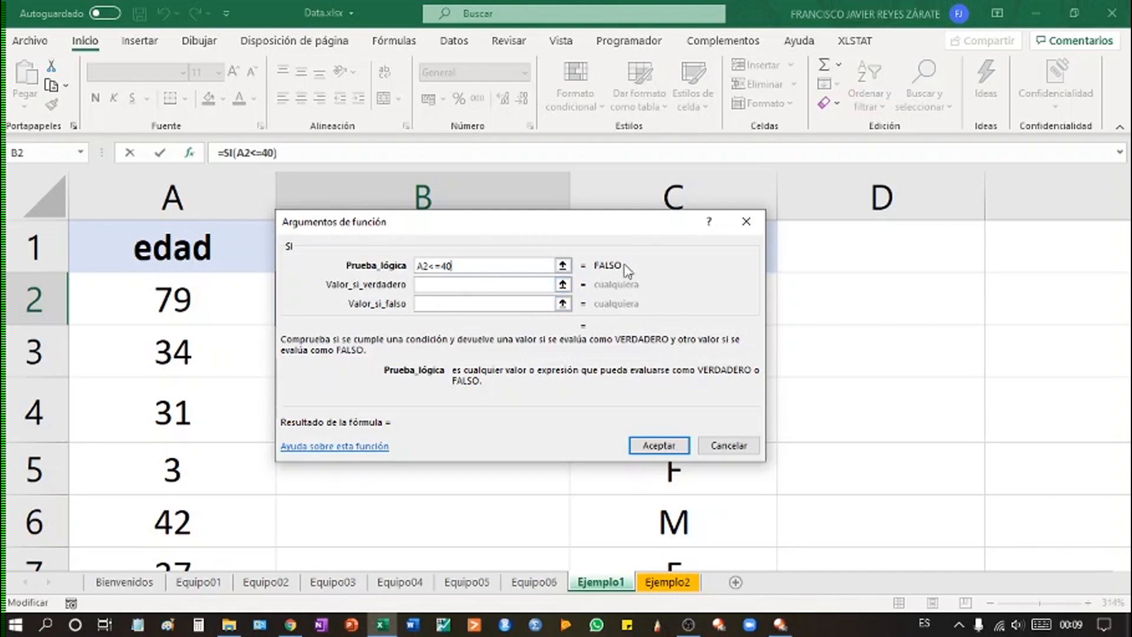
{"action": "left_click", "coordinate": [490, 285]}
{"action": "left_click", "coordinate": [477, 265]}
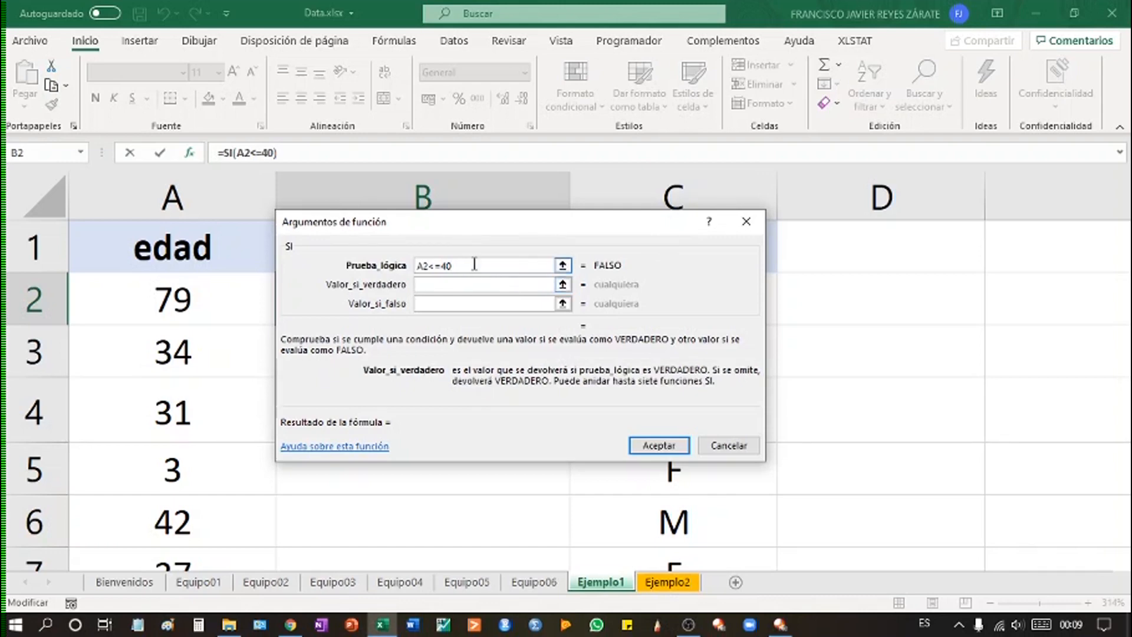
Enter "Es menor a" as the start of the SI function's value if true
{"action": "left_click", "coordinate": [463, 287]}
{"action": "type", "text": "Es menor a"}
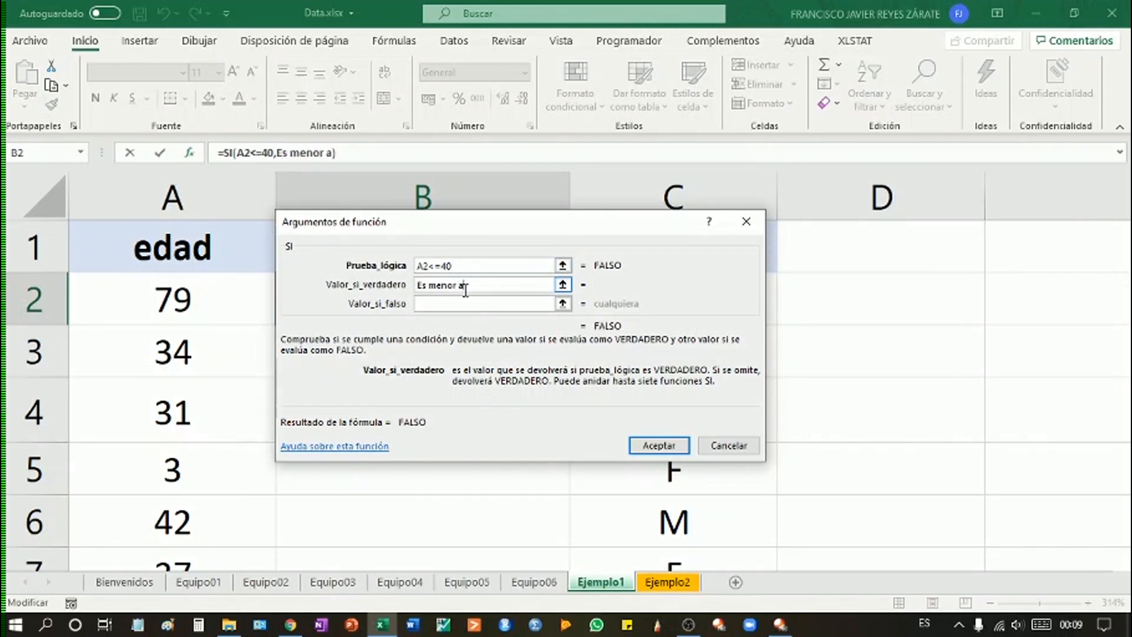
Complete the SI function in B2, returning "Es menor o igual a 40 años" when true and "Es mayor a 40 años" when false
{"action": "key", "text": "BackSpace"}
{"action": "type", "text": "o igual a 40 años"}
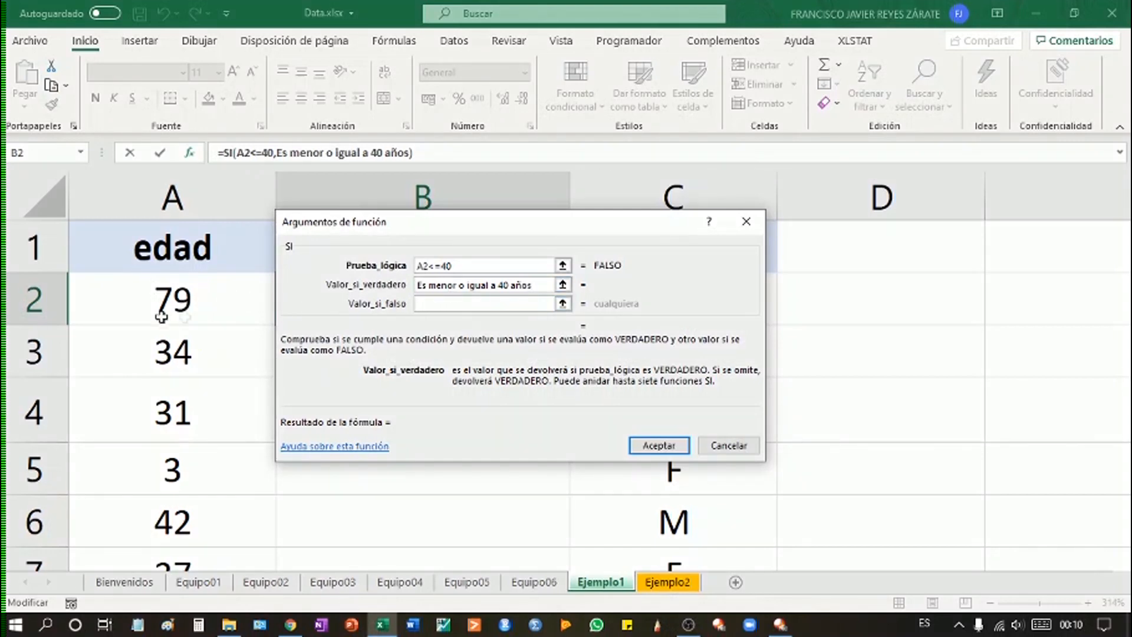
{"action": "left_click", "coordinate": [432, 305]}
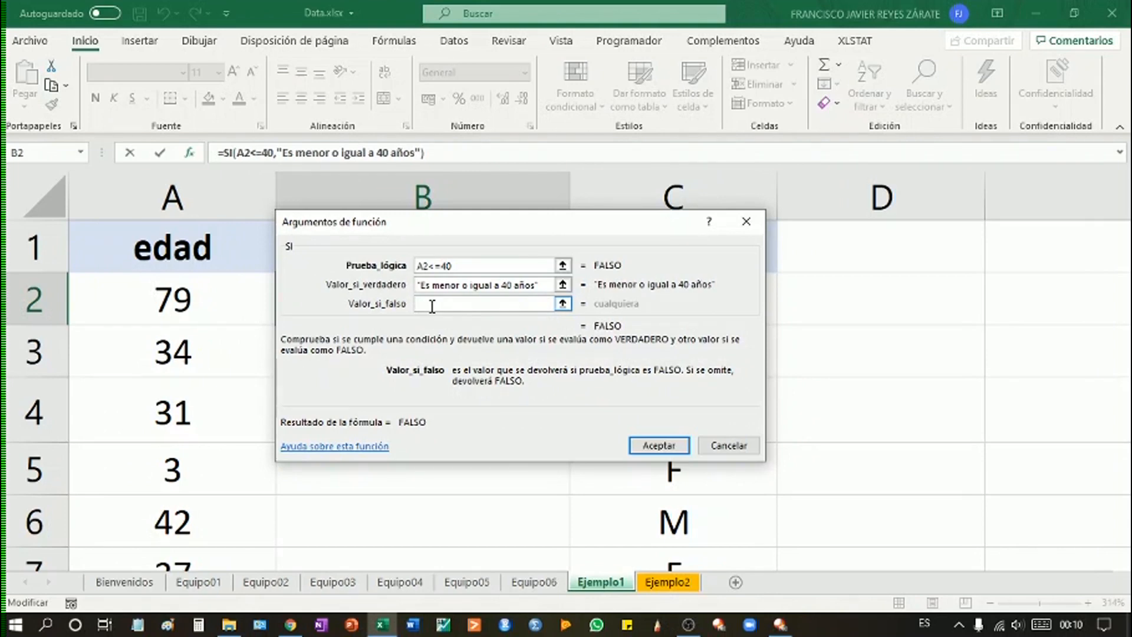
{"action": "type", "text": "Es mayor"}
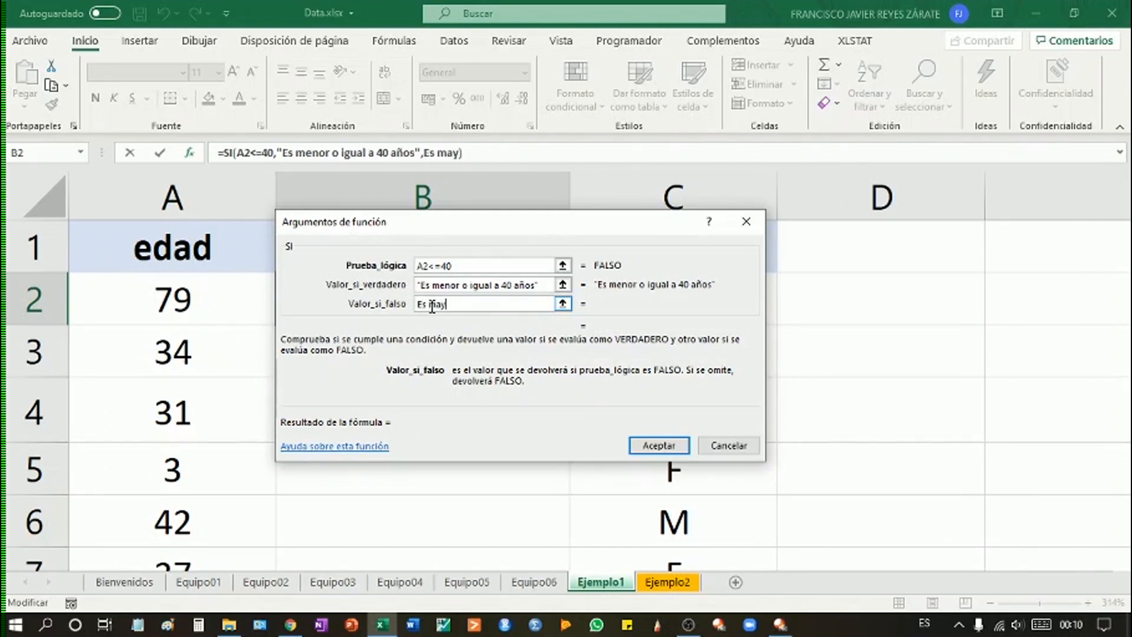
{"action": "type", "text": " a 40 años"}
{"action": "left_click", "coordinate": [658, 451]}
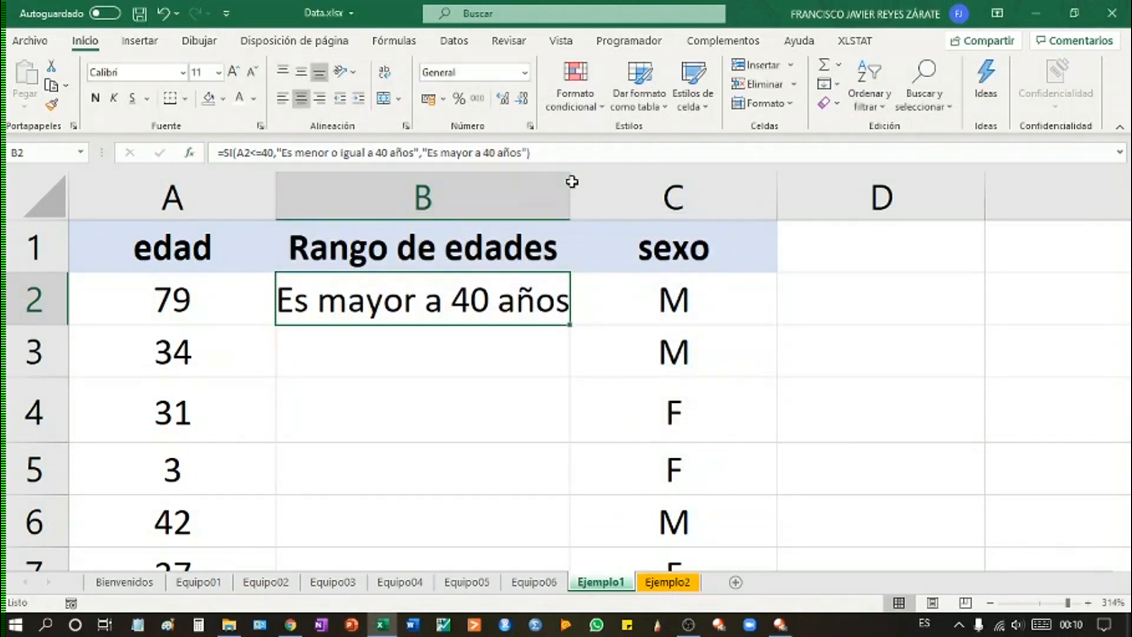
Copy the B2 formula down through B8 and fit column B's width to its contents
{"action": "left_click", "coordinate": [603, 342]}
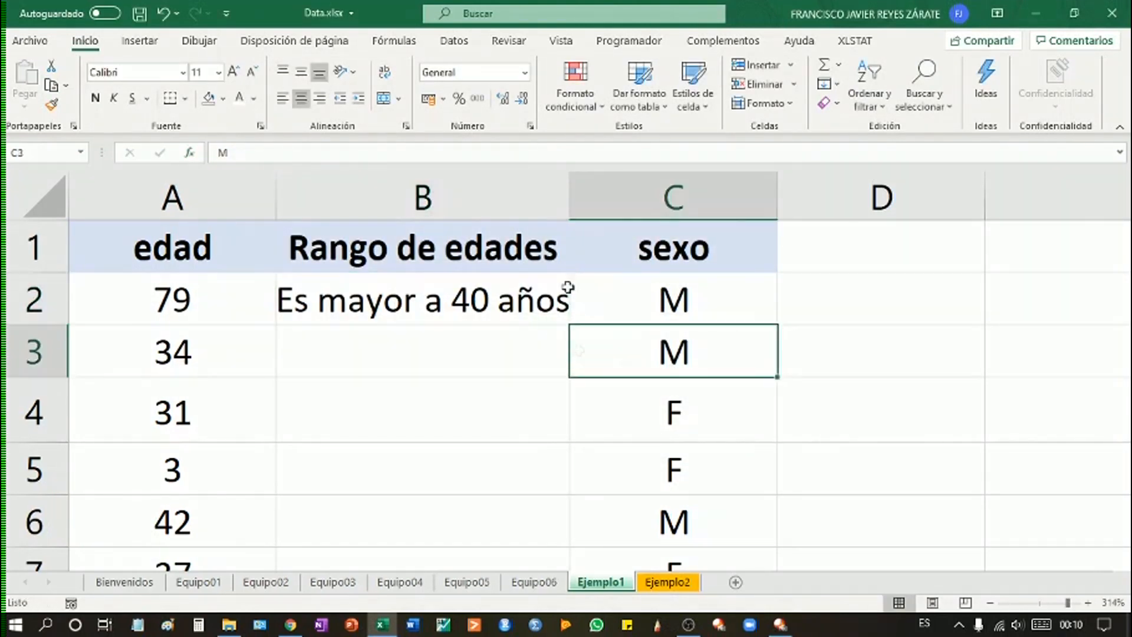
{"action": "double_click", "coordinate": [576, 193]}
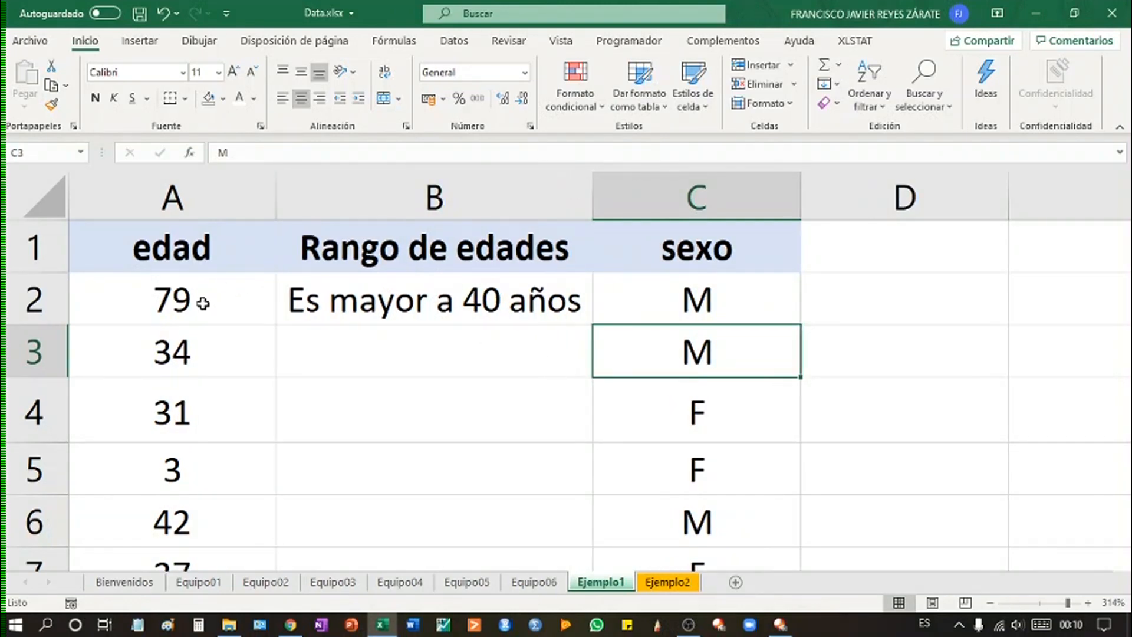
{"action": "left_click", "coordinate": [365, 304]}
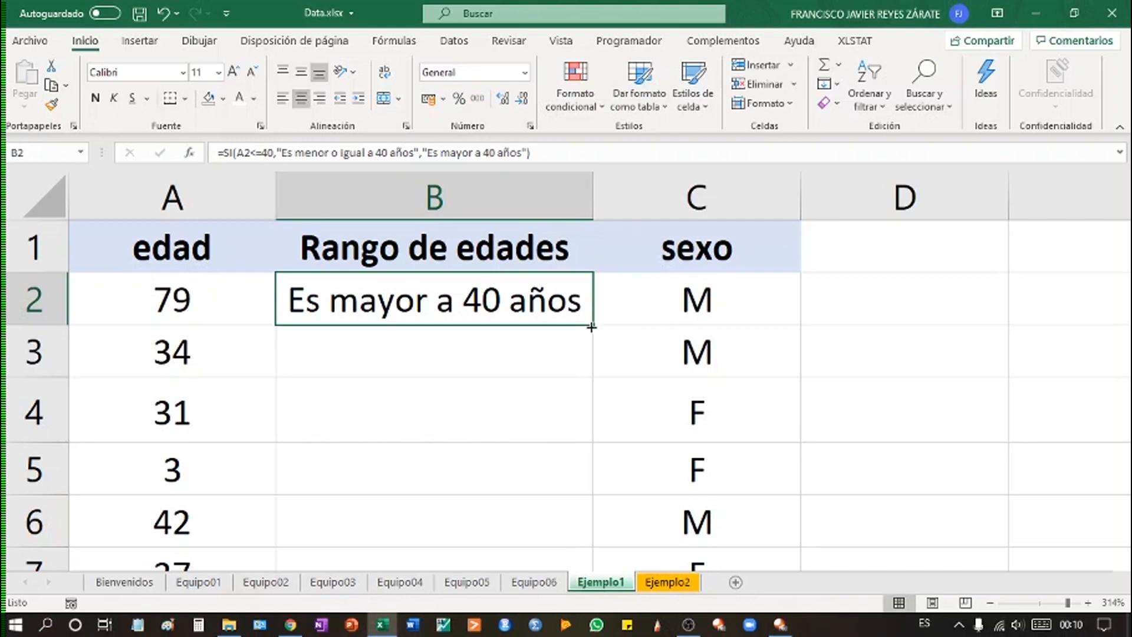
{"action": "left_click_drag", "start_coordinate": [592, 326], "coordinate": [590, 373]}
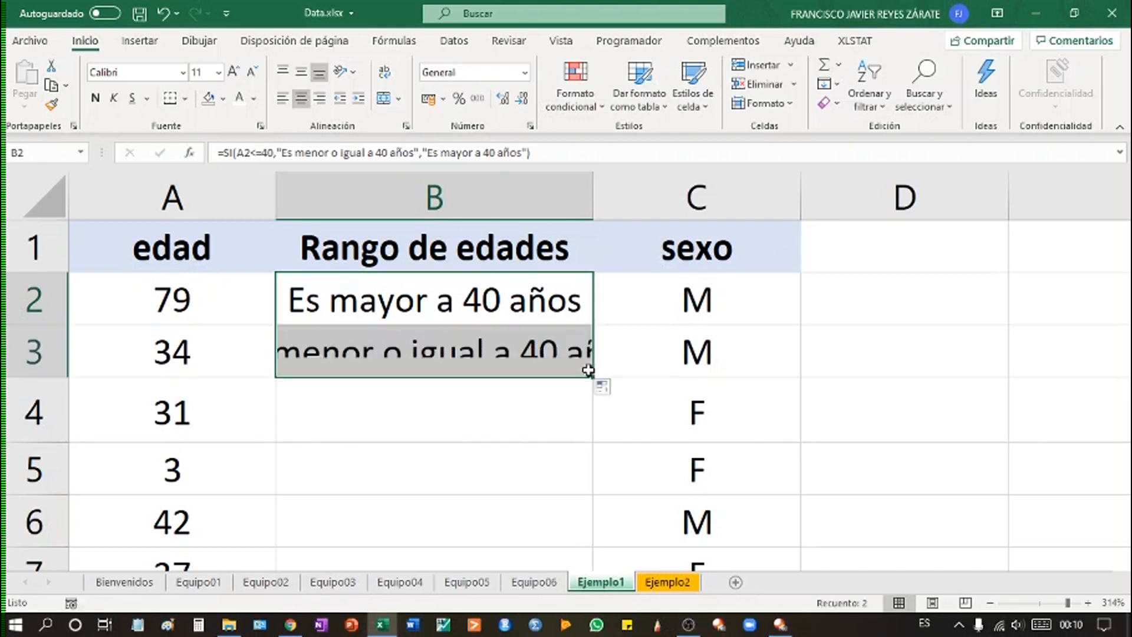
{"action": "double_click", "coordinate": [594, 197]}
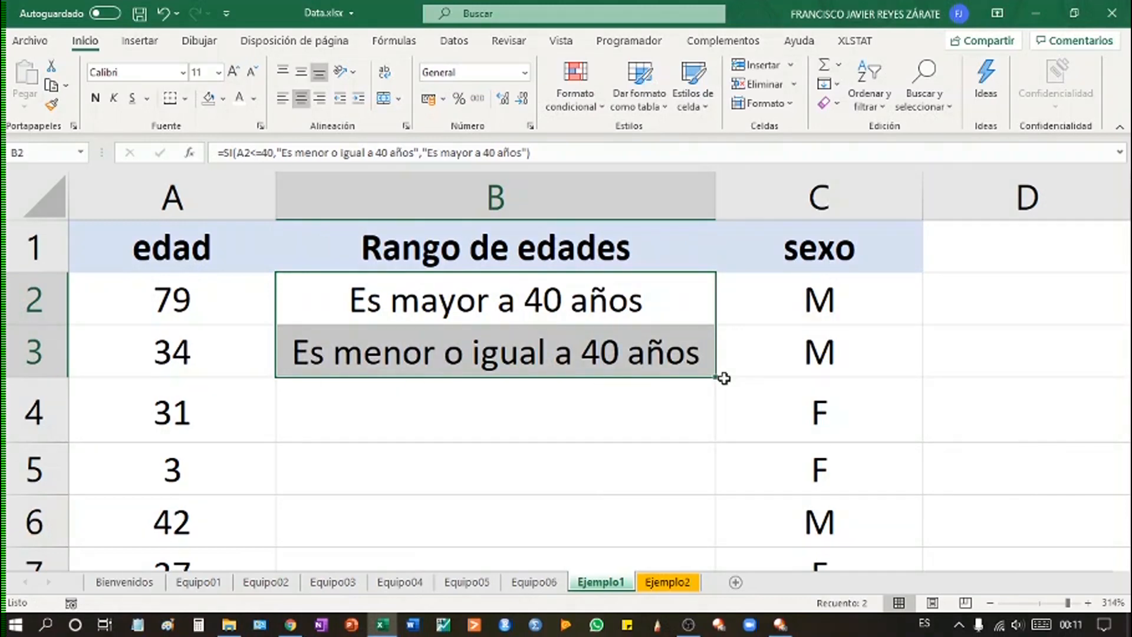
{"action": "left_click_drag", "start_coordinate": [717, 378], "coordinate": [718, 496]}
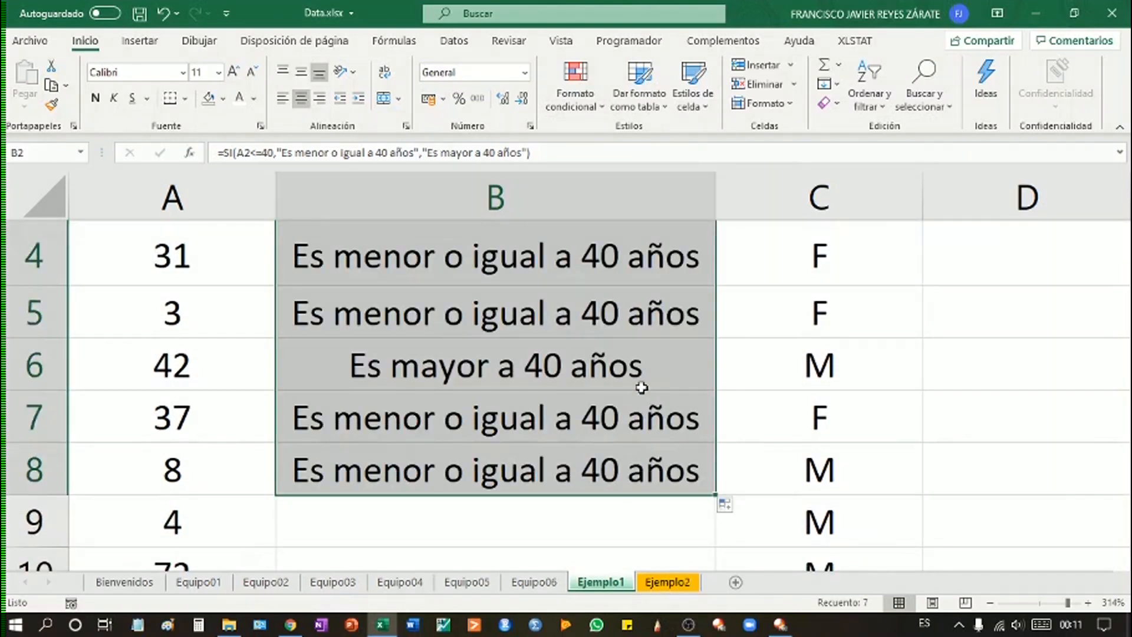
Review the age-range classifications in column B alongside the edad and sexo columns
{"action": "scroll", "coordinate": [642, 388], "scroll_direction": "up", "scroll_amount": 1}
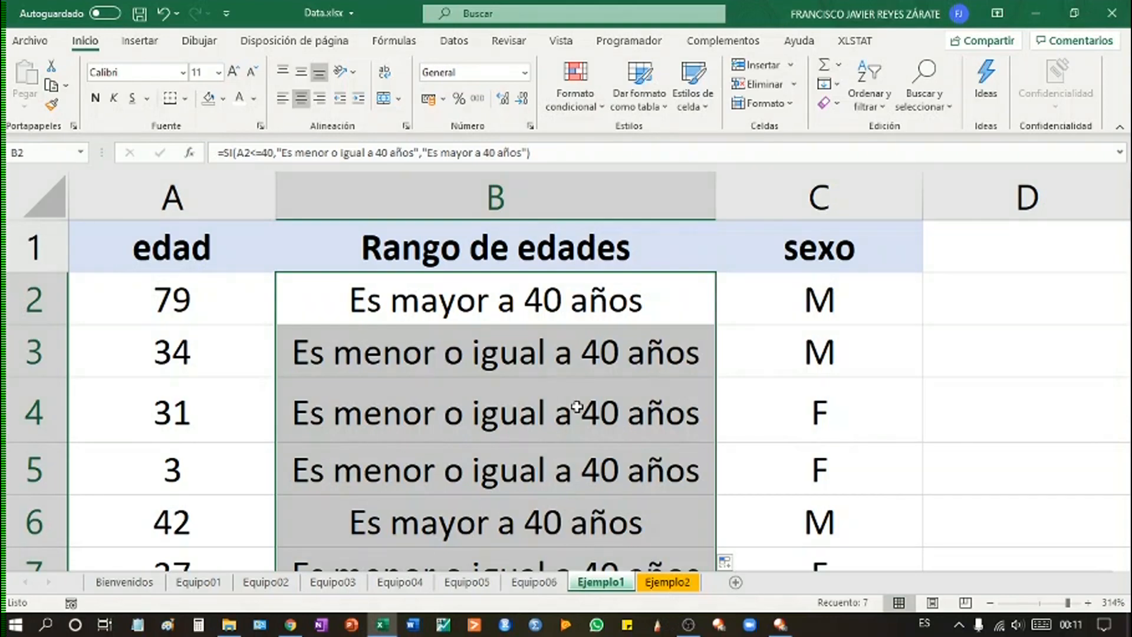
{"action": "scroll", "coordinate": [577, 407], "scroll_direction": "down", "scroll_amount": 1}
{"action": "scroll", "coordinate": [576, 403], "scroll_direction": "up", "scroll_amount": 1}
{"action": "left_click", "coordinate": [480, 246]}
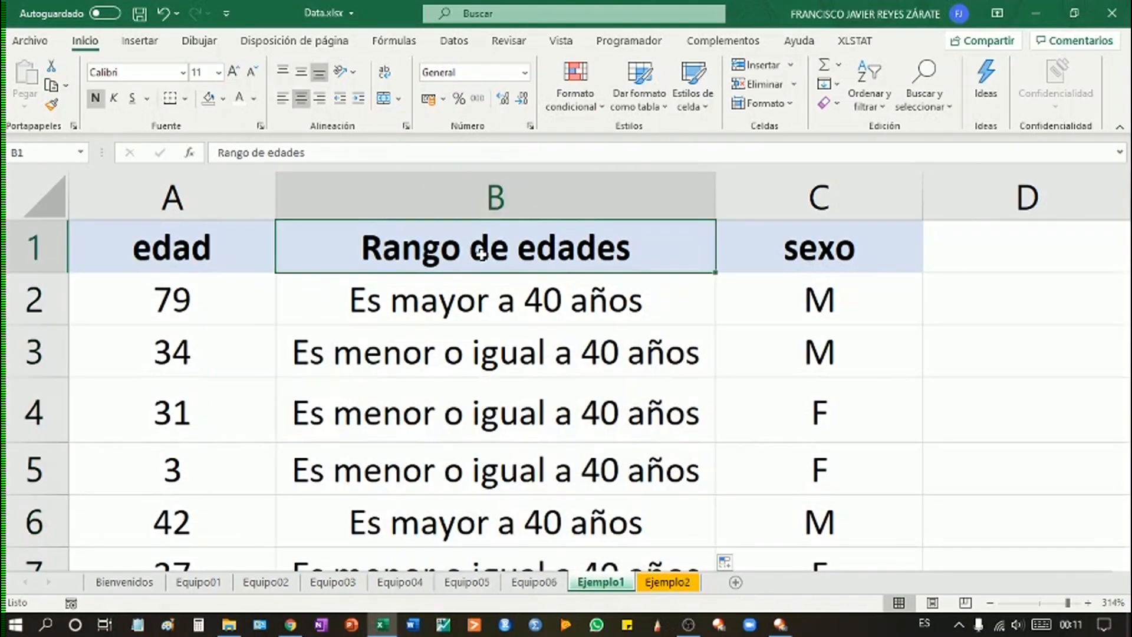
{"action": "left_click", "coordinate": [551, 300]}
{"action": "left_click_drag", "start_coordinate": [551, 300], "coordinate": [575, 528]}
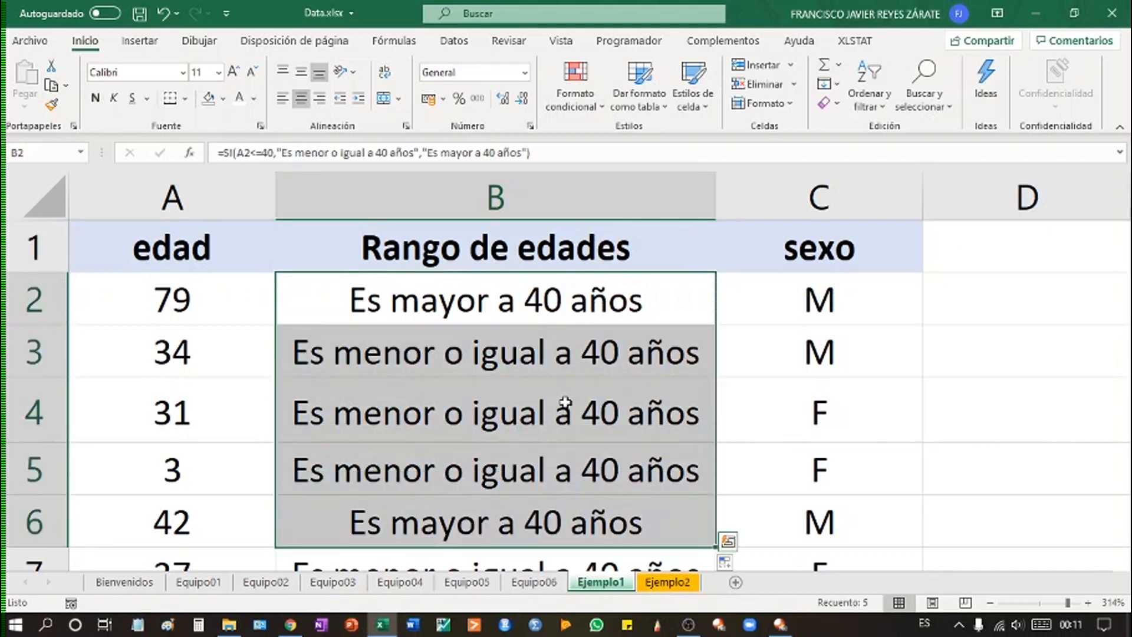
{"action": "left_click", "coordinate": [571, 250]}
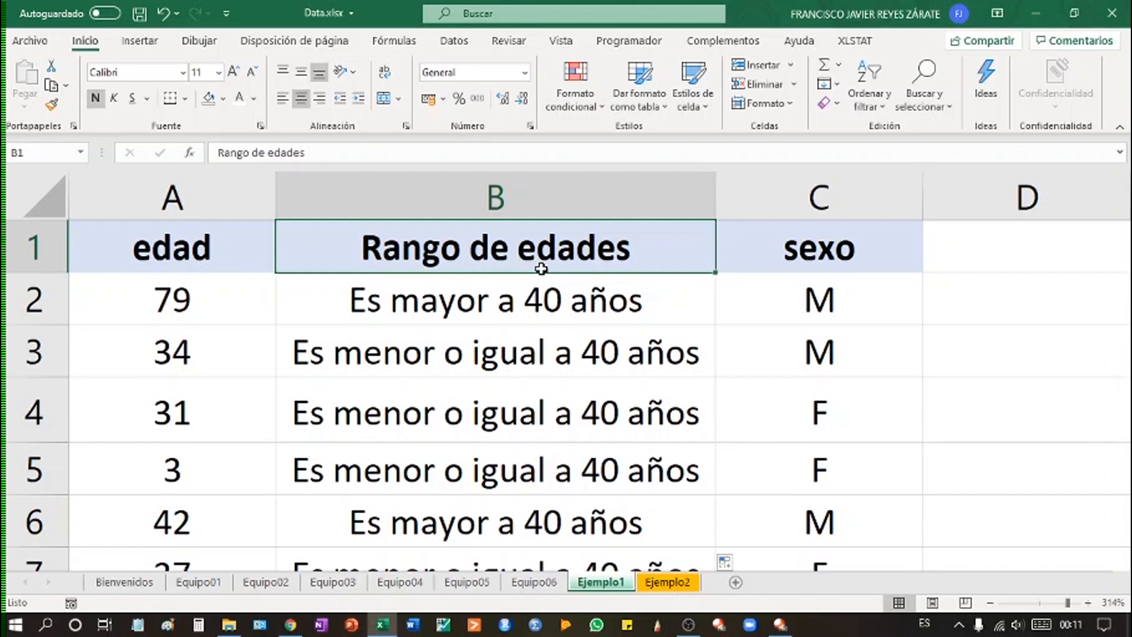
{"action": "left_click_drag", "start_coordinate": [880, 246], "coordinate": [857, 470]}
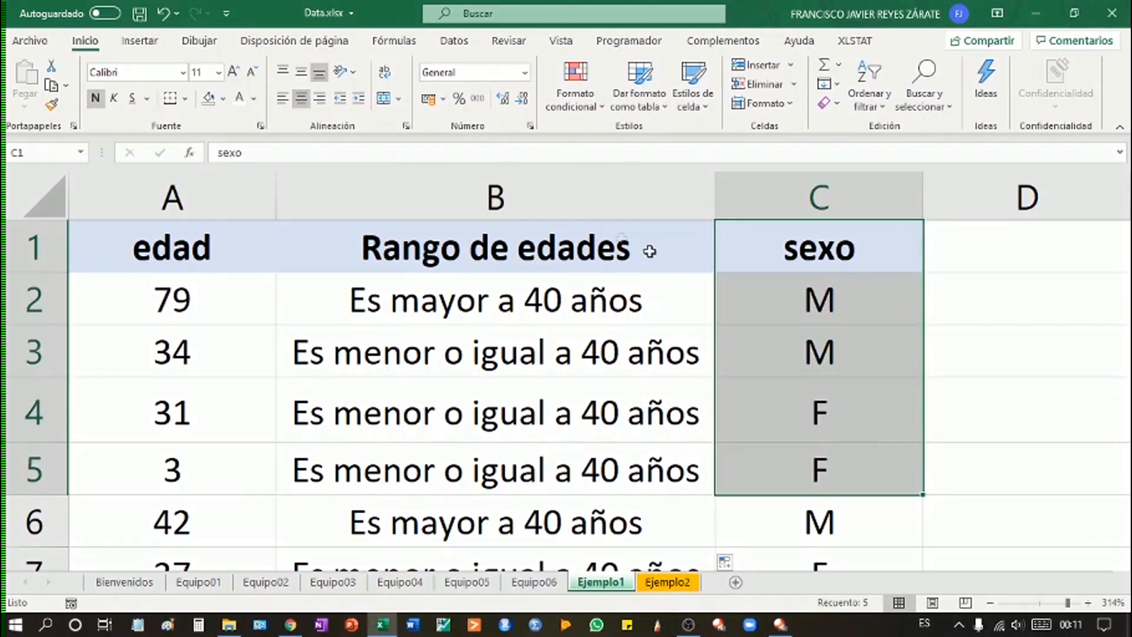
{"action": "left_click", "coordinate": [605, 250]}
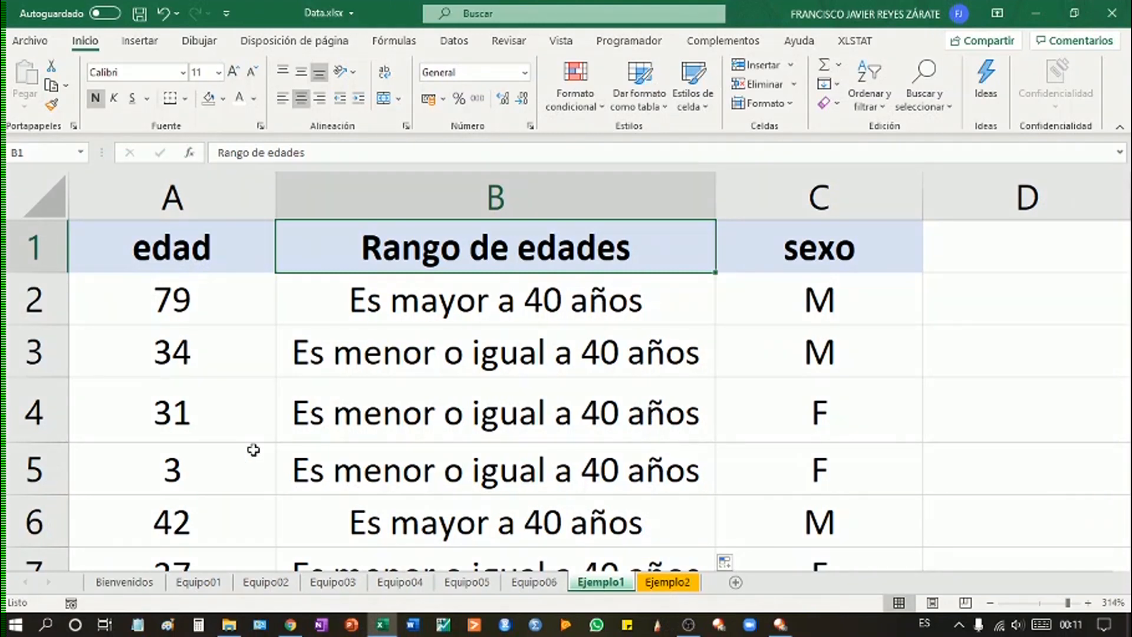
{"action": "scroll", "coordinate": [247, 447], "scroll_direction": "down", "scroll_amount": 2}
{"action": "scroll", "coordinate": [242, 447], "scroll_direction": "up", "scroll_amount": 2}
Clear all the SI formulas under the Rango de edades heading, starting from B2
{"action": "left_click", "coordinate": [515, 300]}
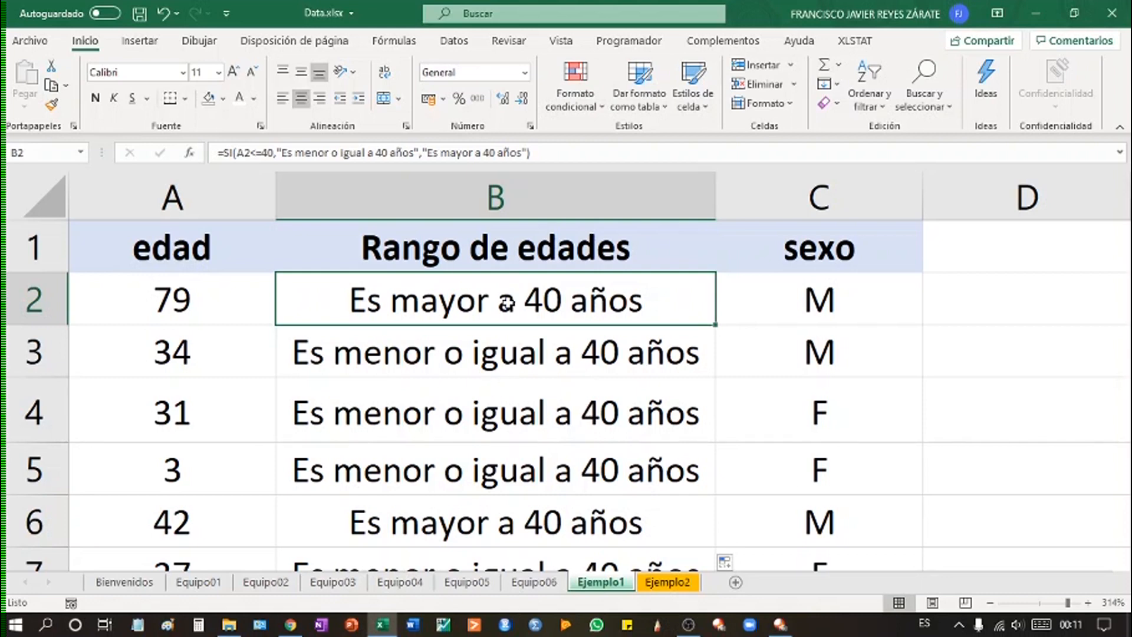
{"action": "key", "text": "ctrl+shift+Down"}
{"action": "key", "text": "Delete"}
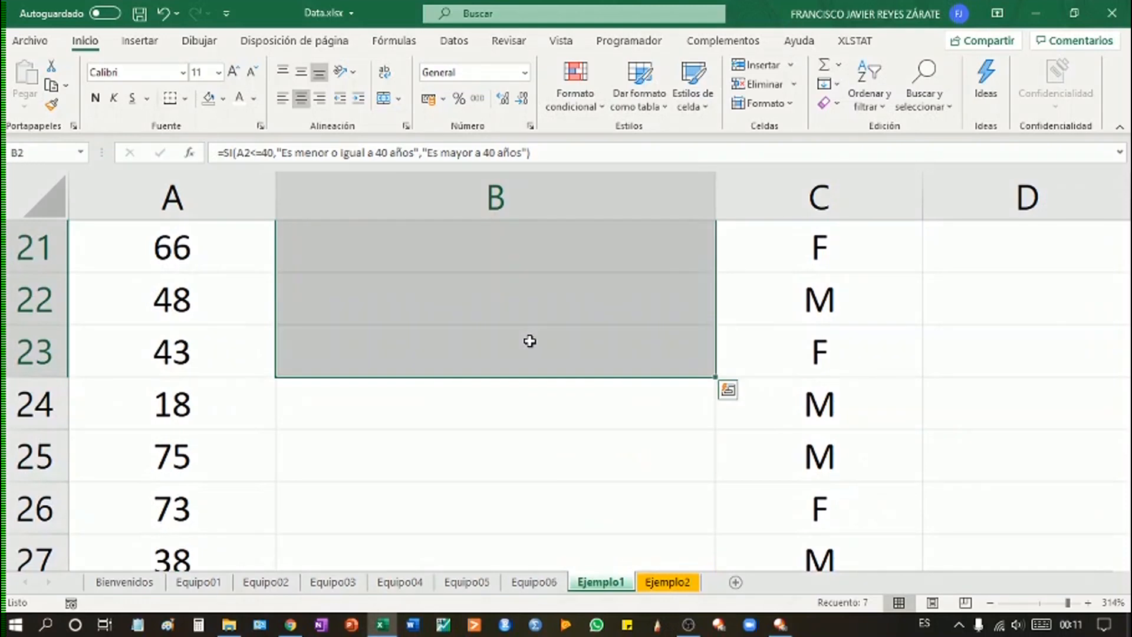
{"action": "scroll", "coordinate": [530, 340], "scroll_direction": "up", "scroll_amount": 6}
{"action": "scroll", "coordinate": [530, 341], "scroll_direction": "up", "scroll_amount": 2}
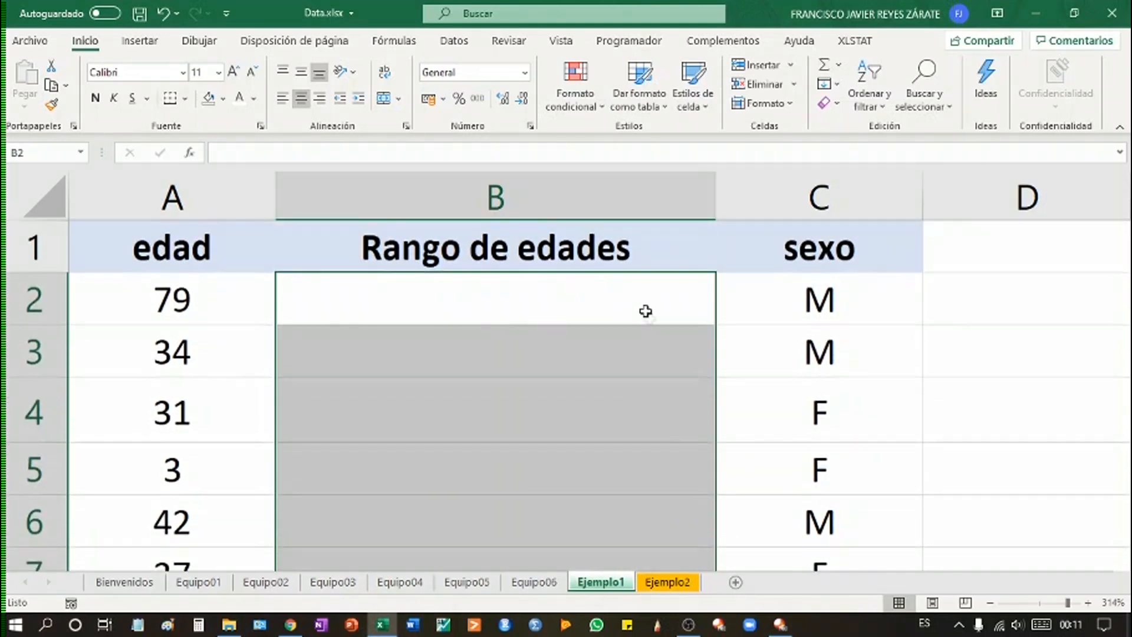
Widen column B to make room for a long formula
{"action": "left_click", "coordinate": [714, 171]}
{"action": "left_click", "coordinate": [1055, 437]}
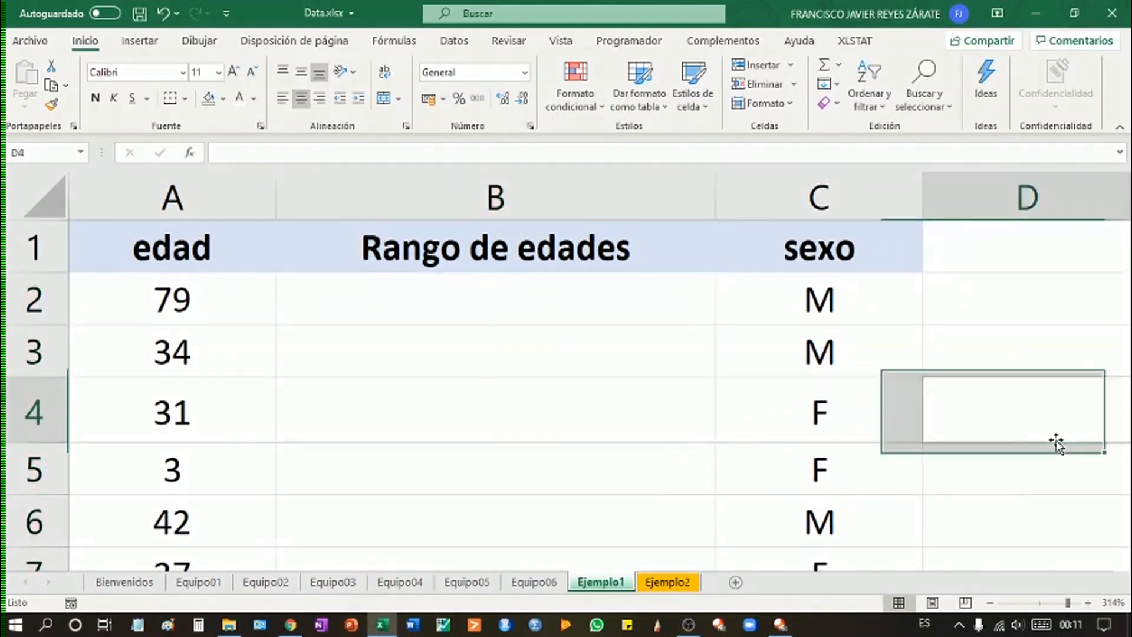
{"action": "left_click", "coordinate": [707, 201]}
{"action": "left_click", "coordinate": [779, 305]}
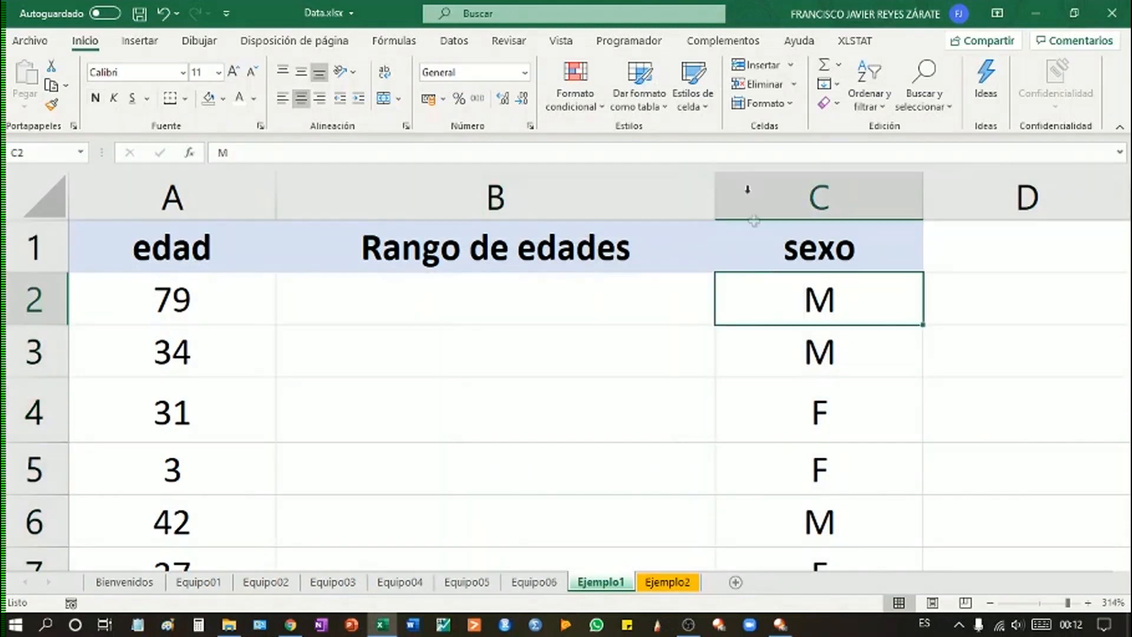
{"action": "left_click_drag", "start_coordinate": [721, 192], "coordinate": [1085, 300]}
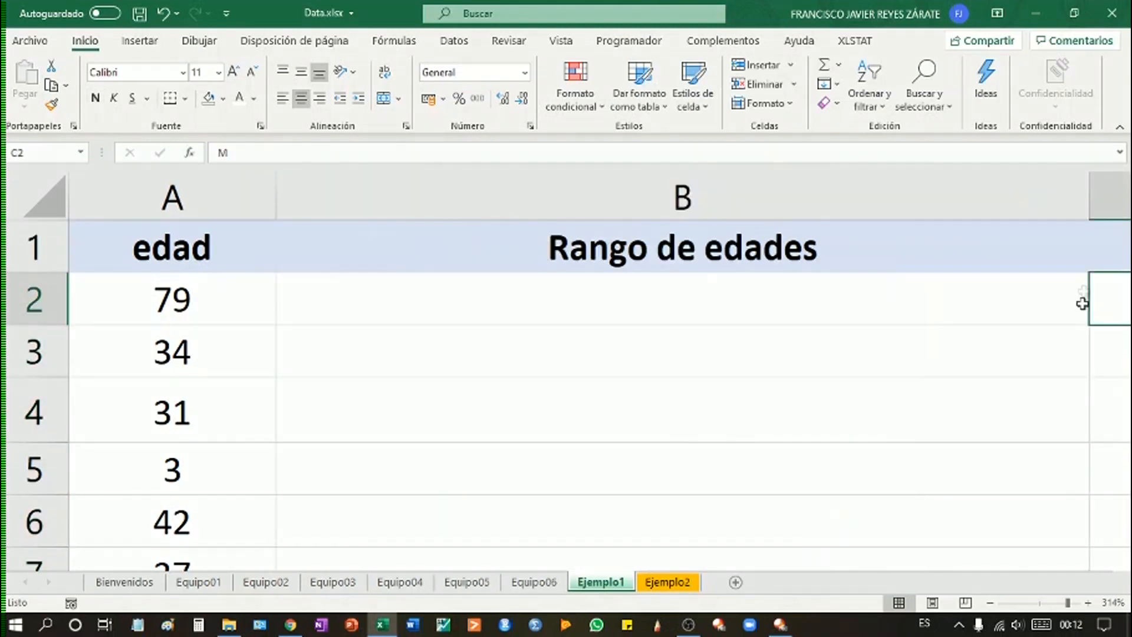
Reduce the sheet zoom to 200% and widen column B until it fills the rest of the visible sheet
{"action": "left_click", "coordinate": [451, 338]}
{"action": "left_click", "coordinate": [990, 603]}
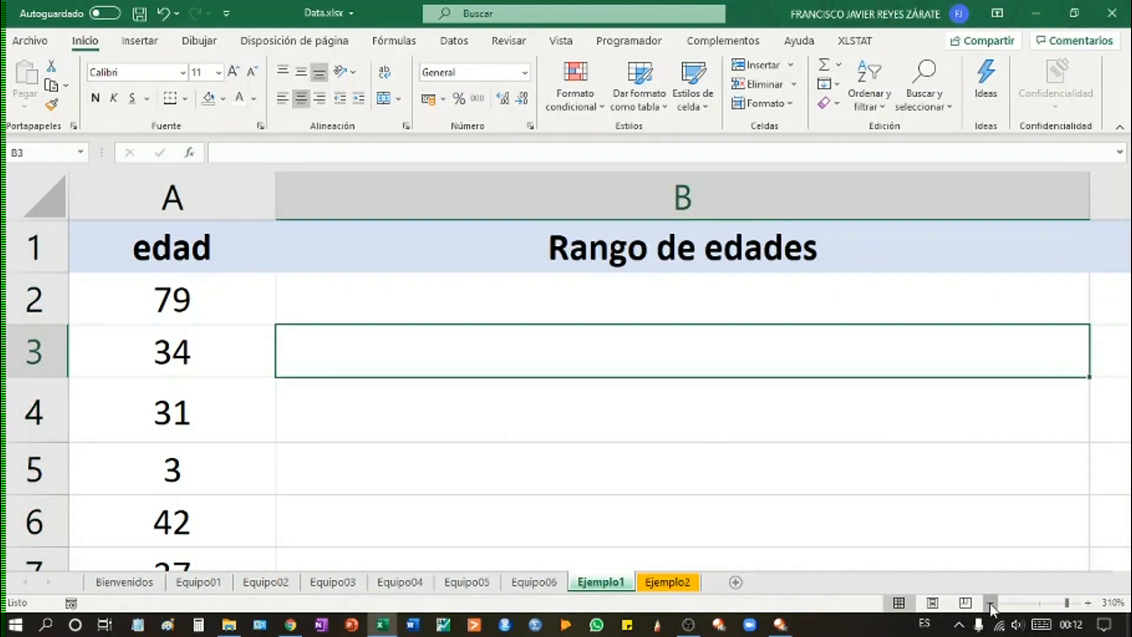
{"action": "left_click", "coordinate": [990, 603]}
{"action": "left_click", "coordinate": [990, 604]}
{"action": "left_click", "coordinate": [989, 603]}
{"action": "left_click", "coordinate": [989, 603]}
{"action": "left_click", "coordinate": [990, 604]}
{"action": "left_click", "coordinate": [989, 603]}
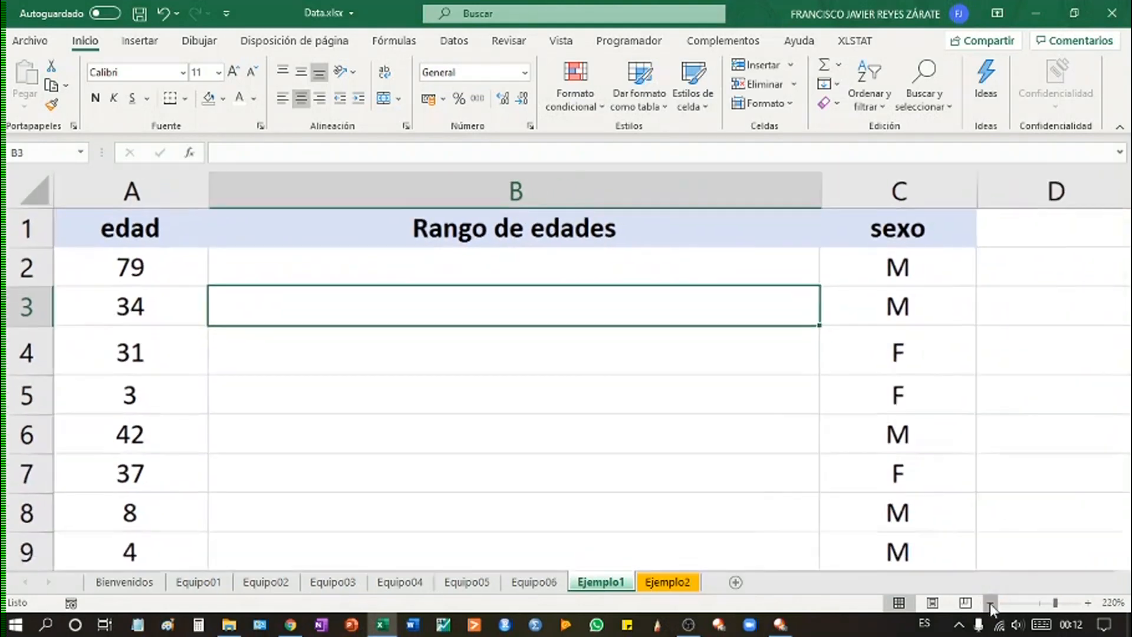
{"action": "left_click", "coordinate": [990, 603]}
{"action": "left_click", "coordinate": [990, 603]}
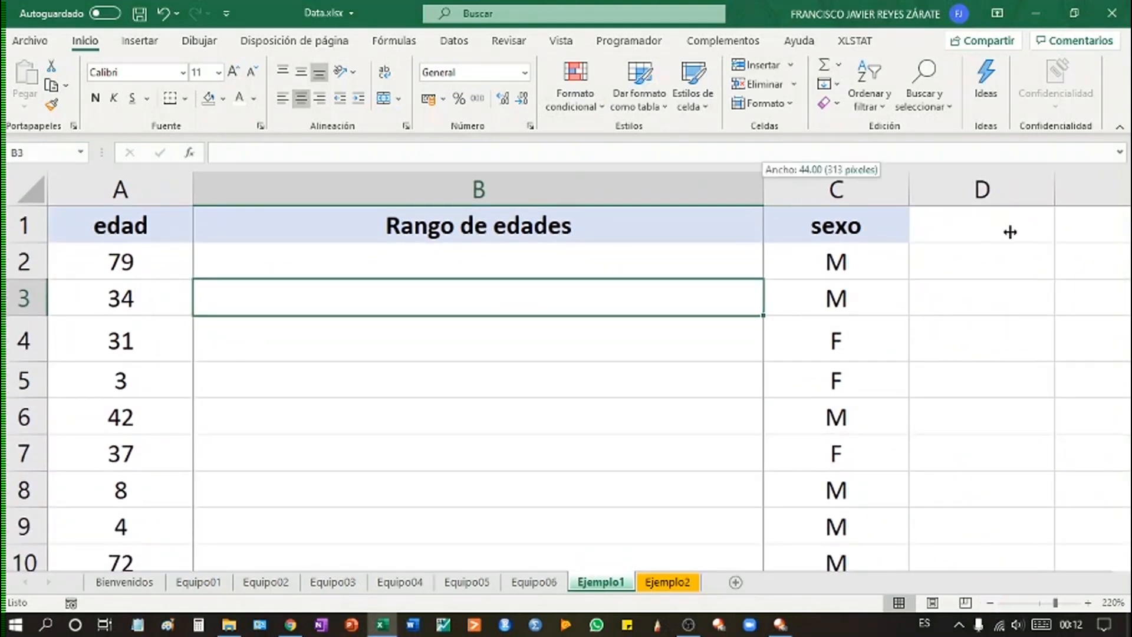
{"action": "left_click_drag", "start_coordinate": [764, 191], "coordinate": [1128, 191]}
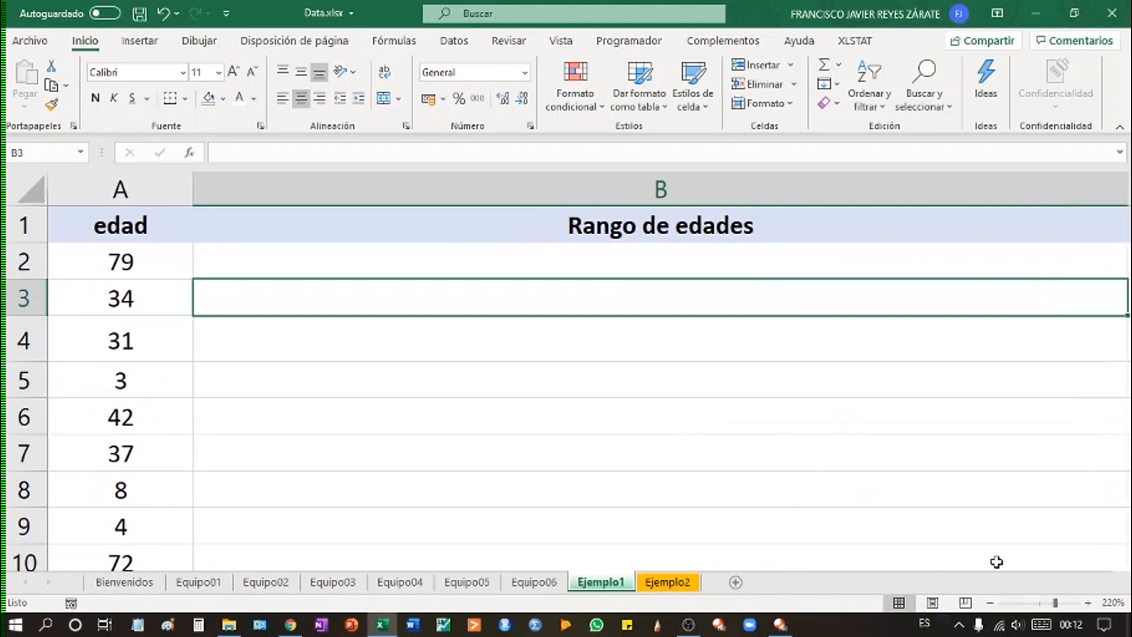
{"action": "left_click", "coordinate": [991, 603]}
{"action": "left_click", "coordinate": [991, 603]}
{"action": "left_click_drag", "start_coordinate": [1029, 188], "coordinate": [1127, 189]}
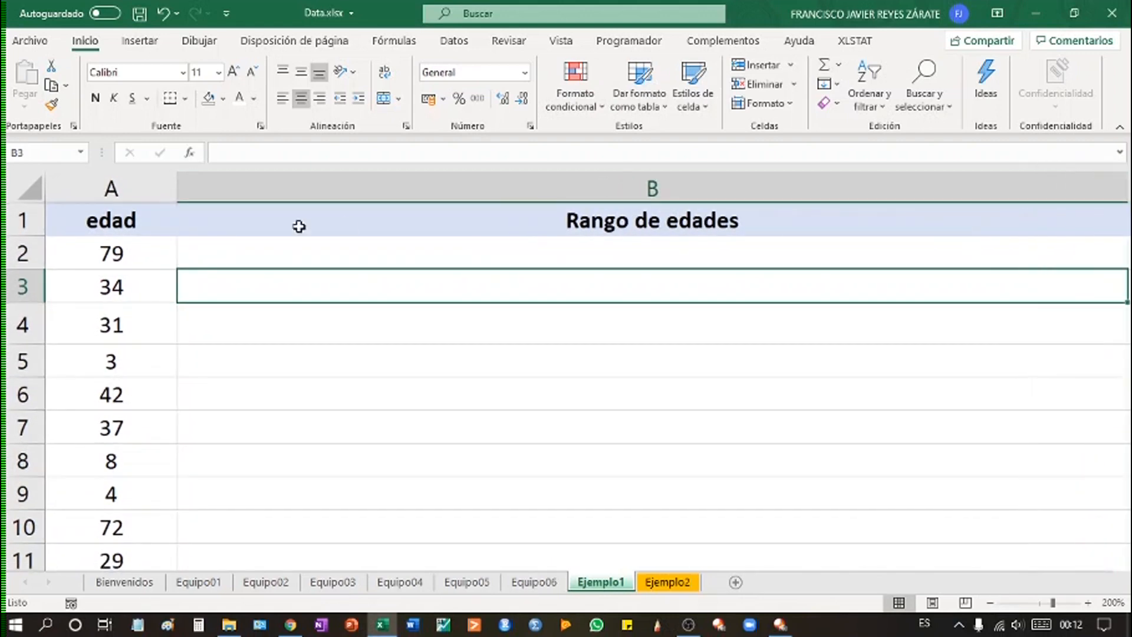
{"action": "left_click", "coordinate": [264, 256]}
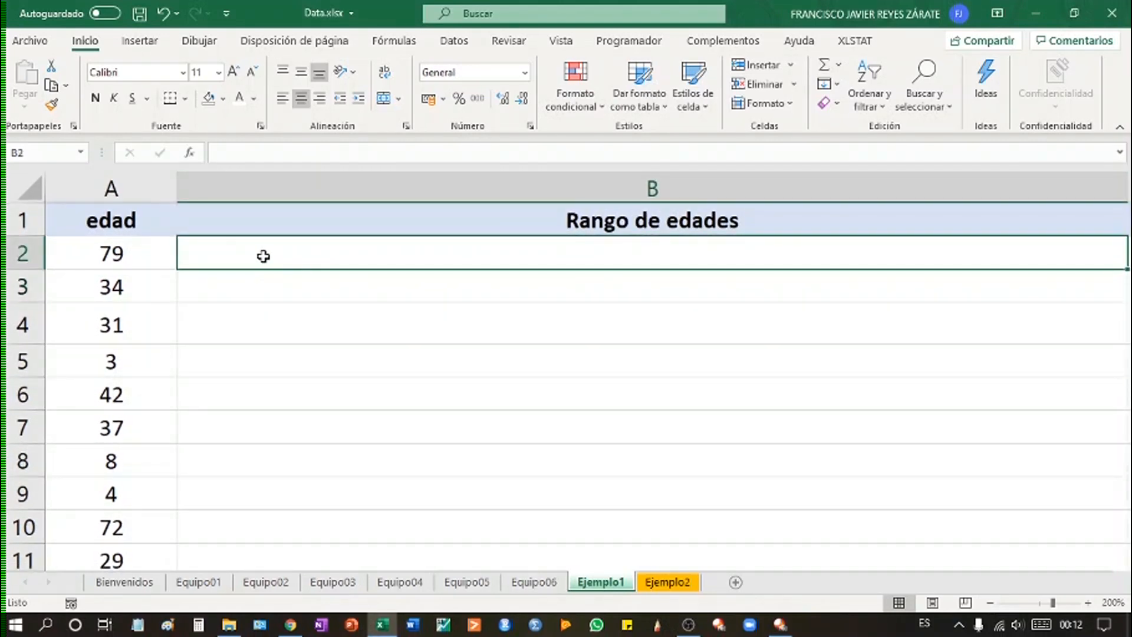
{"action": "type", "text": "="}
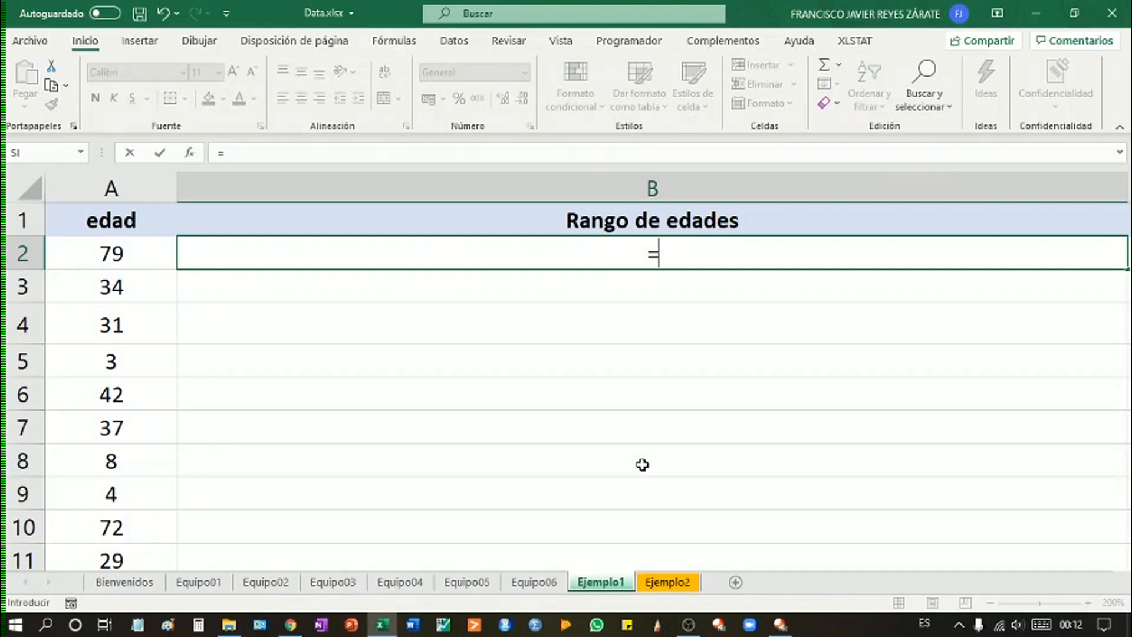
{"action": "key", "text": "Escape"}
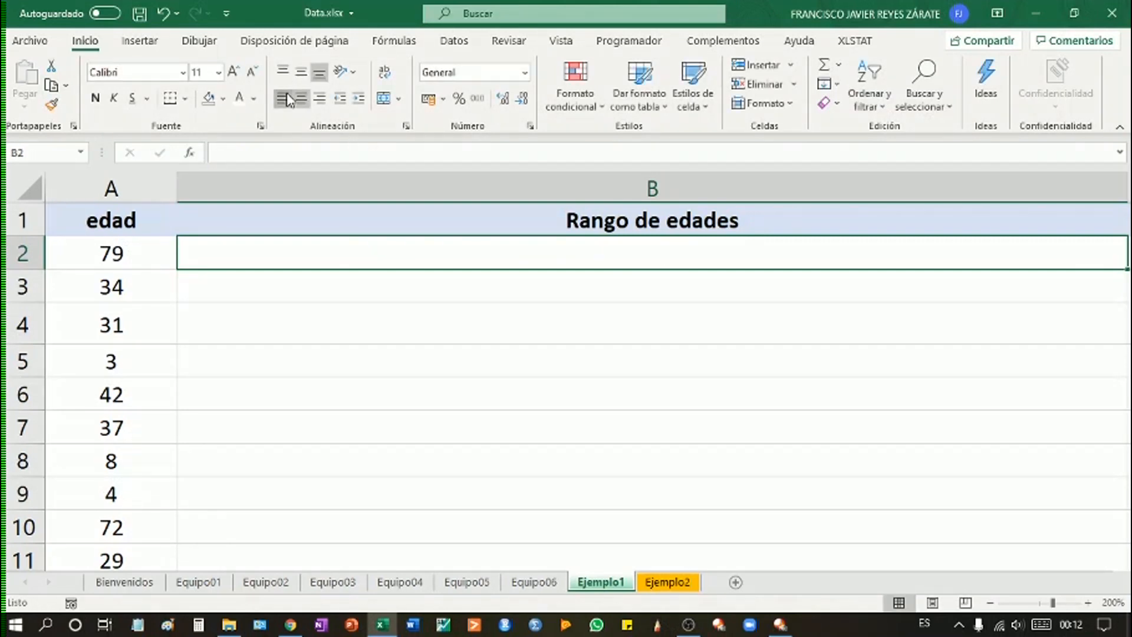
Begin an SI formula in B2 that returns "entre 1 y 20 años" when A2<=20
{"action": "double_click", "coordinate": [305, 250]}
{"action": "type", "text": "="}
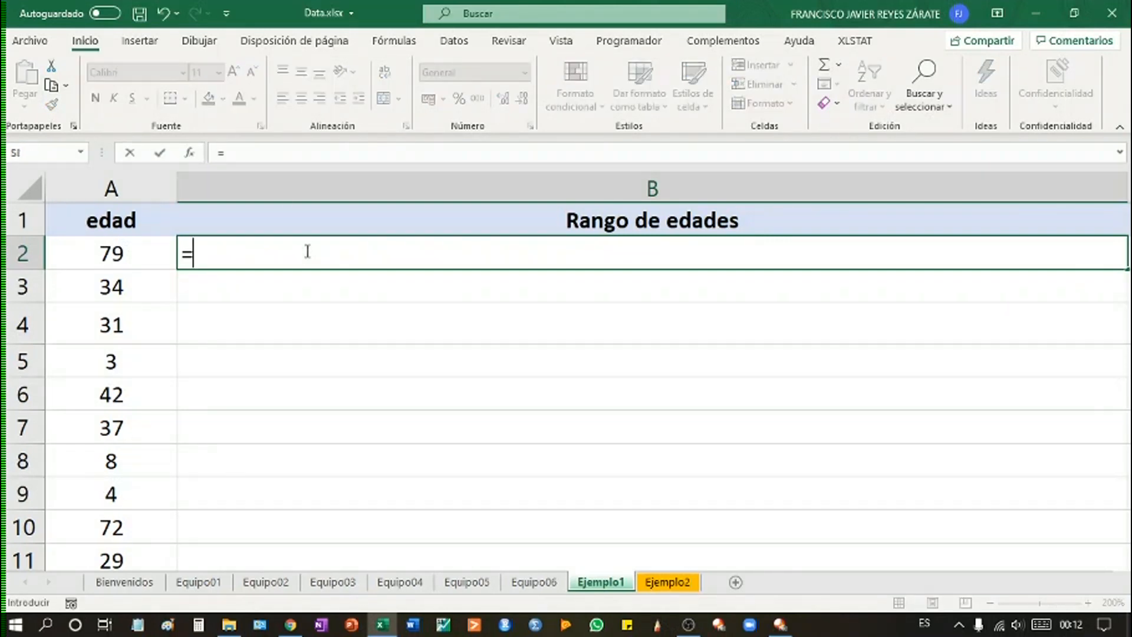
{"action": "type", "text": "si"}
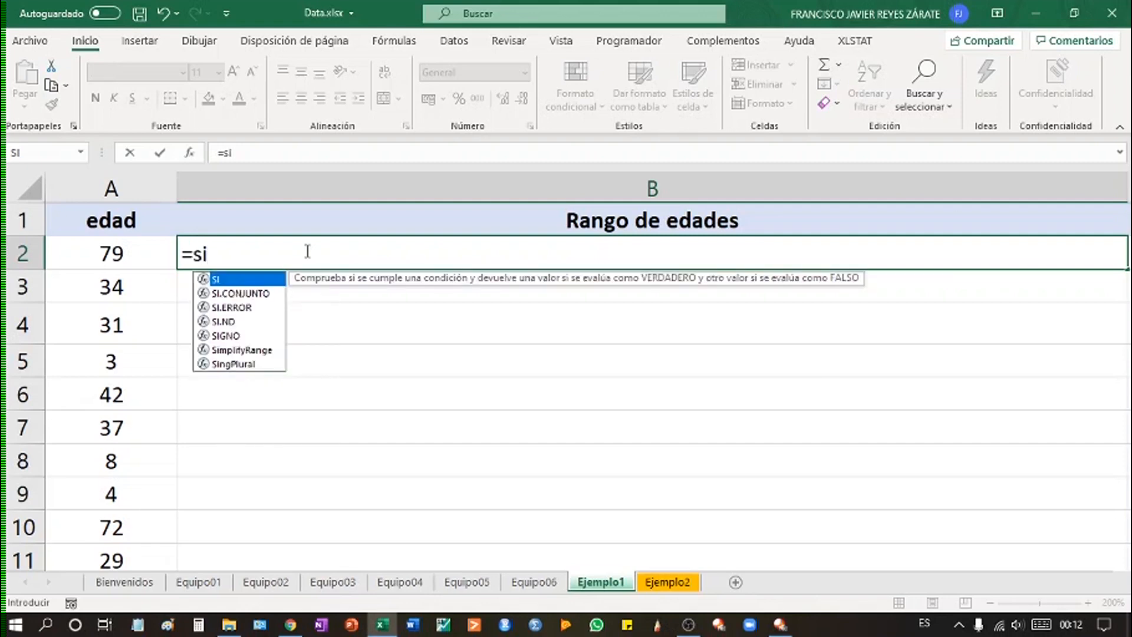
{"action": "double_click", "coordinate": [225, 280]}
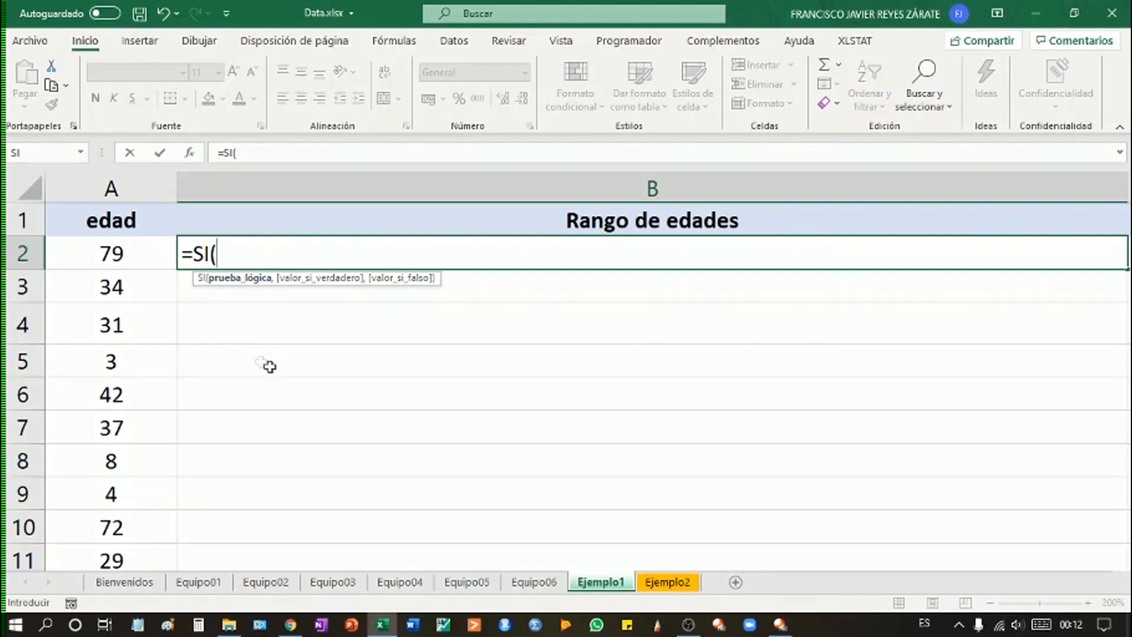
{"action": "left_click", "coordinate": [137, 254]}
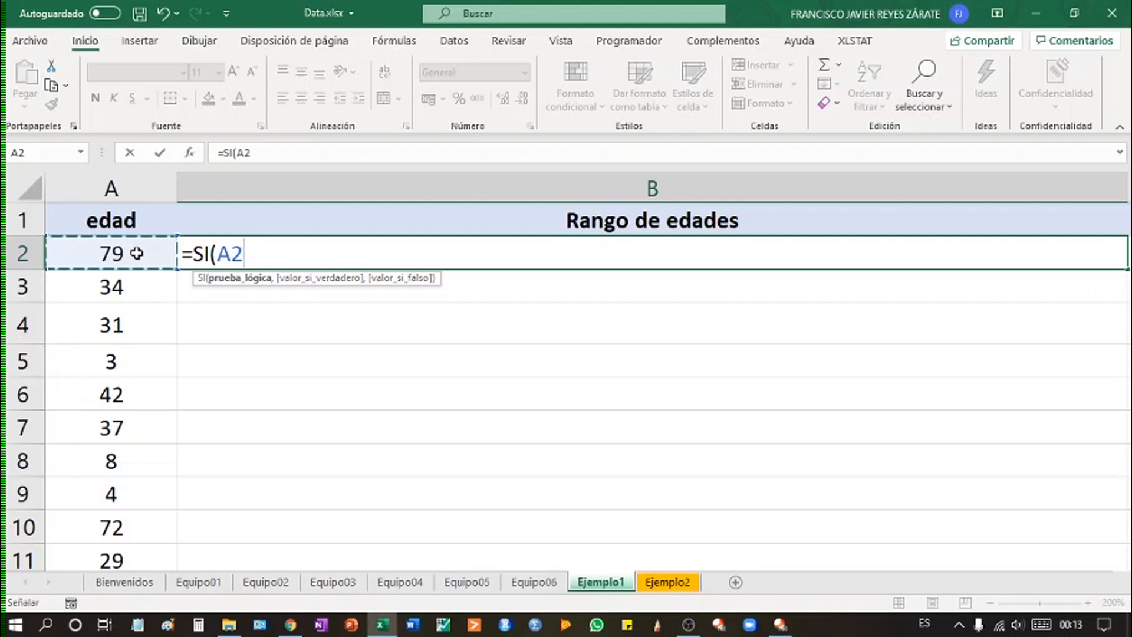
{"action": "type", "text": "<"}
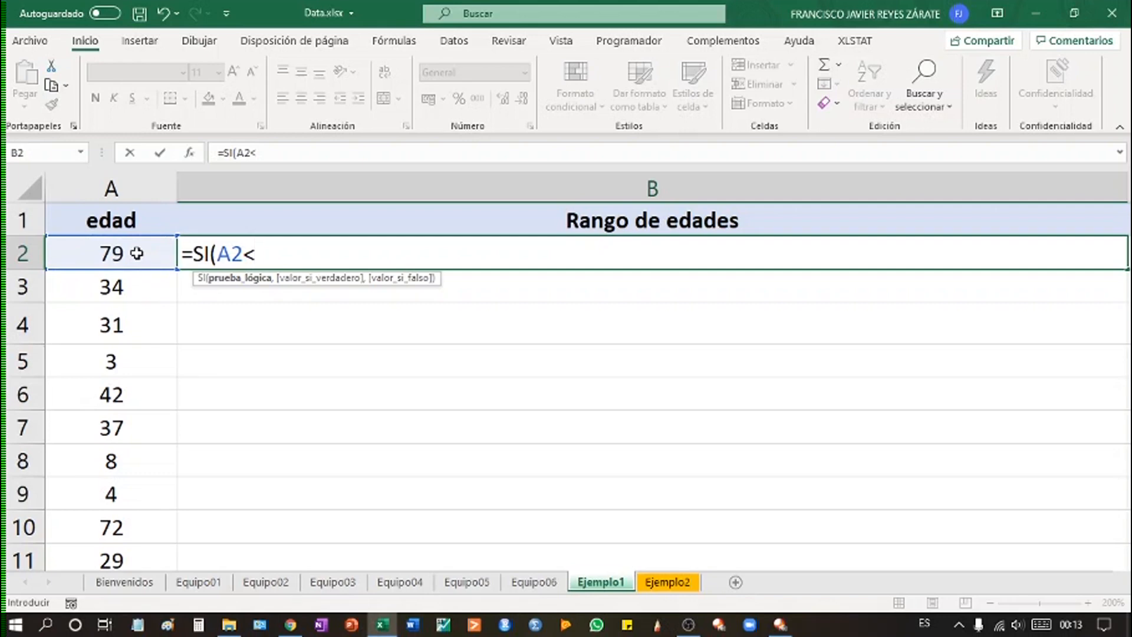
{"action": "type", "text": "=2 0,"}
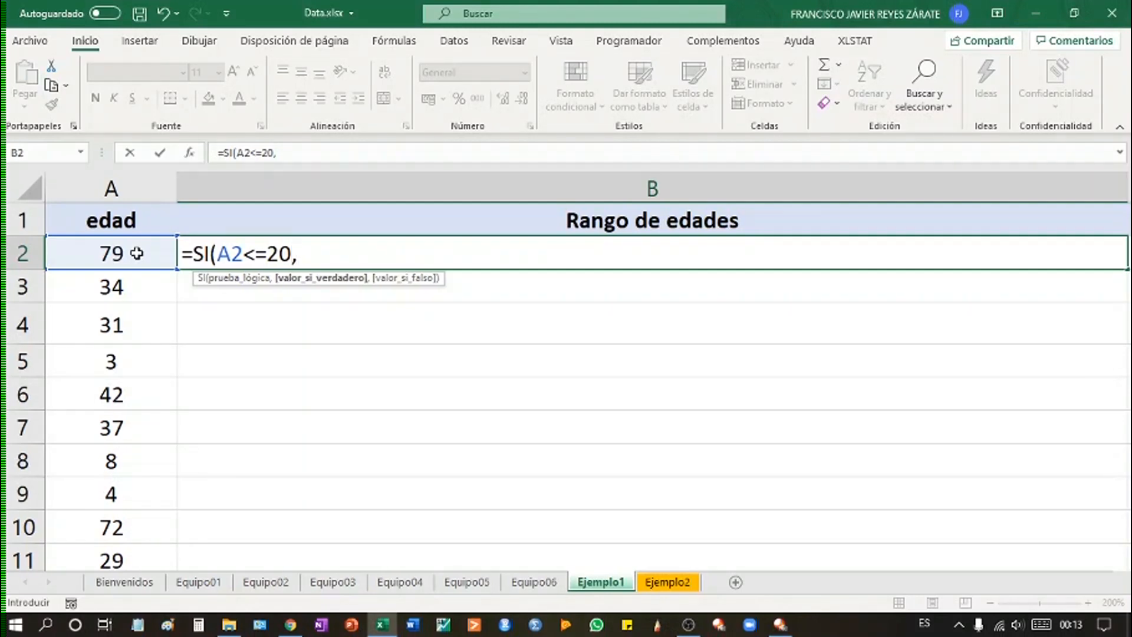
{"action": "type", "text": "\""}
{"action": "type", "text": "entre 1 y"}
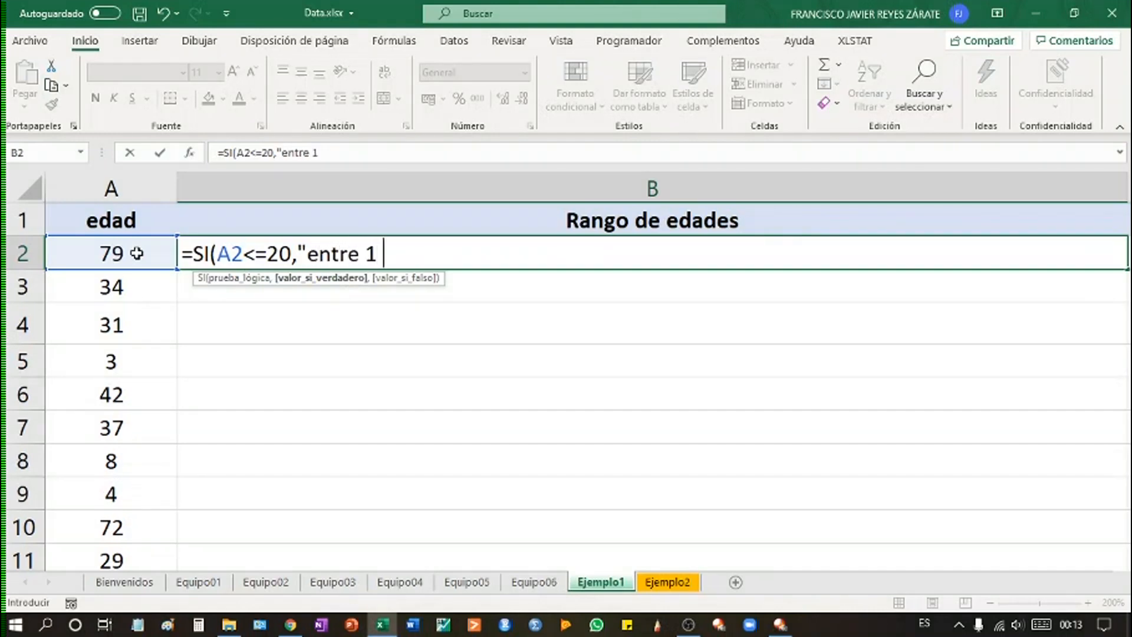
{"action": "type", "text": " 20 "}
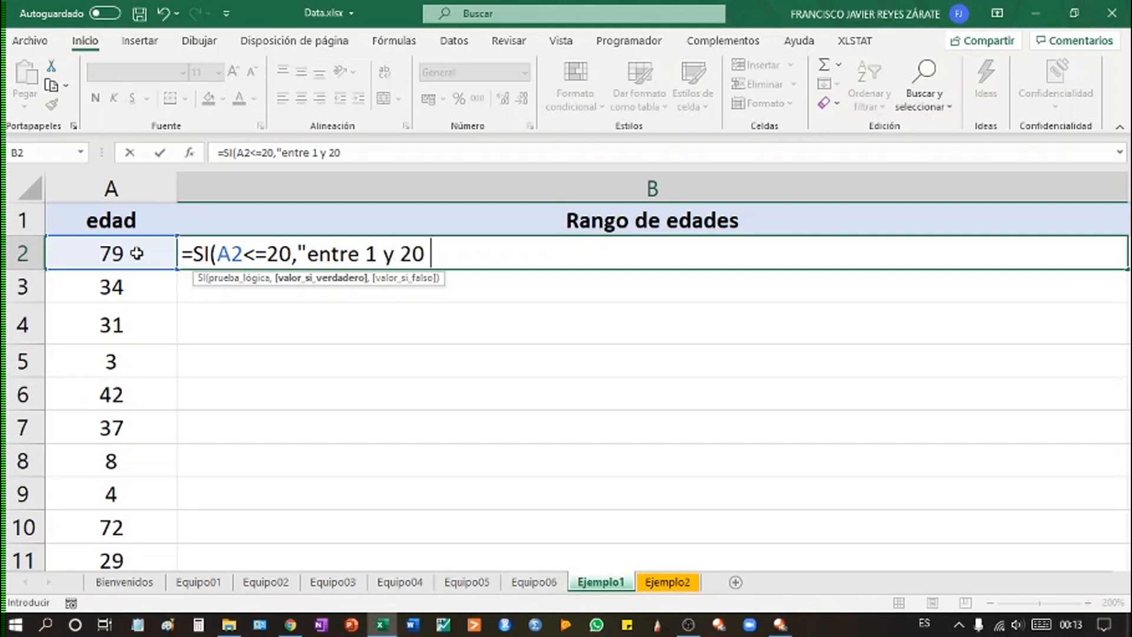
{"action": "type", "text": "años\""}
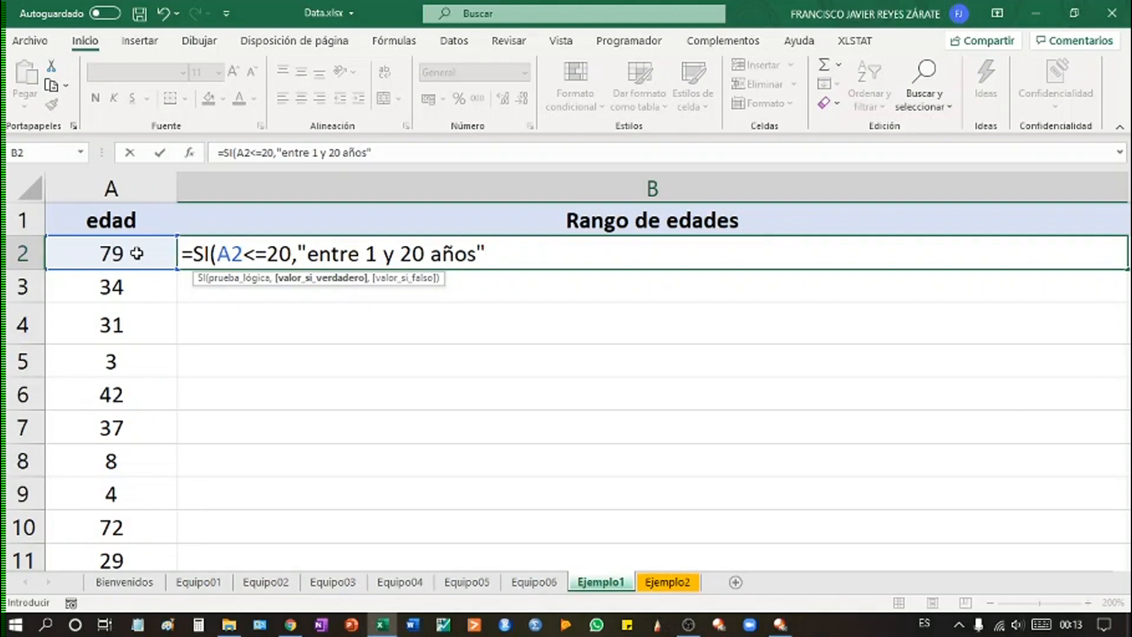
{"action": "type", "text": ","}
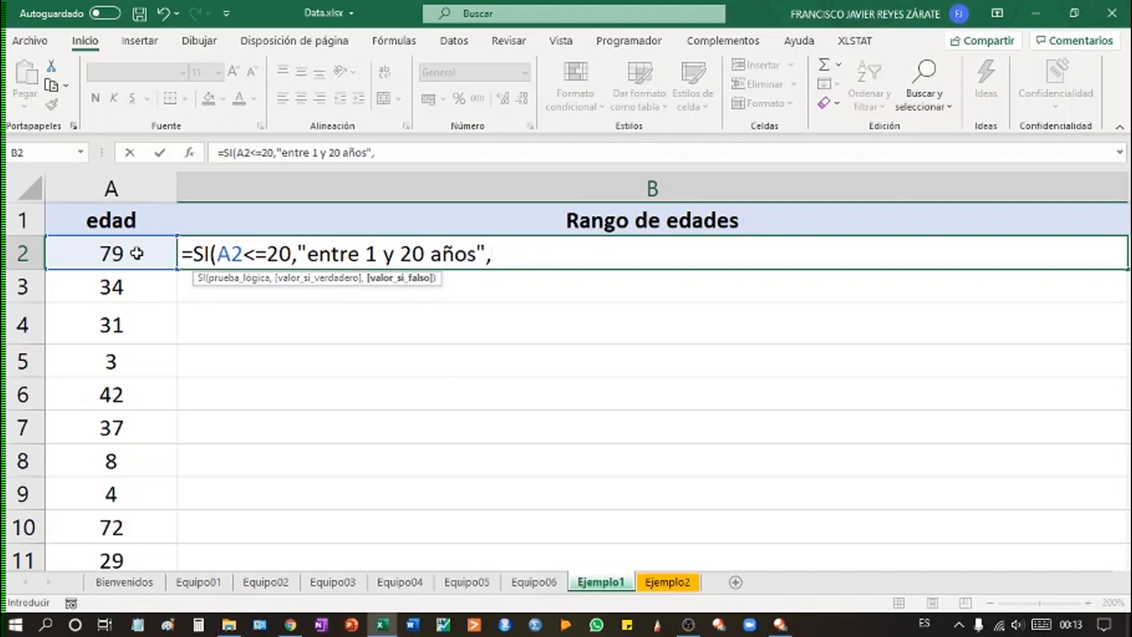
{"action": "type", "text": "\"es mayor a 20"}
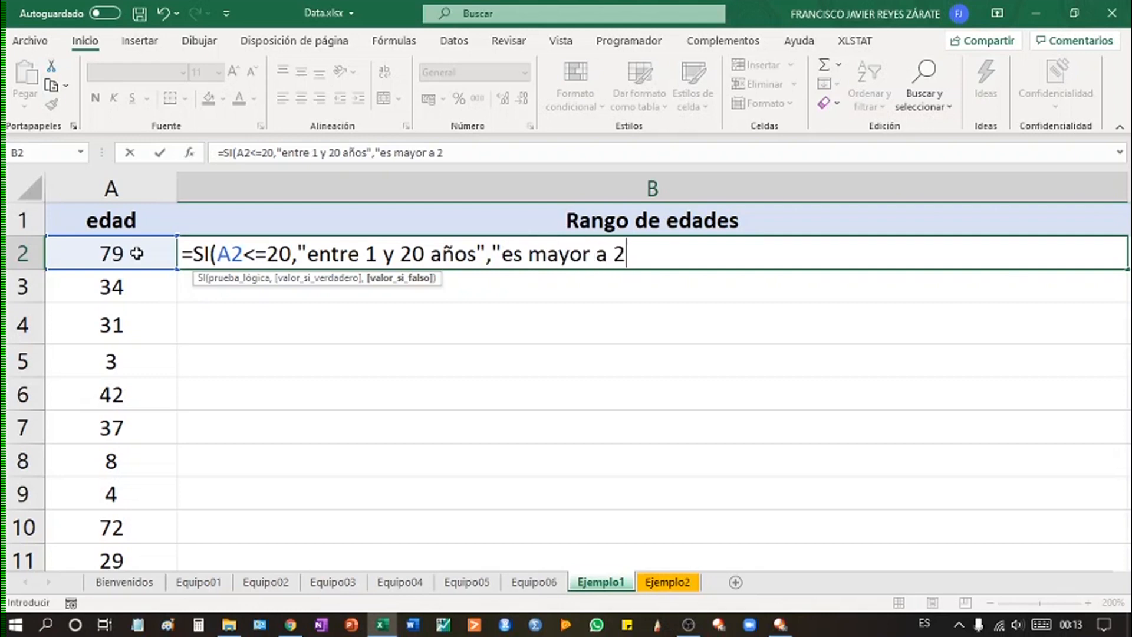
{"action": "key", "text": "BackSpace"}
{"action": "key", "text": "BackSpace"}
{"action": "key", "text": "BackSpace"}
{"action": "key", "text": "BackSpace"}
{"action": "key", "text": "BackSpace"}
{"action": "key", "text": "BackSpace"}
{"action": "key", "text": "BackSpace"}
{"action": "key", "text": "BackSpace"}
{"action": "key", "text": "BackSpace"}
{"action": "key", "text": "BackSpace"}
{"action": "key", "text": "BackSpace"}
{"action": "key", "text": "BackSpace"}
{"action": "key", "text": "BackSpace"}
{"action": "key", "text": "BackSpace"}
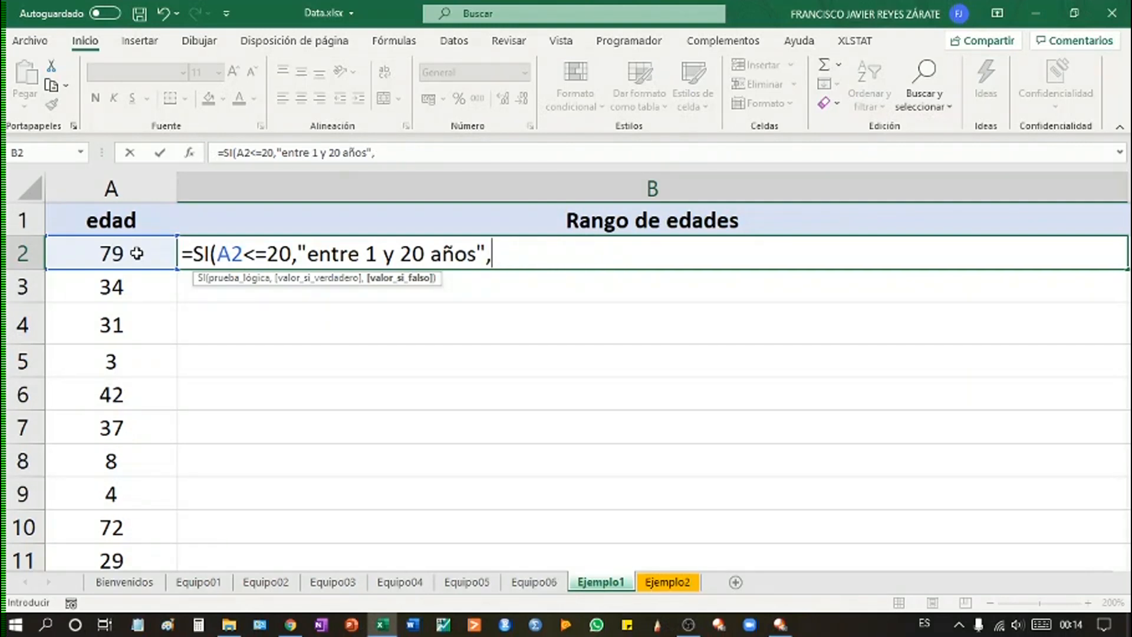
Nest a second SI as the false value, returning "entre 21 y 40 años" when A2<=40
{"action": "type", "text": "si"}
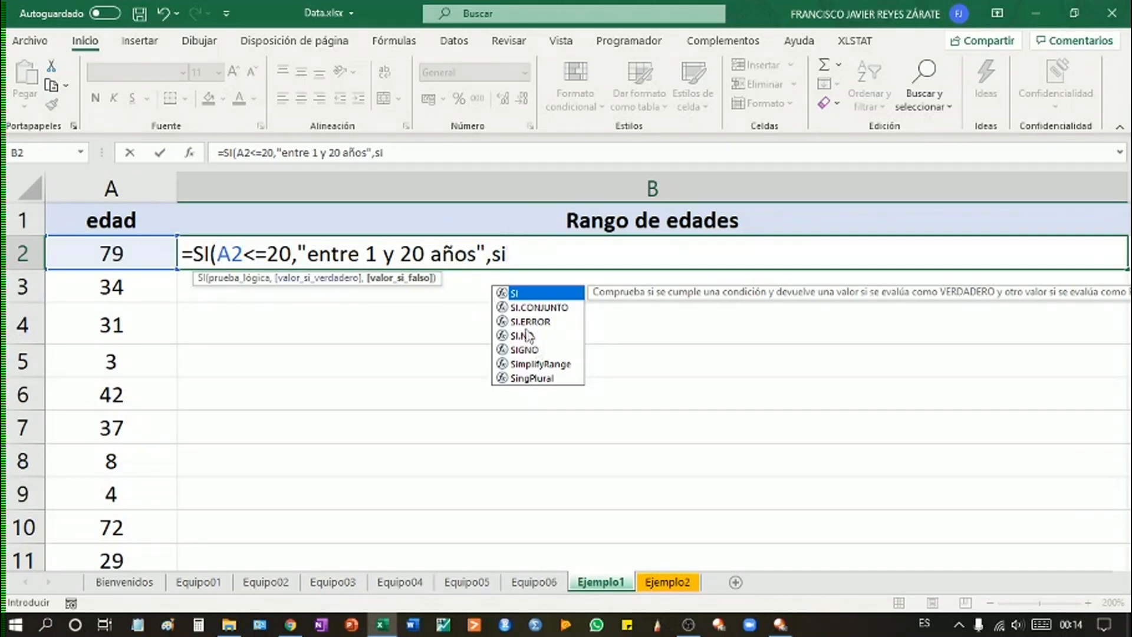
{"action": "left_click", "coordinate": [521, 300]}
{"action": "double_click", "coordinate": [520, 295]}
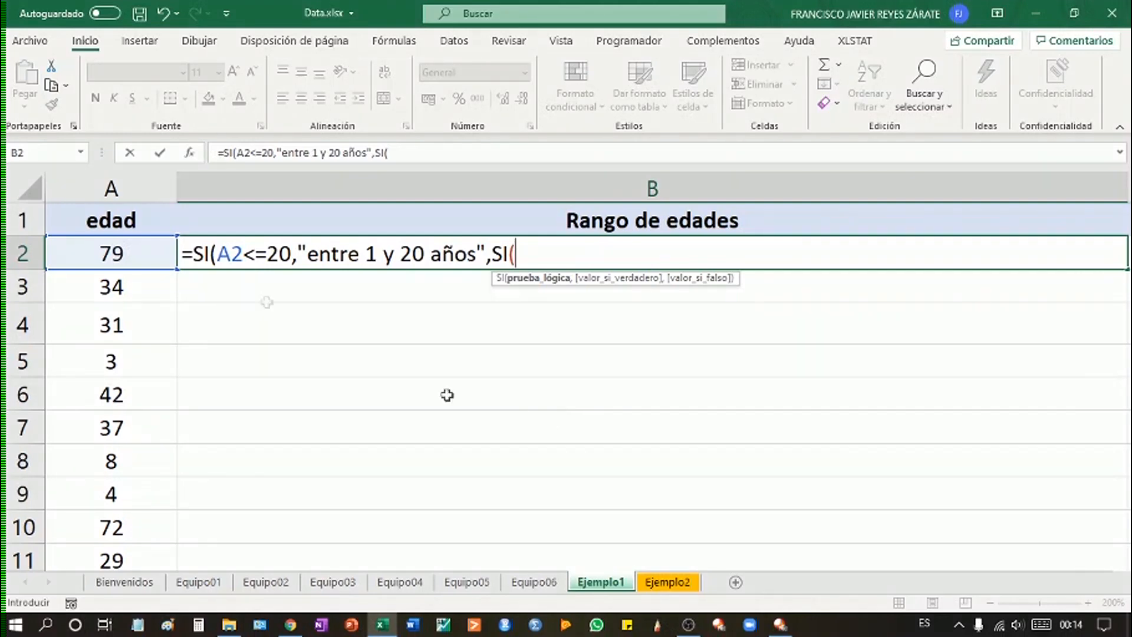
{"action": "left_click", "coordinate": [133, 257]}
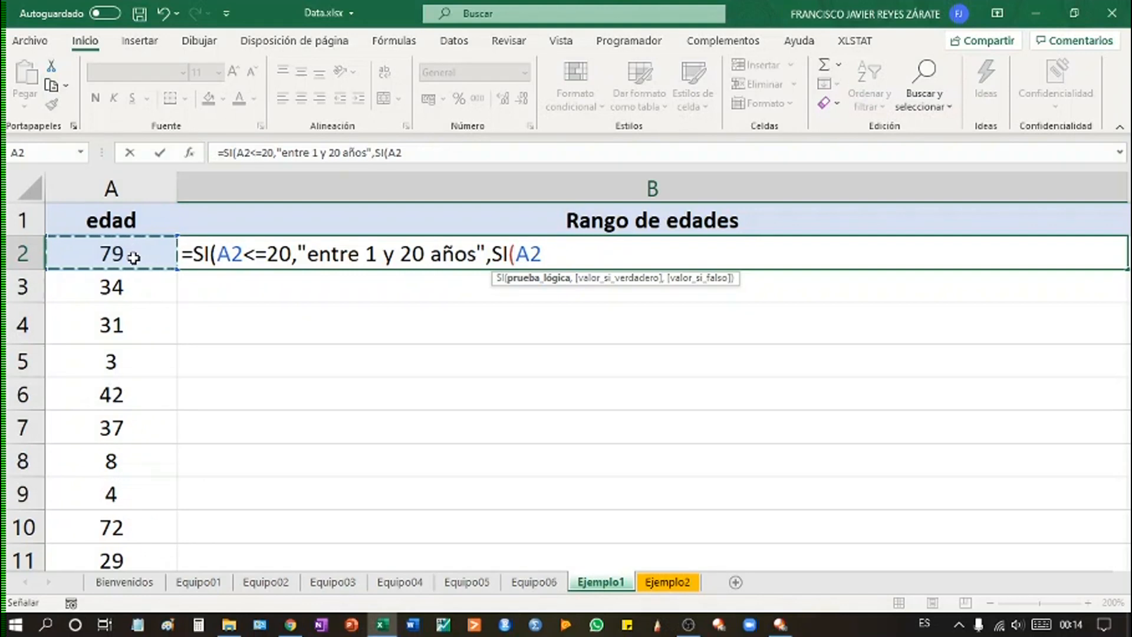
{"action": "type", "text": "<"}
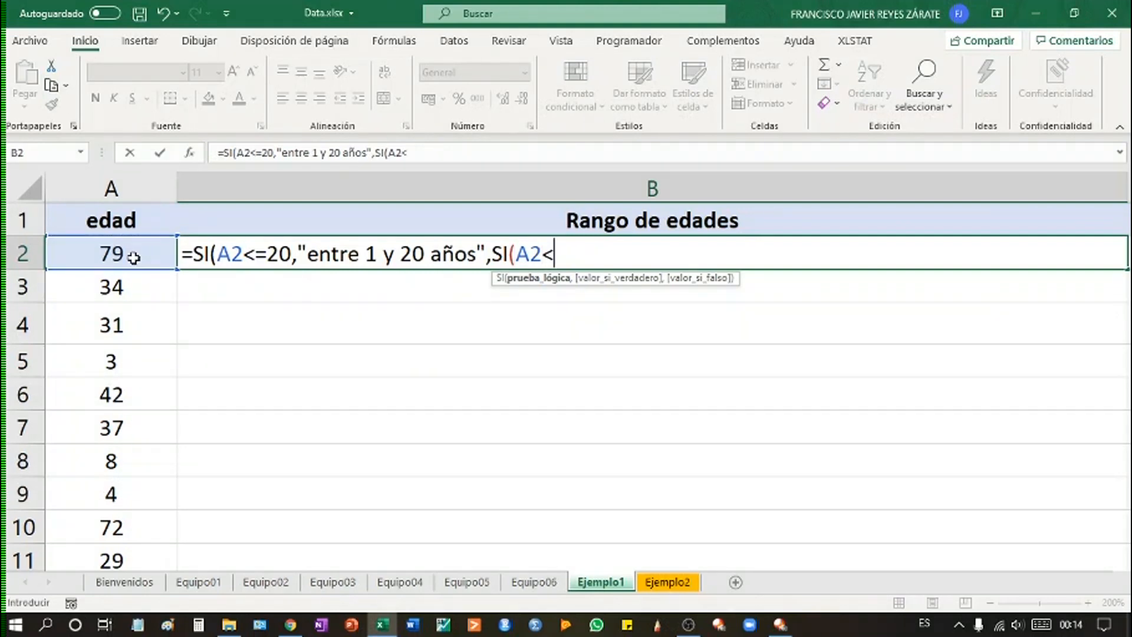
{"action": "type", "text": "=40,\""}
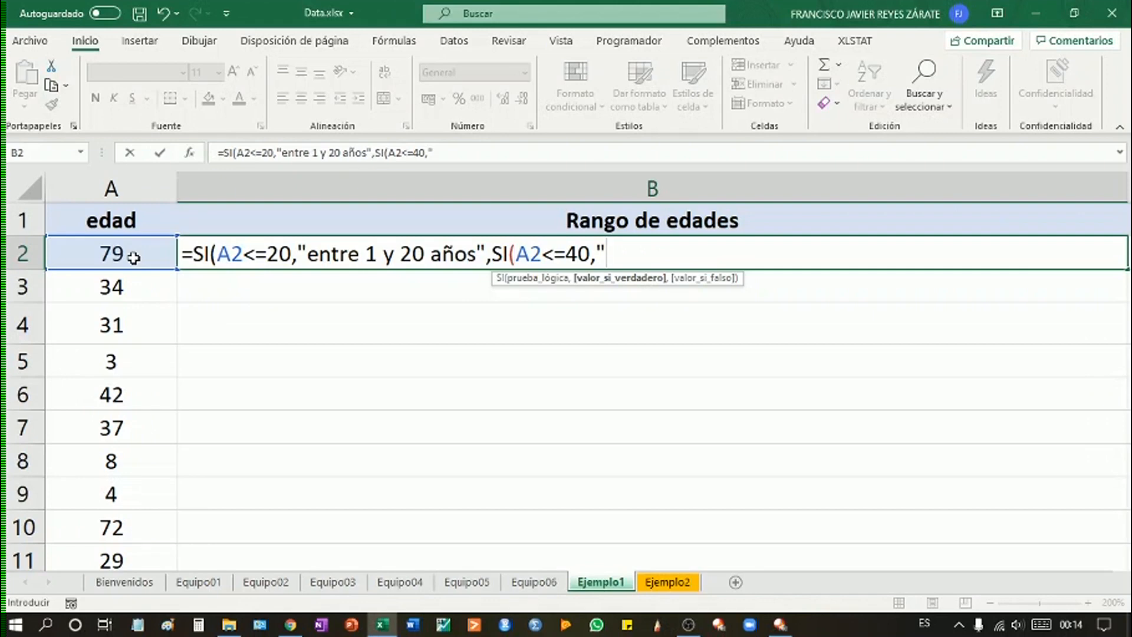
{"action": "type", "text": "entre"}
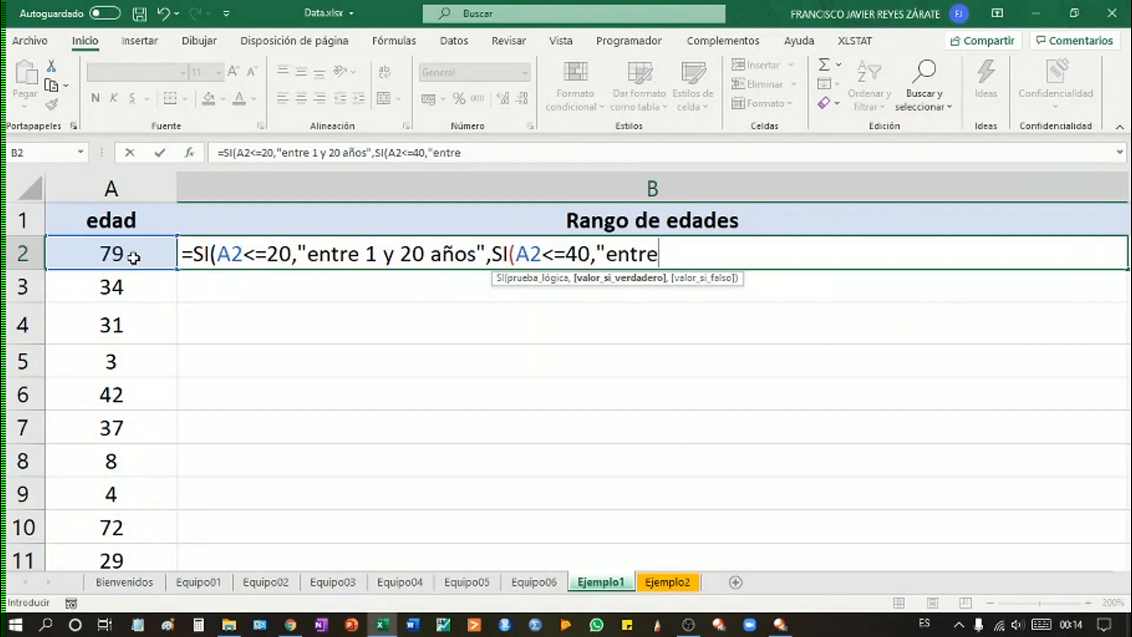
{"action": "type", "text": " 21y"}
{"action": "key", "text": "BackSpace"}
{"action": "type", "text": "y 40 a"}
{"action": "type", "text": "ños"}
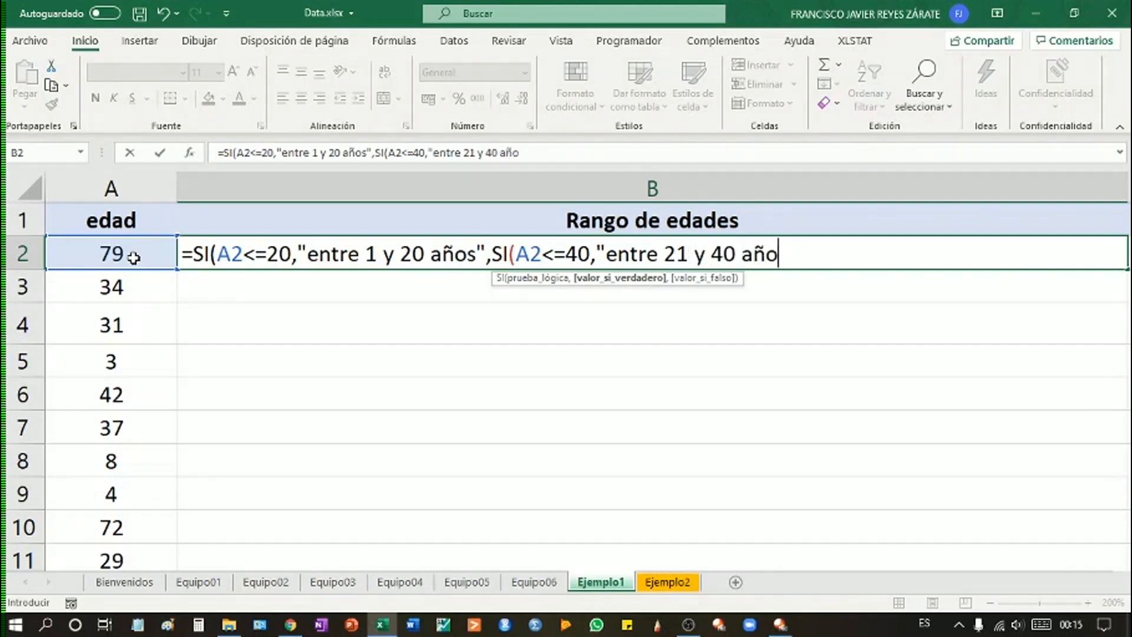
{"action": "type", "text": "\","}
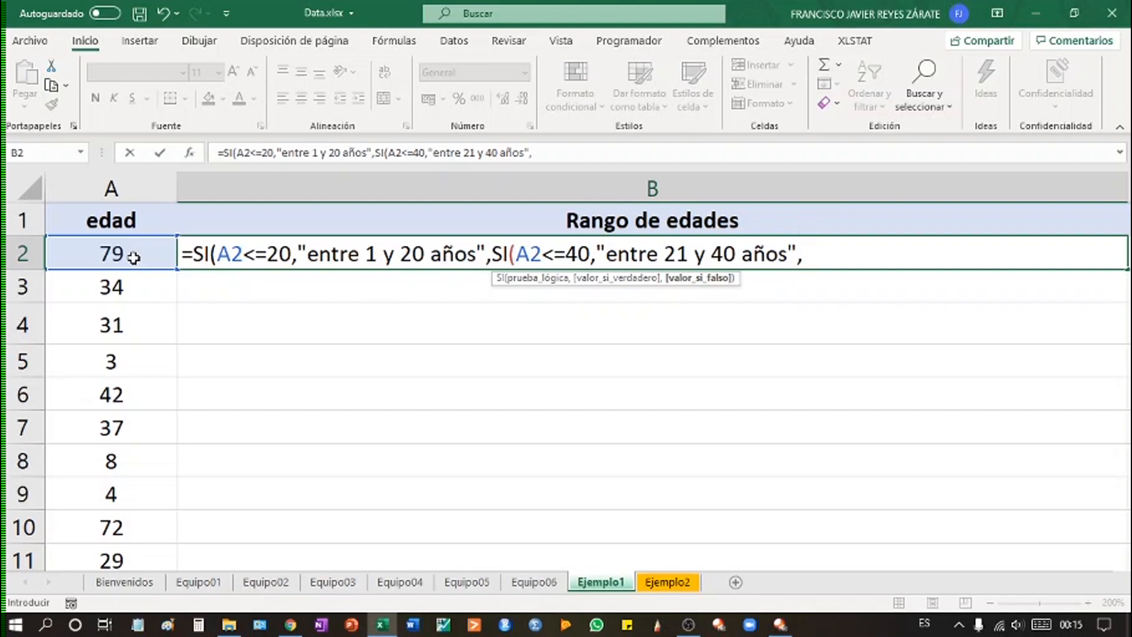
Nest a third SI in the B2 formula, returning "entre 41 y 60 años" when A2<=60
{"action": "type", "text": "si"}
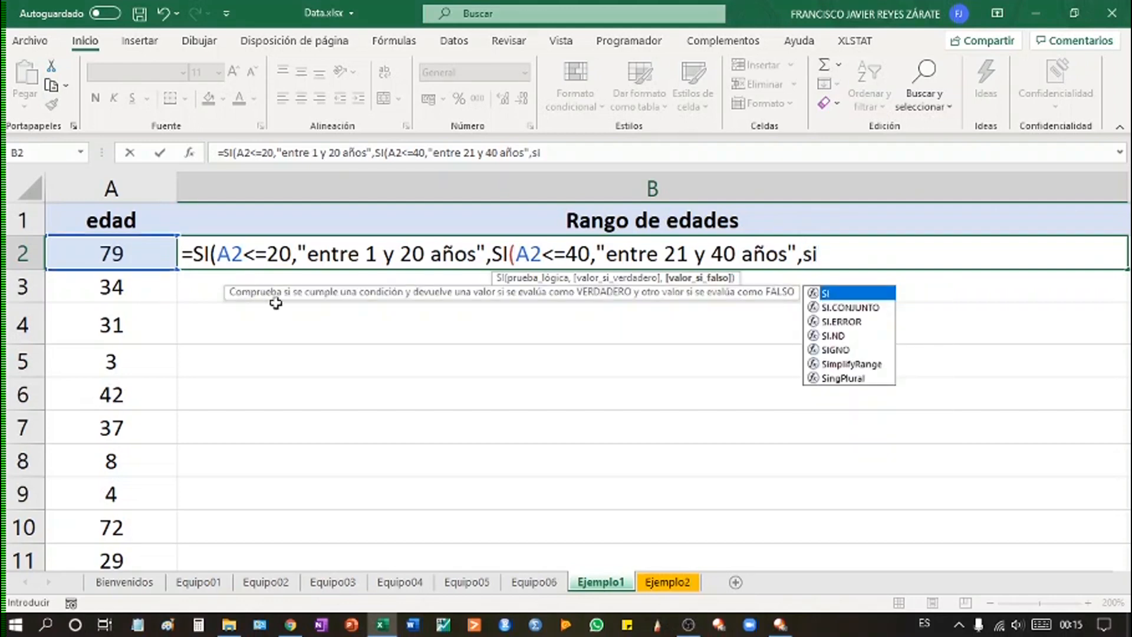
{"action": "double_click", "coordinate": [858, 294]}
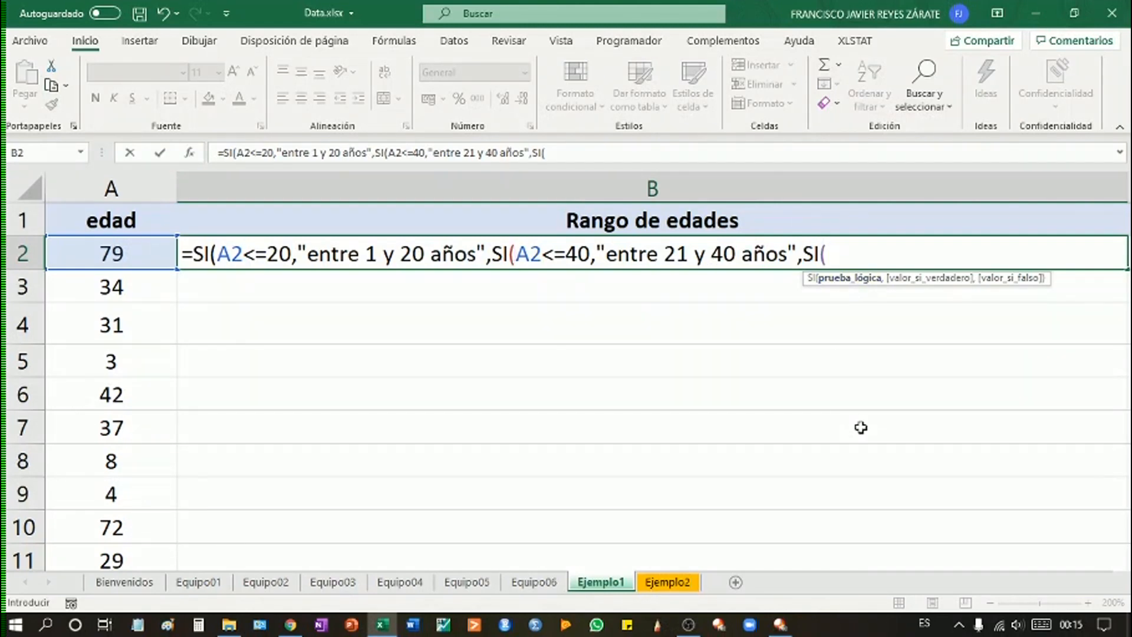
{"action": "left_click", "coordinate": [144, 251]}
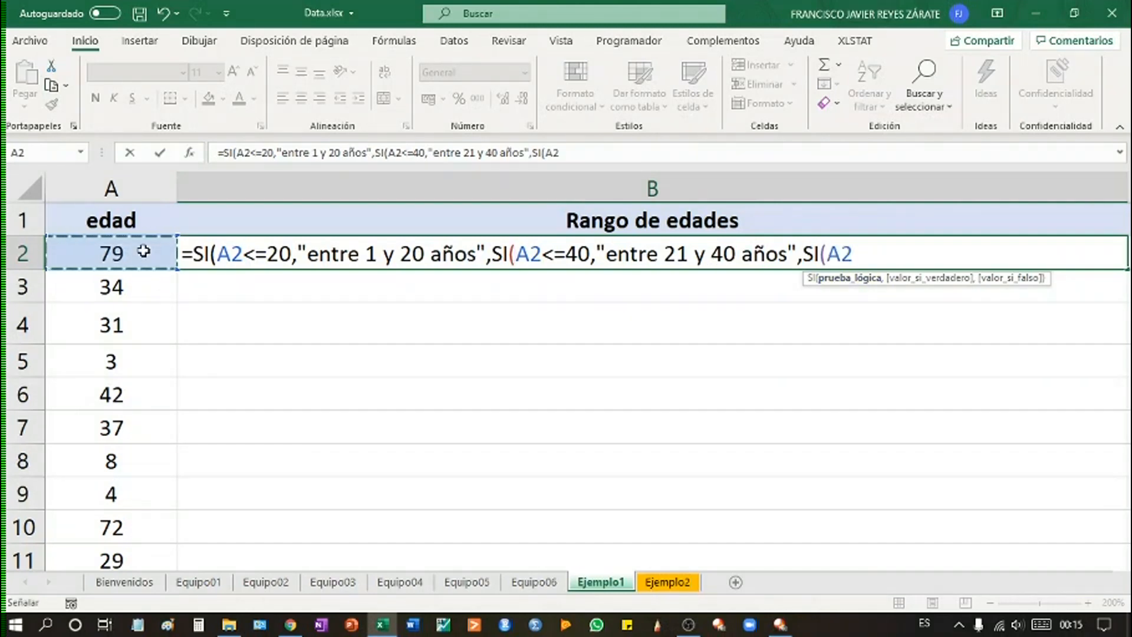
{"action": "type", "text": "<="}
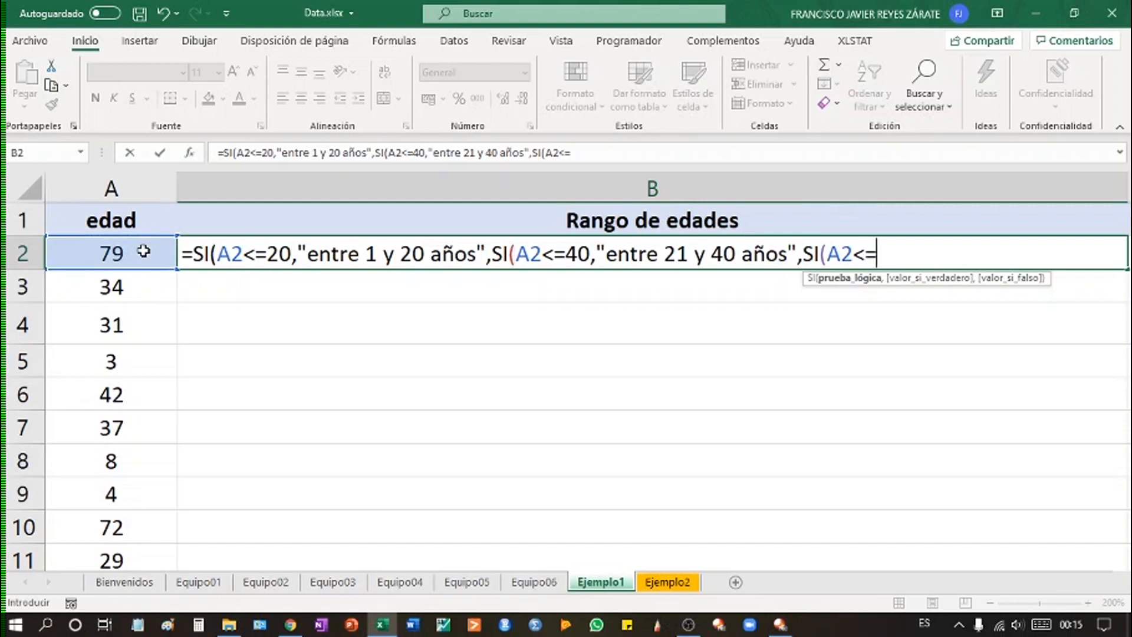
{"action": "type", "text": "60,"}
{"action": "type", "text": "\""}
{"action": "type", "text": "entre"}
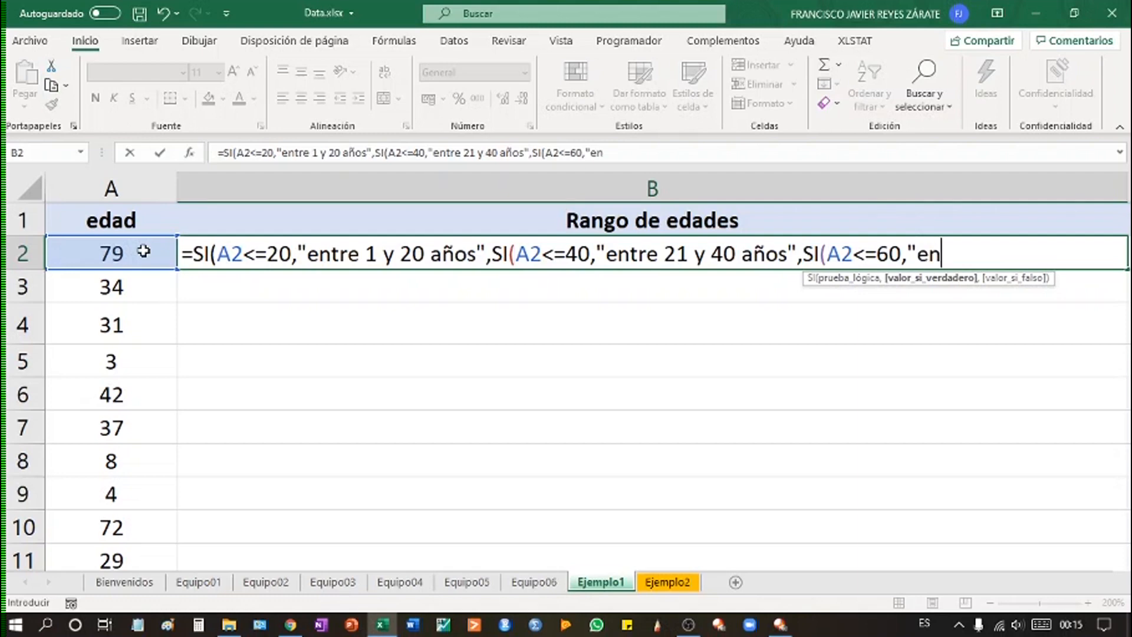
{"action": "type", "text": " 41 y "}
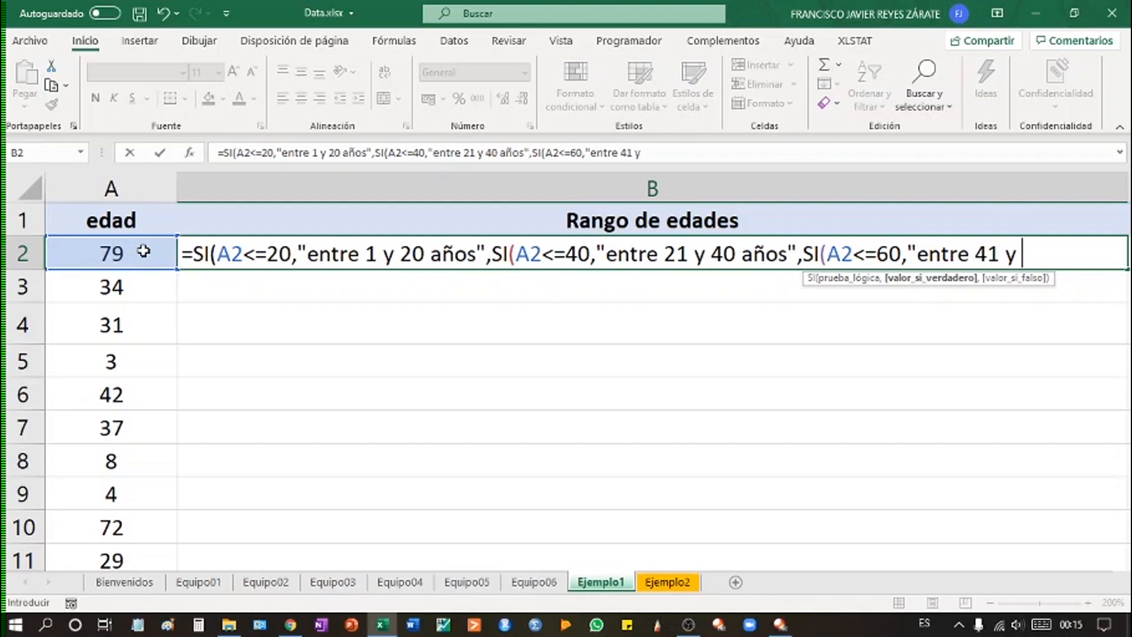
{"action": "type", "text": "60 años"}
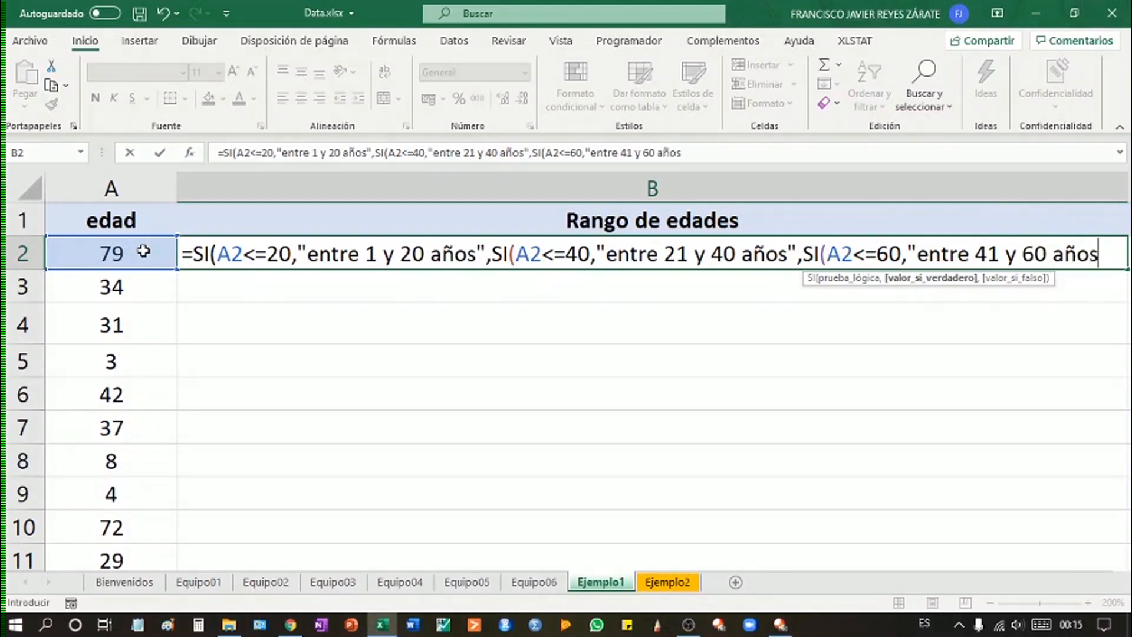
{"action": "type", "text": "\","}
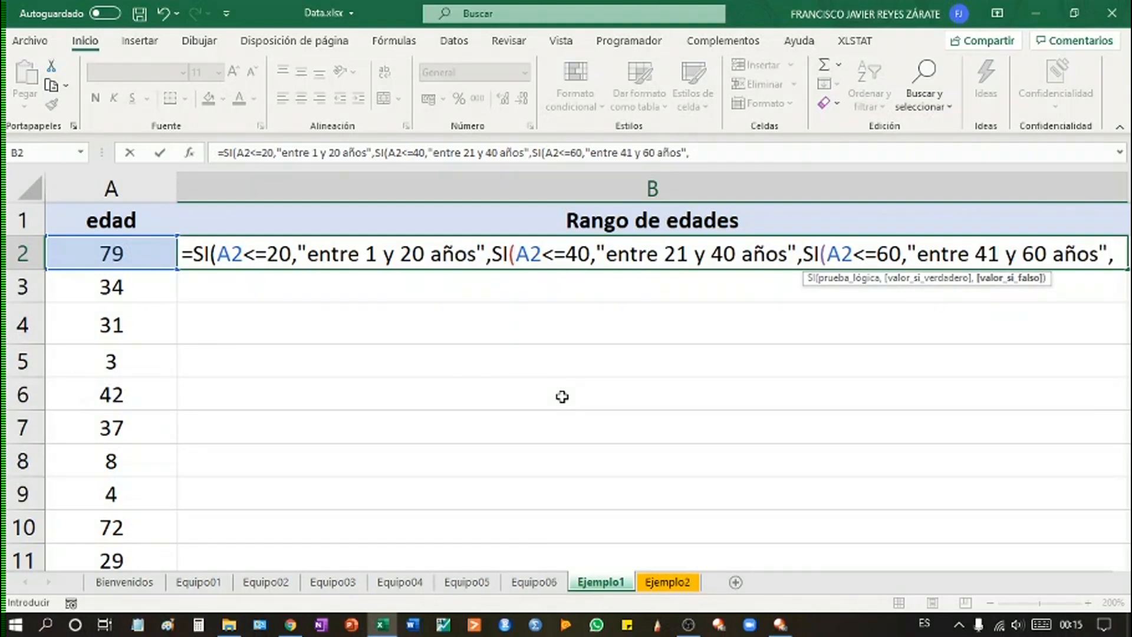
Nest a fourth SI in the B2 formula, returning "entre 61 y 80 años" when A2<=80
{"action": "type", "text": "si"}
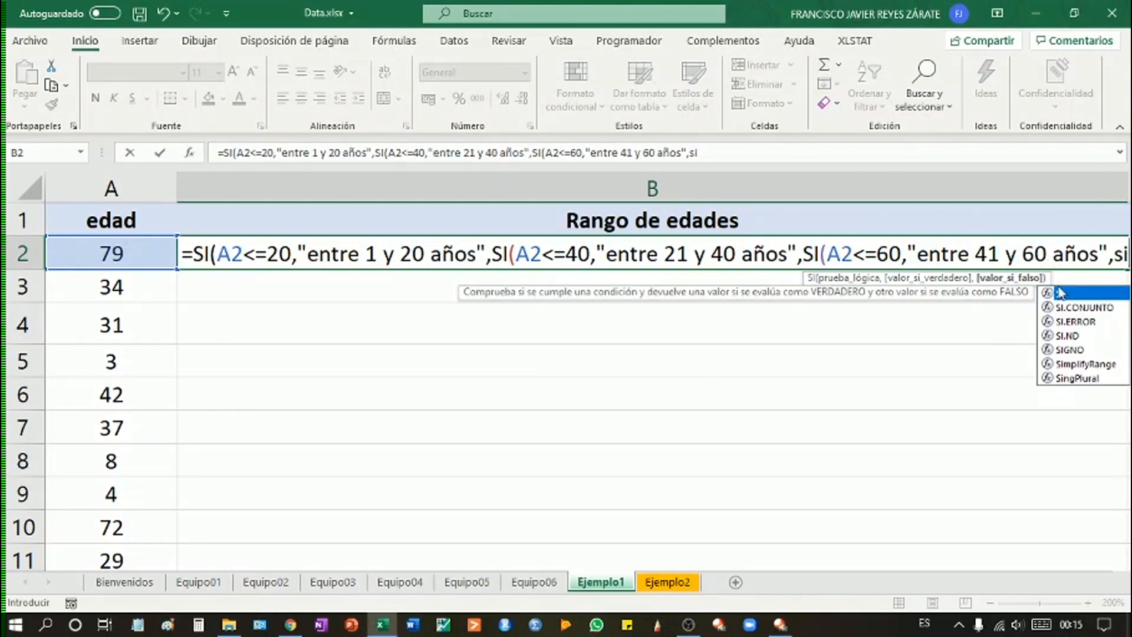
{"action": "double_click", "coordinate": [1086, 293]}
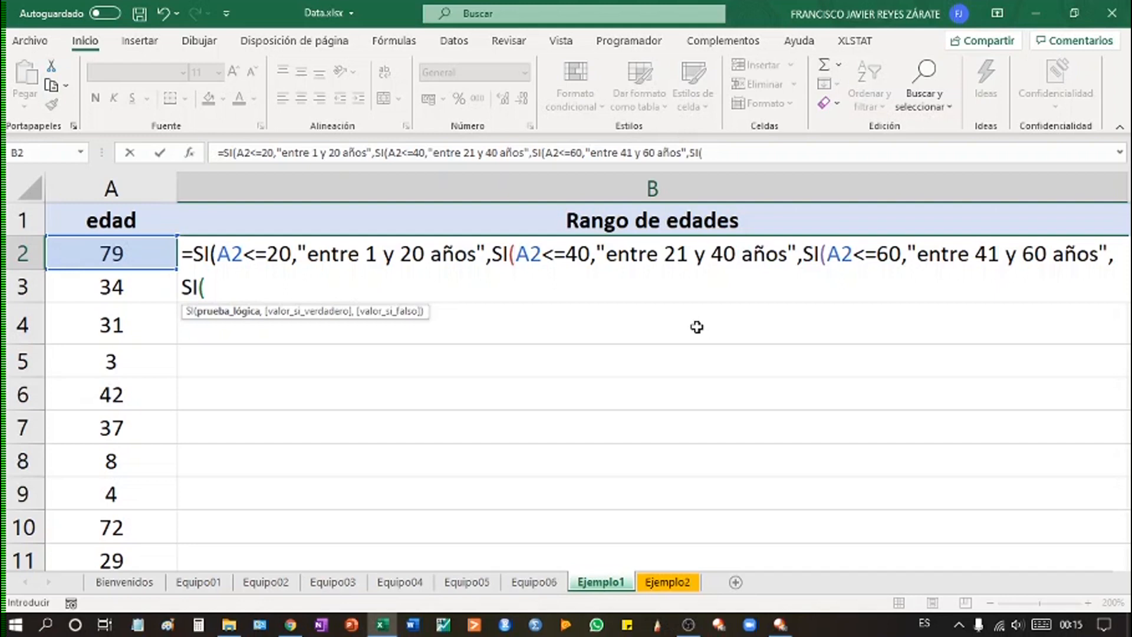
{"action": "left_click", "coordinate": [142, 255]}
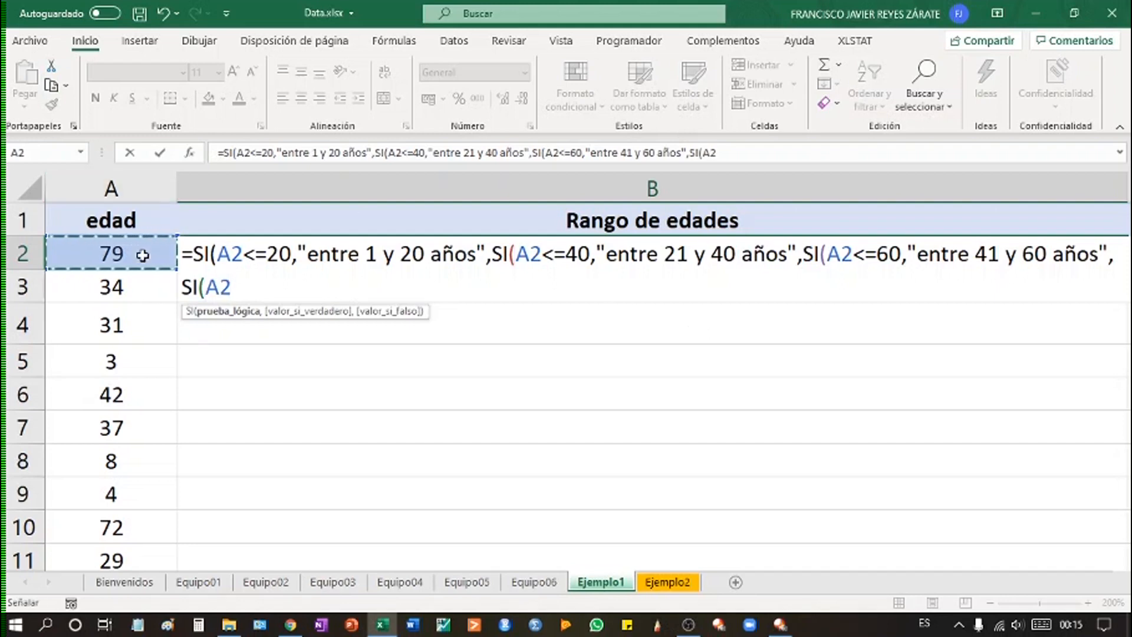
{"action": "type", "text": "<="}
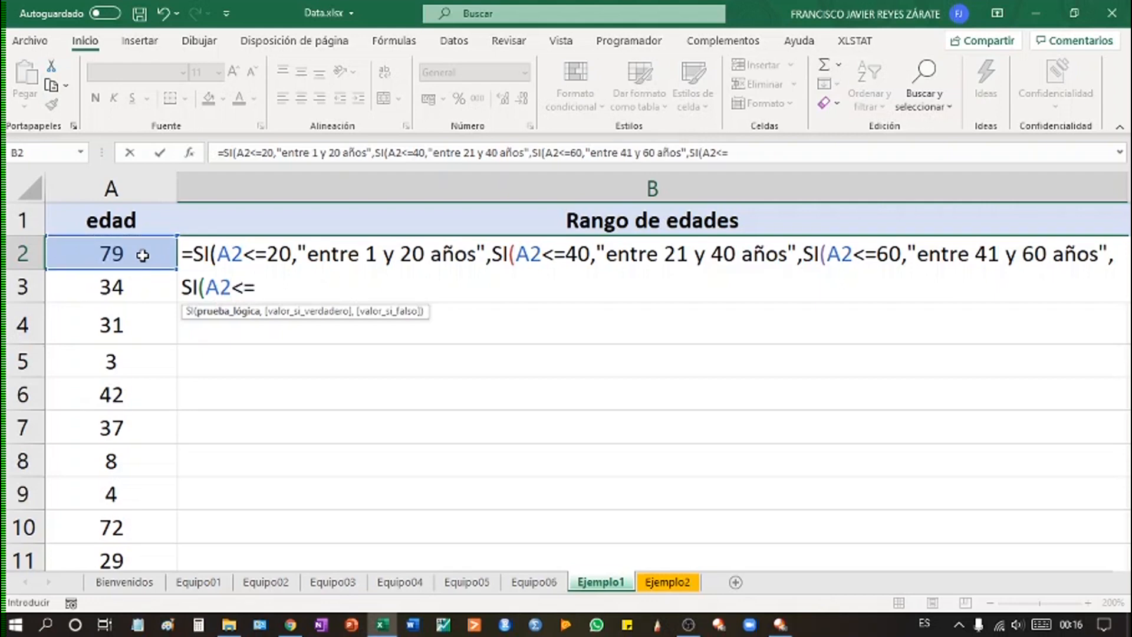
{"action": "type", "text": "80,"}
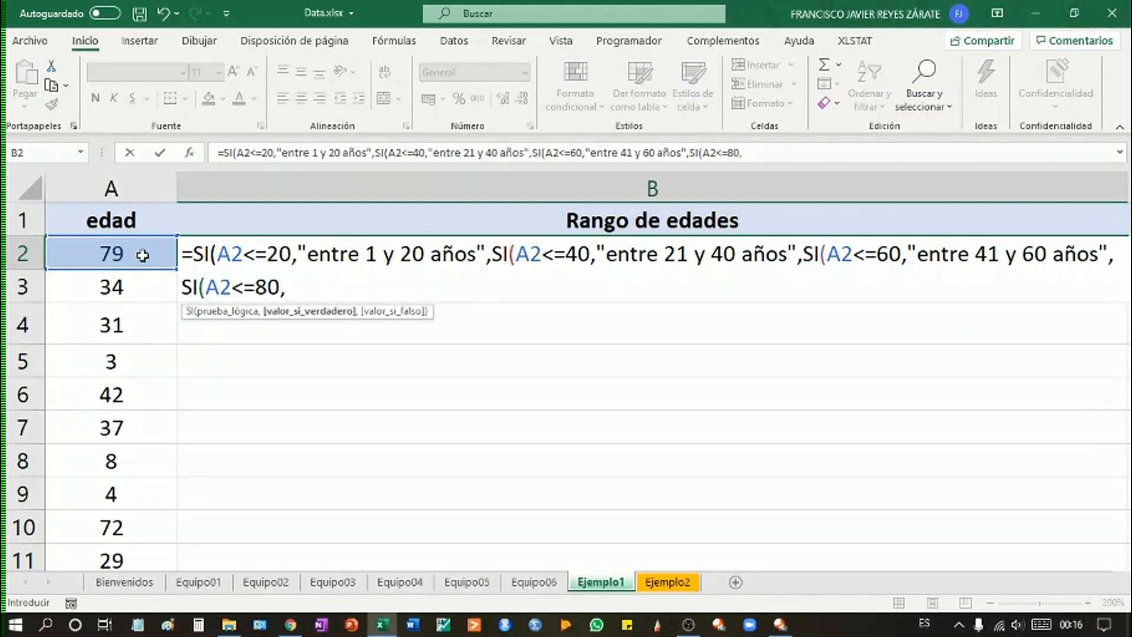
{"action": "type", "text": "\"entre "}
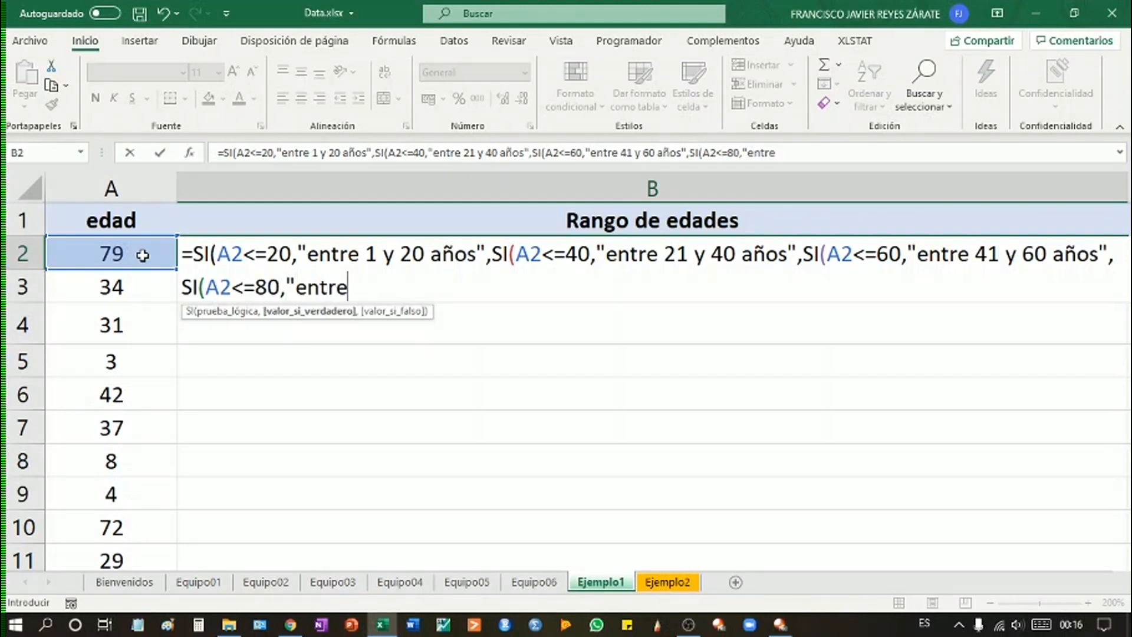
{"action": "type", "text": "61 y 80 años"}
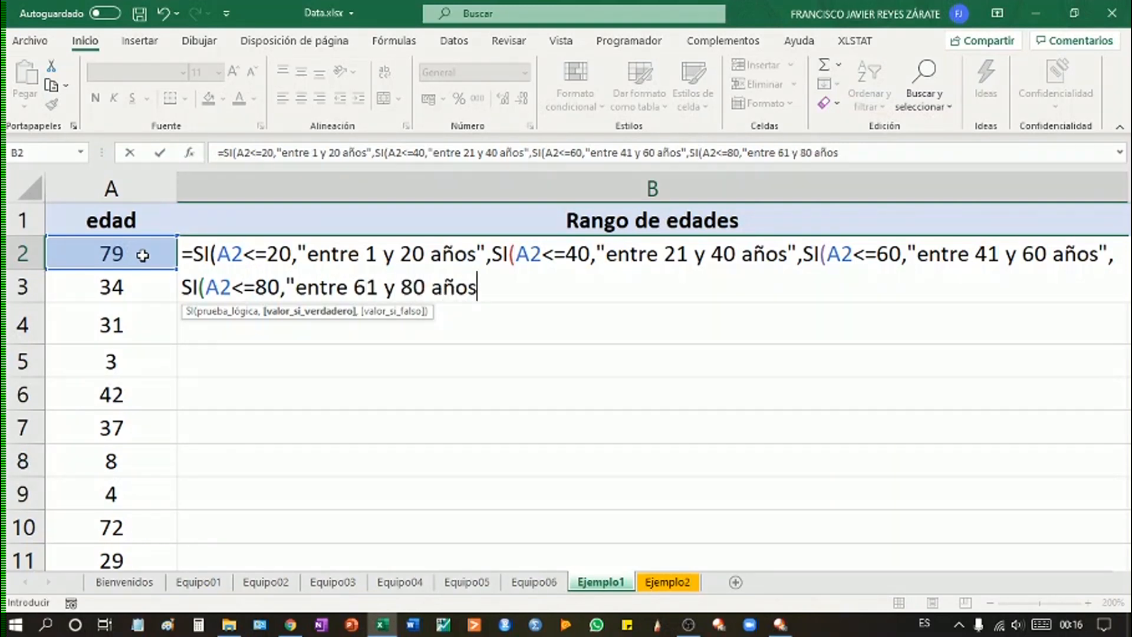
{"action": "type", "text": "\","}
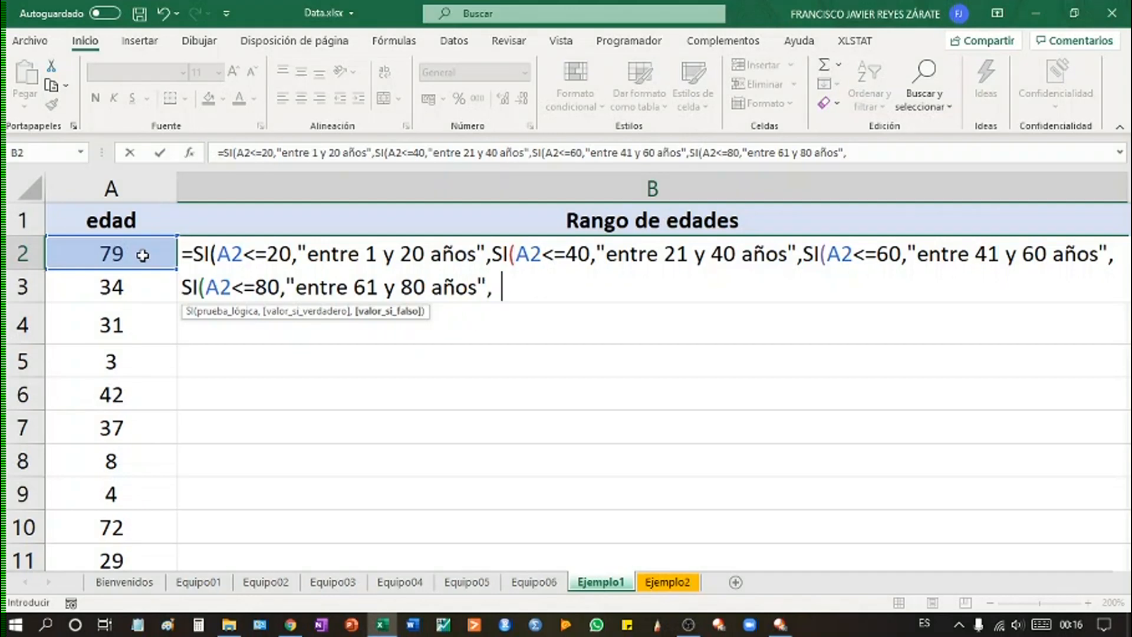
Nest a fifth SI as the last false value, returning "mayor de 80 años" when A2>80
{"action": "type", "text": "si"}
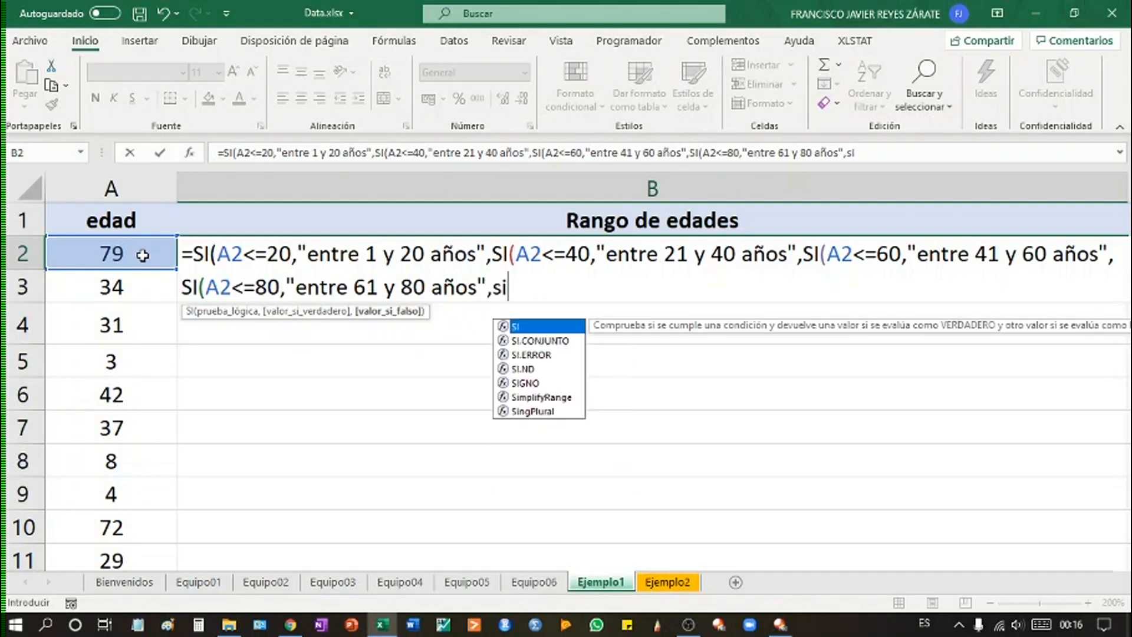
{"action": "double_click", "coordinate": [530, 327]}
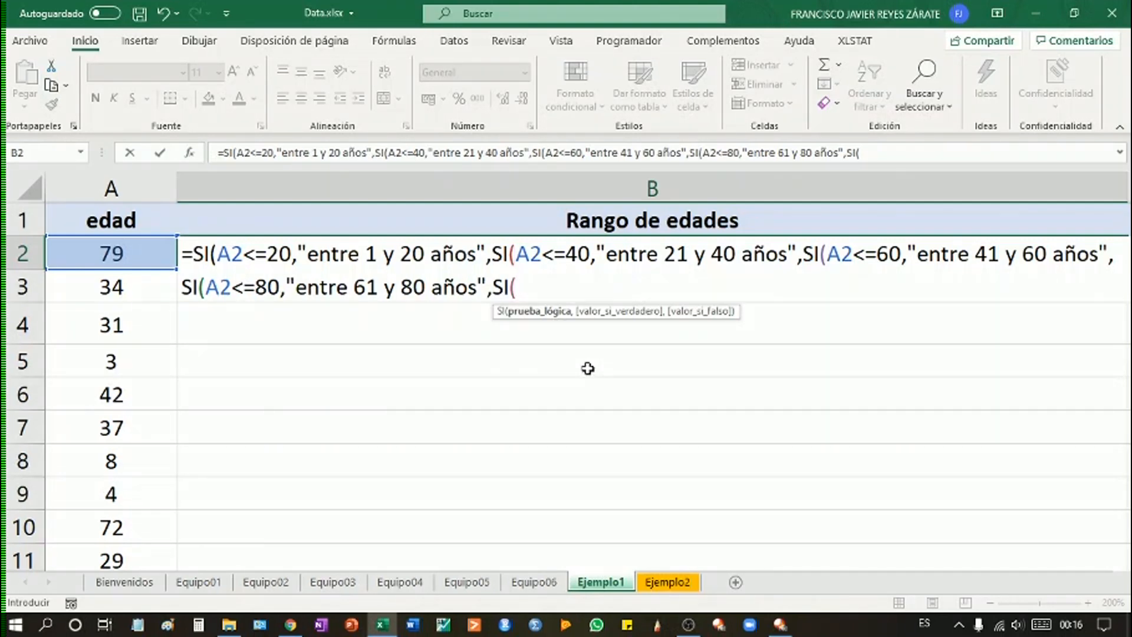
{"action": "left_click", "coordinate": [99, 254]}
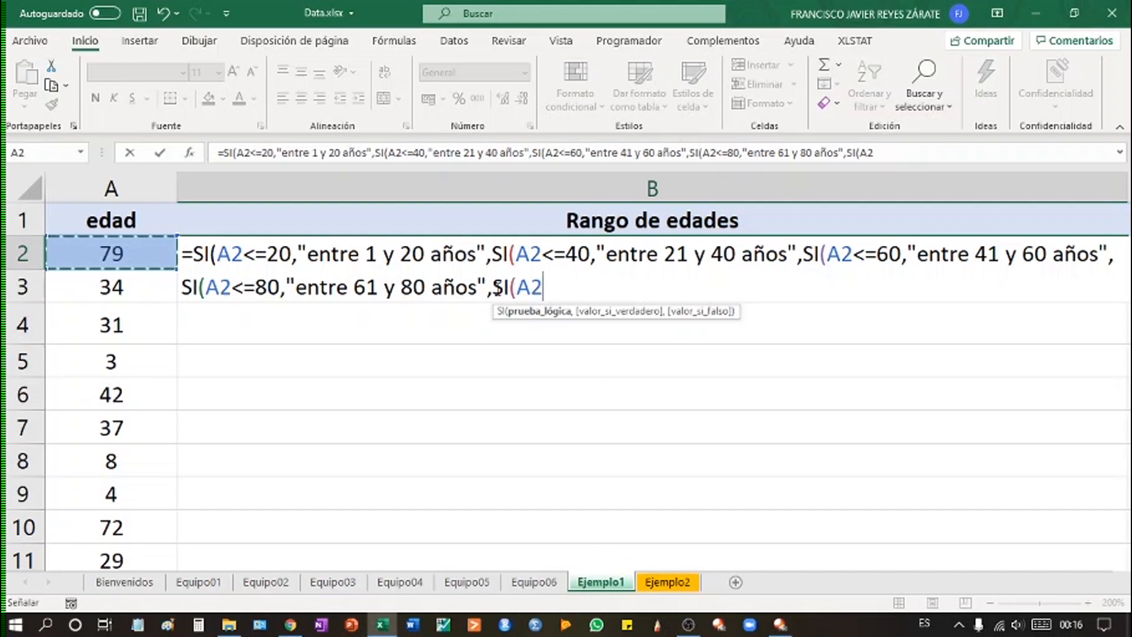
{"action": "type", "text": ">80"}
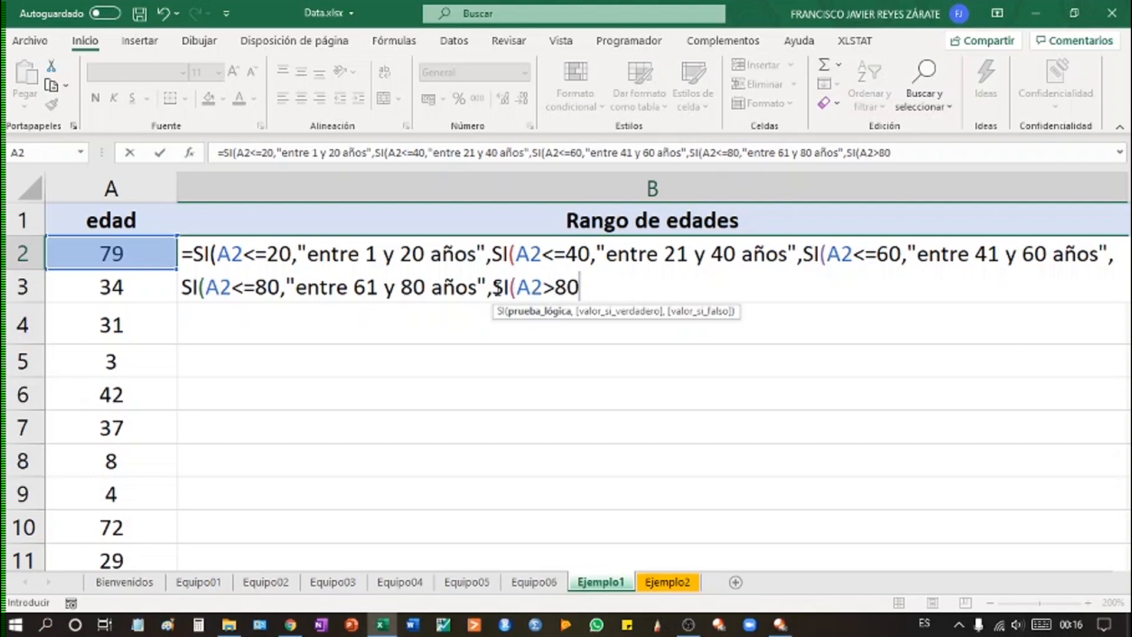
{"action": "type", "text": ","}
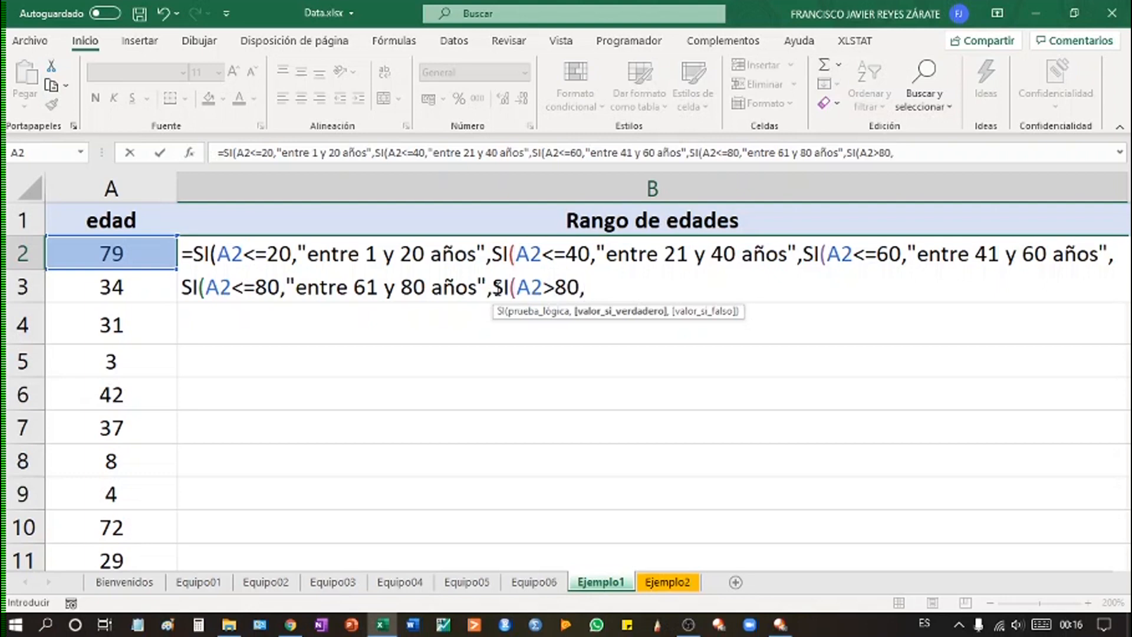
{"action": "type", "text": "\"mayor de 80 años\""}
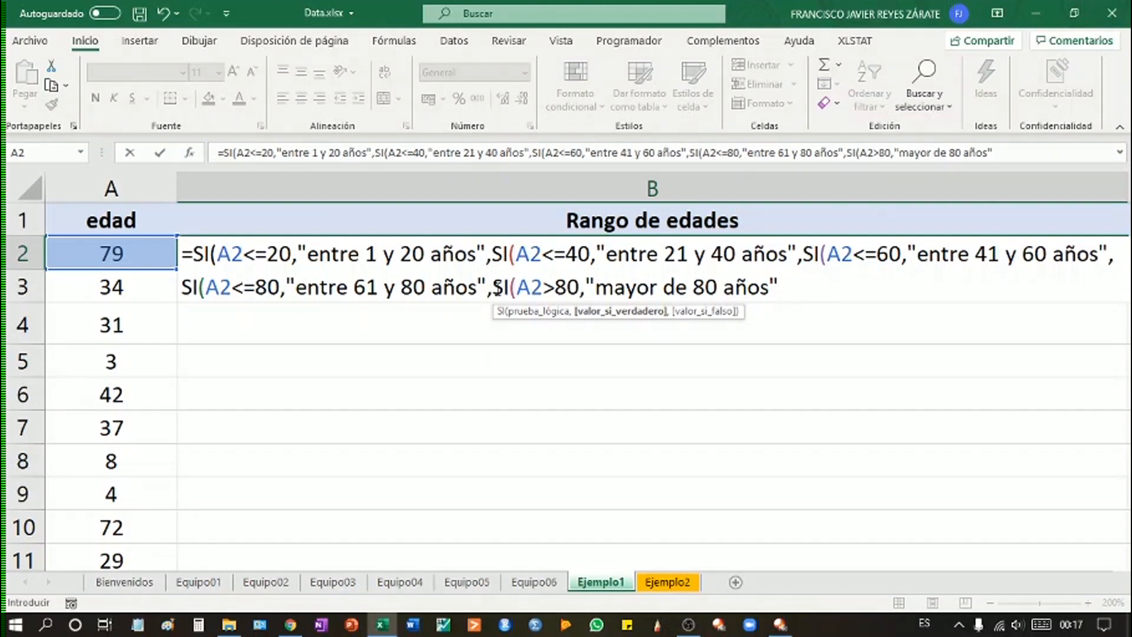
Close the parentheses of all five nested SI functions and enter the formula in B2
{"action": "type", "text": ")"}
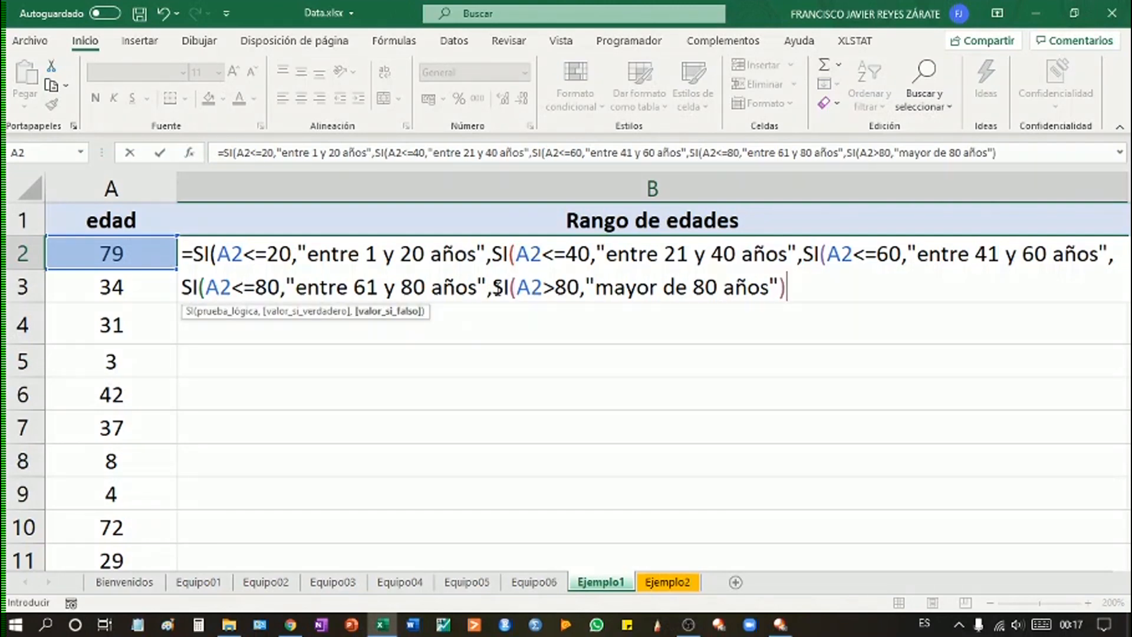
{"action": "type", "text": ")"}
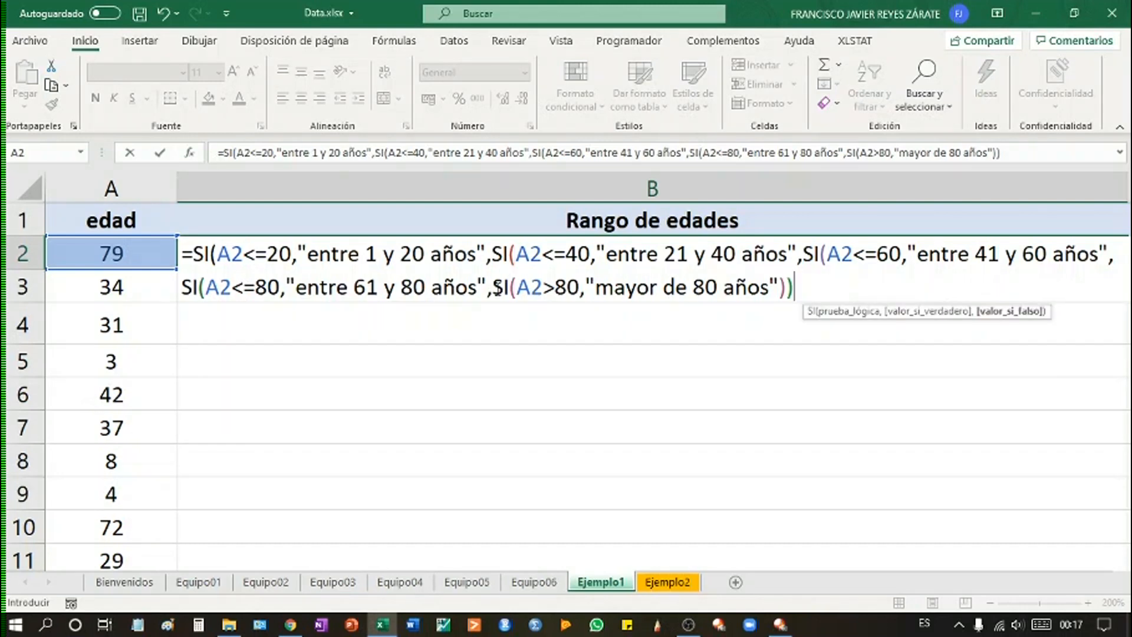
{"action": "type", "text": ")"}
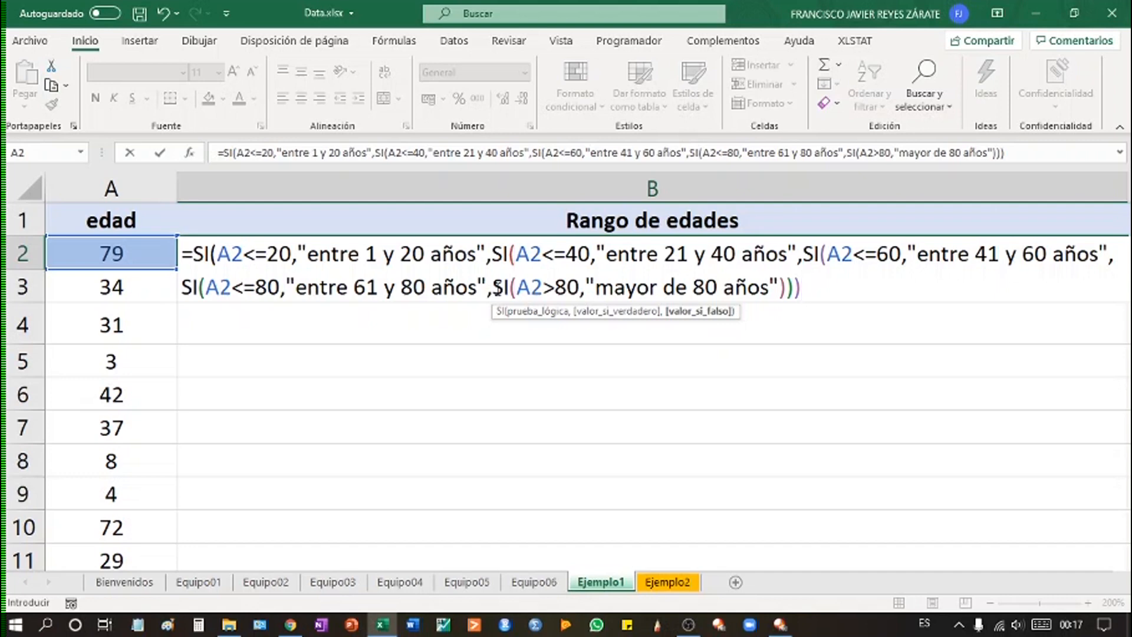
{"action": "type", "text": ")"}
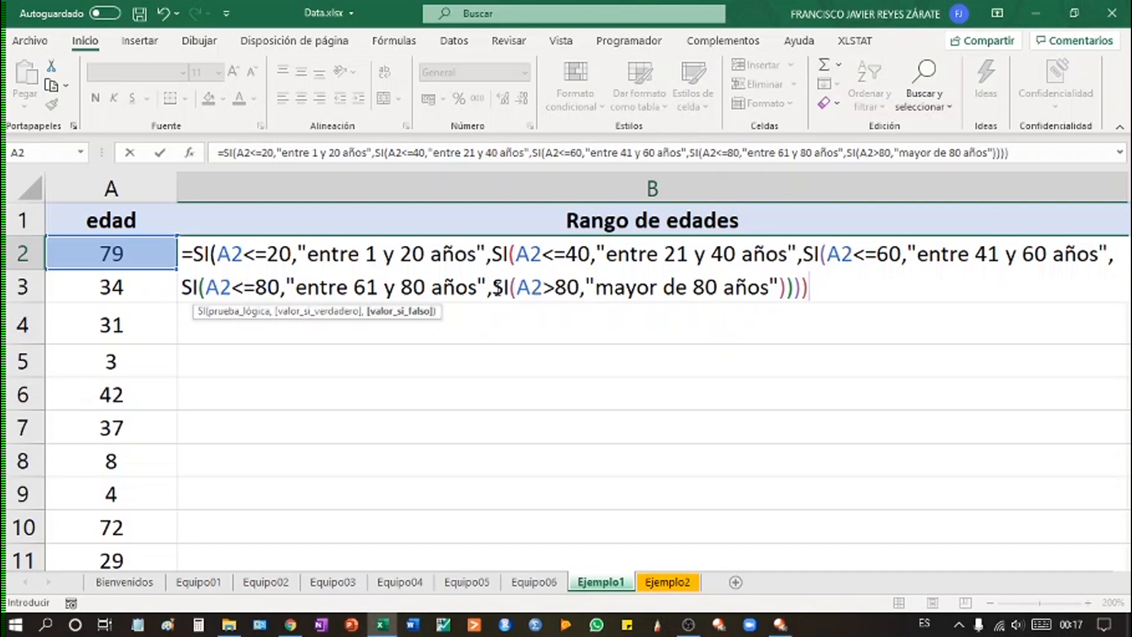
{"action": "type", "text": ")"}
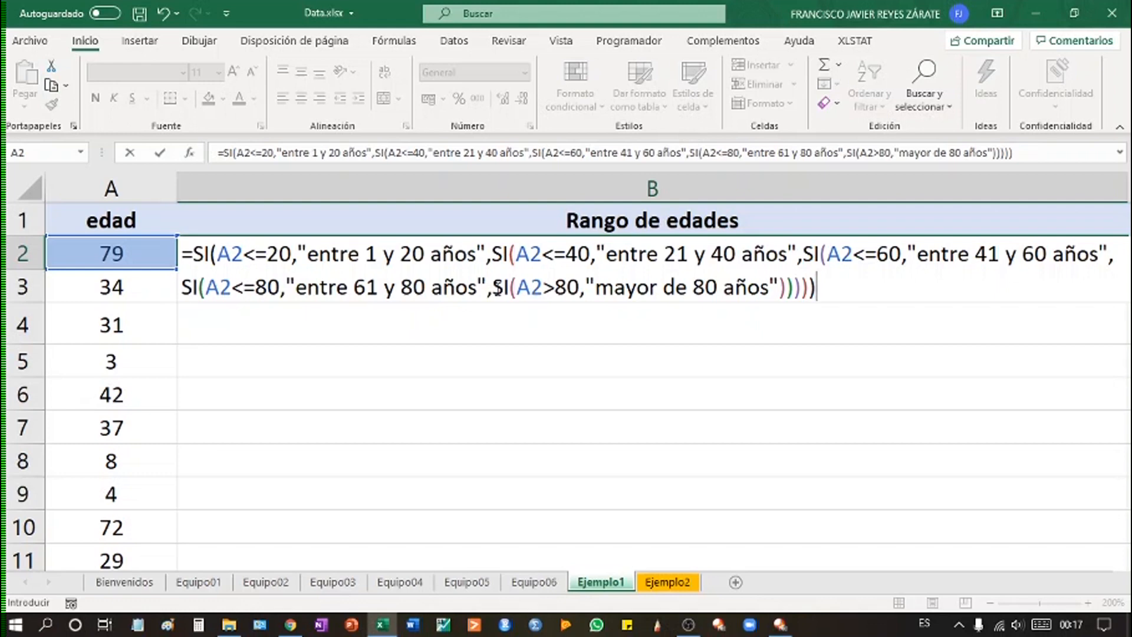
{"action": "key", "text": "Return"}
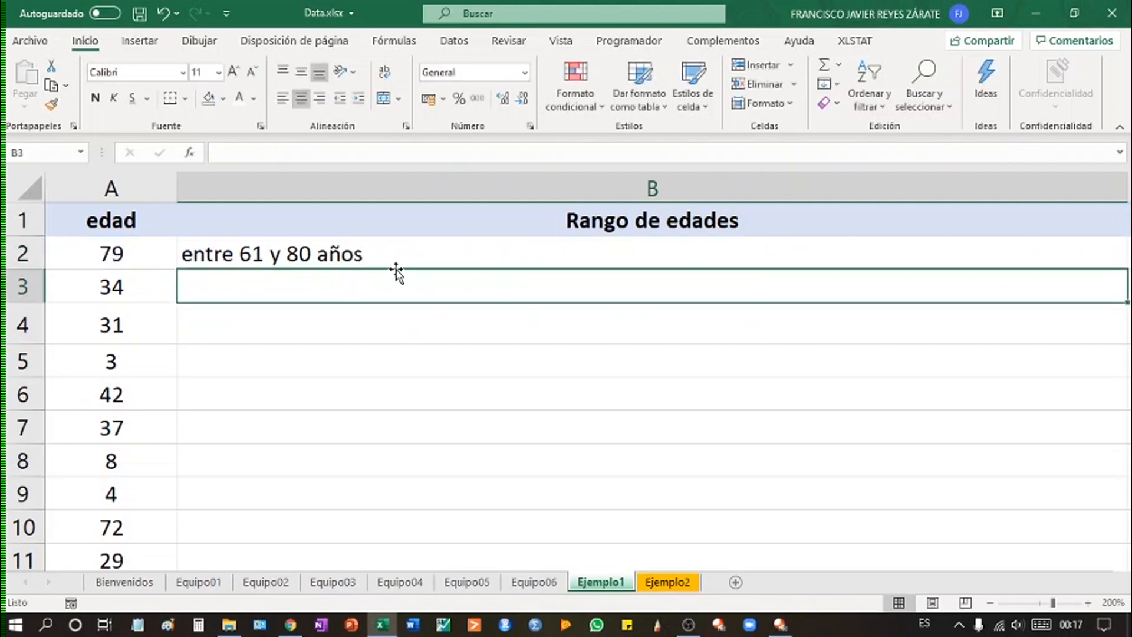
Narrow column B to somewhat wider than its header text and copy the B2 formula down to B3
{"action": "double_click", "coordinate": [1128, 189]}
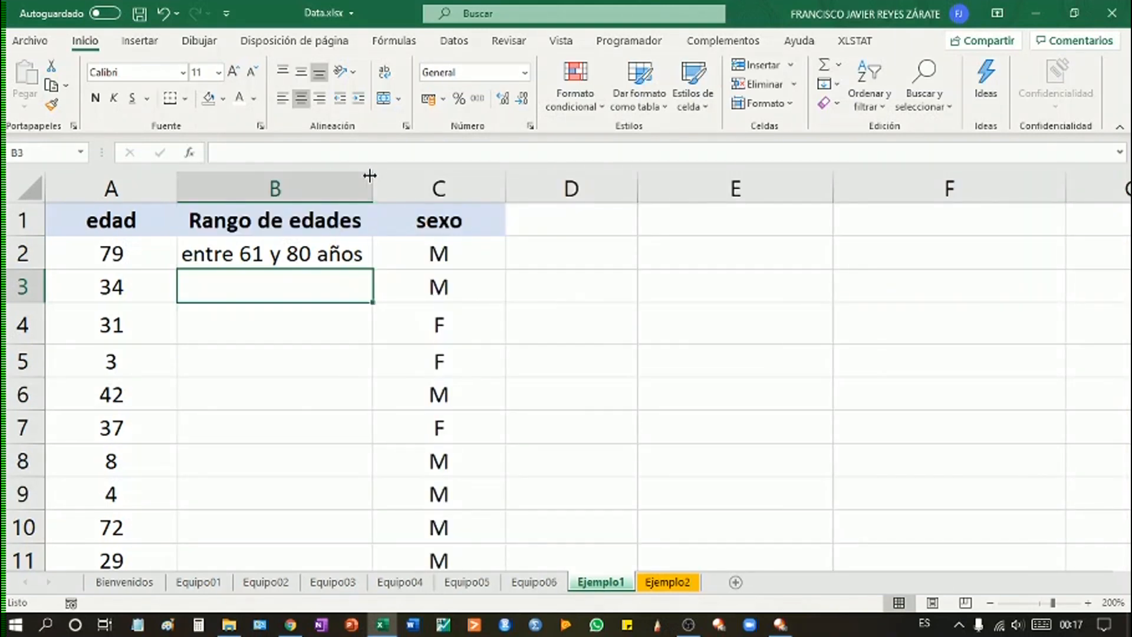
{"action": "left_click_drag", "start_coordinate": [371, 182], "coordinate": [482, 197]}
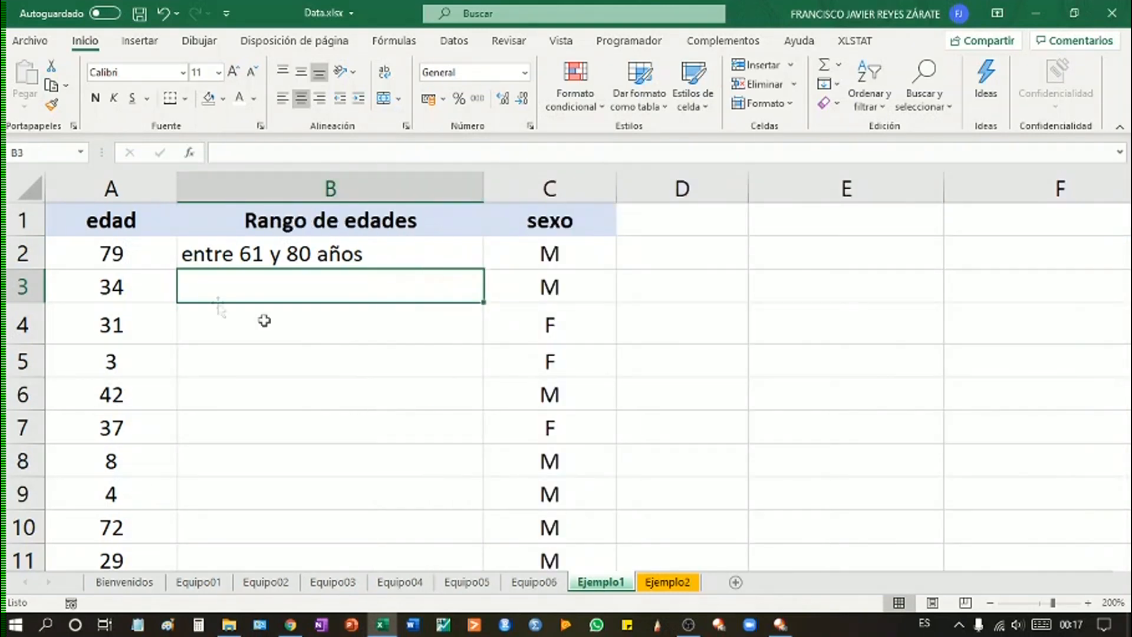
{"action": "left_click", "coordinate": [279, 248]}
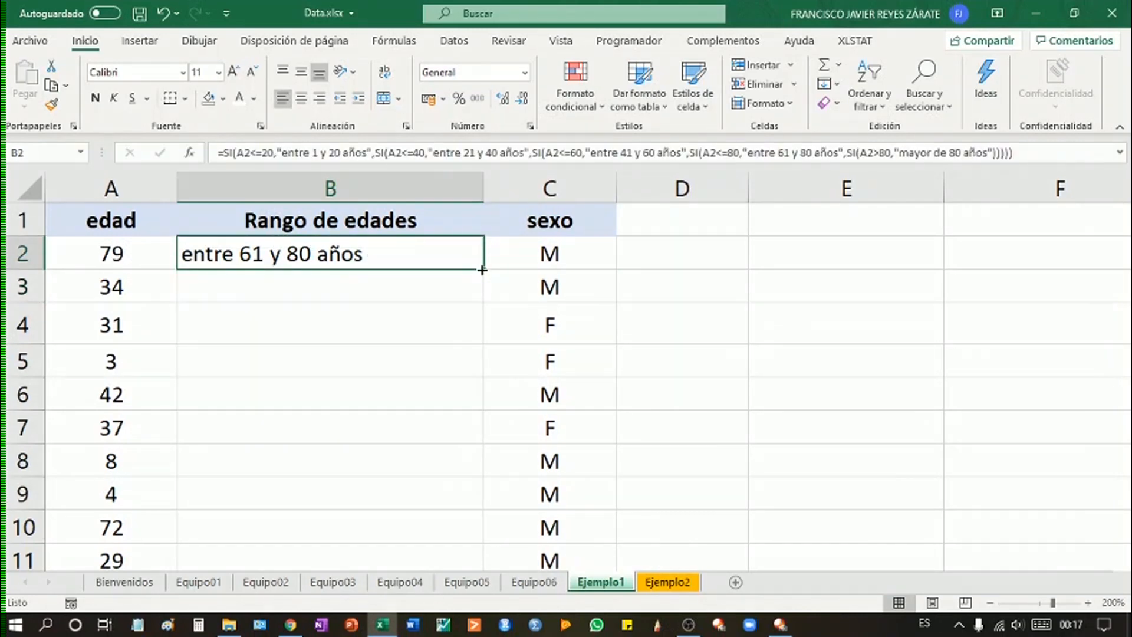
{"action": "left_click_drag", "start_coordinate": [482, 269], "coordinate": [480, 299]}
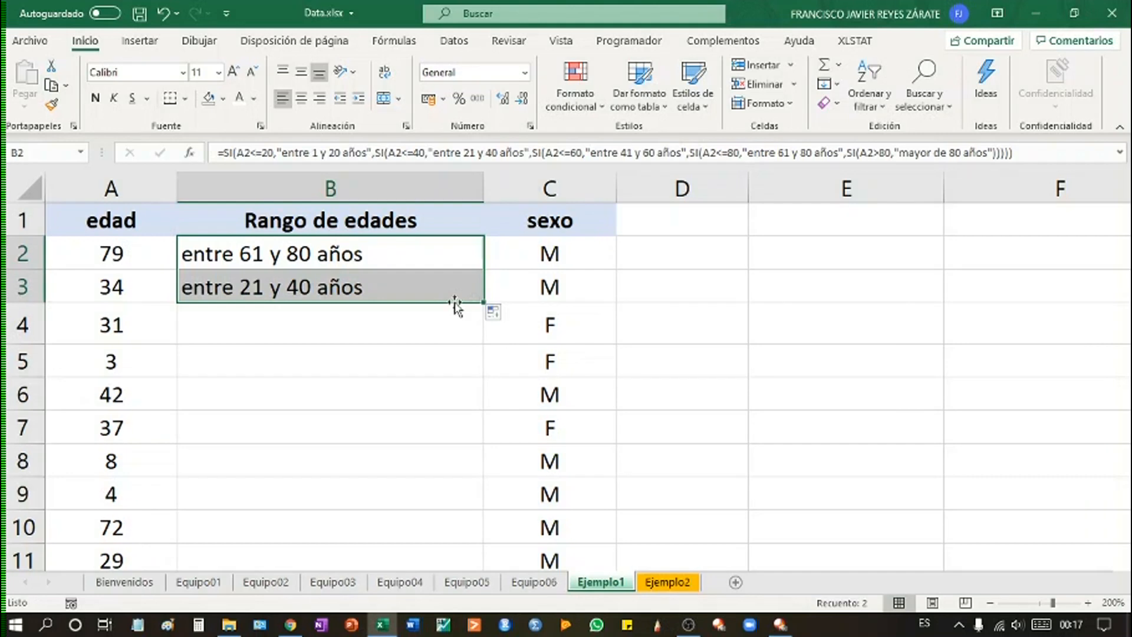
{"action": "left_click", "coordinate": [116, 293]}
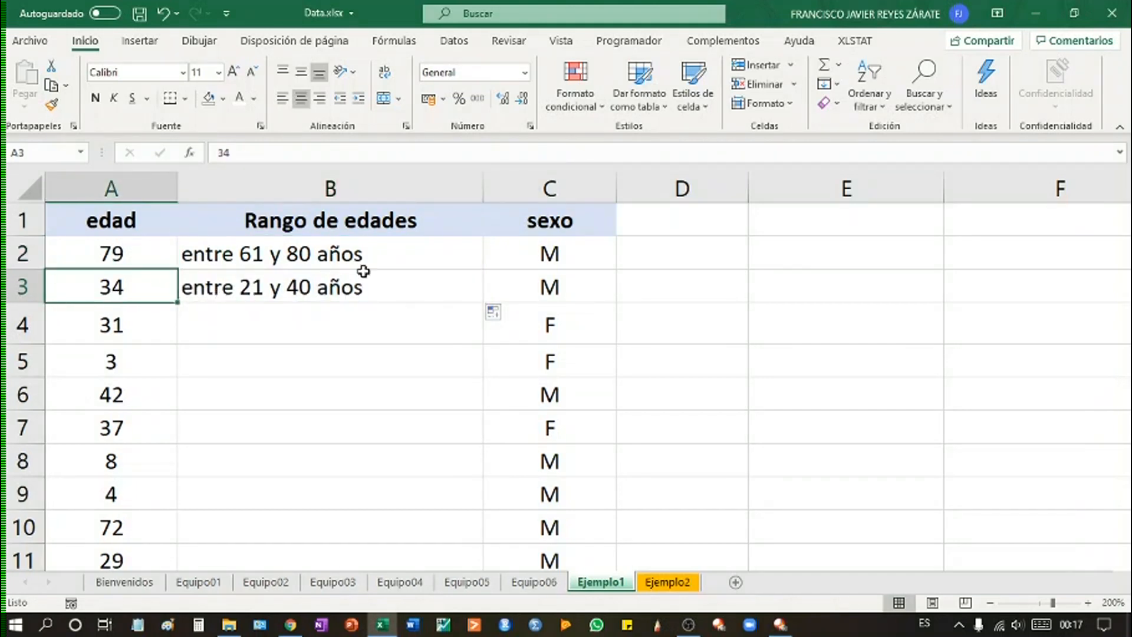
{"action": "left_click", "coordinate": [416, 280]}
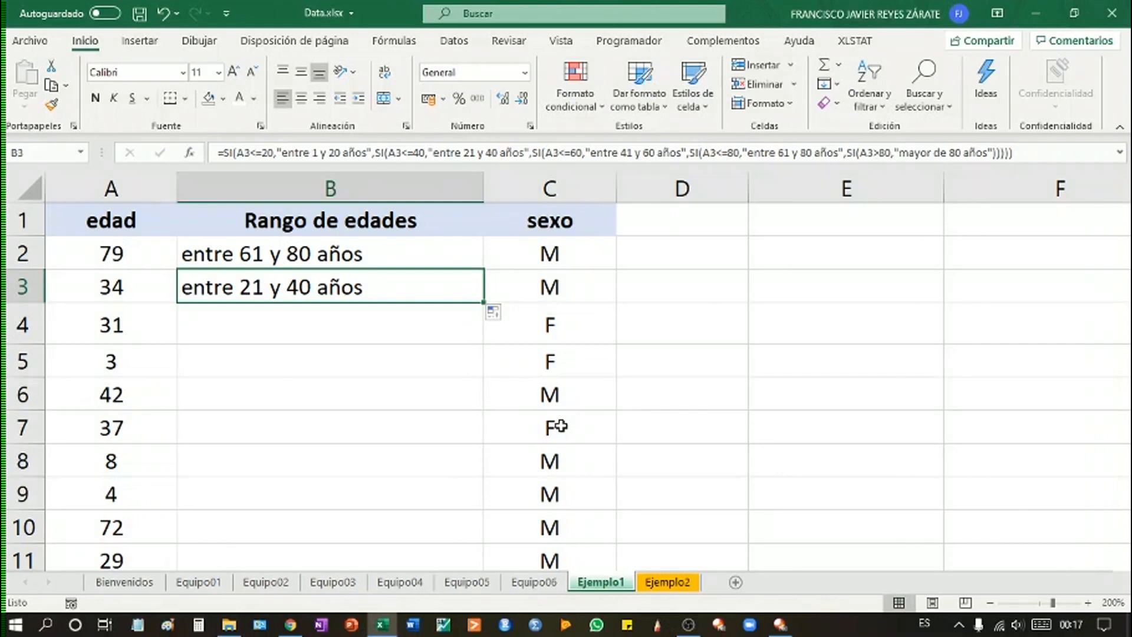
Copy the B3 formula to B4 and fill it down column B to the last row of ages
{"action": "left_click", "coordinate": [661, 408]}
{"action": "scroll", "coordinate": [661, 408], "scroll_direction": "up", "scroll_amount": 13, "text": "ctrl"}
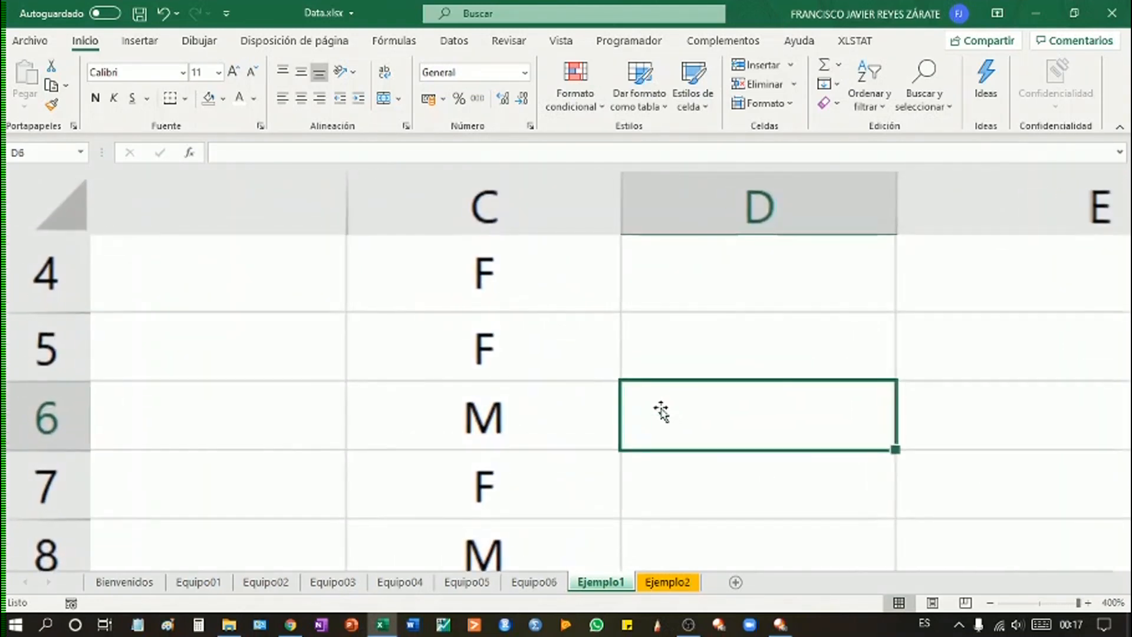
{"action": "scroll", "coordinate": [662, 408], "scroll_direction": "up", "scroll_amount": 2}
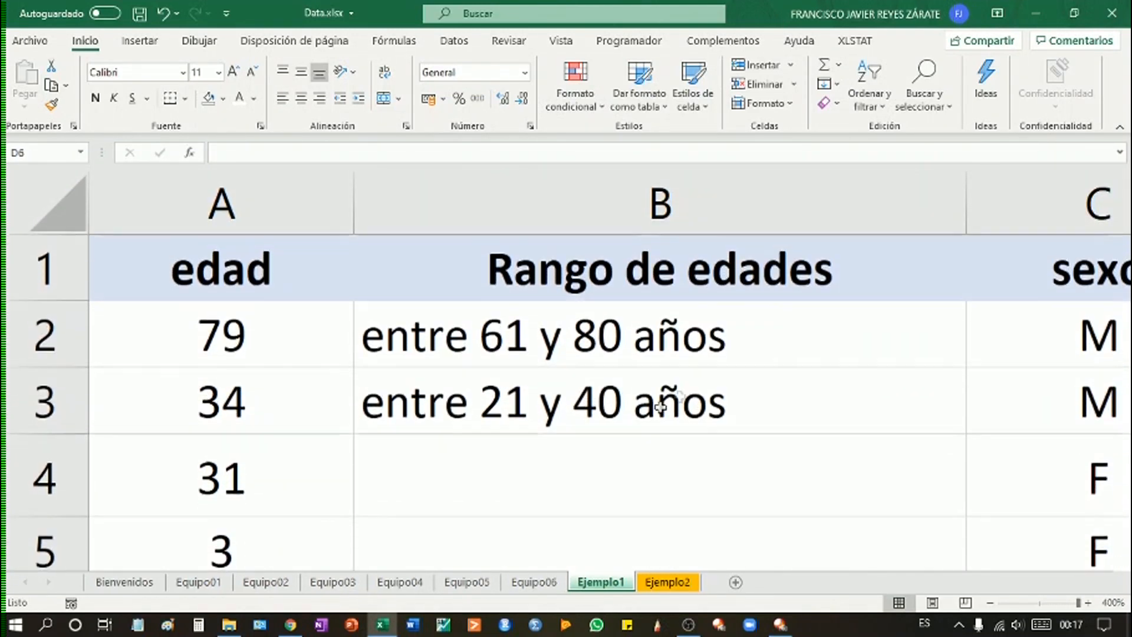
{"action": "left_click", "coordinate": [817, 419]}
{"action": "left_click_drag", "start_coordinate": [967, 434], "coordinate": [948, 520]}
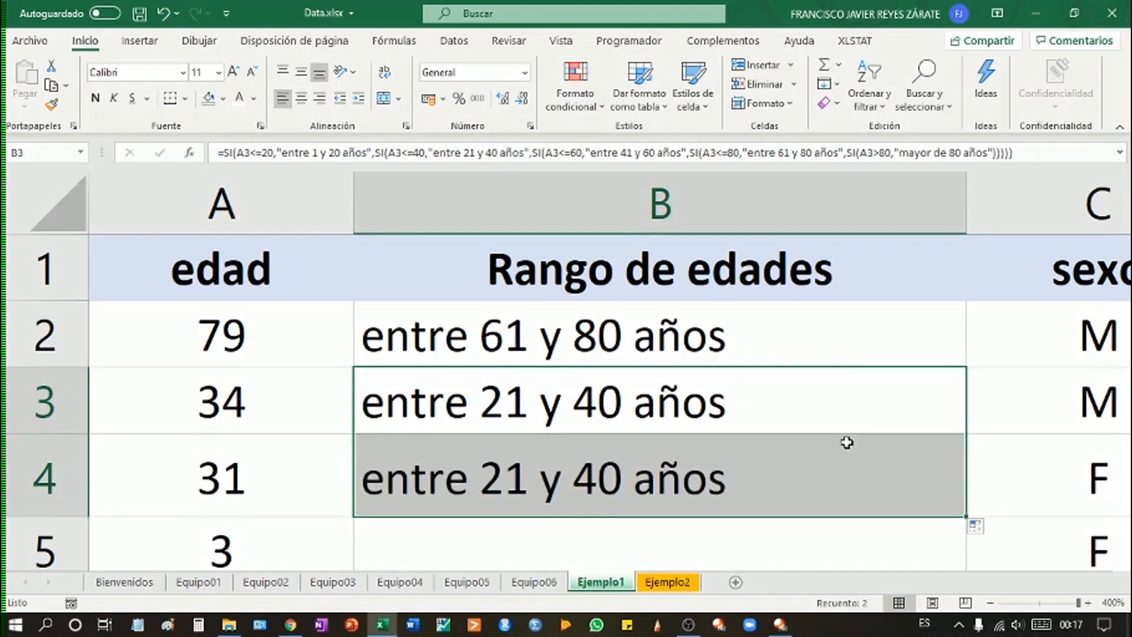
{"action": "double_click", "coordinate": [966, 517]}
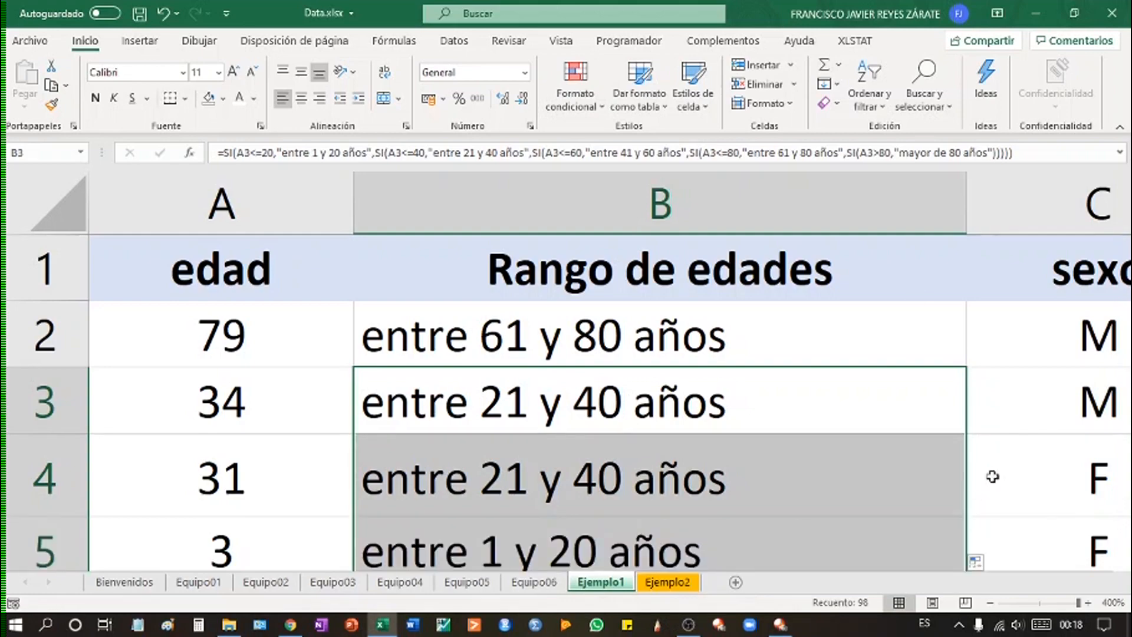
Check the age ranges filled down column B against the ages in column A, inspecting the formulas around rows 19 to 21
{"action": "scroll", "coordinate": [968, 466], "scroll_direction": "down", "scroll_amount": 10}
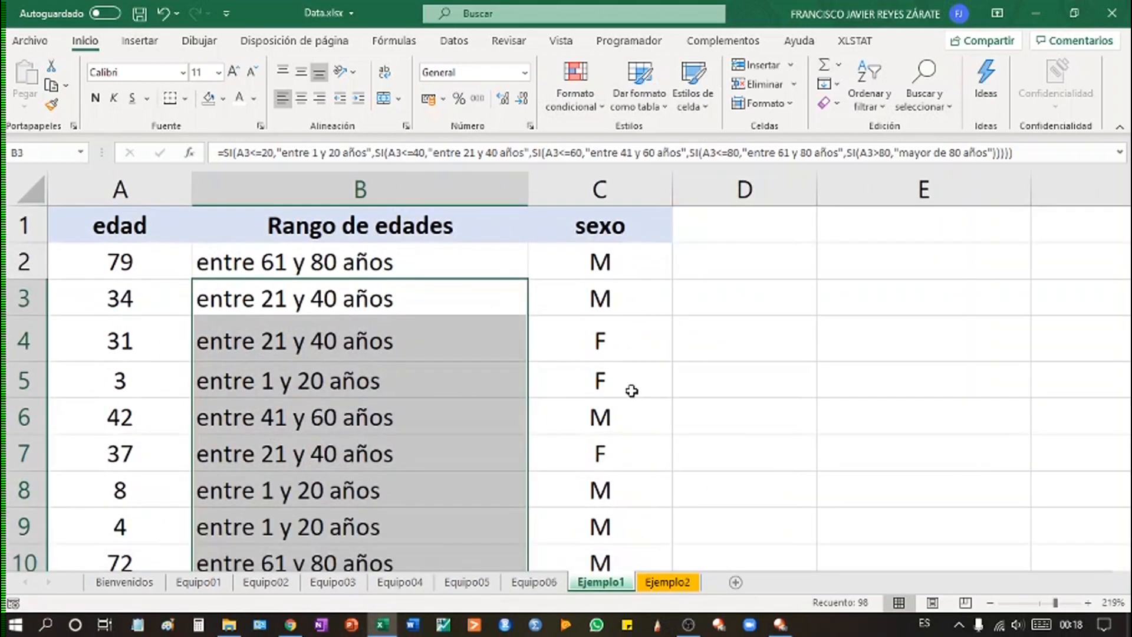
{"action": "scroll", "coordinate": [632, 391], "scroll_direction": "down", "scroll_amount": 2}
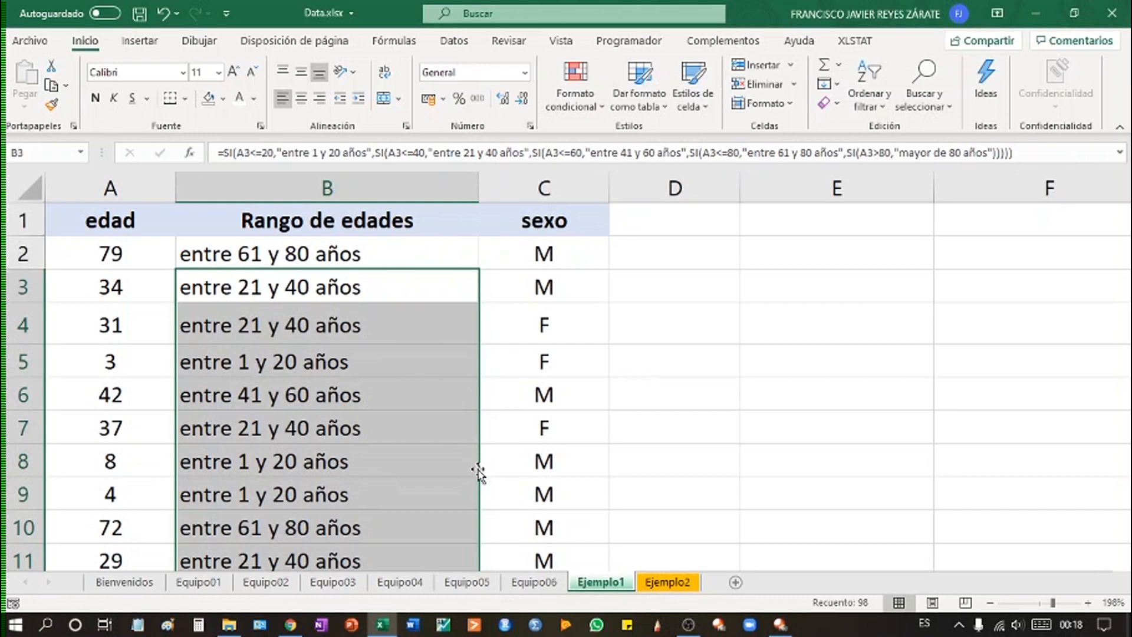
{"action": "left_click", "coordinate": [715, 437]}
{"action": "scroll", "coordinate": [465, 486], "scroll_direction": "down", "scroll_amount": 5}
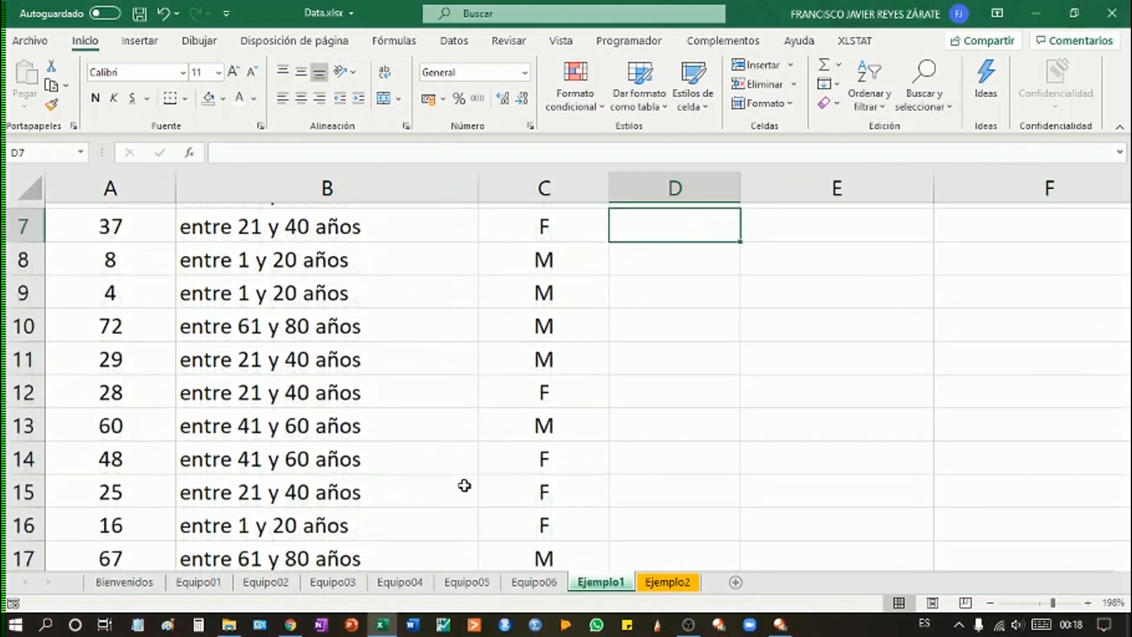
{"action": "left_click", "coordinate": [285, 374]}
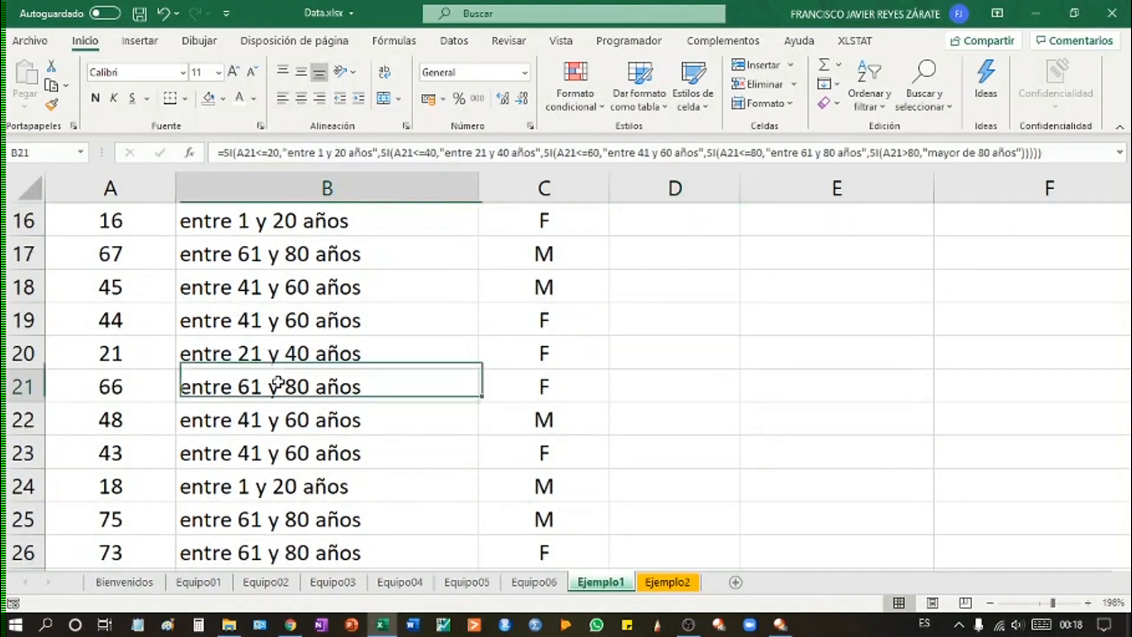
{"action": "left_click", "coordinate": [308, 346]}
{"action": "left_click", "coordinate": [344, 322]}
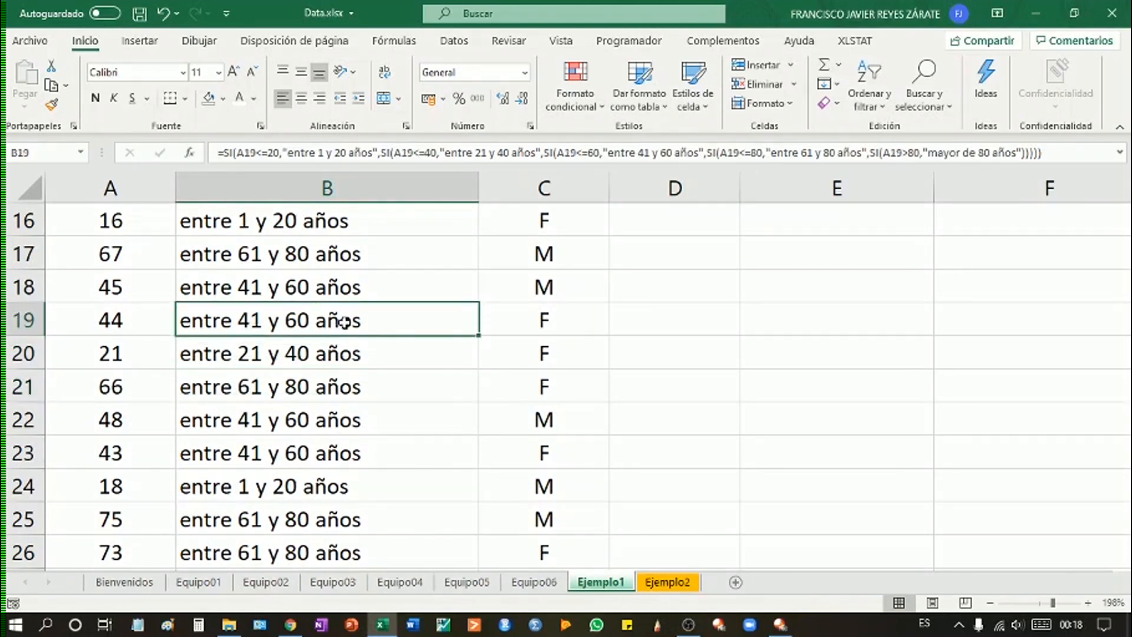
Check the age ranges in column B against the ages in column A down to the last row, inspecting several formulas
{"action": "left_click", "coordinate": [265, 519]}
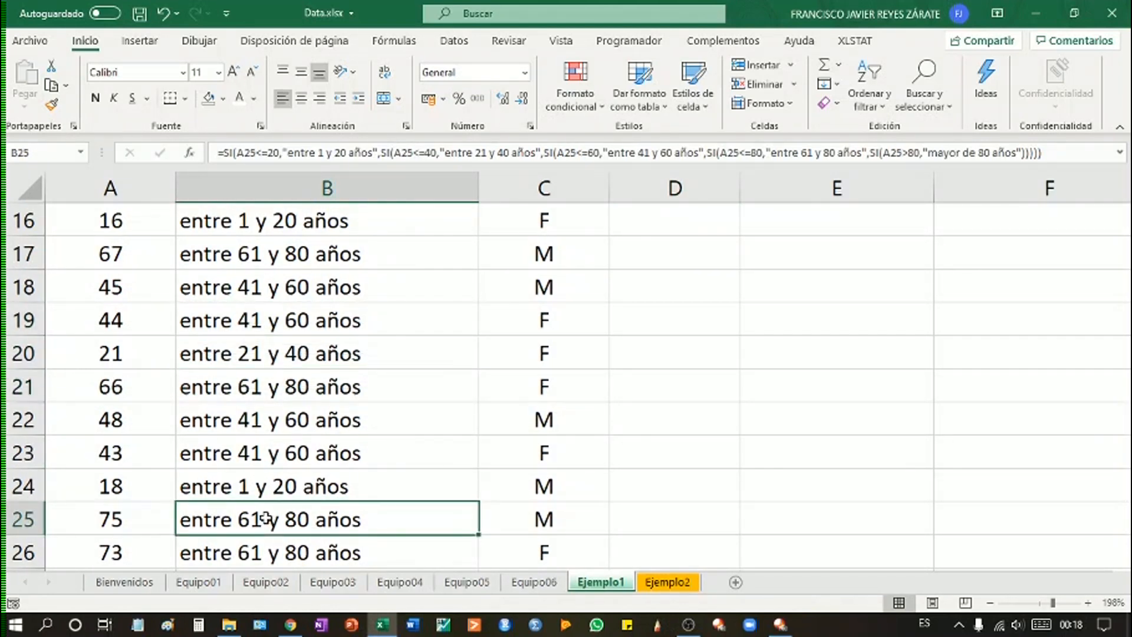
{"action": "left_click", "coordinate": [342, 455]}
{"action": "scroll", "coordinate": [395, 507], "scroll_direction": "down", "scroll_amount": 7}
{"action": "scroll", "coordinate": [392, 515], "scroll_direction": "down", "scroll_amount": 11}
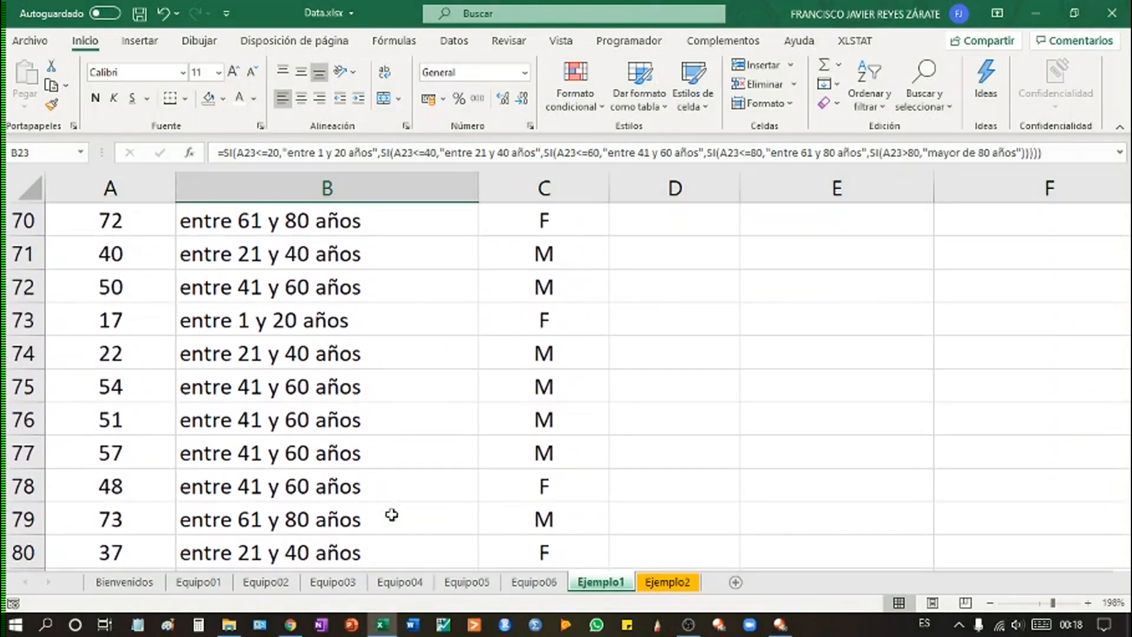
{"action": "left_click", "coordinate": [235, 519]}
{"action": "scroll", "coordinate": [361, 421], "scroll_direction": "down", "scroll_amount": 7}
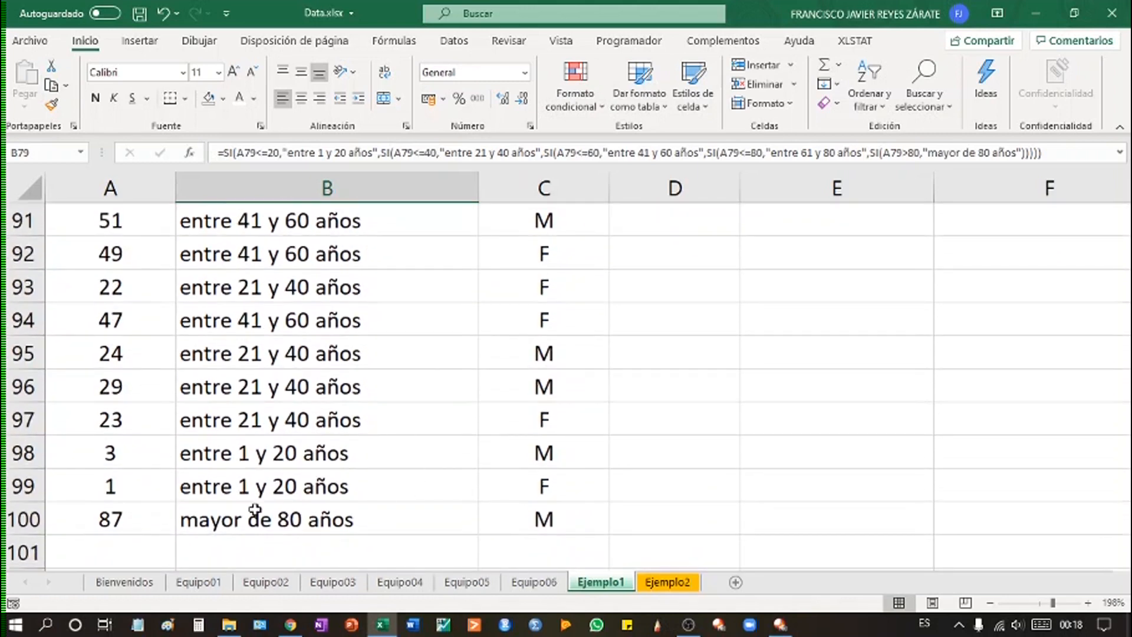
{"action": "left_click", "coordinate": [141, 514]}
{"action": "left_click", "coordinate": [239, 522]}
{"action": "scroll", "coordinate": [447, 440], "scroll_direction": "up", "scroll_amount": 20}
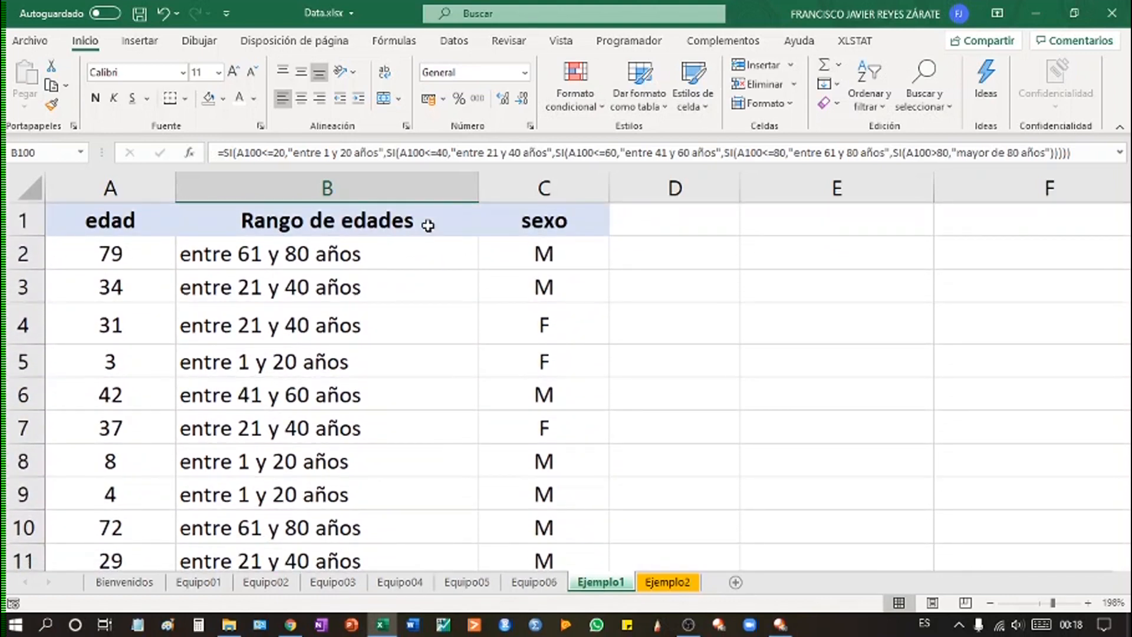
Create a pivot table on a new worksheet from the Rango de edades and sexo columns, range B1:C100 of Ejemplo1
{"action": "left_click", "coordinate": [369, 222]}
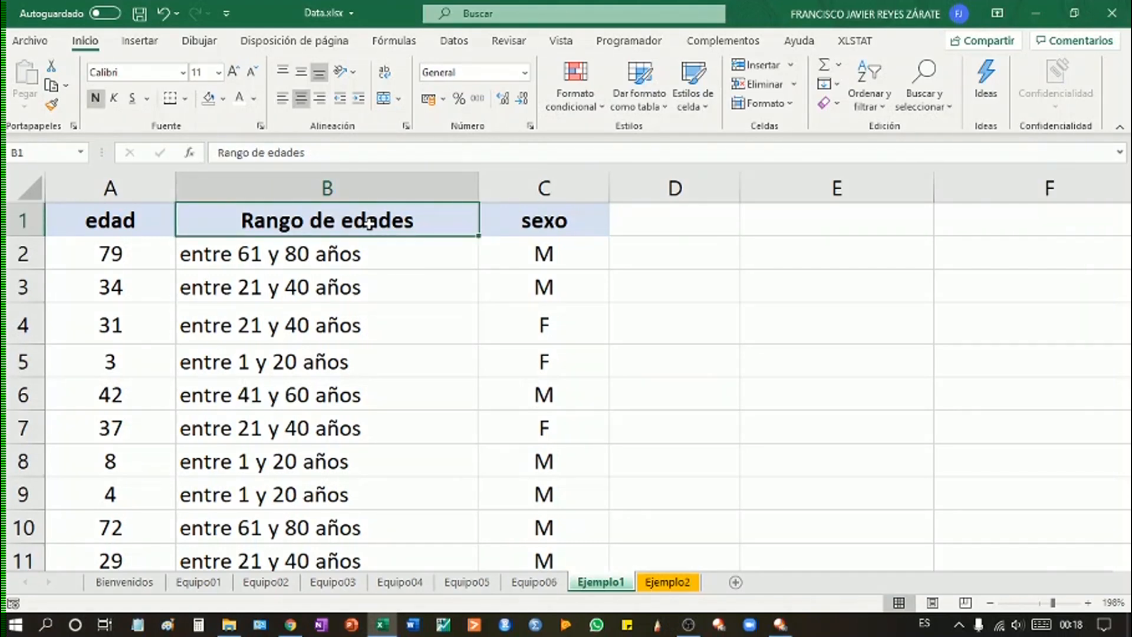
{"action": "left_click", "coordinate": [549, 221]}
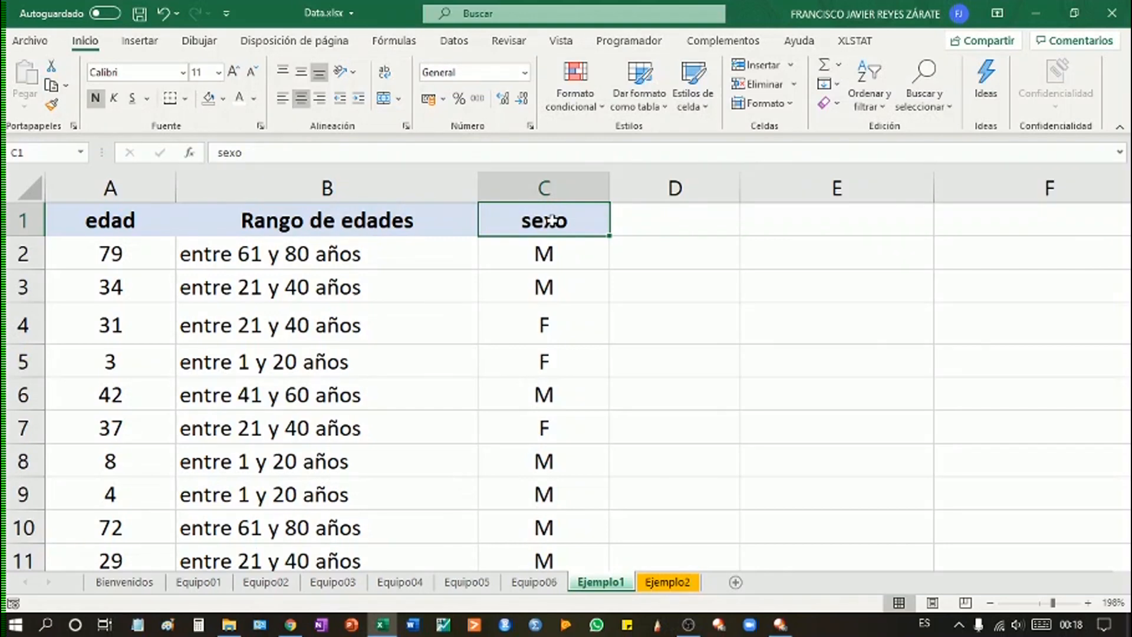
{"action": "left_click", "coordinate": [710, 361]}
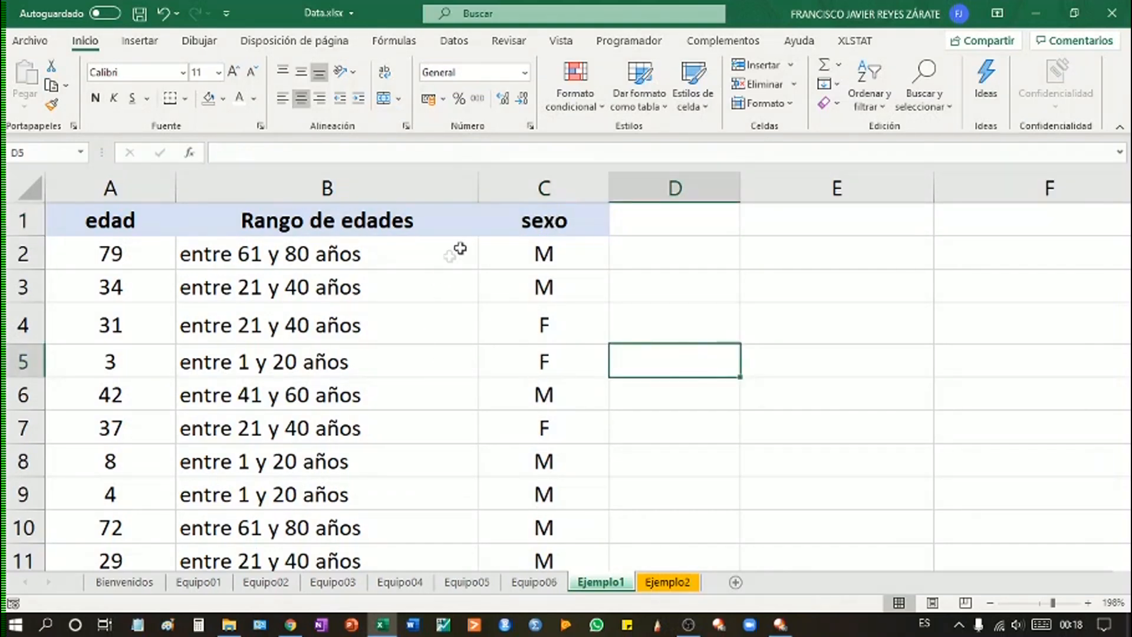
{"action": "left_click_drag", "start_coordinate": [369, 220], "coordinate": [530, 239]}
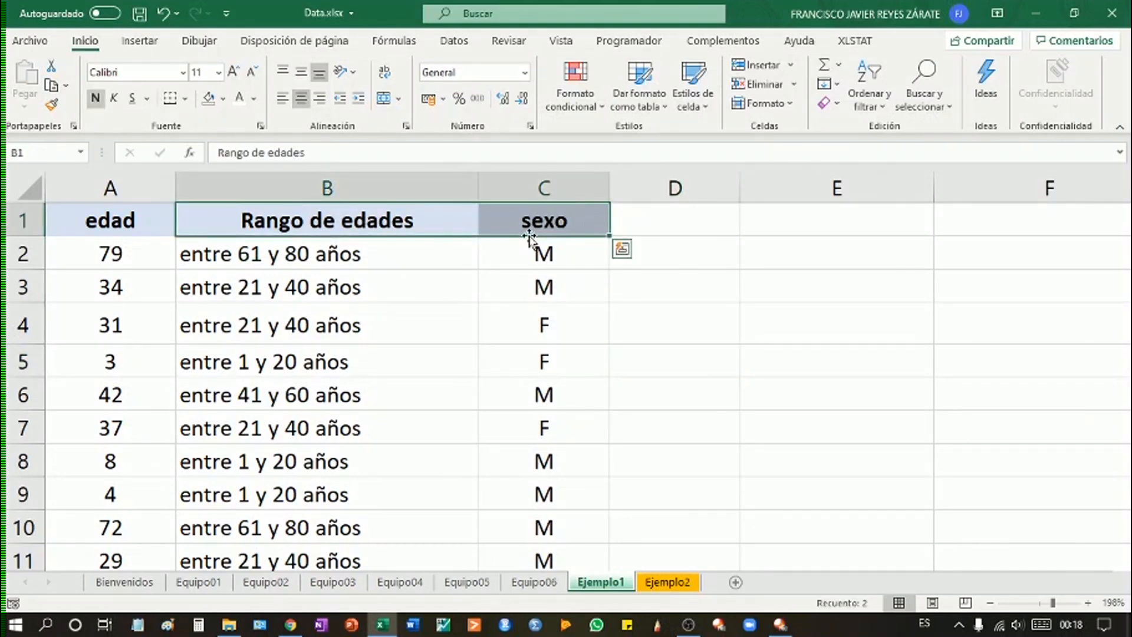
{"action": "left_click", "coordinate": [423, 224]}
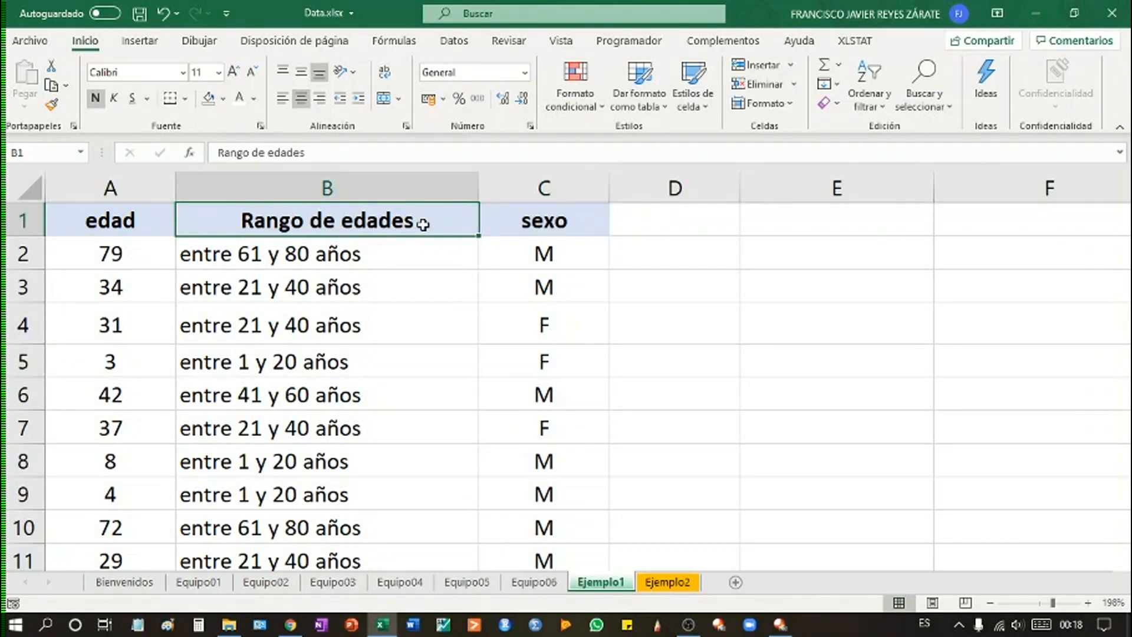
{"action": "key", "text": "shift+Right"}
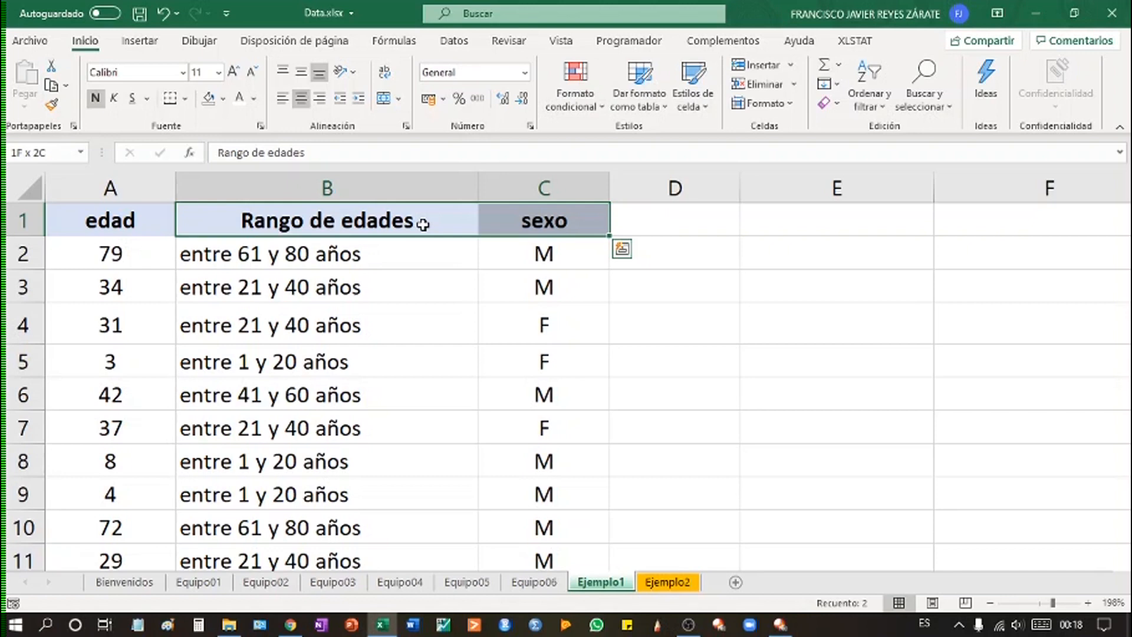
{"action": "key", "text": "ctrl+shift+Down"}
{"action": "scroll", "coordinate": [815, 395], "scroll_direction": "up", "scroll_amount": 20}
{"action": "scroll", "coordinate": [815, 396], "scroll_direction": "up", "scroll_amount": 6}
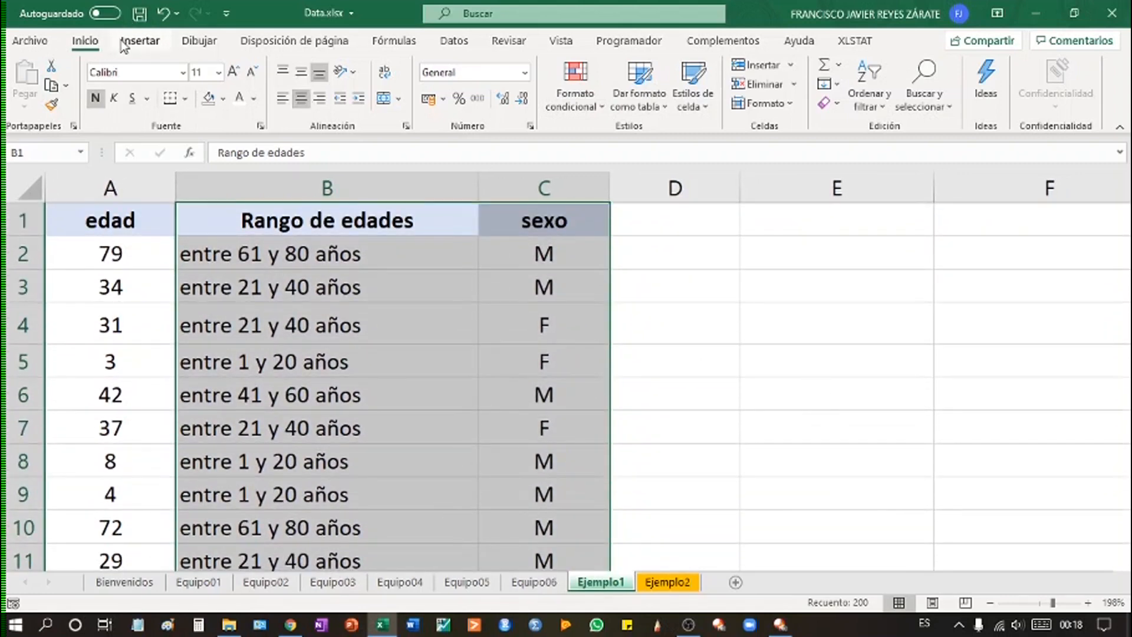
{"action": "left_click", "coordinate": [138, 42]}
{"action": "left_click", "coordinate": [31, 83]}
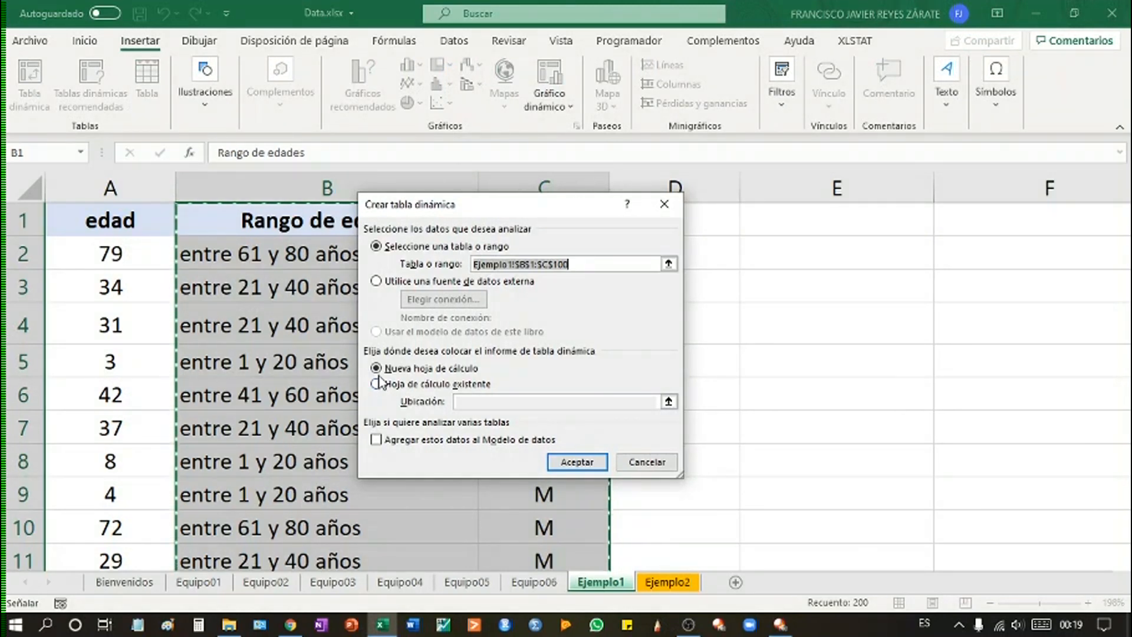
{"action": "left_click", "coordinate": [577, 461]}
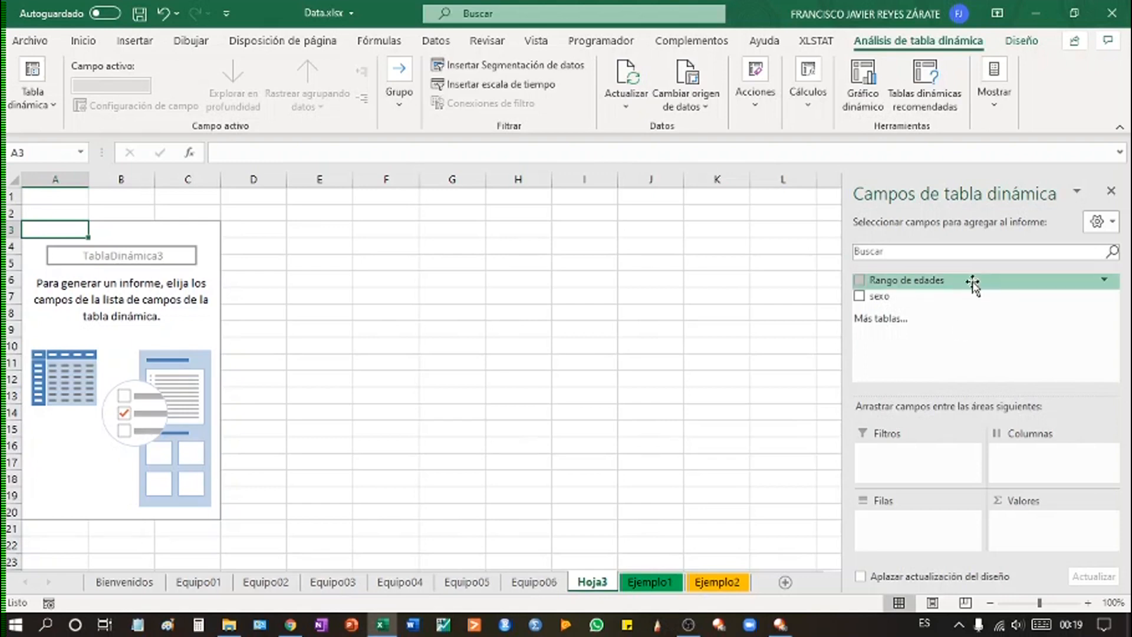
Lay out the pivot table with Rango de edades as rows and the count of sexo as values
{"action": "left_click_drag", "start_coordinate": [935, 287], "coordinate": [930, 516]}
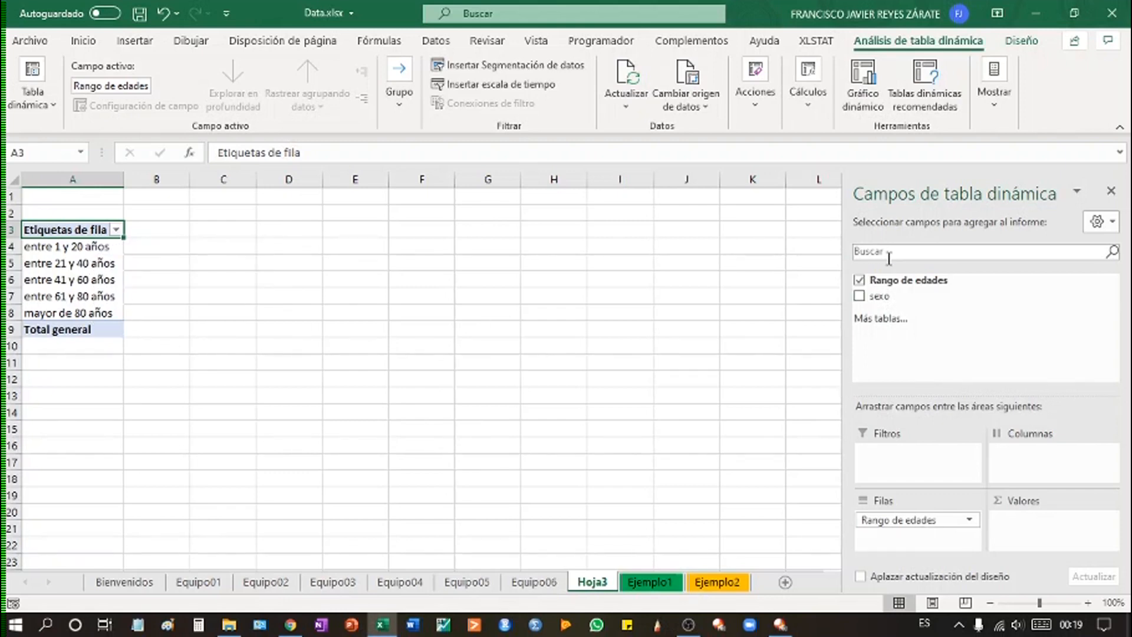
{"action": "left_click_drag", "start_coordinate": [889, 301], "coordinate": [1045, 473]}
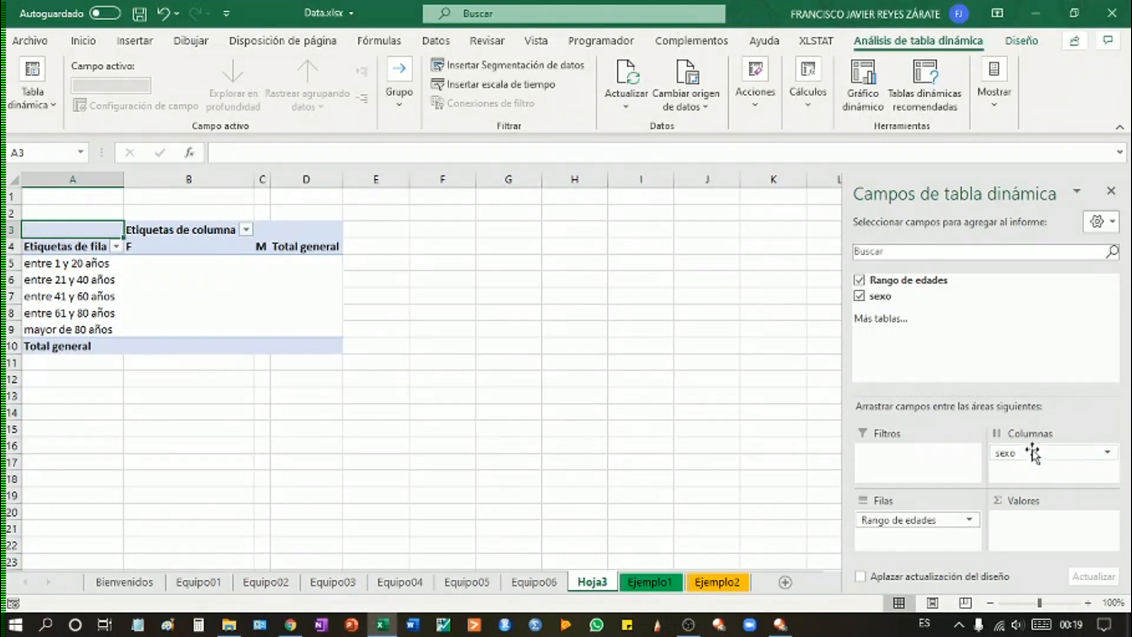
{"action": "left_click_drag", "start_coordinate": [1034, 453], "coordinate": [1050, 529]}
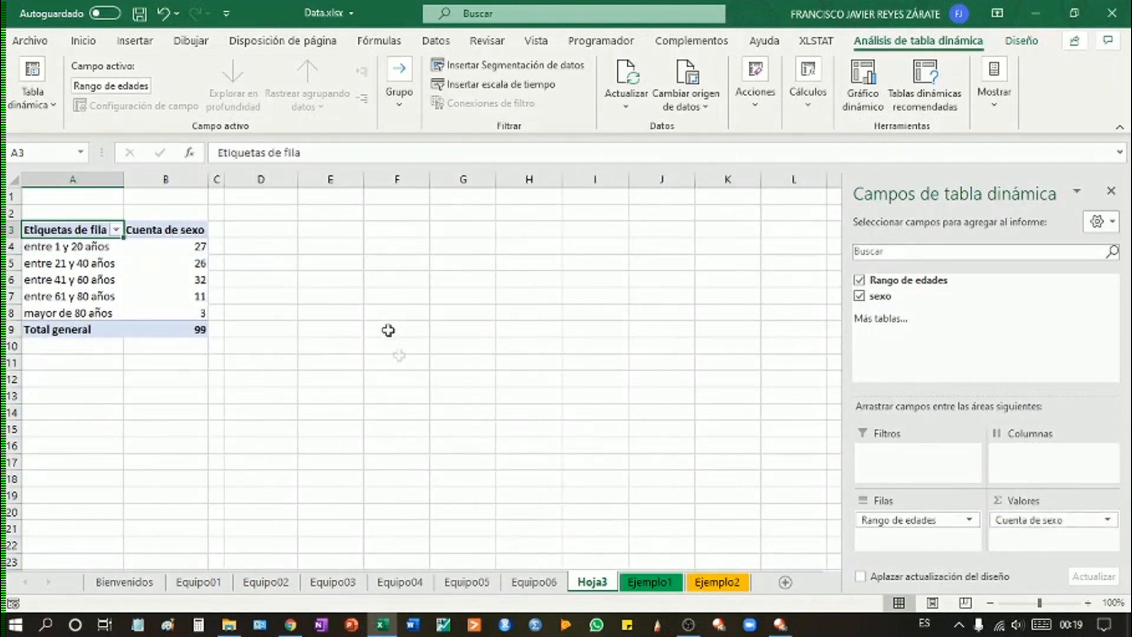
Center the Cuenta de sexo column of the pivot table, from its header through the grand total
{"action": "left_click_drag", "start_coordinate": [157, 248], "coordinate": [158, 323]}
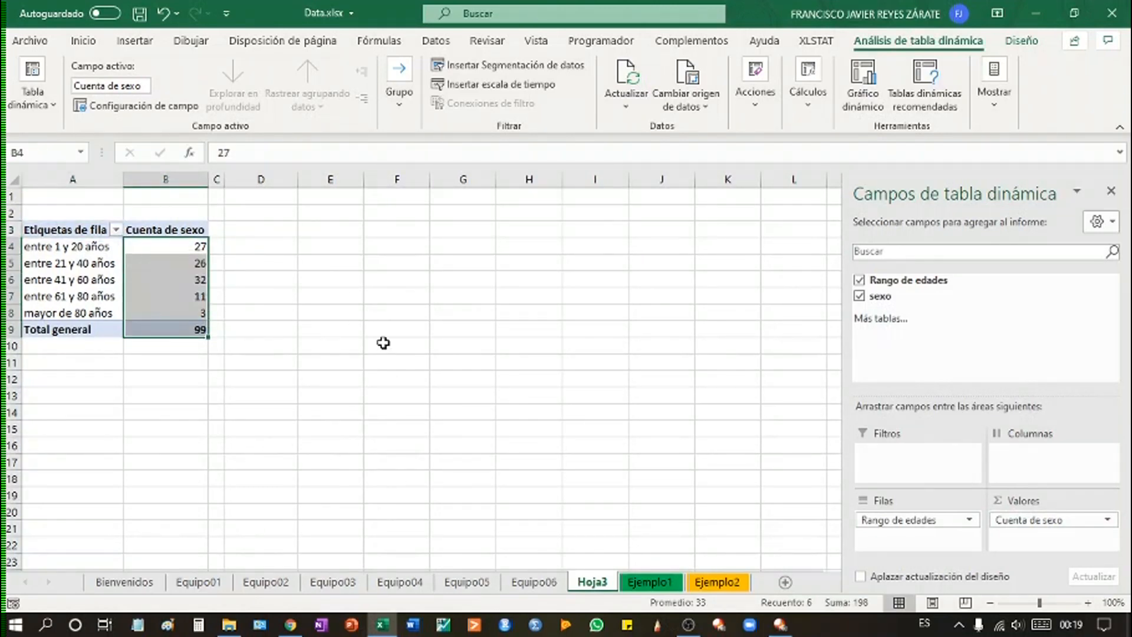
{"action": "left_click", "coordinate": [383, 342]}
{"action": "left_click_drag", "start_coordinate": [159, 231], "coordinate": [158, 330]}
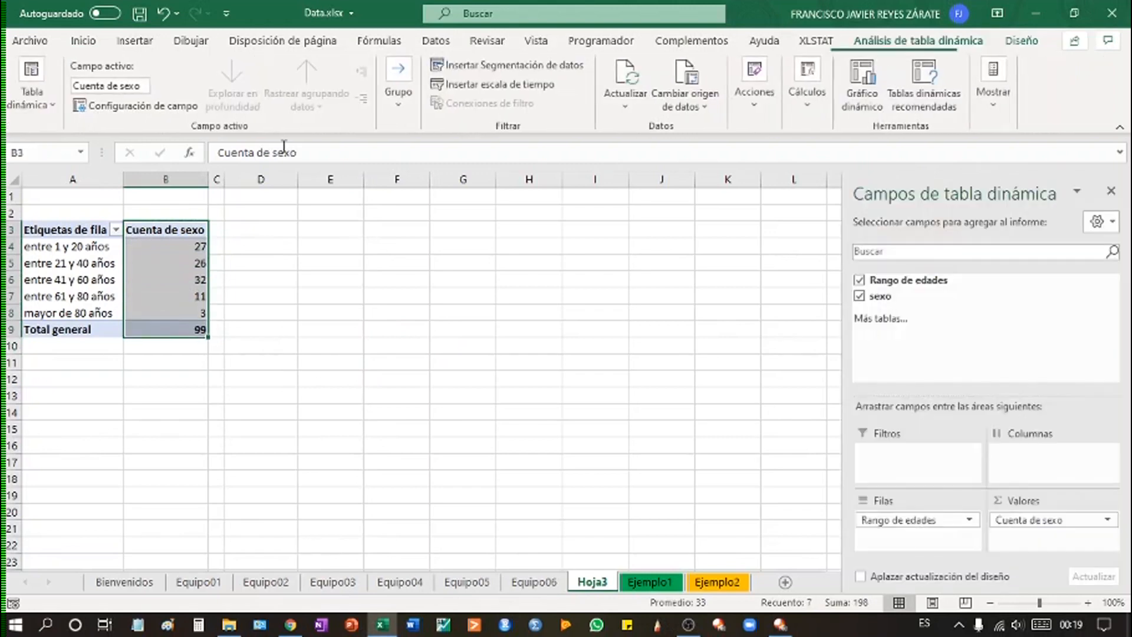
{"action": "left_click", "coordinate": [83, 41]}
{"action": "left_click", "coordinate": [307, 101]}
{"action": "left_click", "coordinate": [429, 361]}
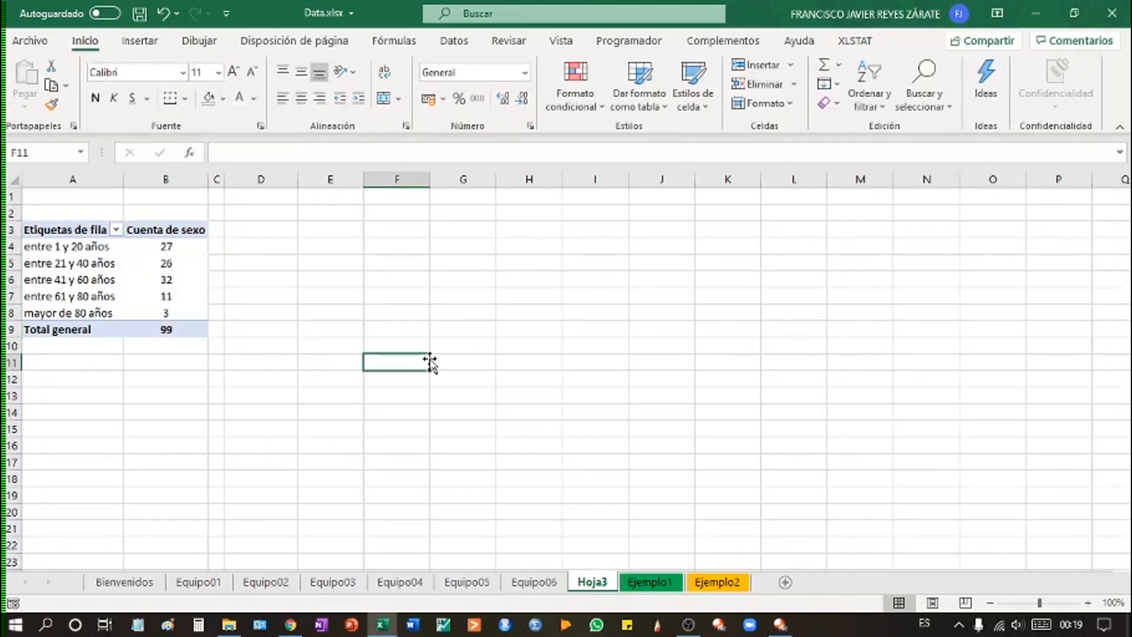
Copy the pivot table A3:B9, paste it as values at G2, and fit columns G and H to their contents
{"action": "left_click_drag", "start_coordinate": [76, 227], "coordinate": [170, 339]}
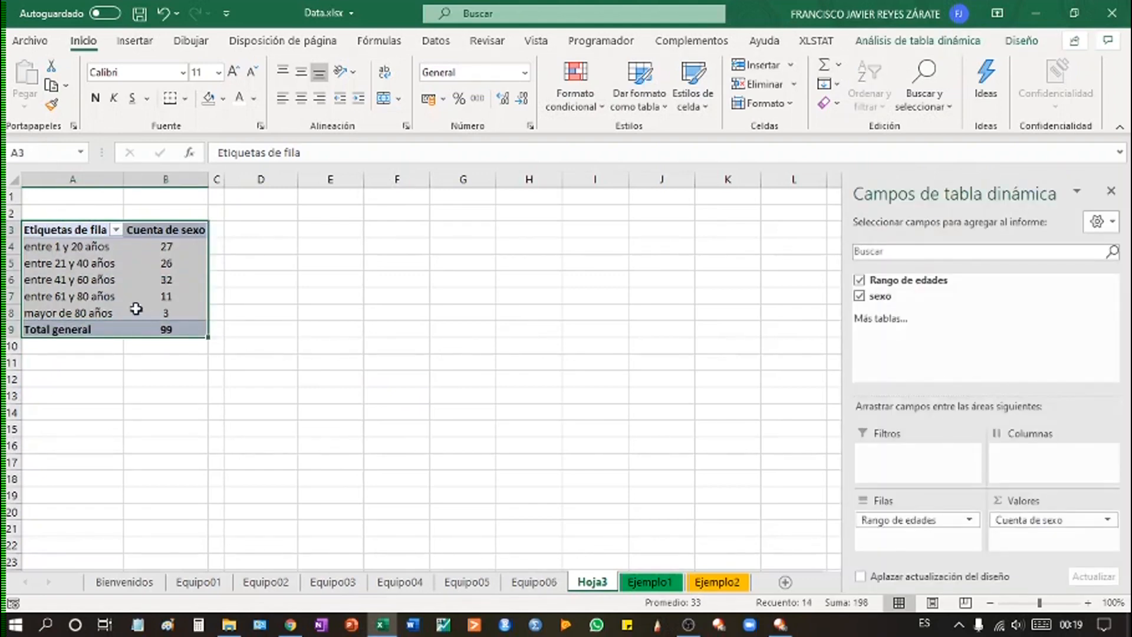
{"action": "left_click", "coordinate": [52, 86]}
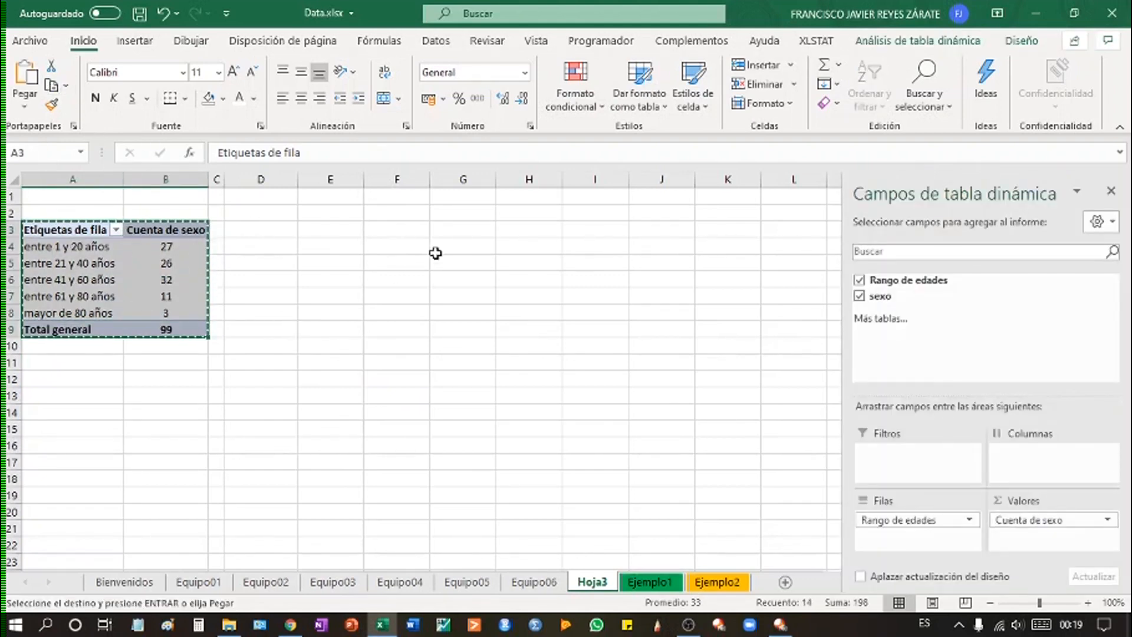
{"action": "left_click", "coordinate": [478, 213]}
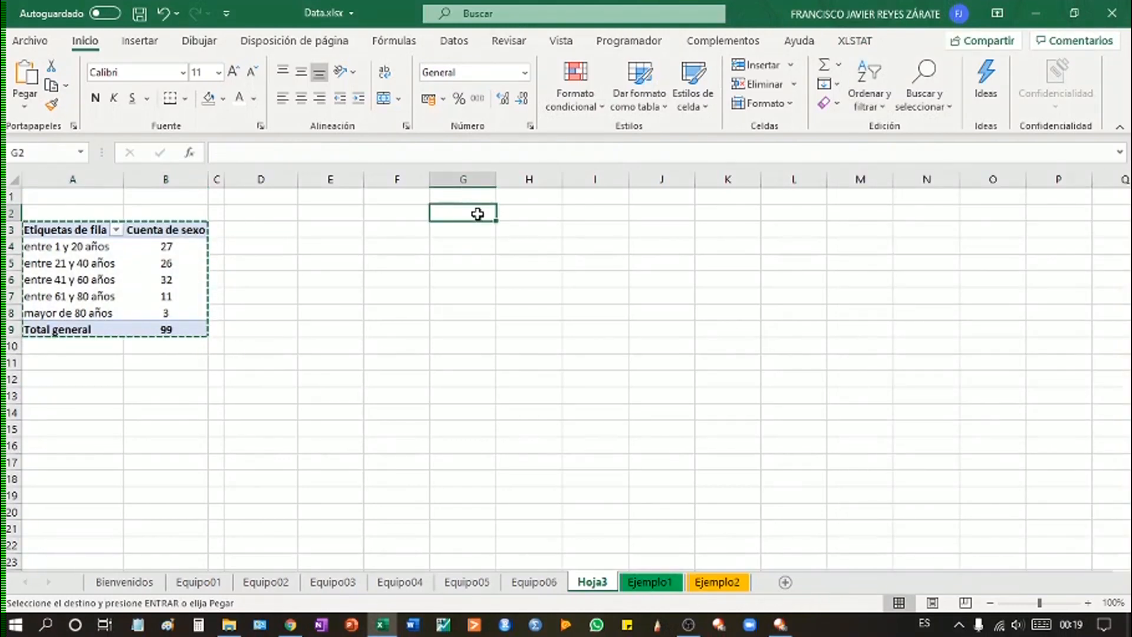
{"action": "right_click", "coordinate": [478, 213]}
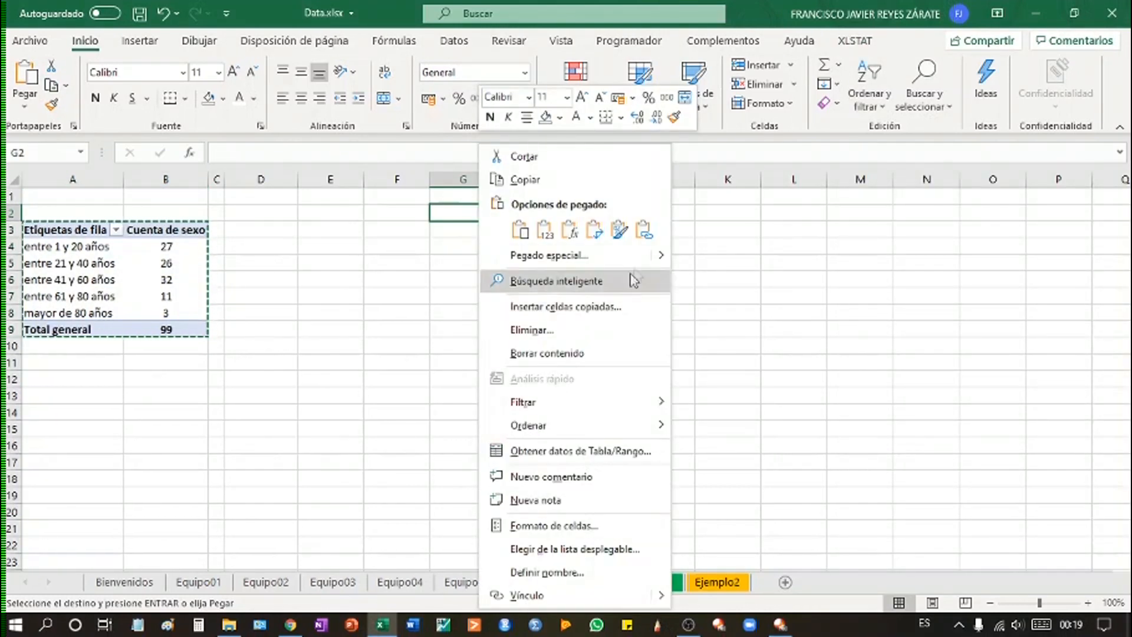
{"action": "mouse_move", "coordinate": [664, 261]}
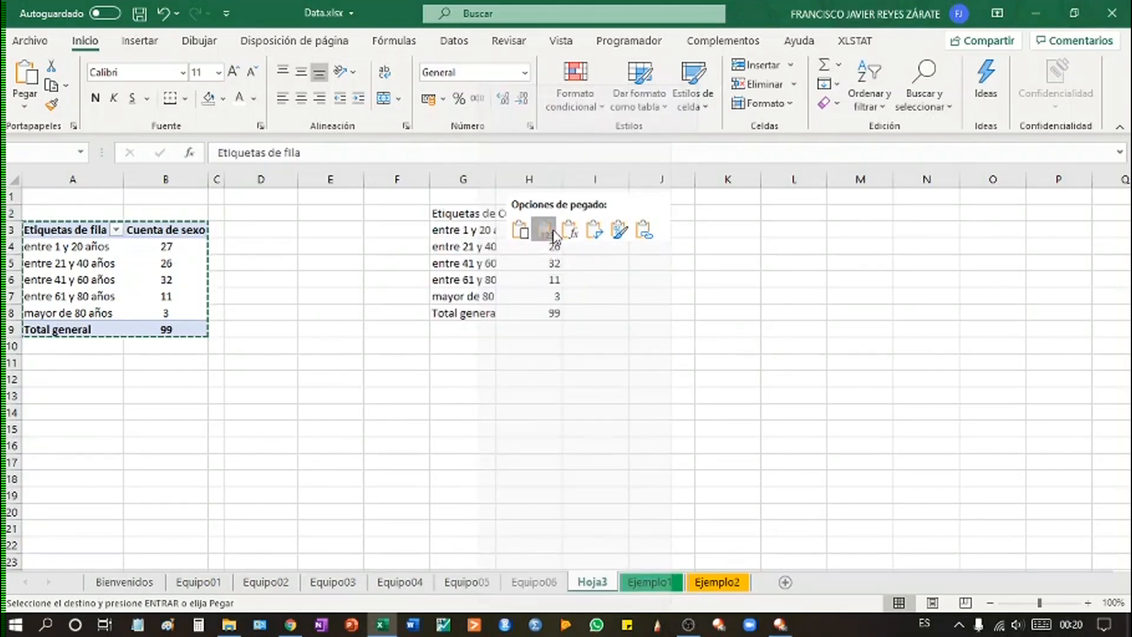
{"action": "left_click", "coordinate": [555, 234]}
{"action": "left_click", "coordinate": [659, 295]}
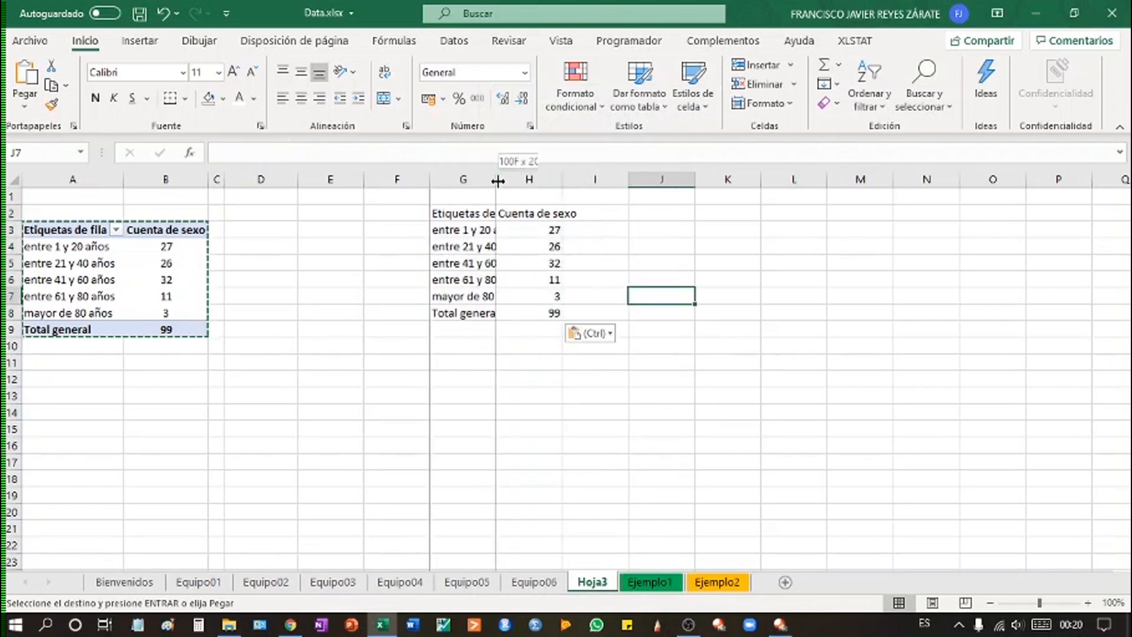
{"action": "double_click", "coordinate": [497, 179]}
{"action": "double_click", "coordinate": [594, 179]}
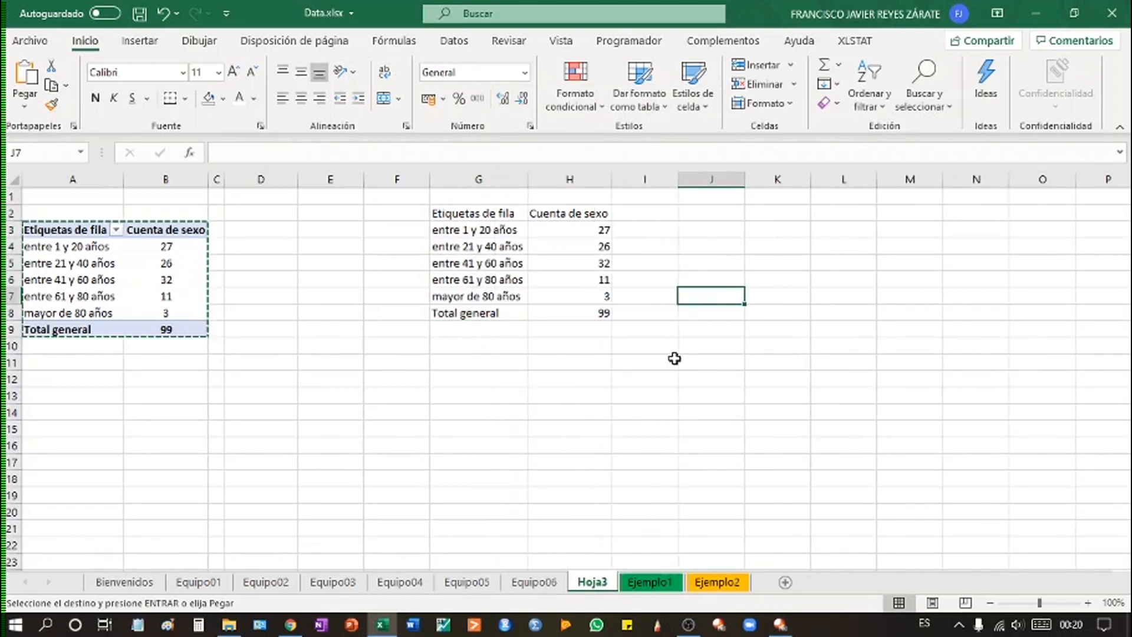
Center the pasted counts of the five age ranges in H3:H7
{"action": "left_click_drag", "start_coordinate": [584, 231], "coordinate": [578, 295]}
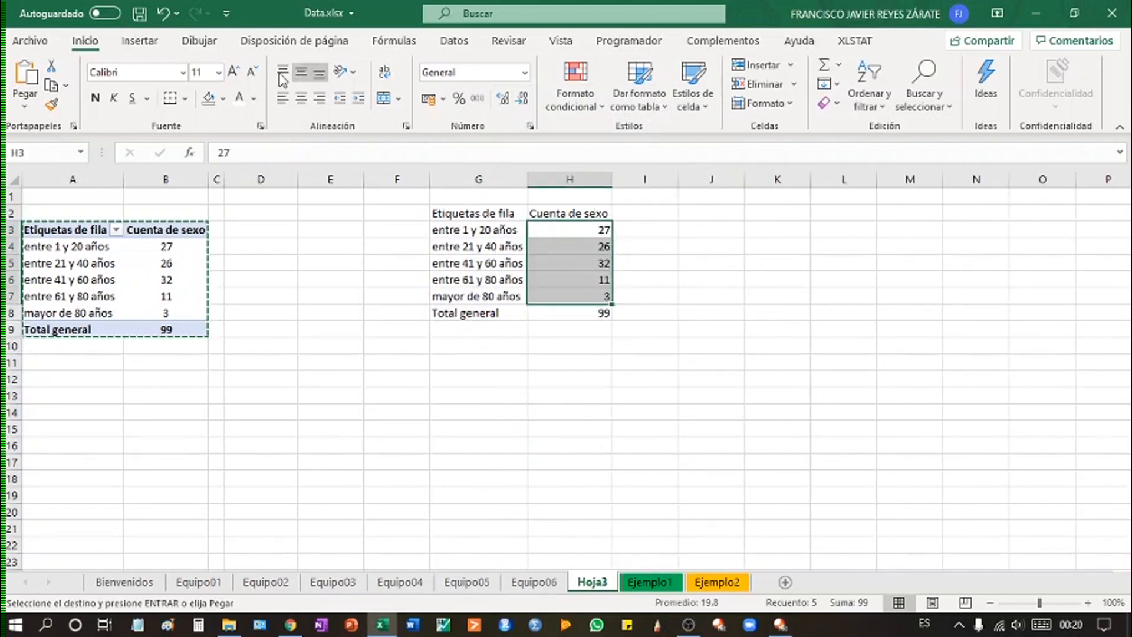
{"action": "left_click", "coordinate": [300, 100]}
{"action": "left_click", "coordinate": [711, 445]}
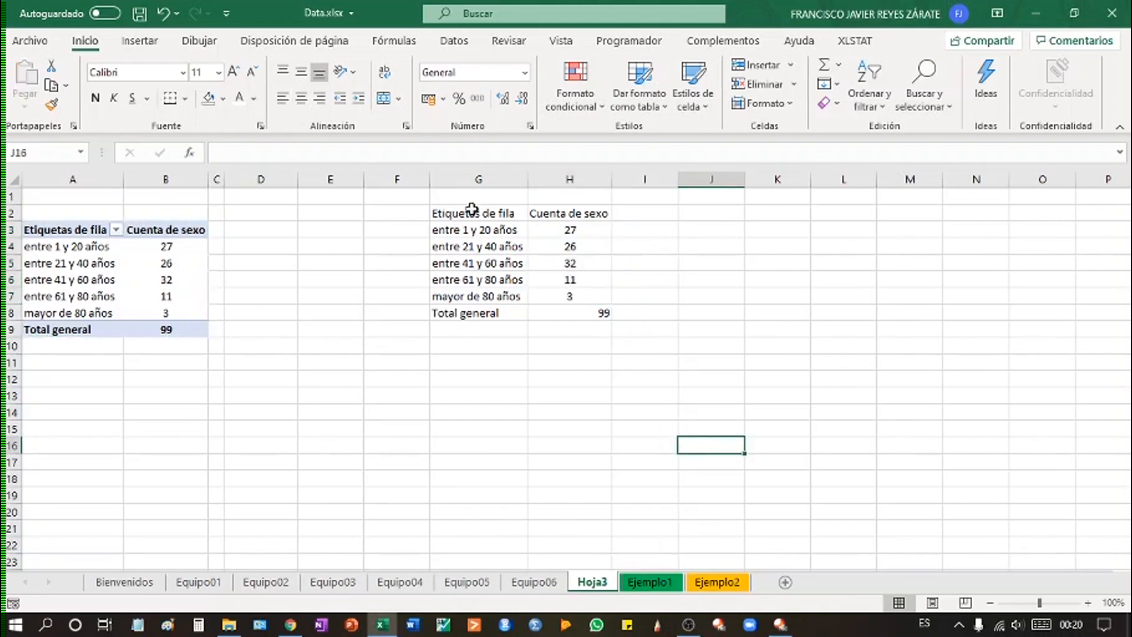
Clear the pasted copy of the table from columns G and H
{"action": "left_click_drag", "start_coordinate": [471, 211], "coordinate": [606, 361]}
{"action": "key", "text": "Delete"}
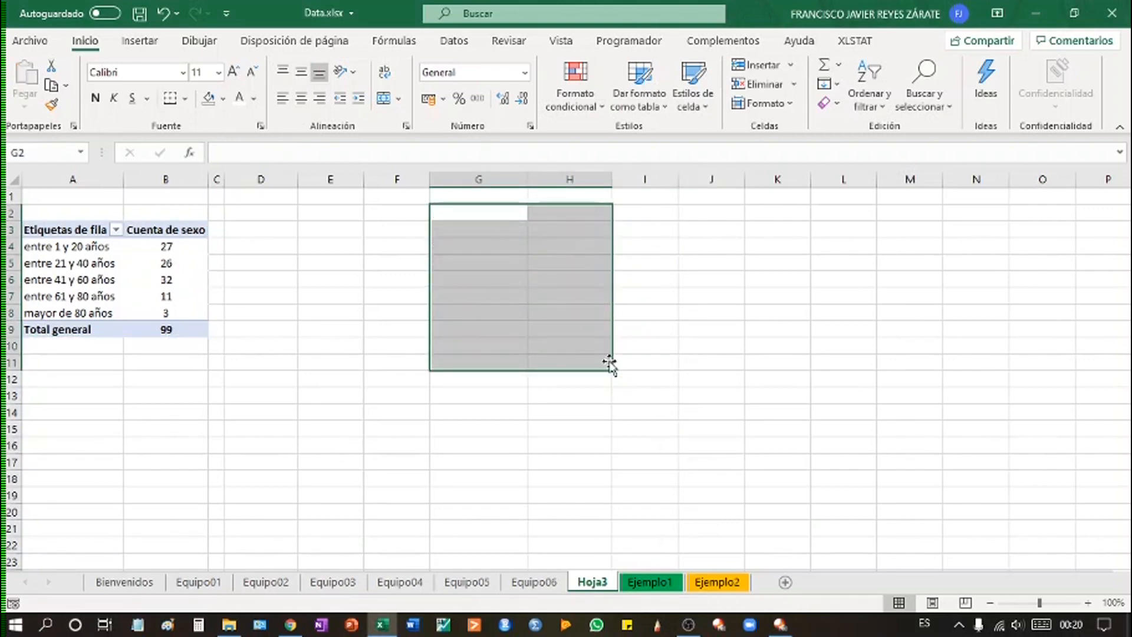
{"action": "left_click", "coordinate": [623, 428]}
Copy the pivot table A3:B9 again, paste it as values at F2, and fit column F to its contents
{"action": "left_click_drag", "start_coordinate": [88, 230], "coordinate": [197, 331]}
{"action": "left_click", "coordinate": [52, 87]}
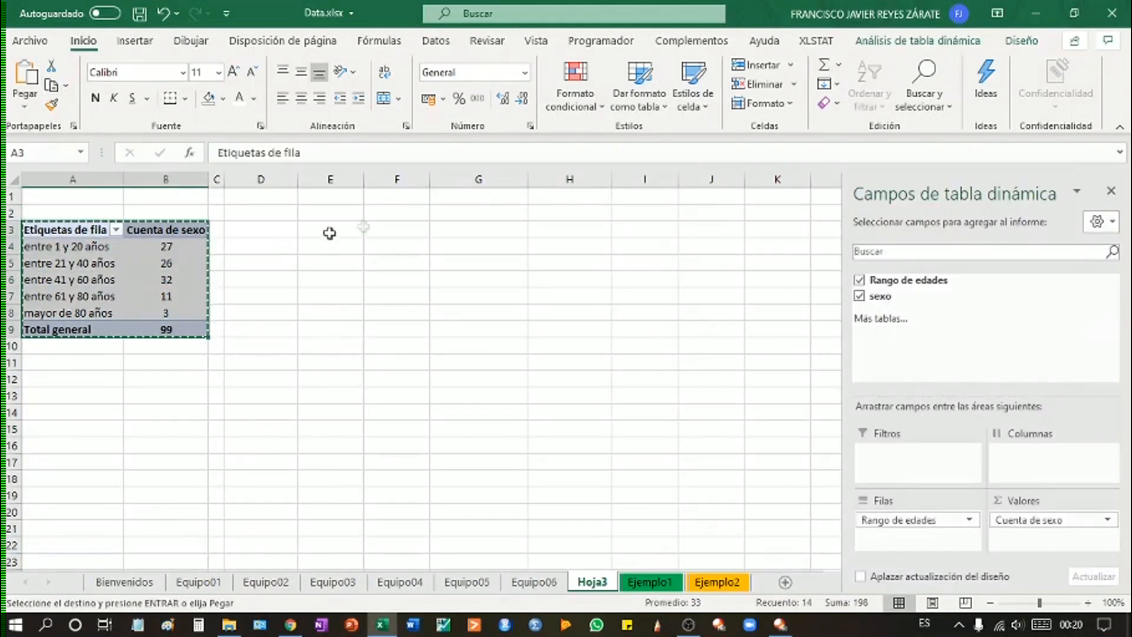
{"action": "right_click", "coordinate": [383, 215]}
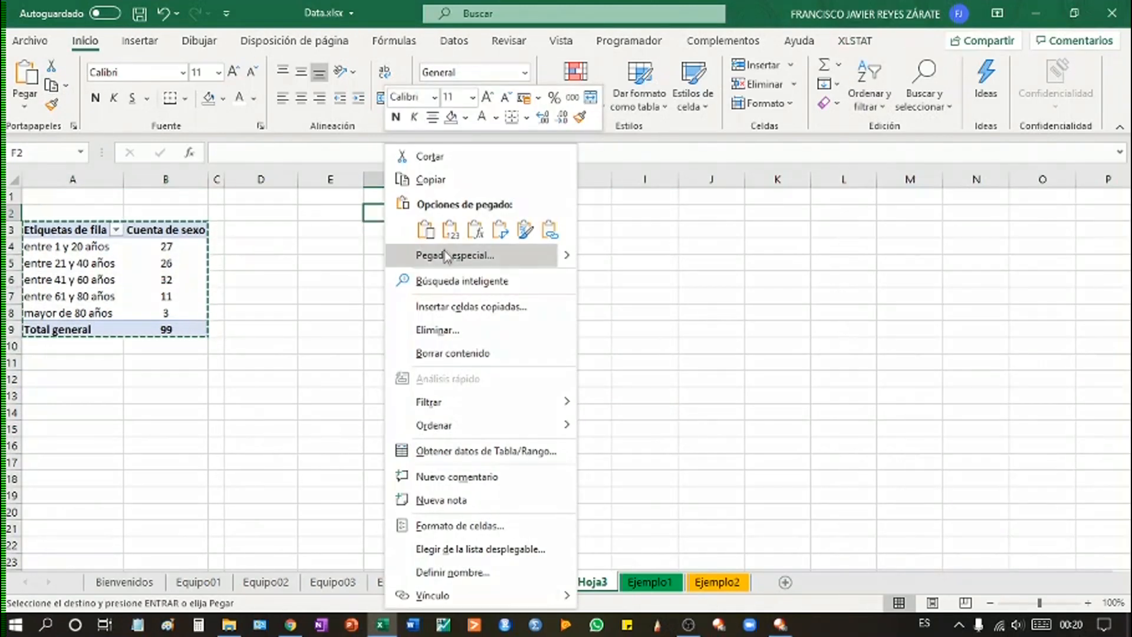
{"action": "left_click", "coordinate": [450, 236]}
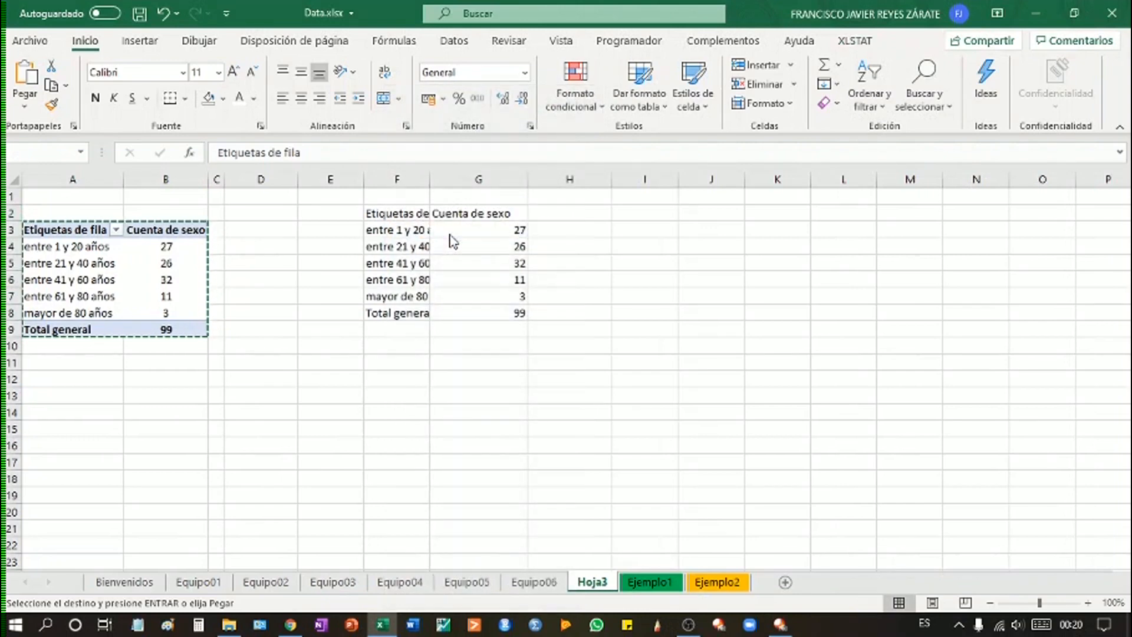
{"action": "left_click", "coordinate": [655, 361]}
{"action": "left_click_drag", "start_coordinate": [431, 184], "coordinate": [431, 184]}
{"action": "double_click", "coordinate": [431, 184]}
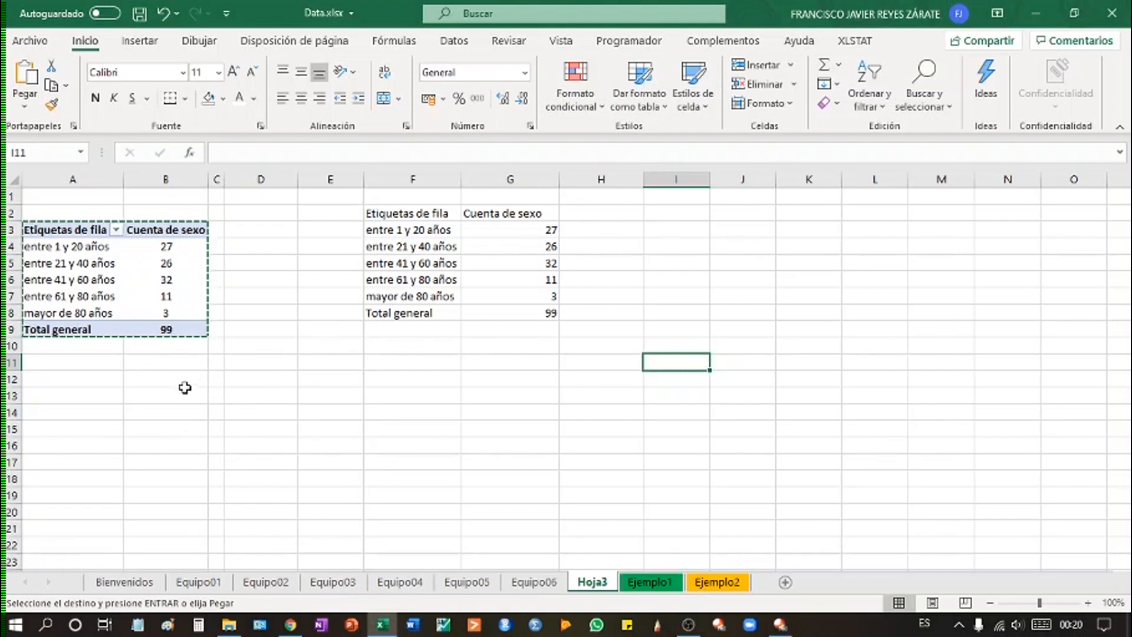
{"action": "key", "text": "Escape"}
Center the counts in G3:G8 of the pasted table, including the total
{"action": "left_click", "coordinate": [77, 246]}
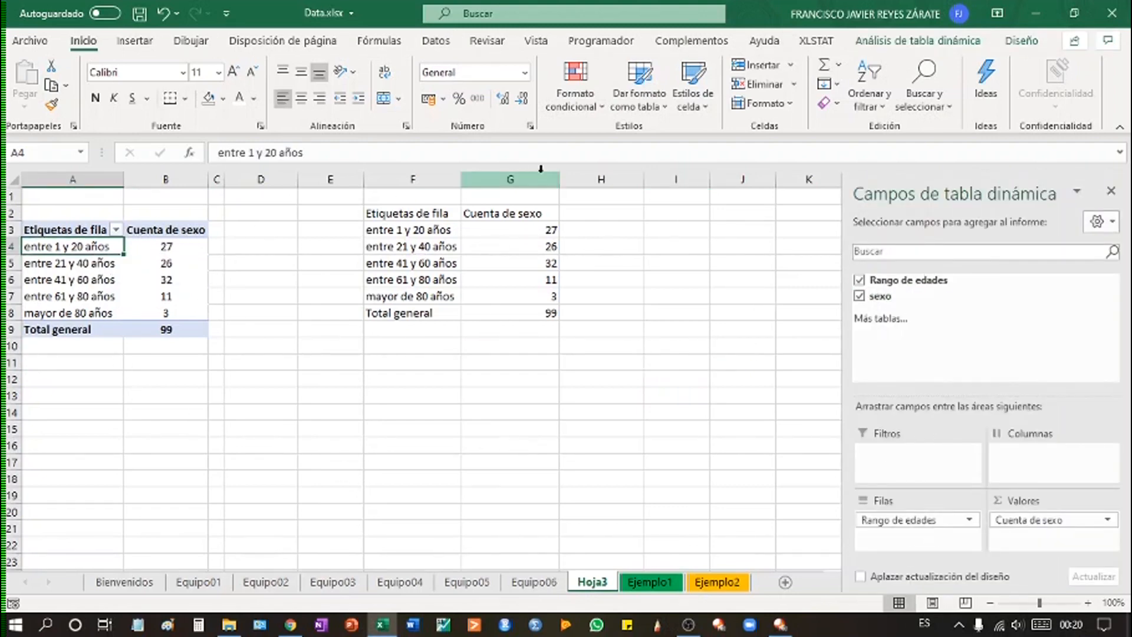
{"action": "left_click_drag", "start_coordinate": [427, 213], "coordinate": [531, 323]}
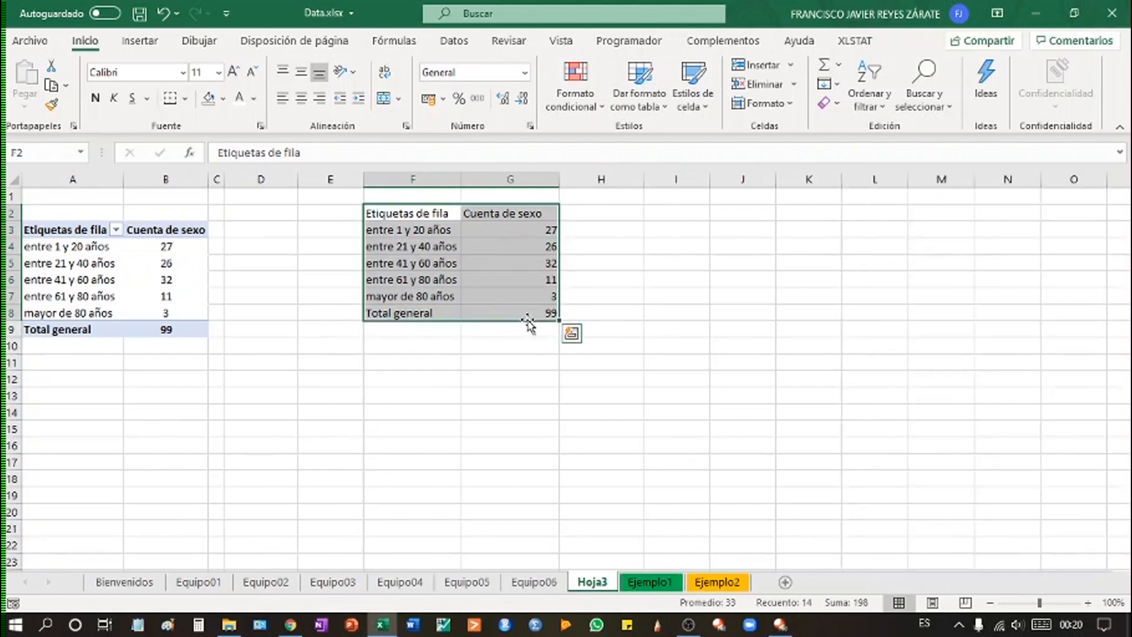
{"action": "left_click", "coordinate": [523, 407]}
{"action": "left_click", "coordinate": [490, 227]}
{"action": "left_click_drag", "start_coordinate": [490, 227], "coordinate": [490, 308]}
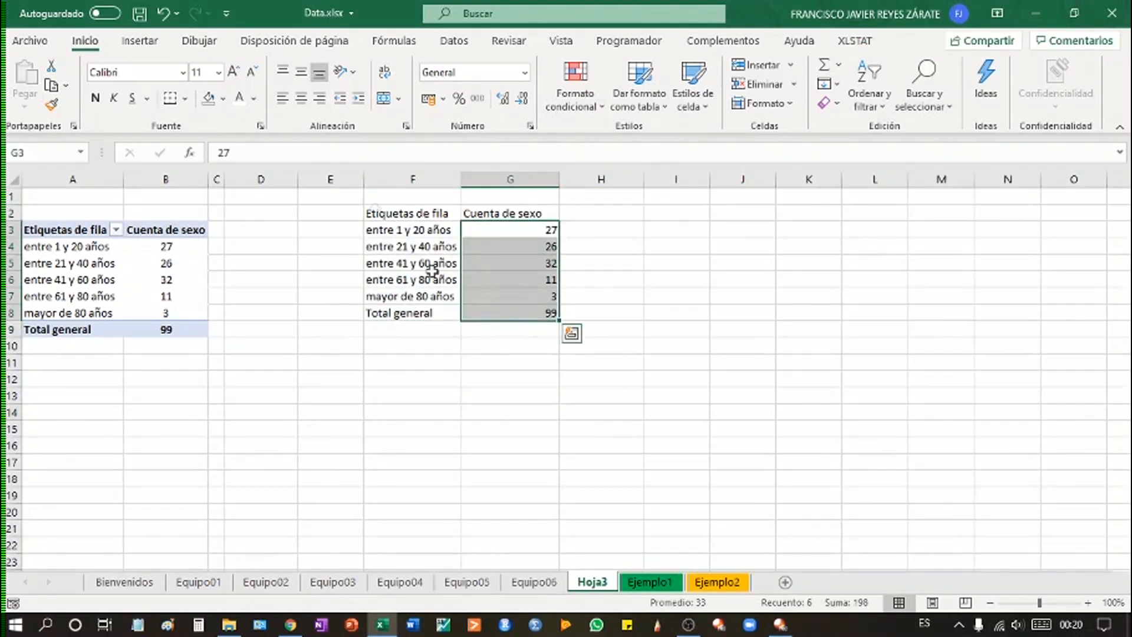
{"action": "left_click", "coordinate": [303, 107]}
{"action": "left_click", "coordinate": [626, 298]}
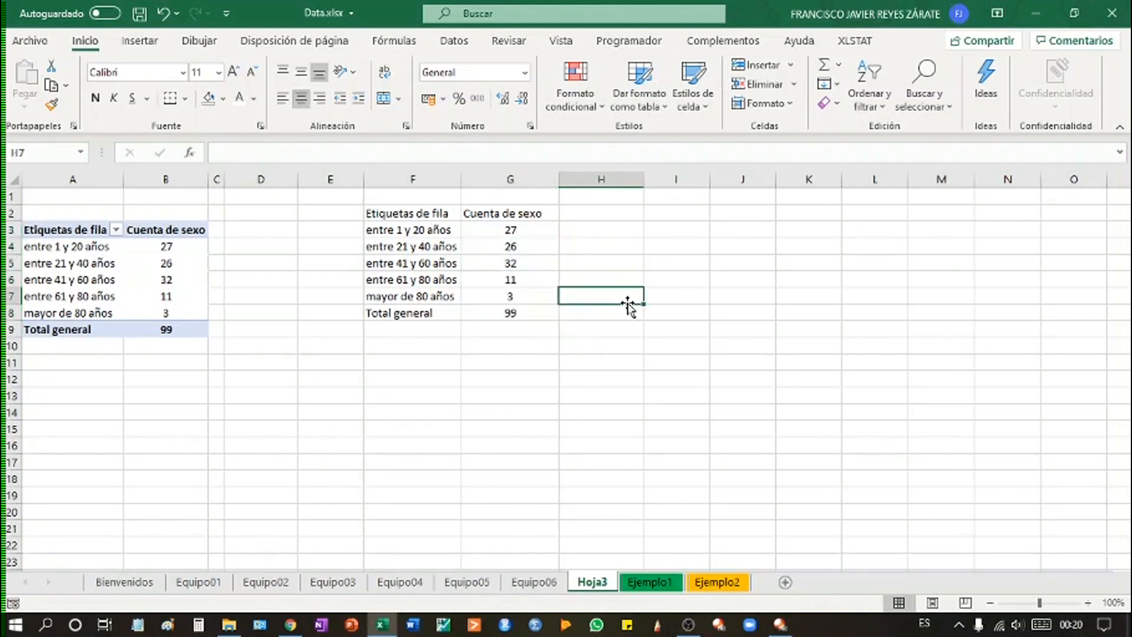
Apply all borders to the pasted table in F2:G8
{"action": "left_click_drag", "start_coordinate": [444, 214], "coordinate": [511, 212]}
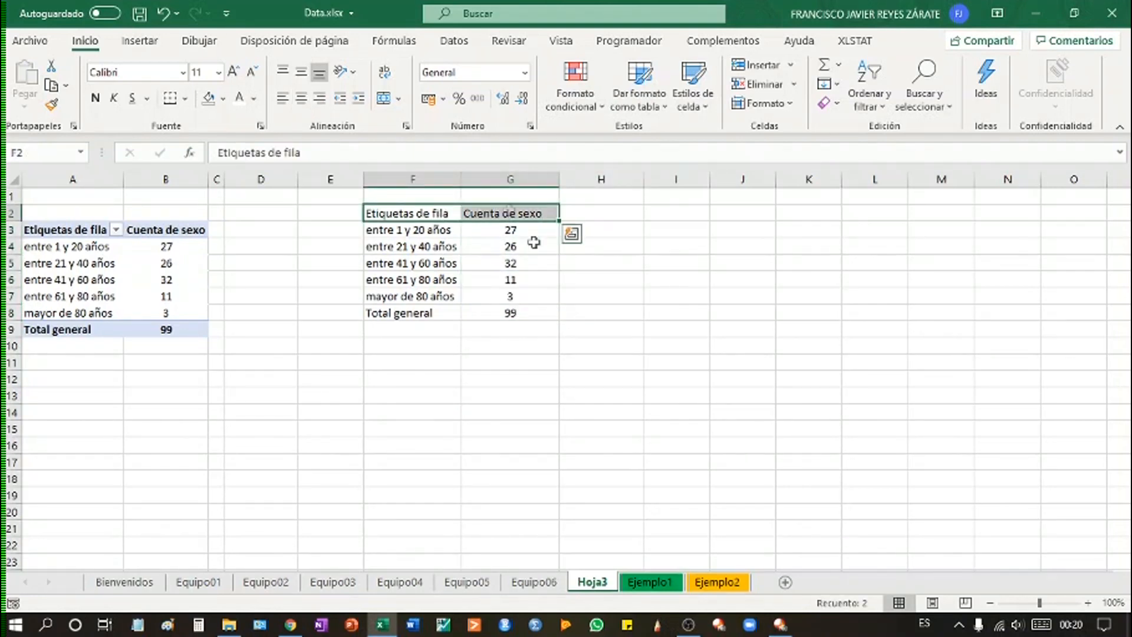
{"action": "left_click", "coordinate": [620, 378]}
{"action": "left_click", "coordinate": [511, 313]}
{"action": "double_click", "coordinate": [632, 409]}
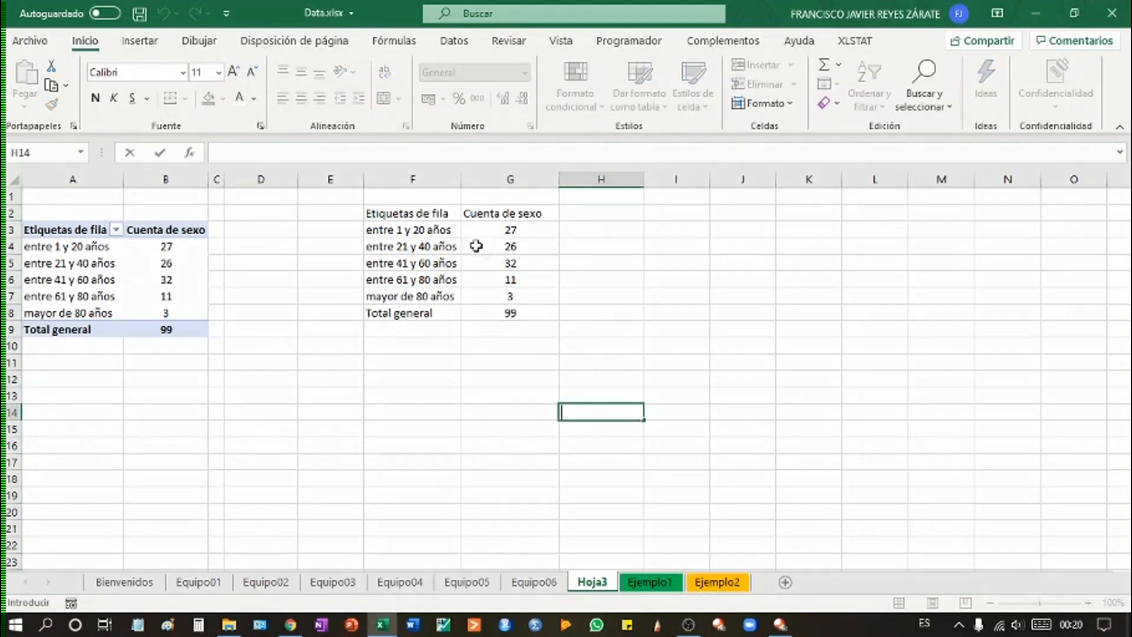
{"action": "left_click_drag", "start_coordinate": [443, 215], "coordinate": [525, 313]}
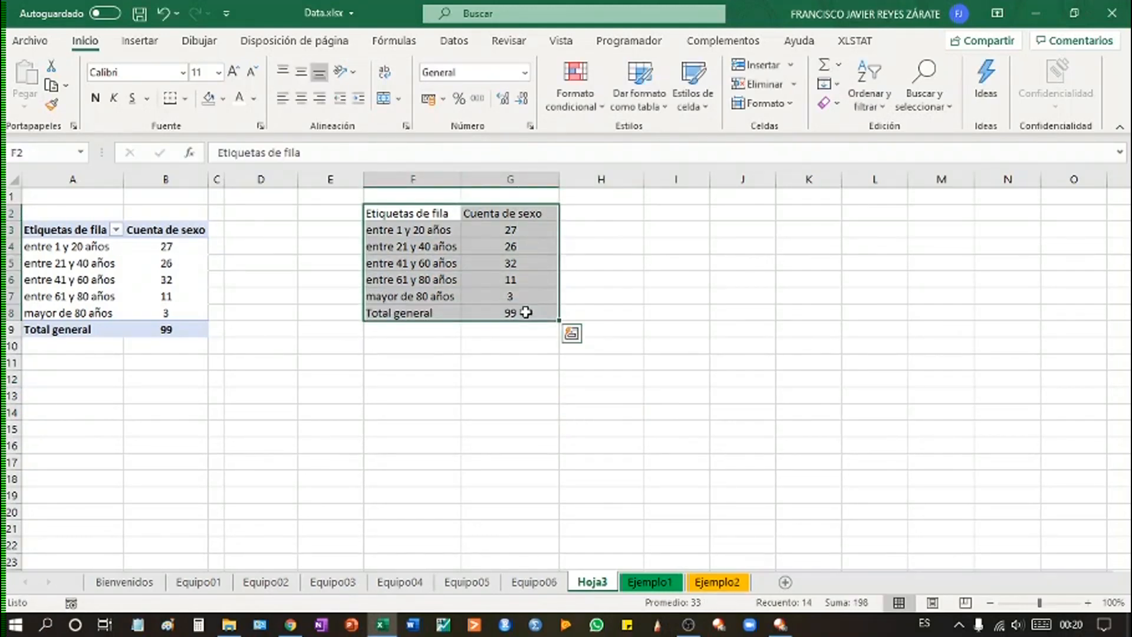
{"action": "left_click", "coordinate": [185, 100]}
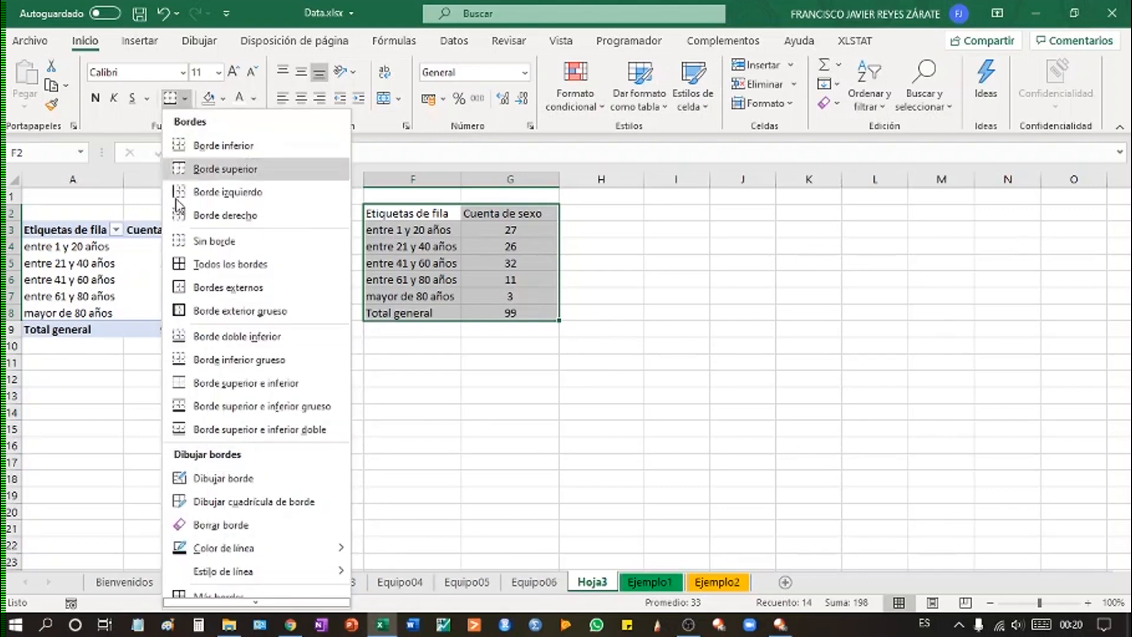
{"action": "left_click", "coordinate": [182, 264]}
{"action": "left_click", "coordinate": [692, 408]}
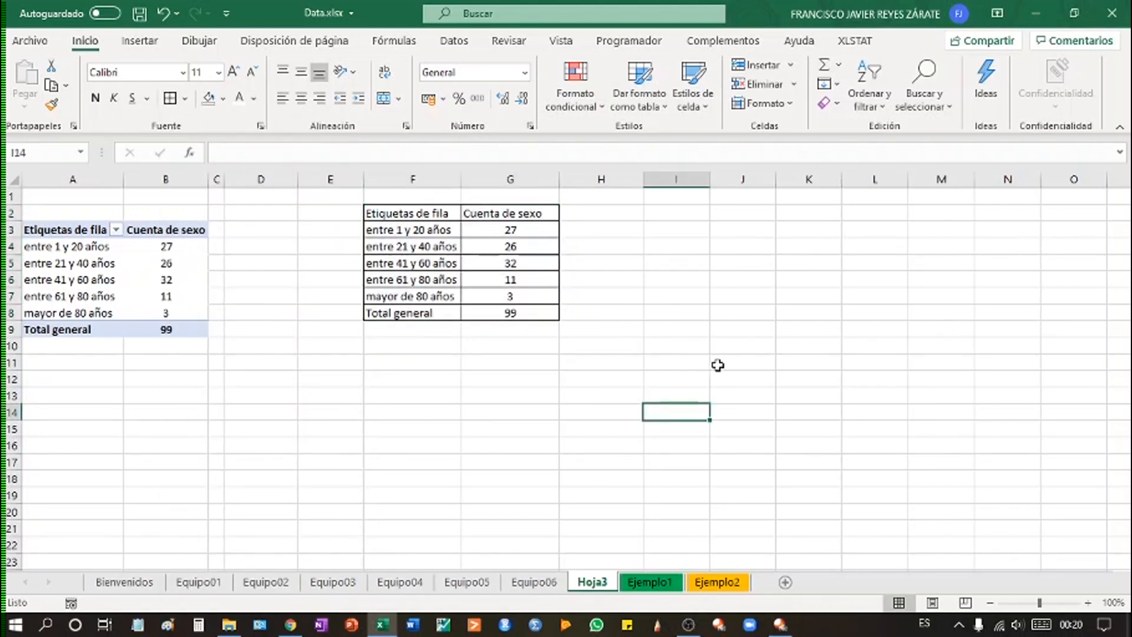
{"action": "left_click", "coordinate": [593, 210]}
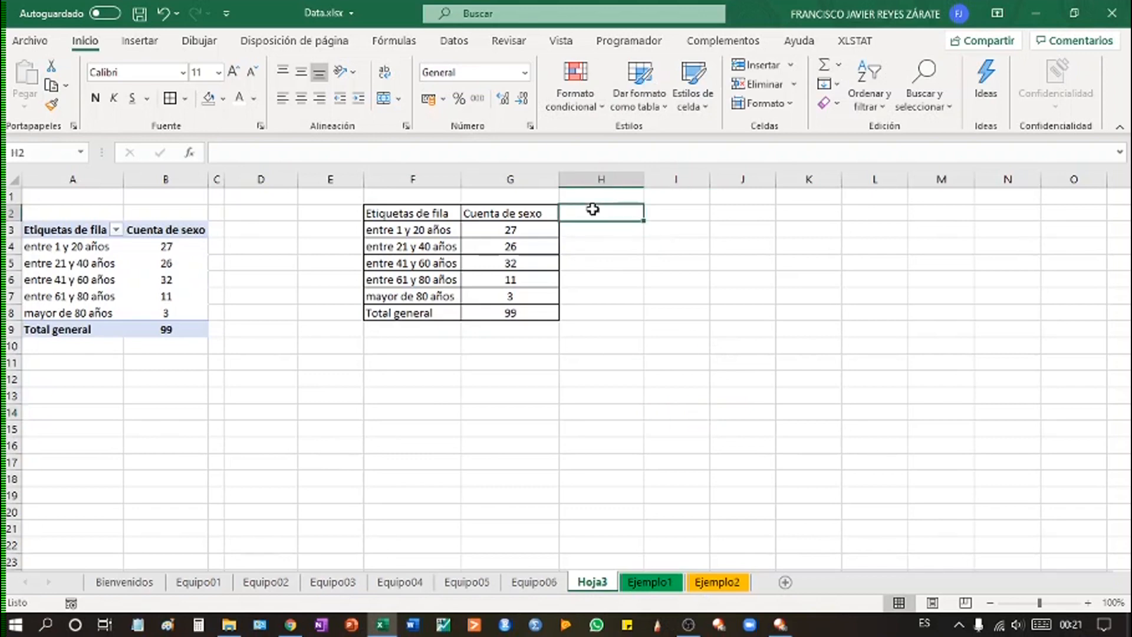
{"action": "left_click_drag", "start_coordinate": [593, 210], "coordinate": [583, 315]}
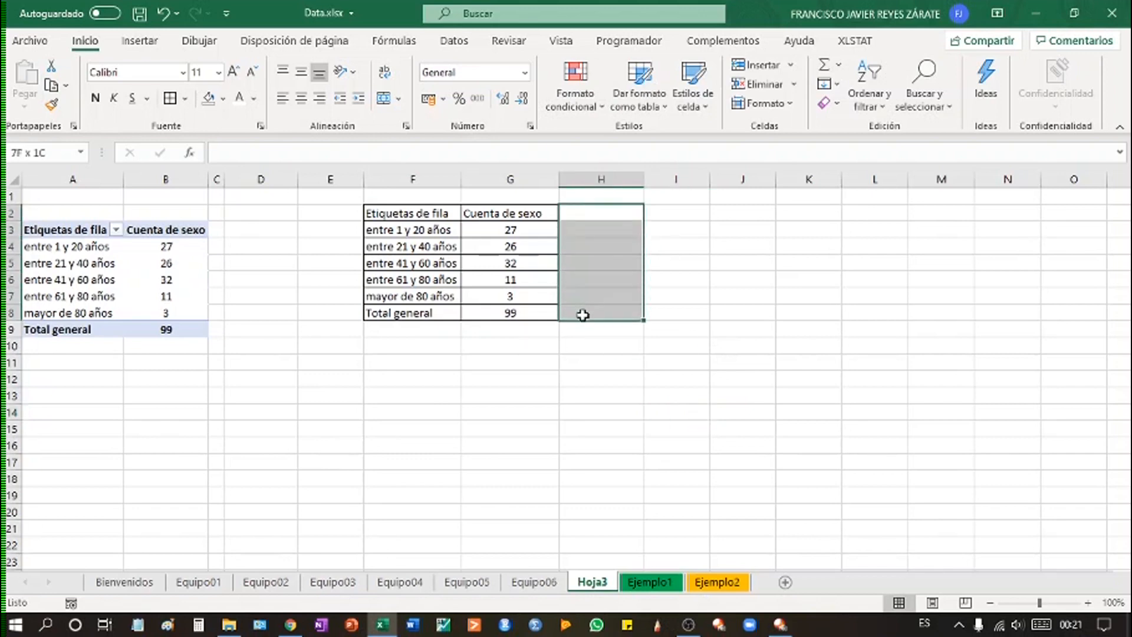
{"action": "left_click", "coordinate": [607, 212]}
{"action": "left_click", "coordinate": [665, 211]}
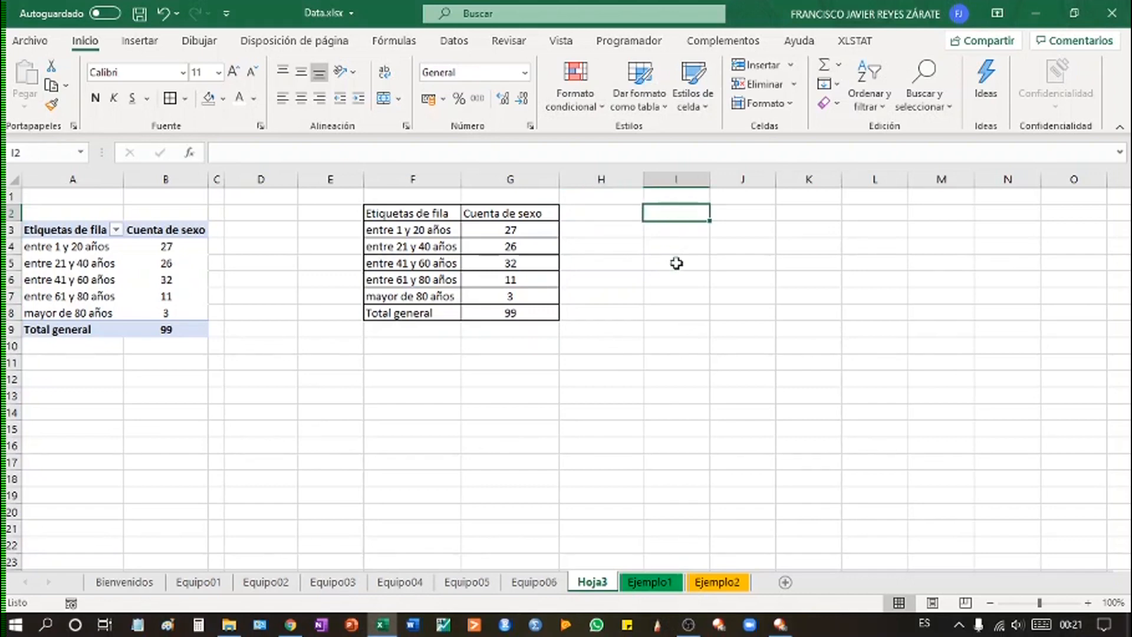
{"action": "left_click", "coordinate": [774, 411]}
{"action": "left_click", "coordinate": [772, 444]}
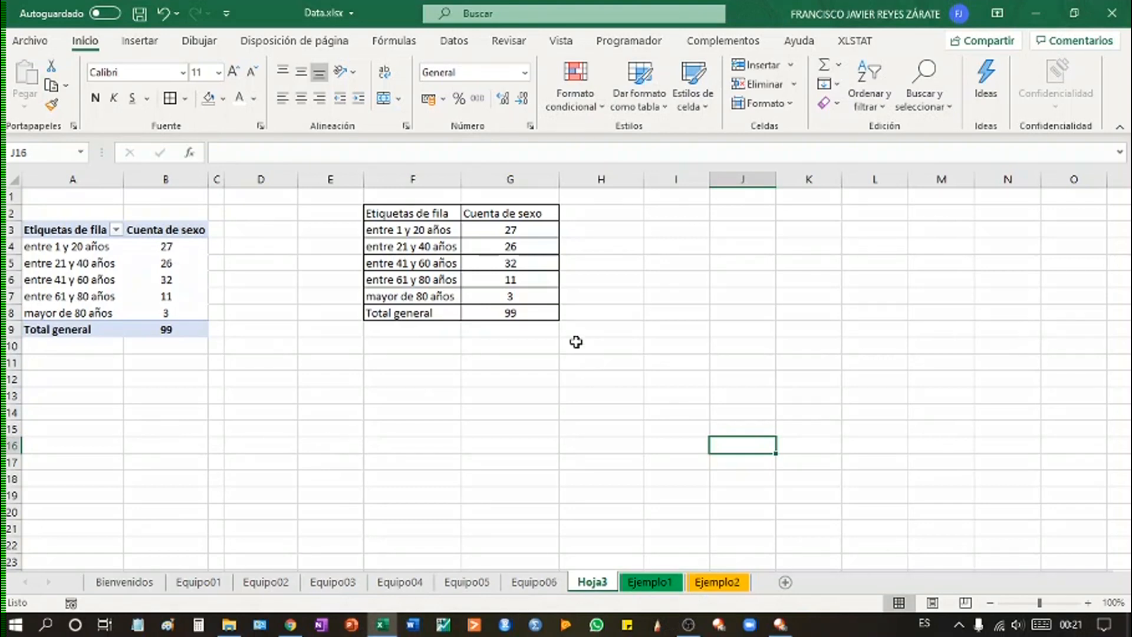
{"action": "left_click_drag", "start_coordinate": [416, 214], "coordinate": [508, 308]}
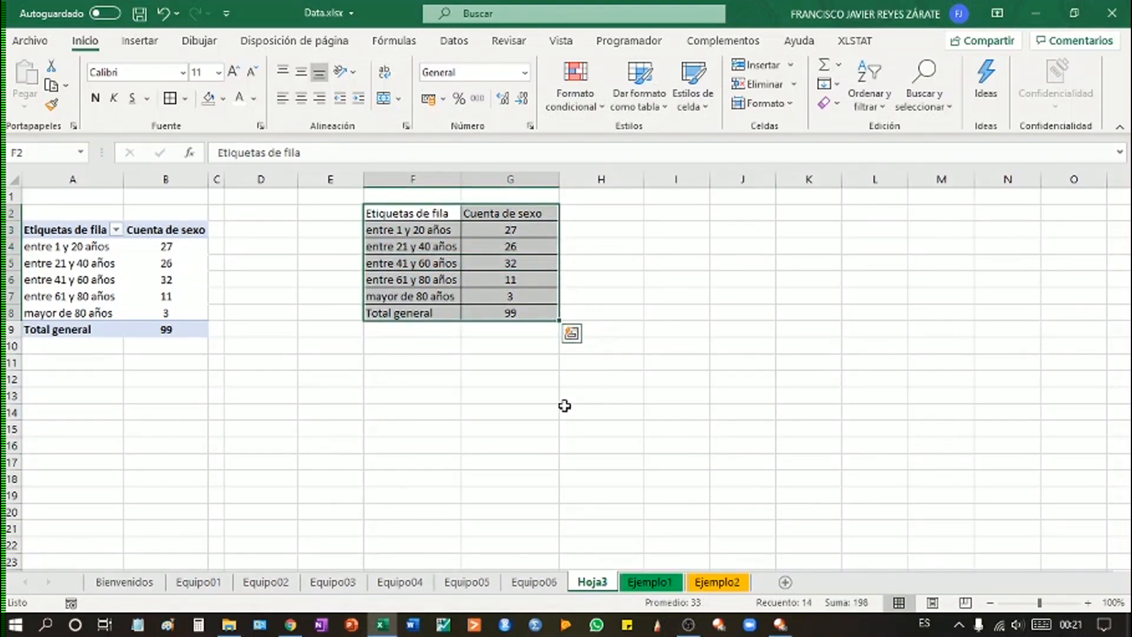
{"action": "key", "text": "ctrl+c"}
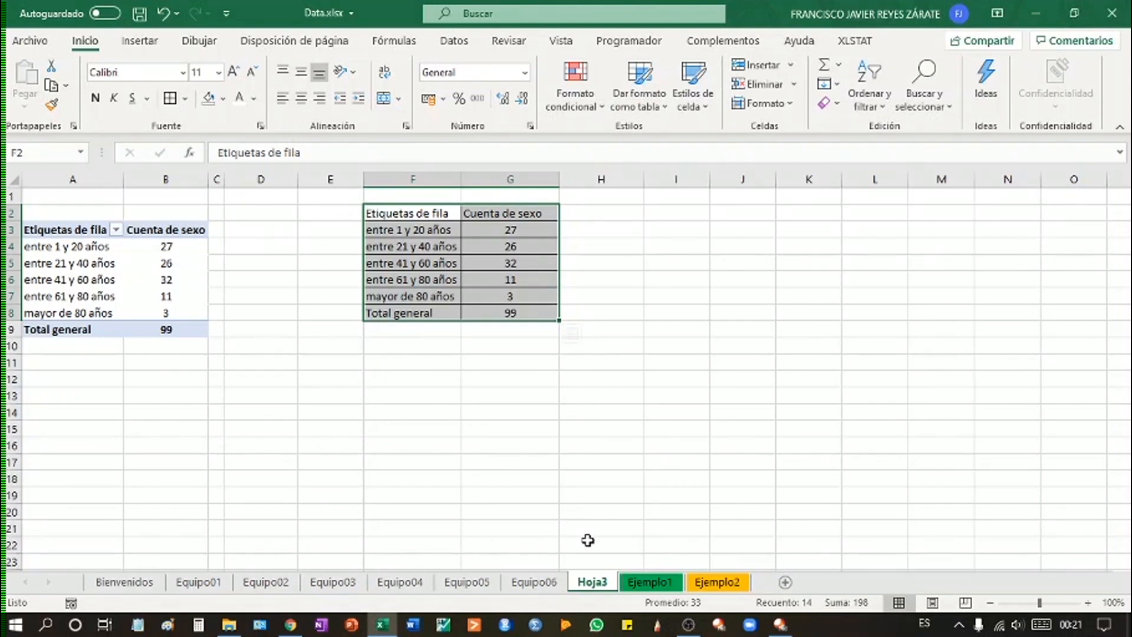
On the Ejemplo1 sheet, fit the Rango de edades column to its contents
{"action": "left_click", "coordinate": [527, 585]}
{"action": "left_click", "coordinate": [651, 583]}
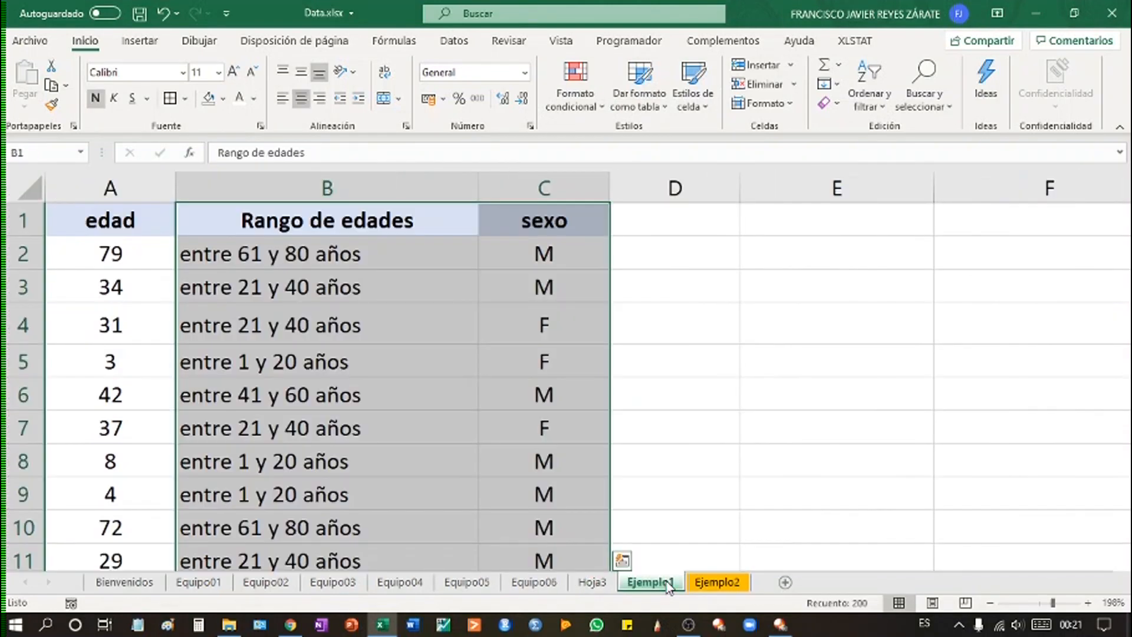
{"action": "left_click", "coordinate": [696, 430]}
{"action": "left_click", "coordinate": [362, 275]}
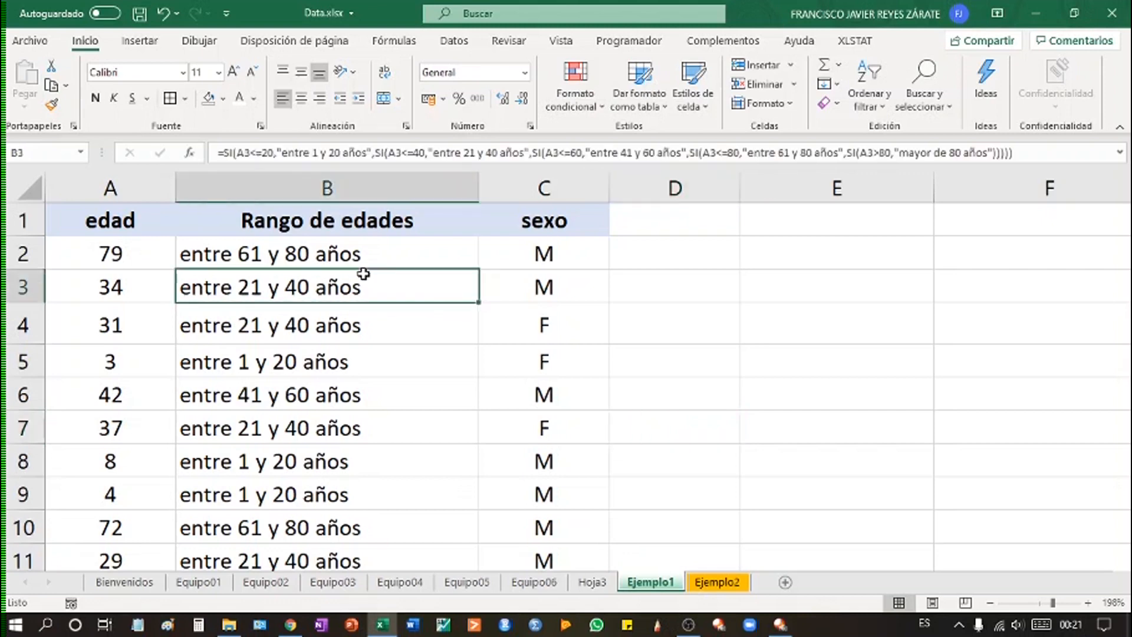
{"action": "double_click", "coordinate": [478, 180]}
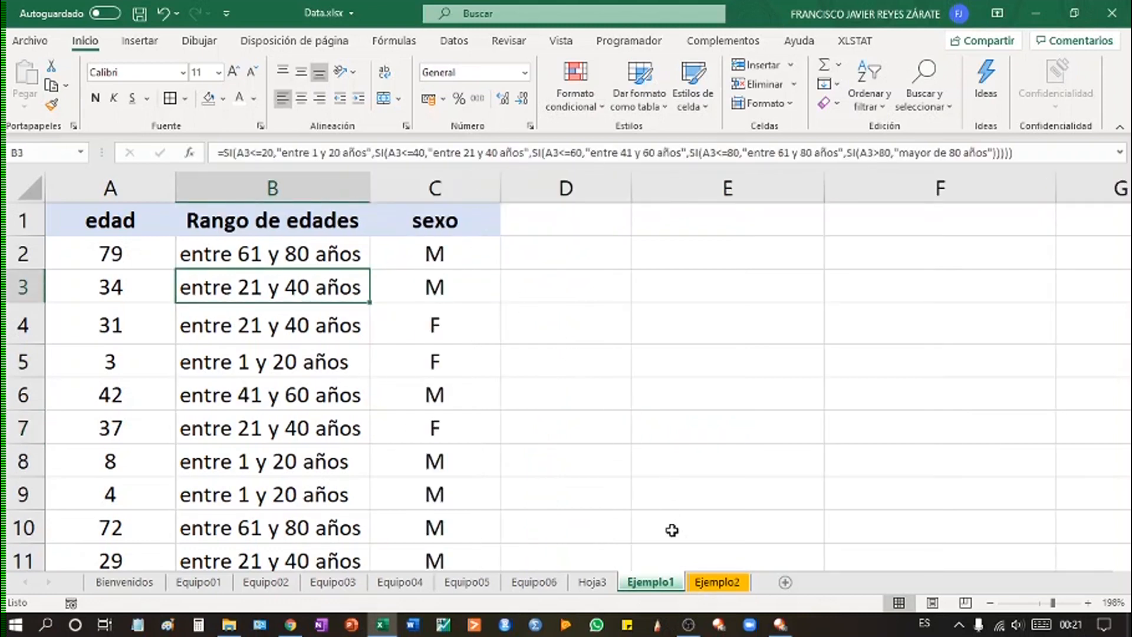
Return to the Hoja3 sheet and change the pasted table's header in G2 to "Sexo"
{"action": "left_click", "coordinate": [592, 582]}
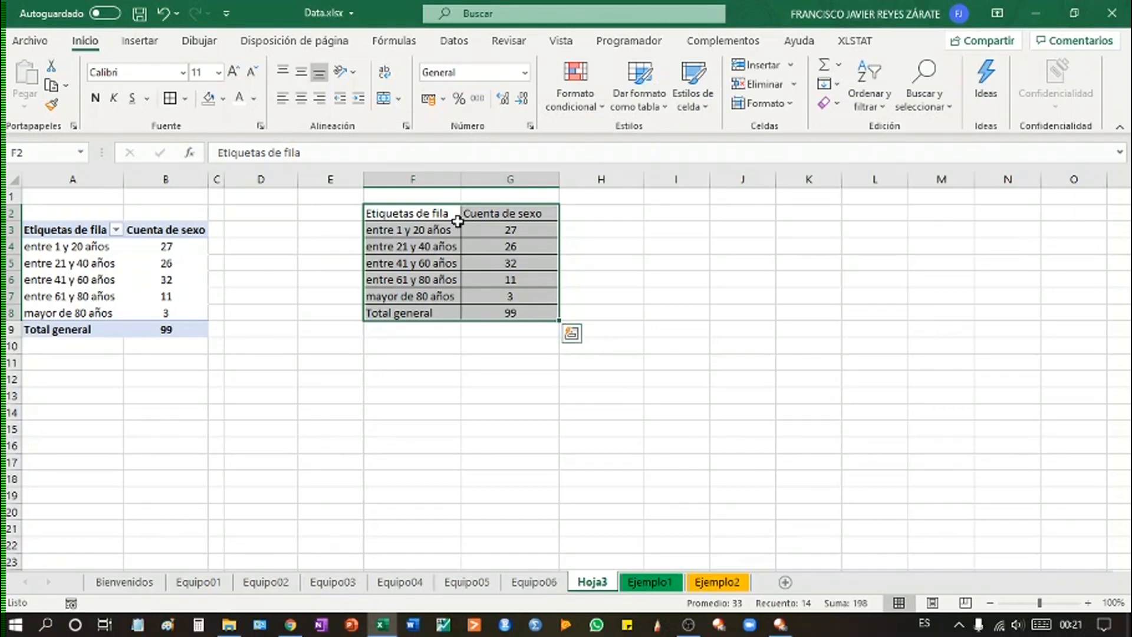
{"action": "mouse_move", "coordinate": [427, 204]}
{"action": "left_mouse_down"}
{"action": "mouse_move", "coordinate": [501, 278]}
{"action": "mouse_move", "coordinate": [498, 289]}
{"action": "mouse_move", "coordinate": [437, 212]}
{"action": "left_mouse_up"}
{"action": "left_click", "coordinate": [527, 383]}
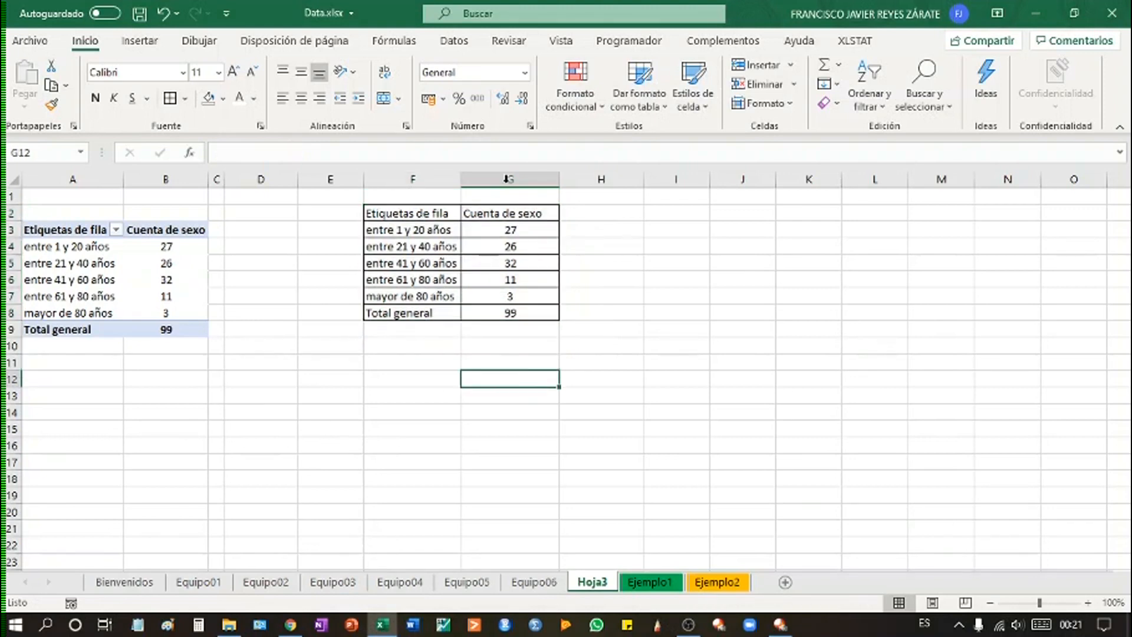
{"action": "left_click", "coordinate": [578, 229]}
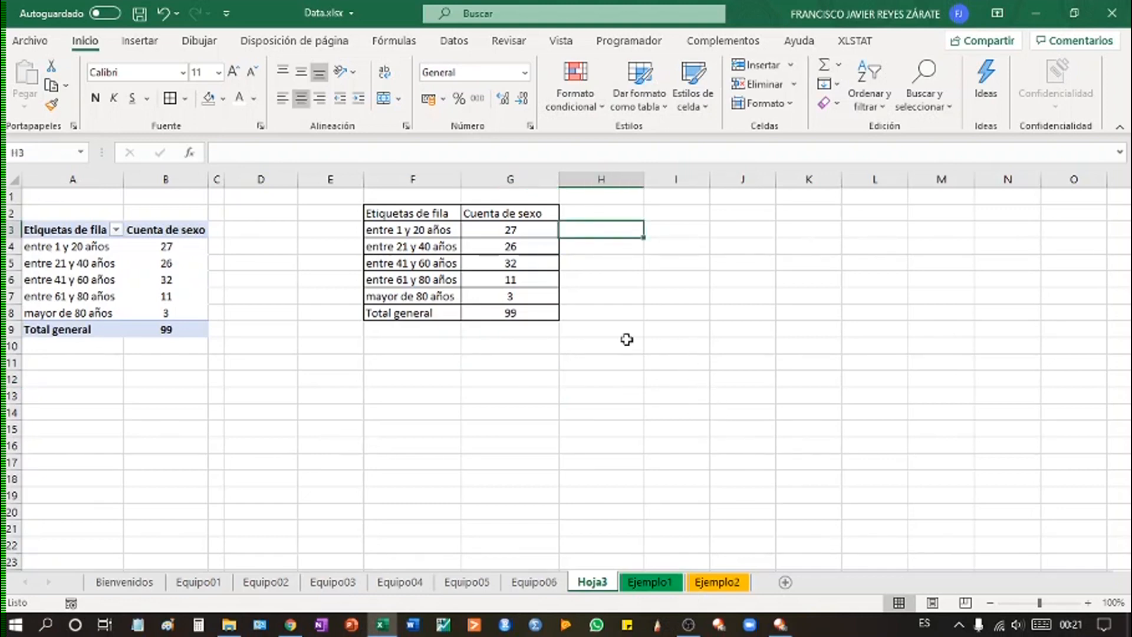
{"action": "double_click", "coordinate": [539, 211]}
{"action": "left_click_drag", "start_coordinate": [538, 213], "coordinate": [446, 211]}
{"action": "key", "text": "BackSpace"}
{"action": "key", "text": "Return"}
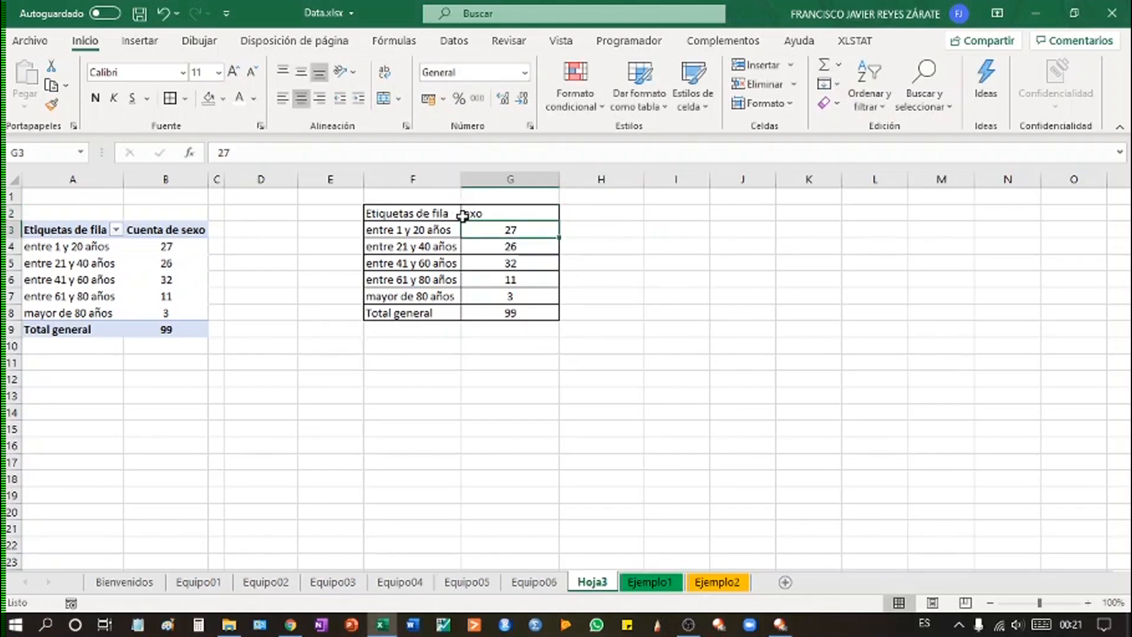
{"action": "left_click", "coordinate": [459, 213]}
{"action": "left_click", "coordinate": [477, 207]}
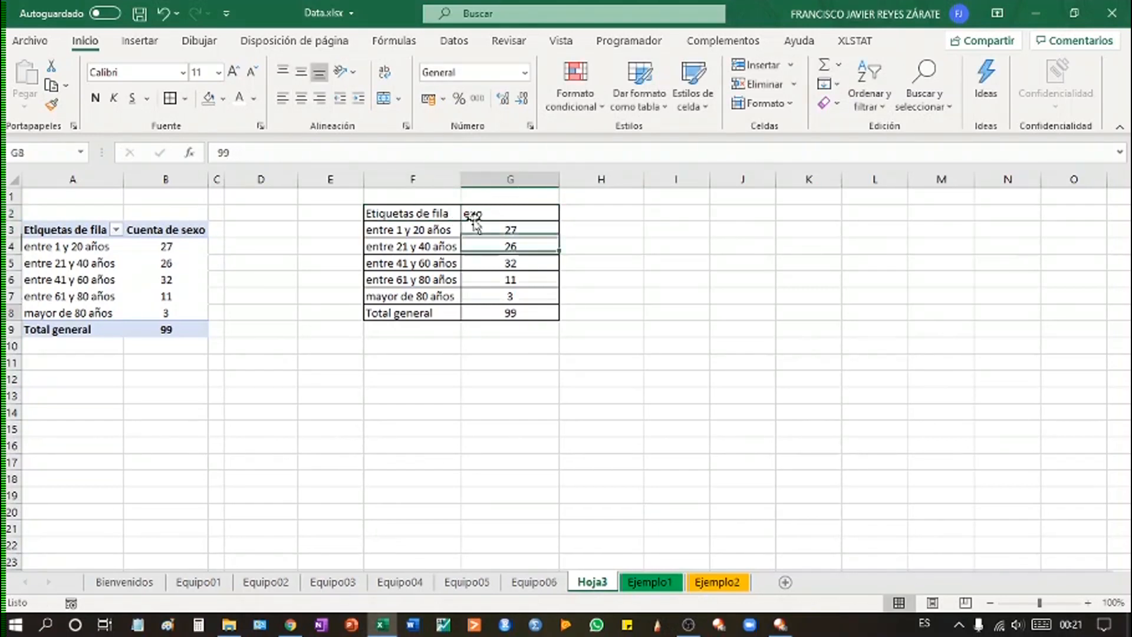
{"action": "double_click", "coordinate": [466, 213]}
{"action": "type", "text": "S"}
Change the pasted table's first header in F2 to "Rango de edad"
{"action": "double_click", "coordinate": [432, 211]}
{"action": "type", "text": "R"}
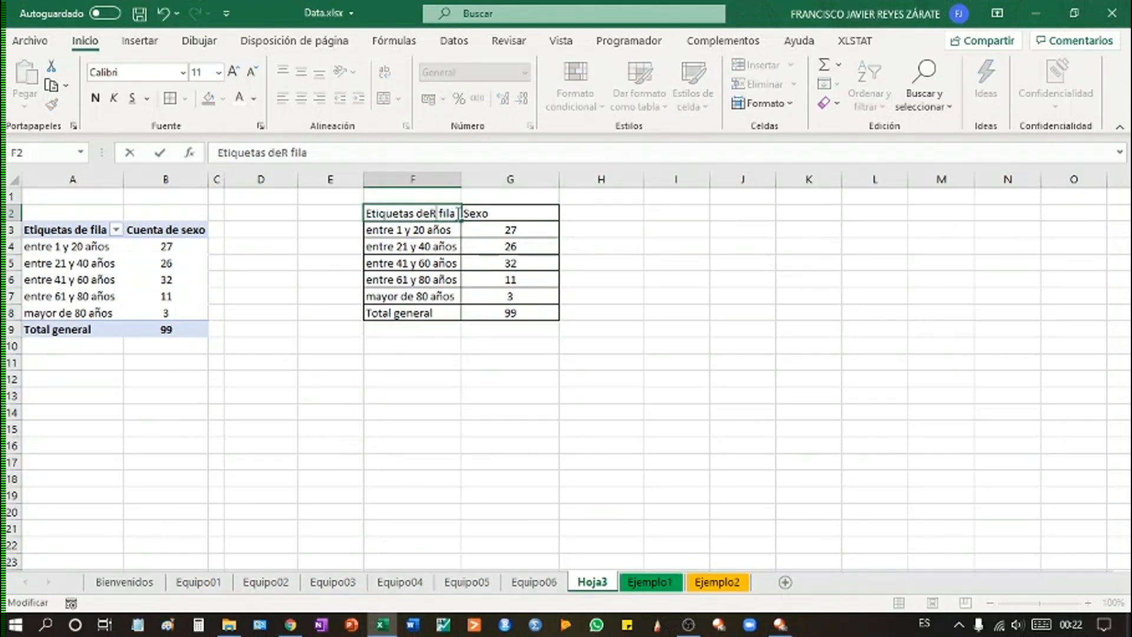
{"action": "left_click", "coordinate": [503, 384]}
{"action": "left_click", "coordinate": [445, 212]}
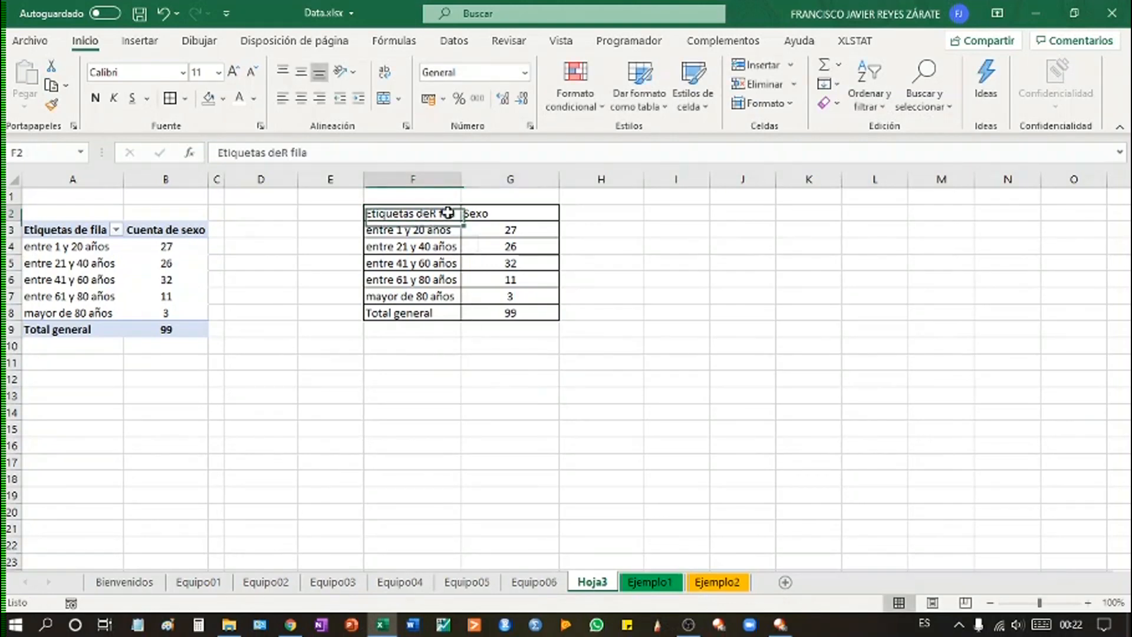
{"action": "type", "text": "Ra"}
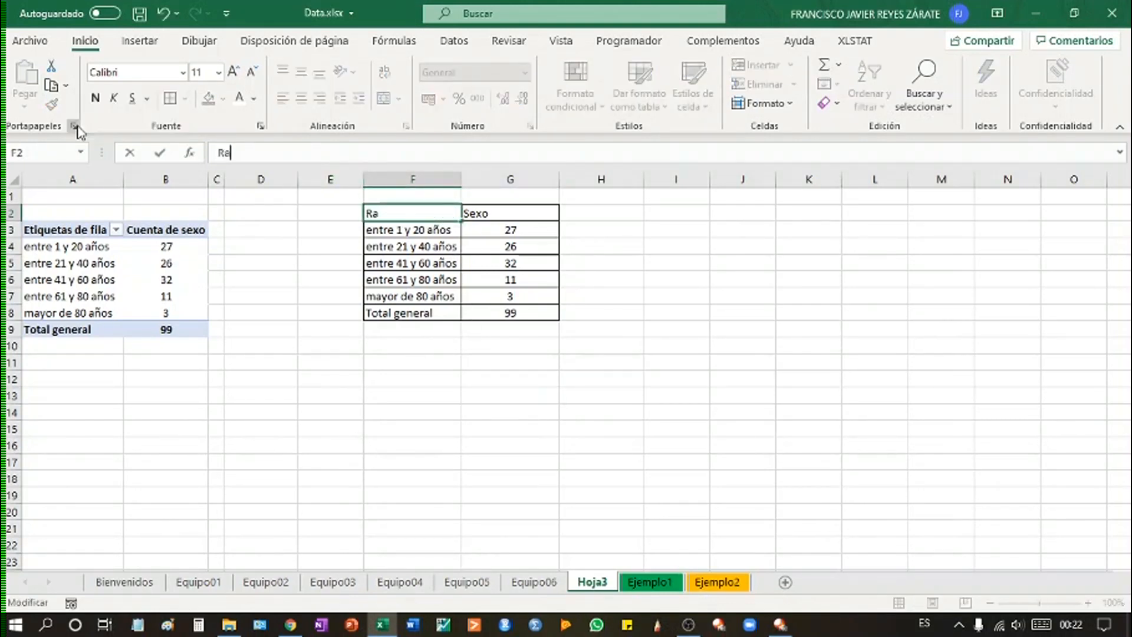
{"action": "type", "text": "ngo de edad"}
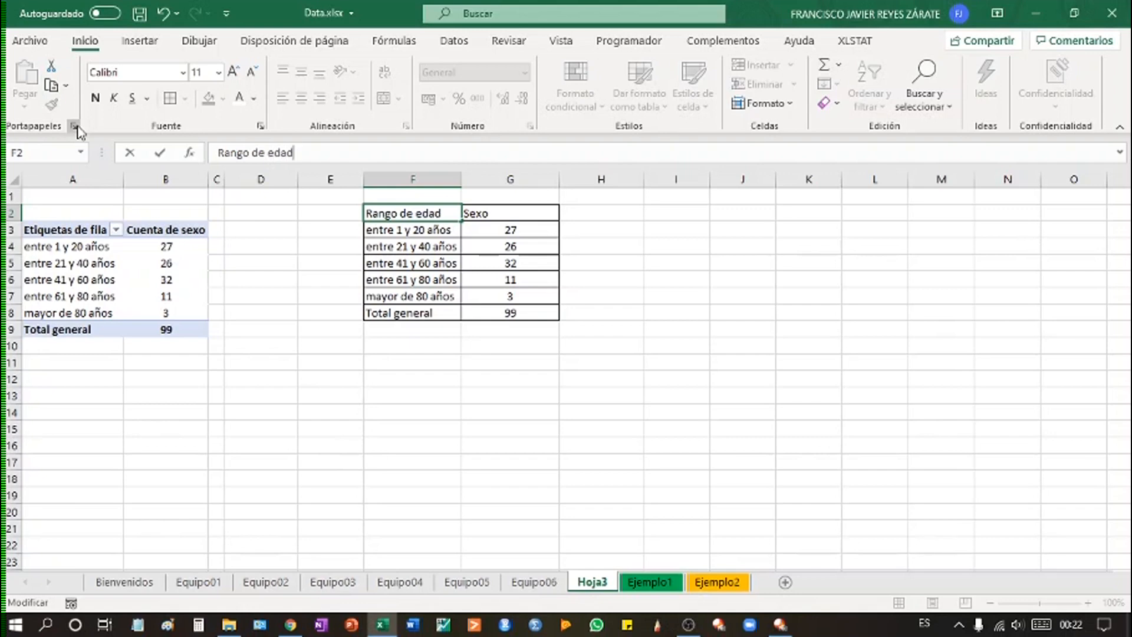
{"action": "left_click", "coordinate": [511, 427]}
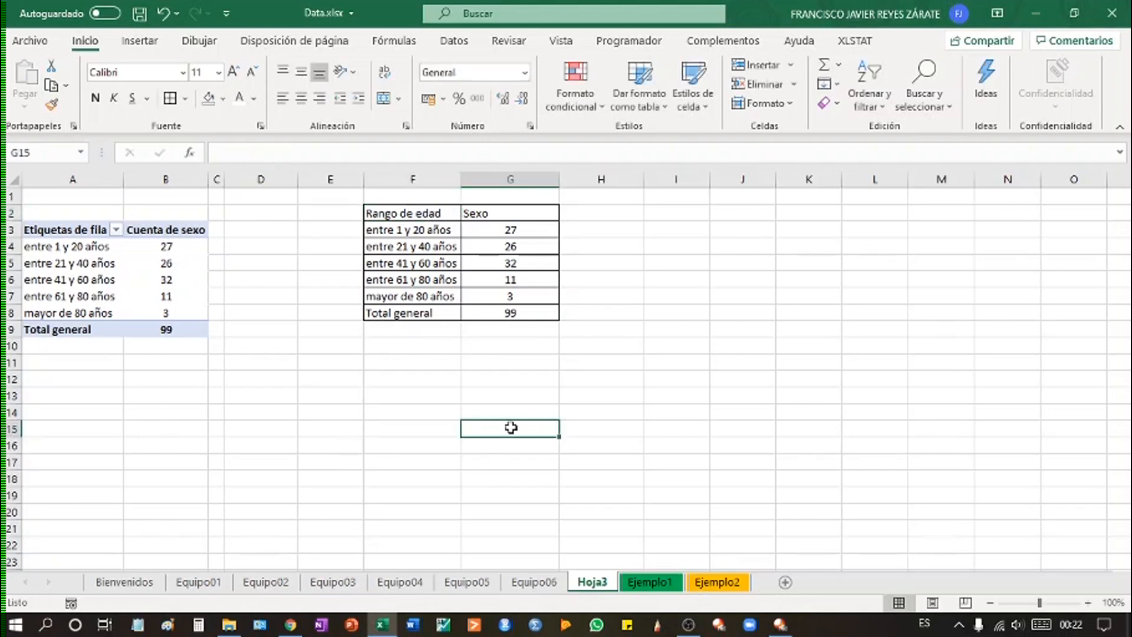
Format the header row F2:G2 as bold and centered with a light blue-gray fill
{"action": "left_click", "coordinate": [452, 230]}
{"action": "left_click", "coordinate": [519, 475]}
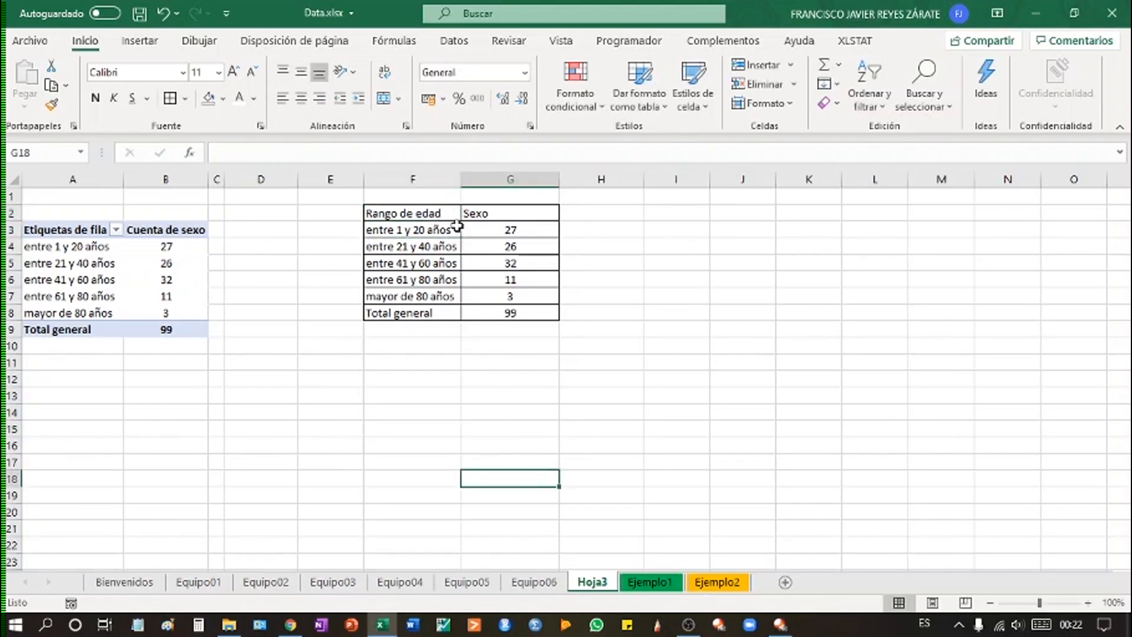
{"action": "left_click_drag", "start_coordinate": [458, 217], "coordinate": [467, 215]}
{"action": "left_click", "coordinate": [95, 99]}
{"action": "left_click", "coordinate": [223, 99]}
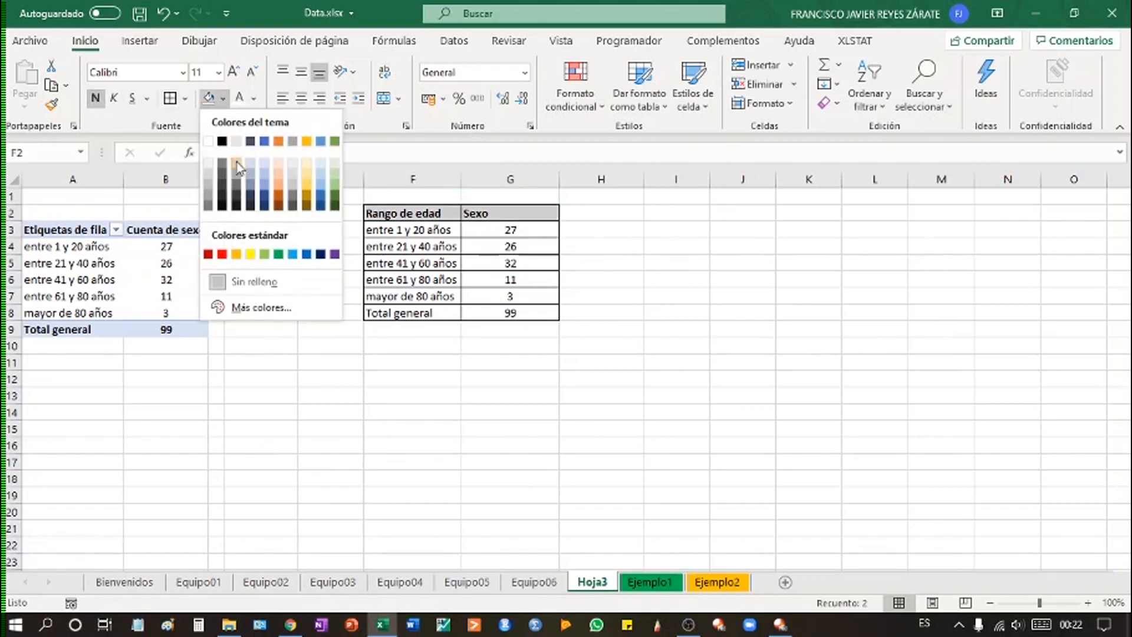
{"action": "left_click", "coordinate": [252, 166]}
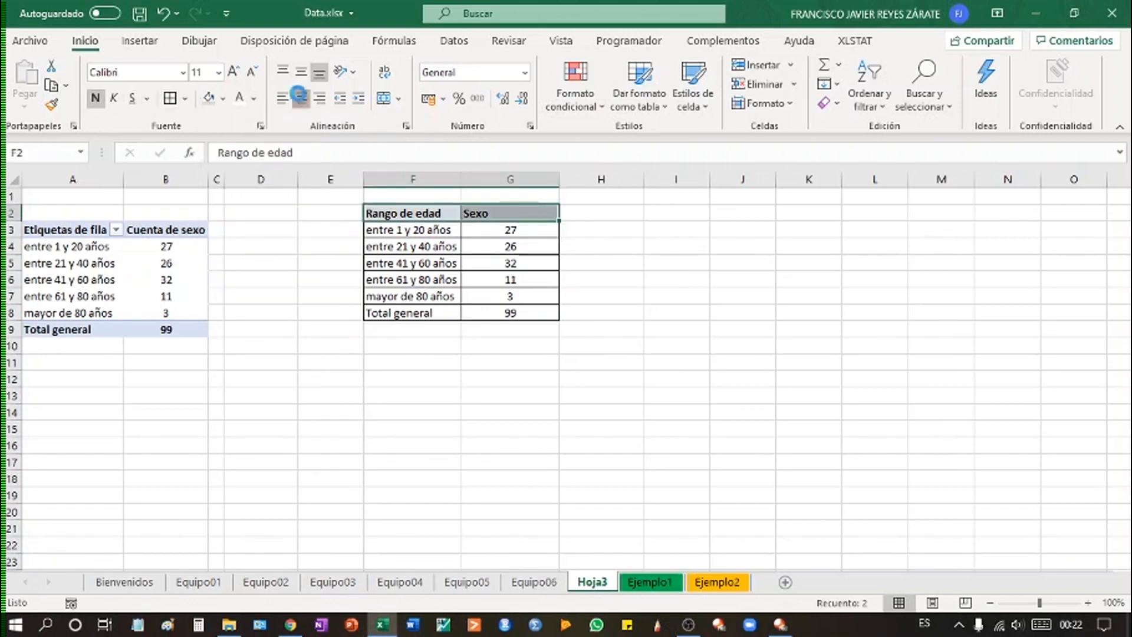
{"action": "left_click", "coordinate": [302, 99]}
Format the Total general row F8:G8 as bold with the same light blue-gray fill
{"action": "left_click_drag", "start_coordinate": [450, 313], "coordinate": [480, 316]}
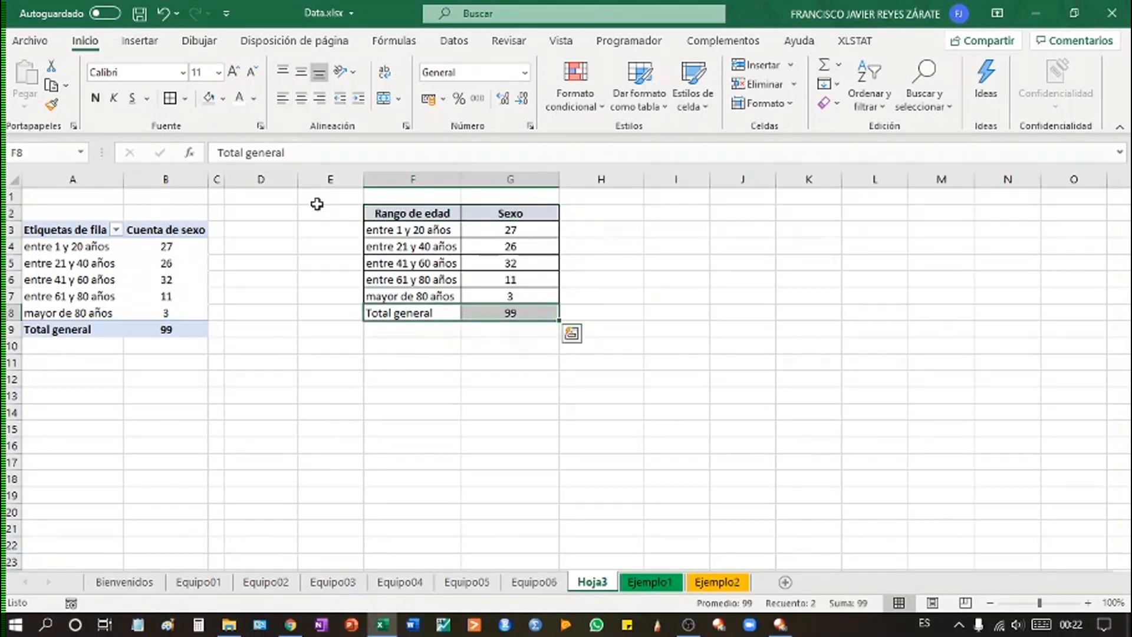
{"action": "left_click", "coordinate": [207, 99]}
{"action": "left_click", "coordinate": [95, 98]}
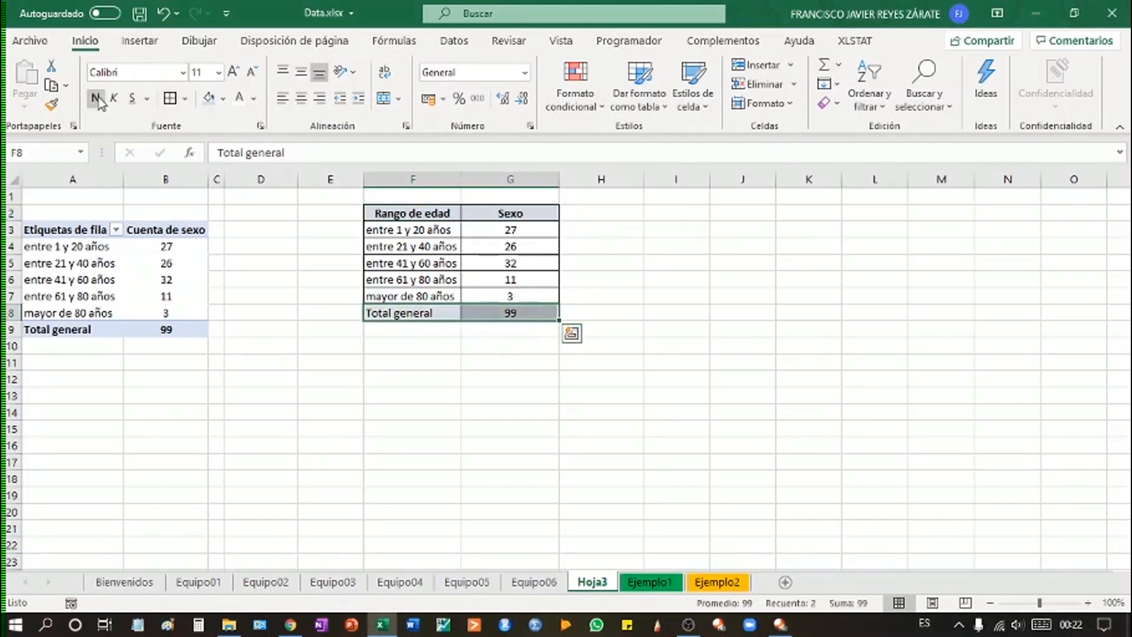
{"action": "left_click", "coordinate": [703, 343]}
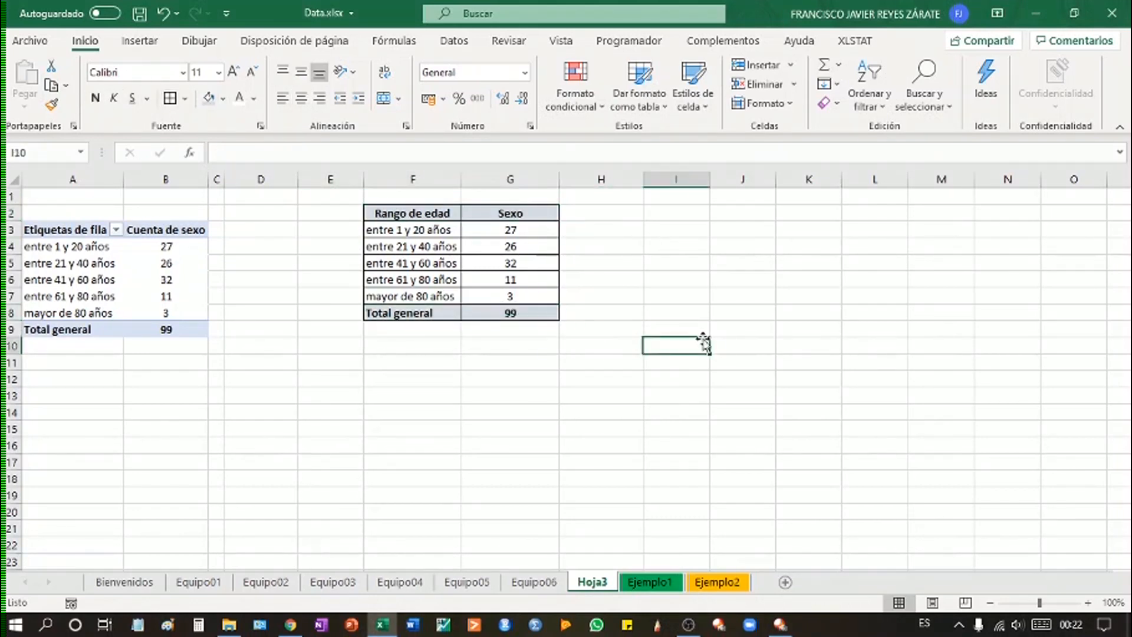
{"action": "left_click", "coordinate": [596, 215]}
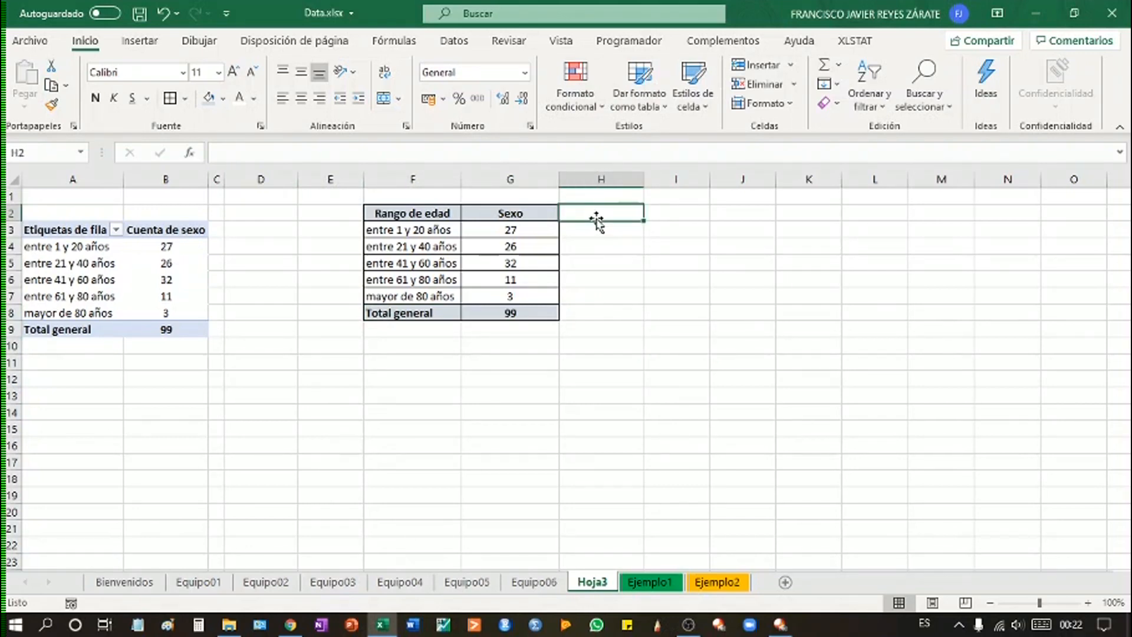
Add the header "% del total" in H2 and format H2:H8 with the light blue-gray fill, centered alignment and all borders
{"action": "type", "text": "% del total"}
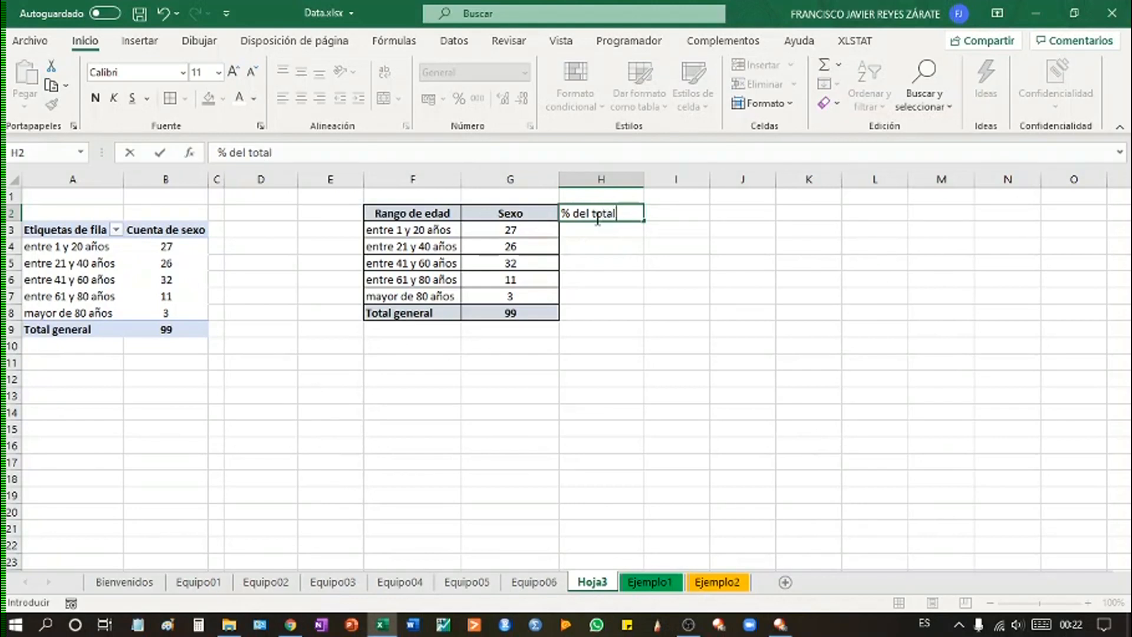
{"action": "left_click", "coordinate": [704, 306]}
{"action": "left_click", "coordinate": [597, 214]}
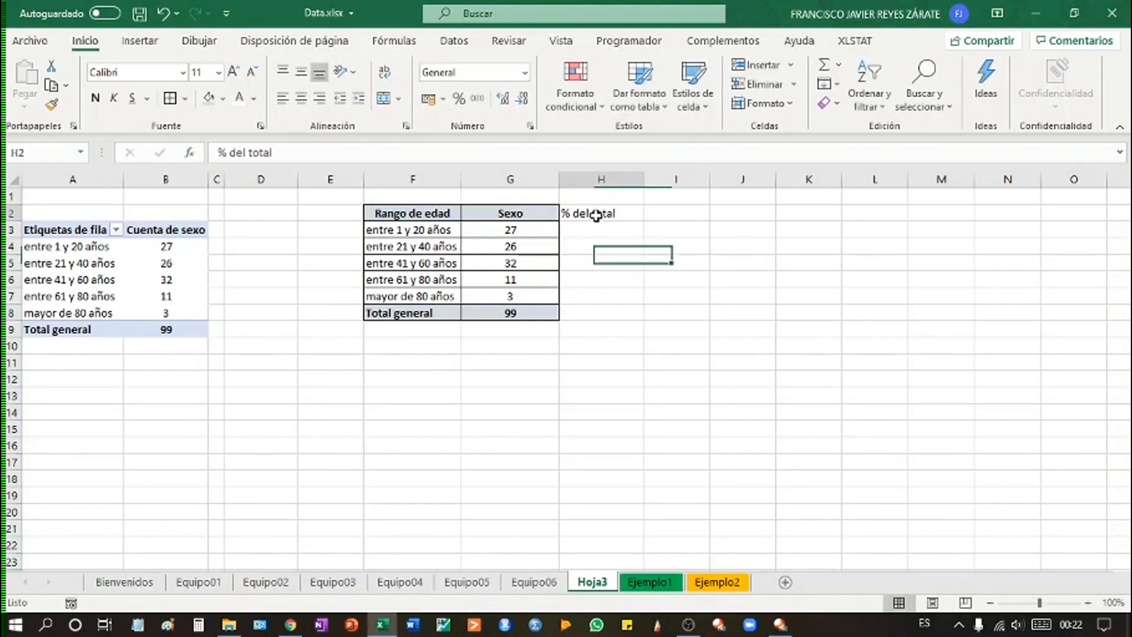
{"action": "left_click_drag", "start_coordinate": [596, 214], "coordinate": [597, 316]}
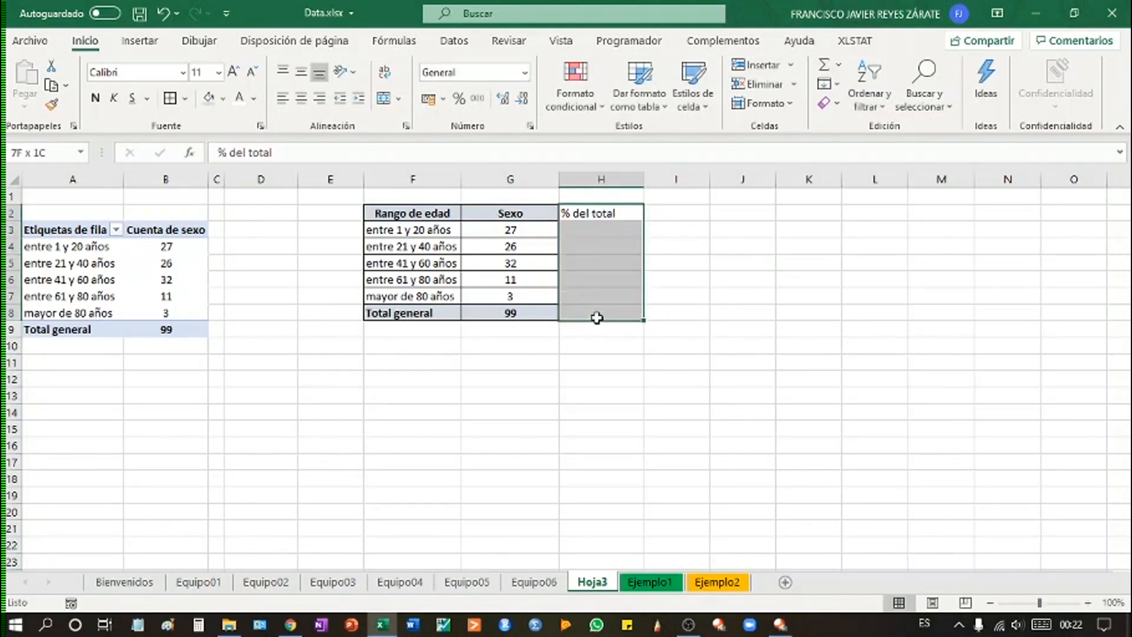
{"action": "left_click", "coordinate": [208, 99]}
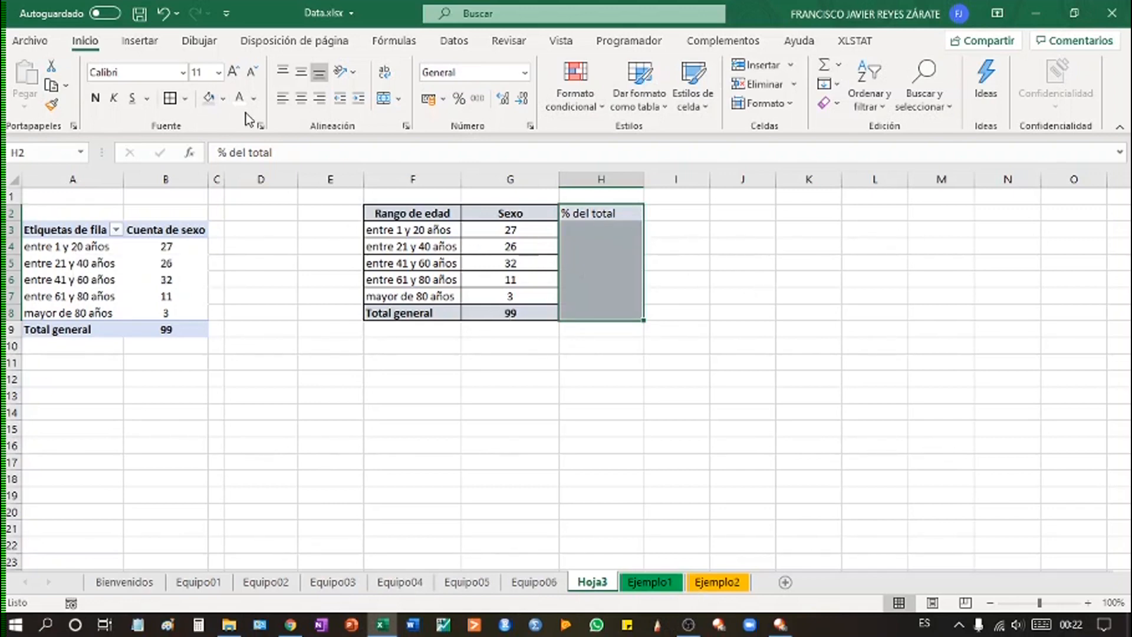
{"action": "left_click", "coordinate": [302, 102]}
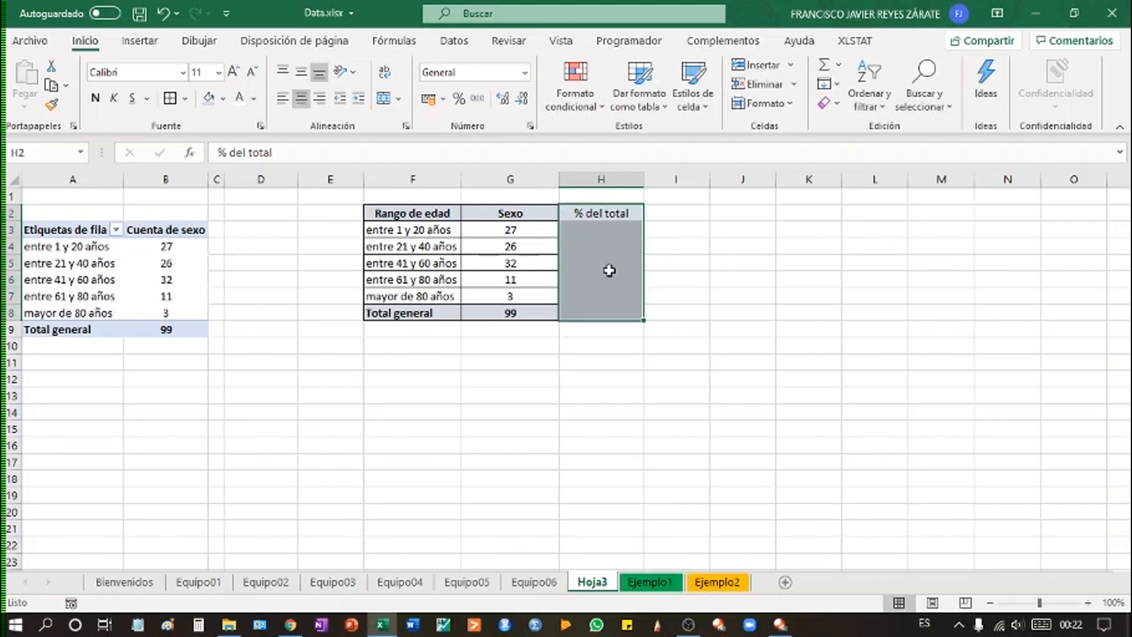
{"action": "left_click", "coordinate": [171, 99]}
{"action": "left_click", "coordinate": [808, 407]}
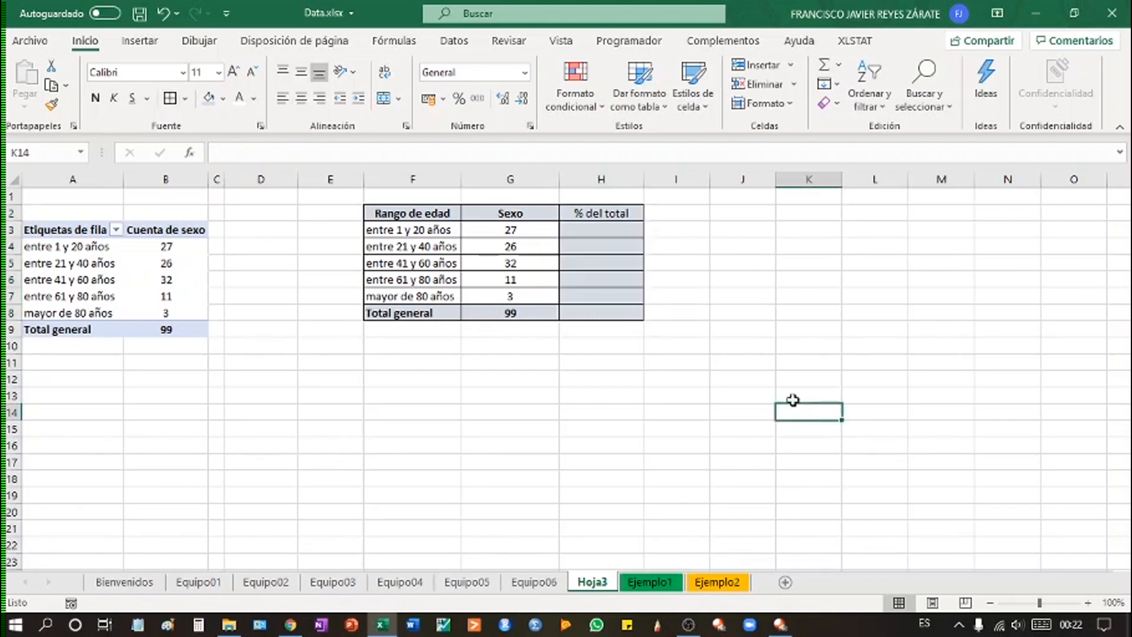
{"action": "left_click", "coordinate": [538, 229]}
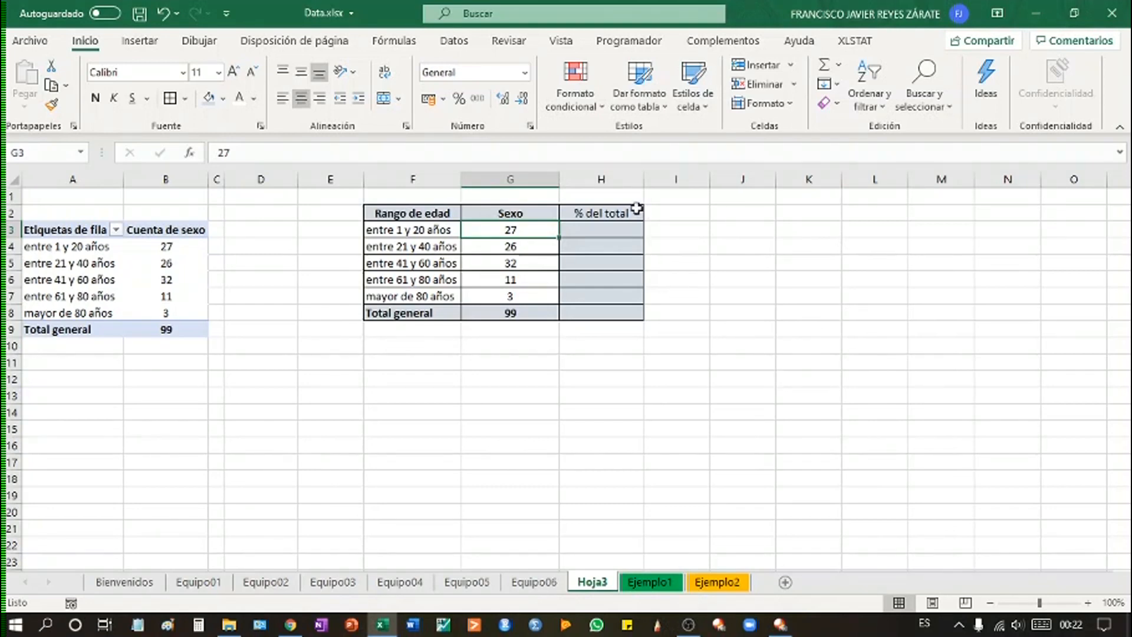
{"action": "left_click", "coordinate": [627, 231]}
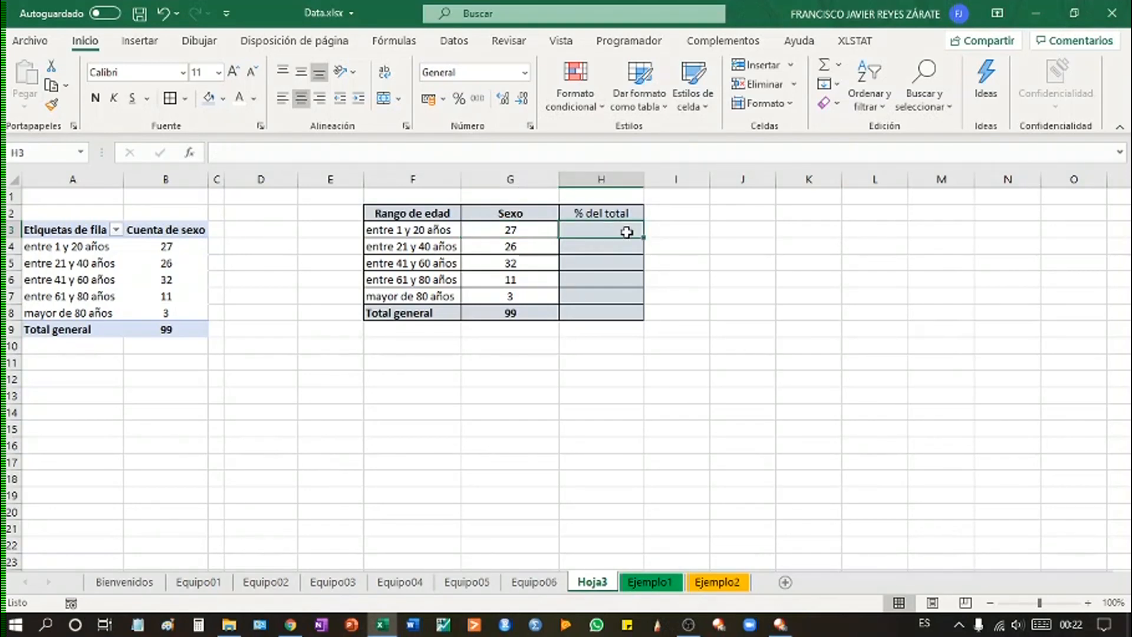
{"action": "type", "text": "+"}
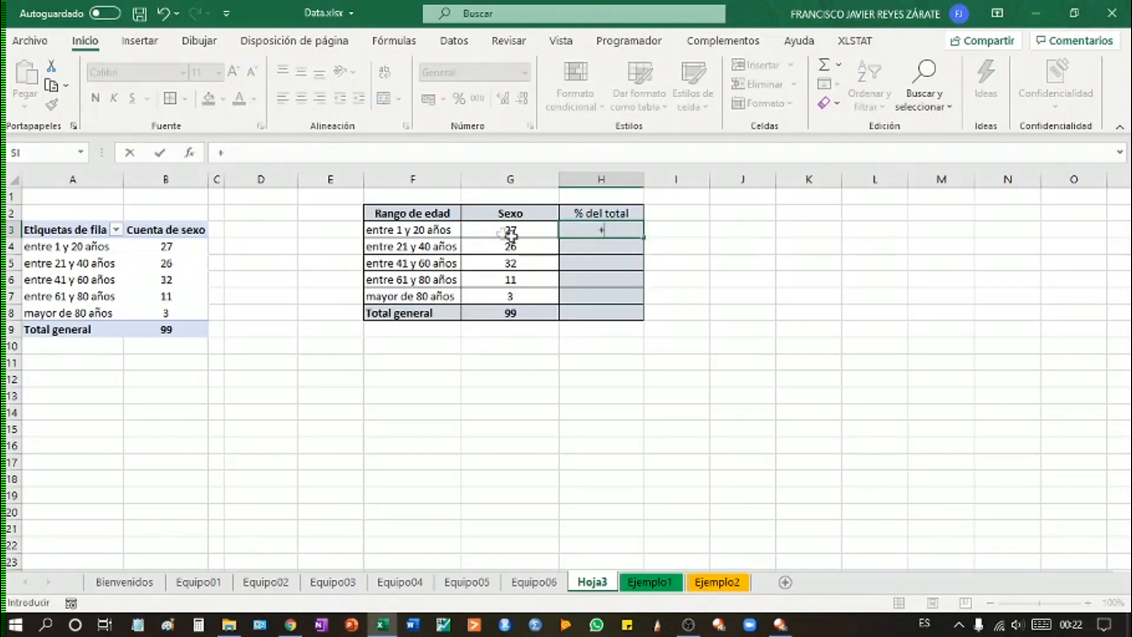
{"action": "left_click", "coordinate": [503, 230]}
{"action": "type", "text": "/"}
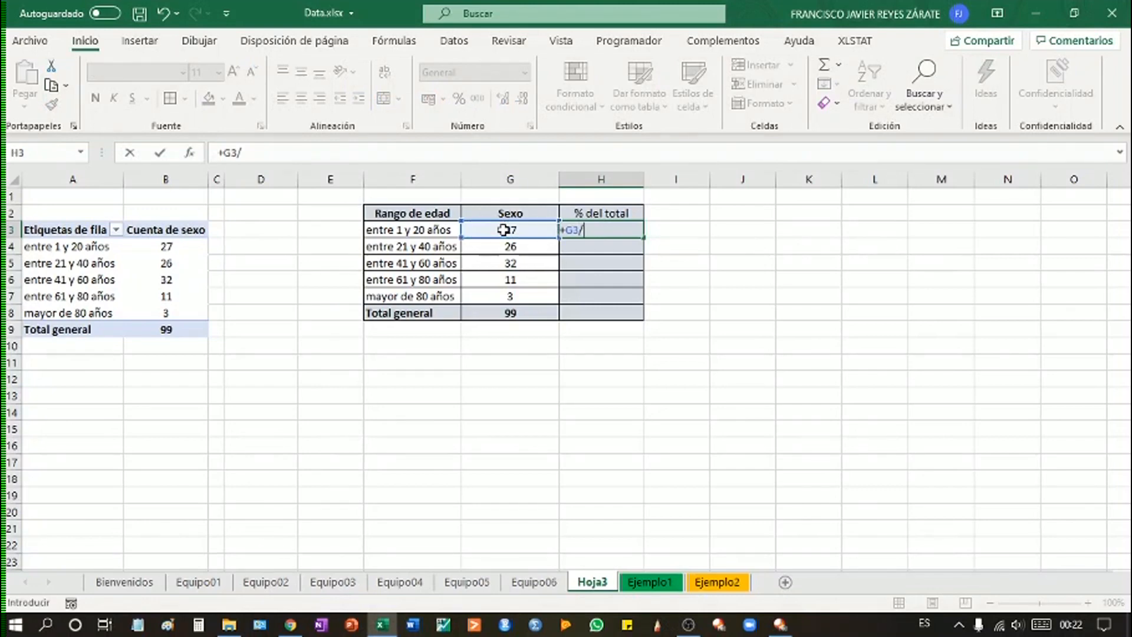
{"action": "key", "text": "Escape"}
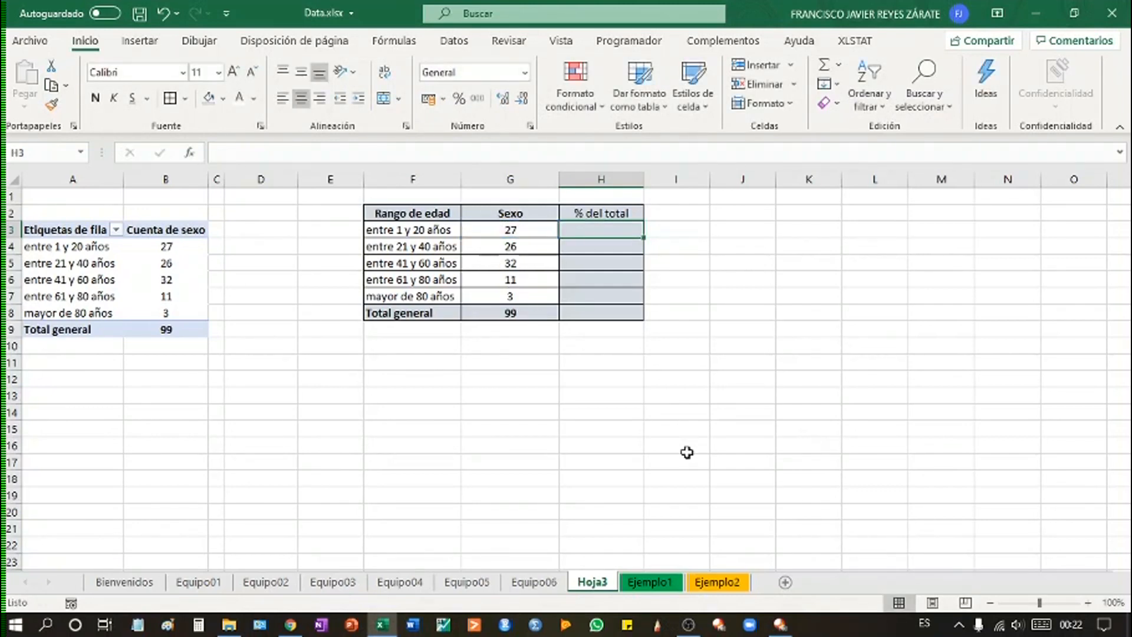
Enter the formula +G3/G8 in H3 to divide the first range's count by the overall total
{"action": "scroll", "coordinate": [687, 452], "scroll_direction": "up", "scroll_amount": 10}
{"action": "scroll", "coordinate": [688, 453], "scroll_direction": "up", "scroll_amount": 3}
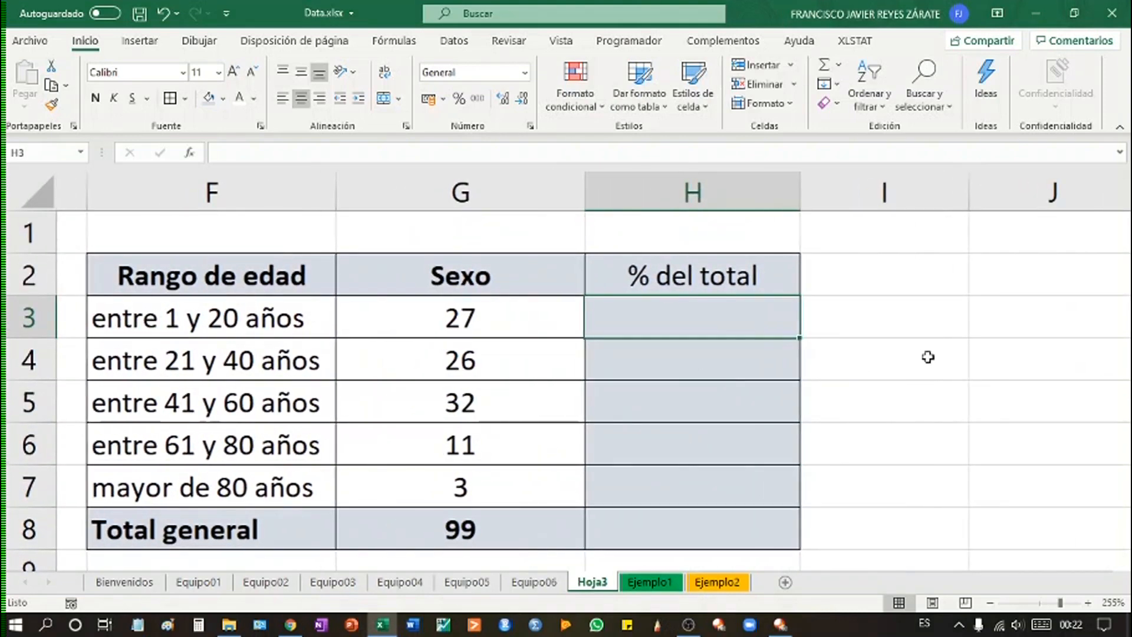
{"action": "type", "text": "+"}
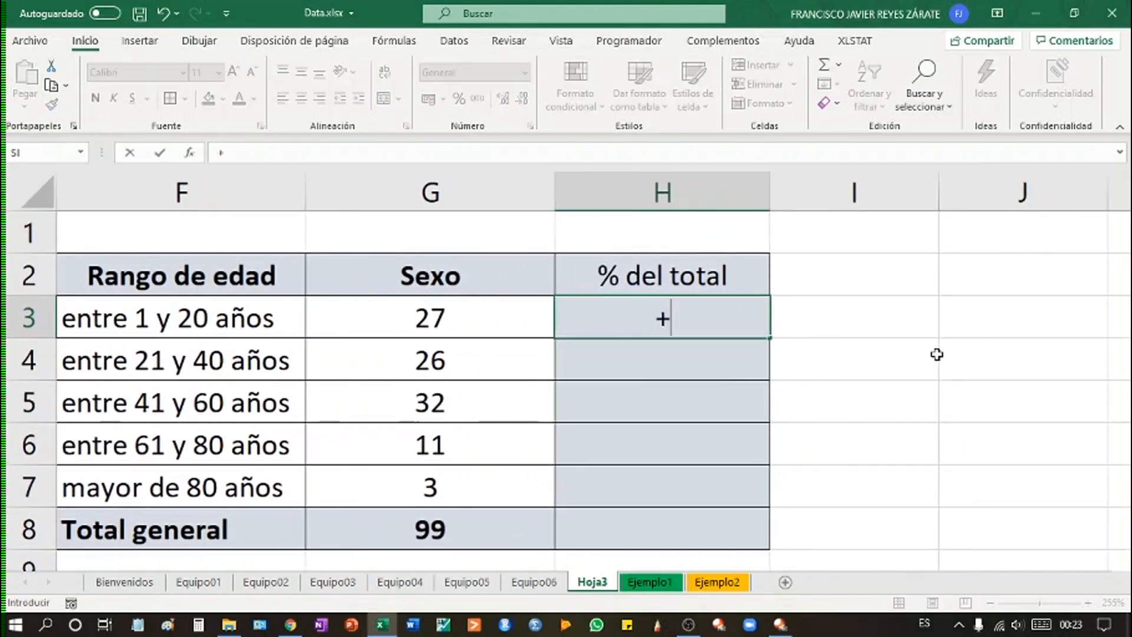
{"action": "left_click", "coordinate": [508, 326]}
{"action": "type", "text": "/"}
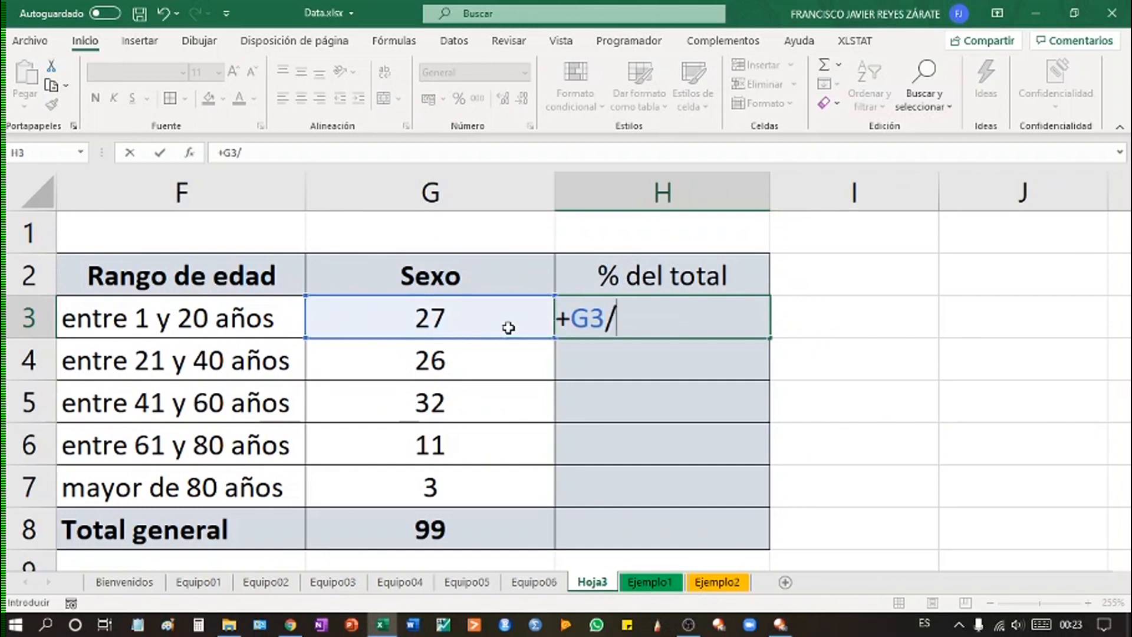
{"action": "left_click", "coordinate": [465, 525]}
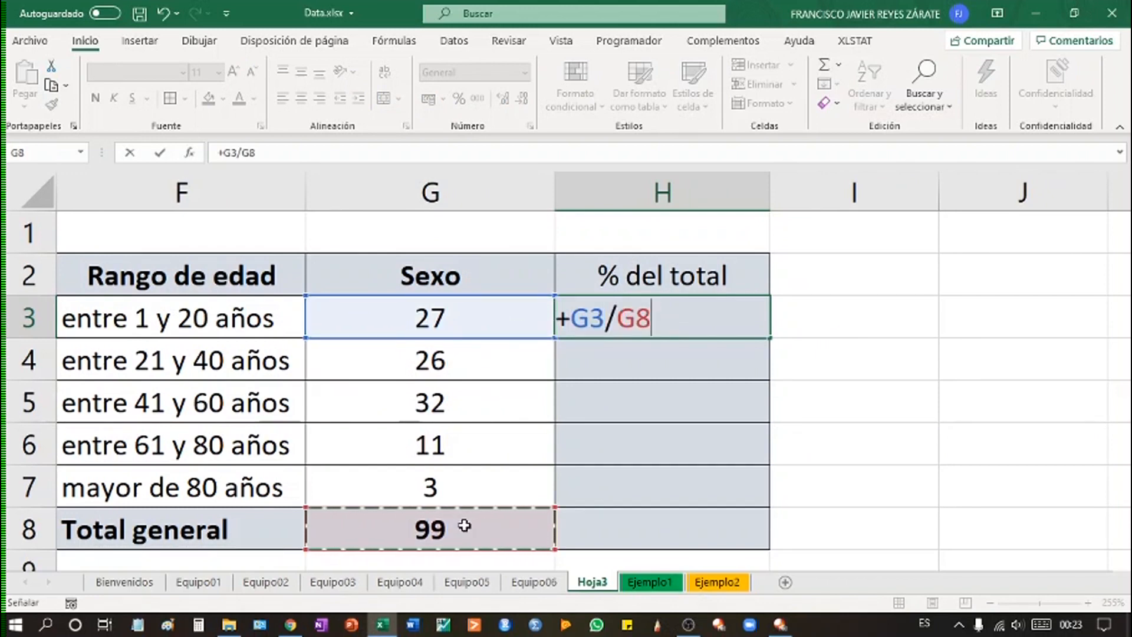
{"action": "key", "text": "Return"}
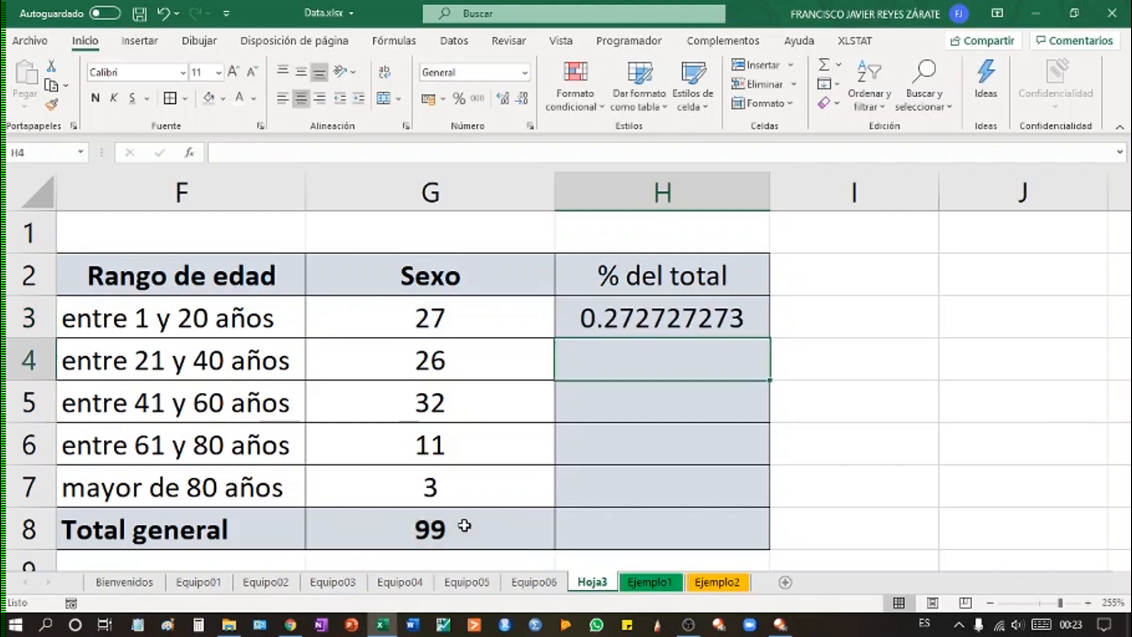
Try to fill the H3 formula down through H7 with its relative references
{"action": "left_click", "coordinate": [707, 318]}
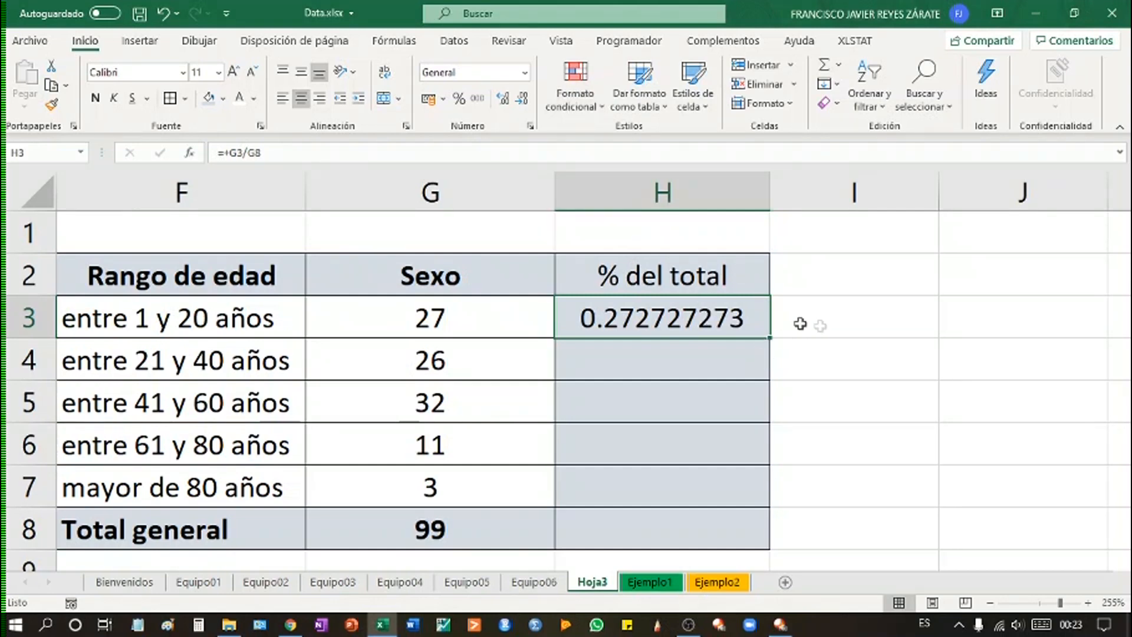
{"action": "left_click_drag", "start_coordinate": [770, 338], "coordinate": [743, 523]}
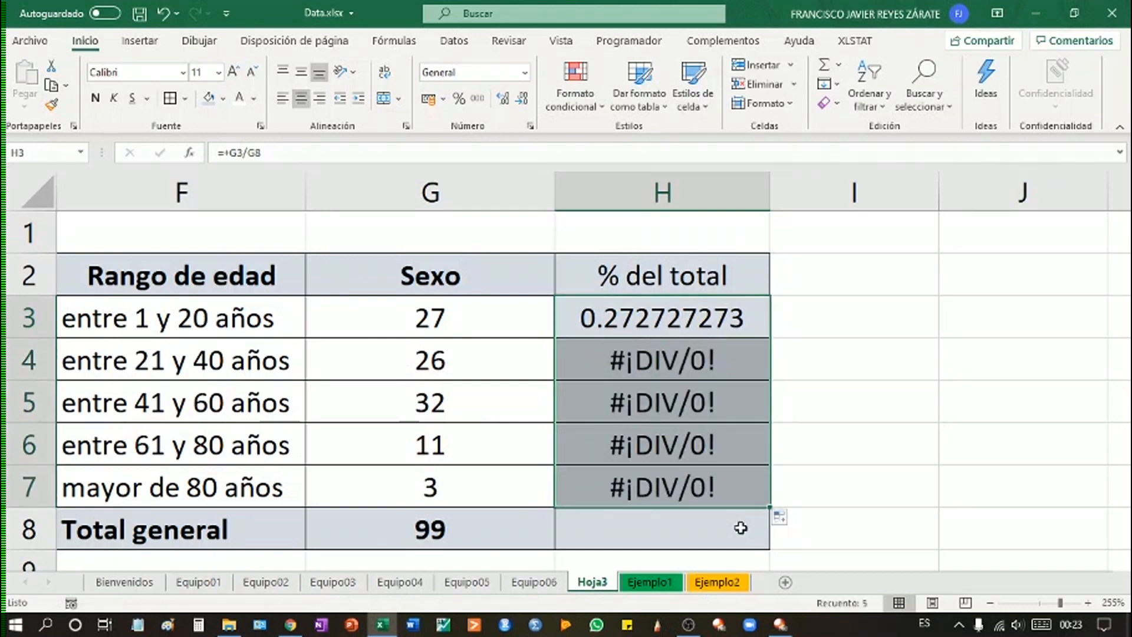
{"action": "left_click", "coordinate": [923, 454]}
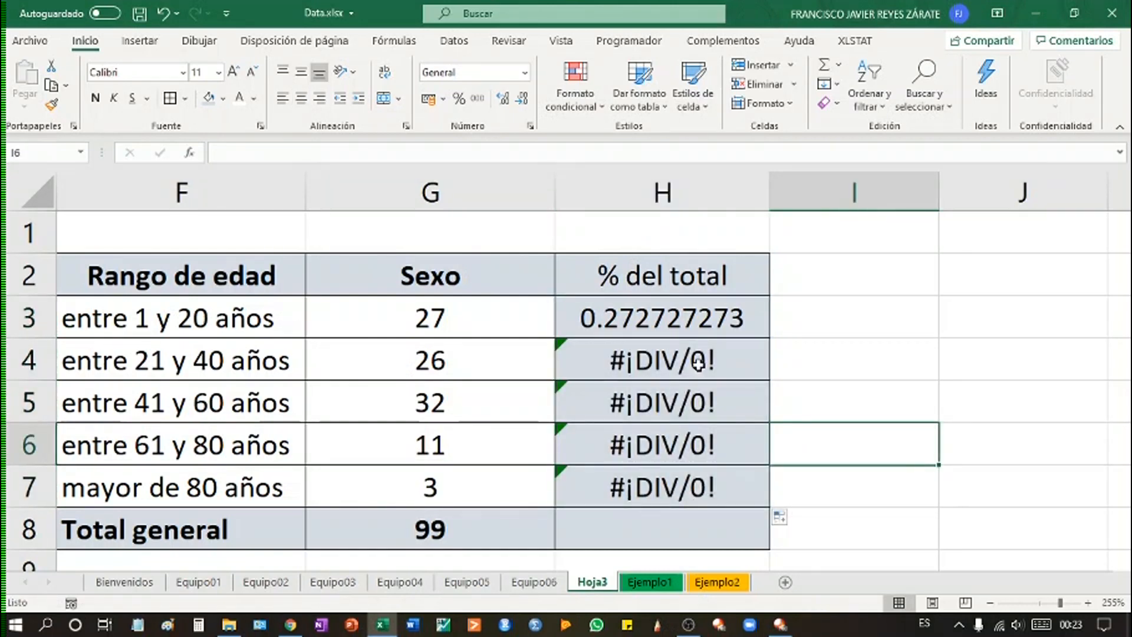
Examine the copied formulas in H4:H5 and the column G cells they reference below the total row
{"action": "left_click", "coordinate": [699, 365]}
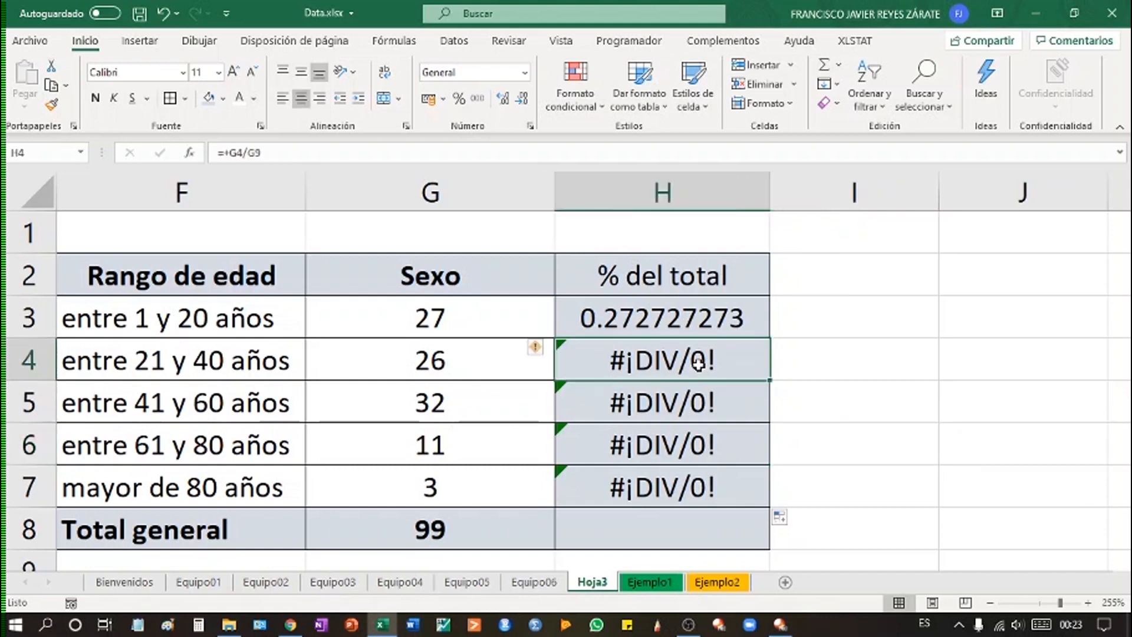
{"action": "left_click", "coordinate": [717, 410]}
{"action": "left_click", "coordinate": [690, 316]}
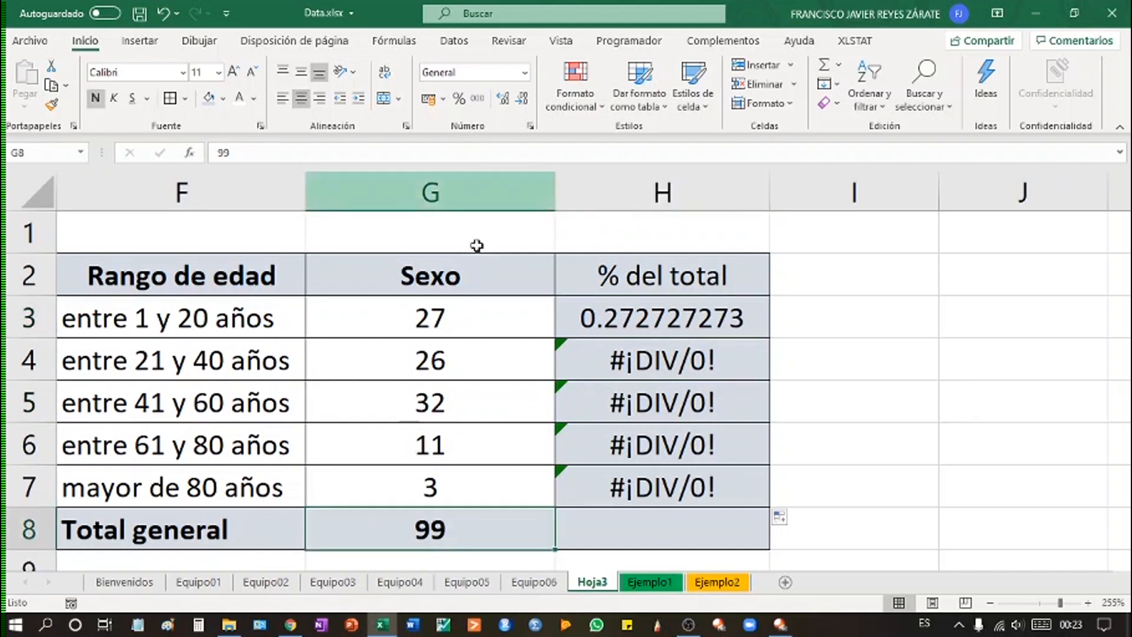
{"action": "left_click", "coordinate": [732, 354]}
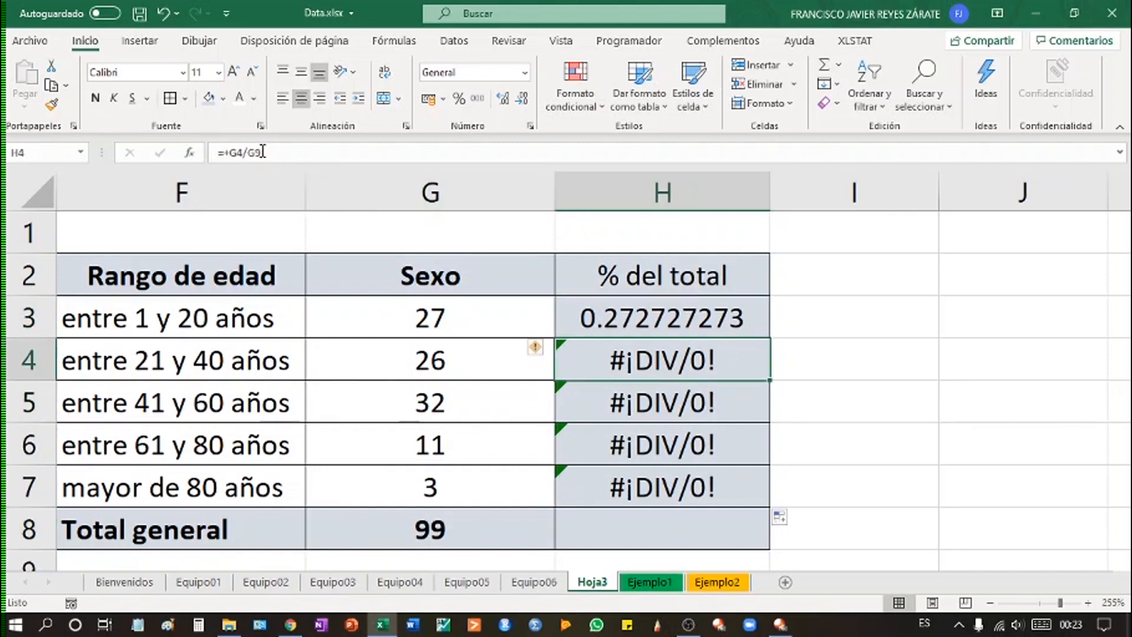
{"action": "left_click", "coordinate": [421, 552]}
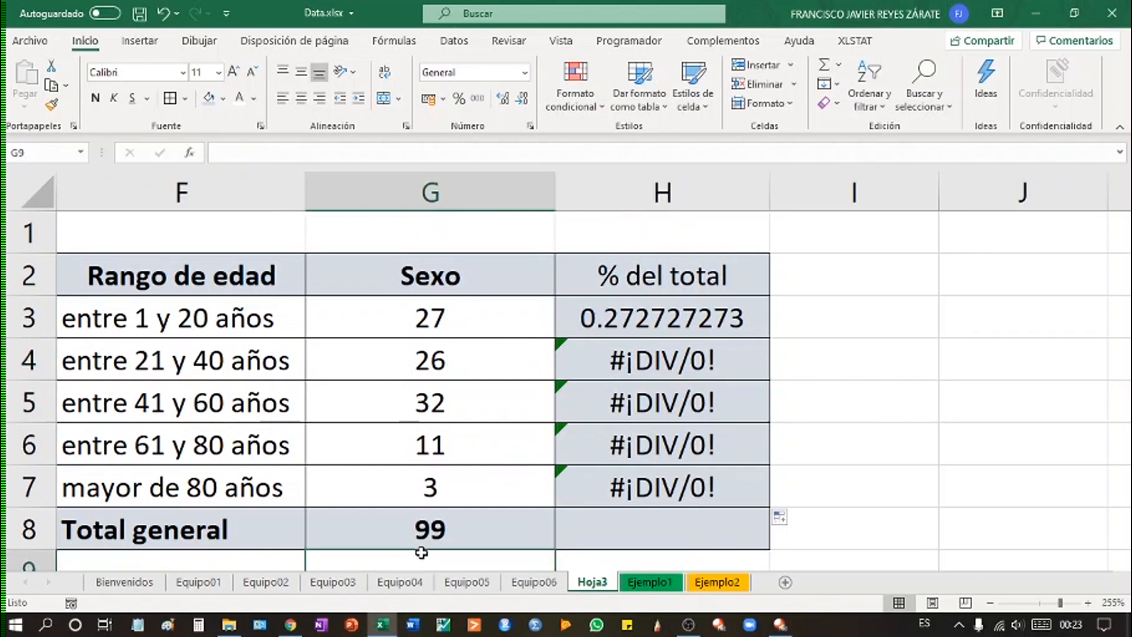
{"action": "scroll", "coordinate": [421, 553], "scroll_direction": "down", "scroll_amount": 2}
{"action": "left_click", "coordinate": [539, 468]}
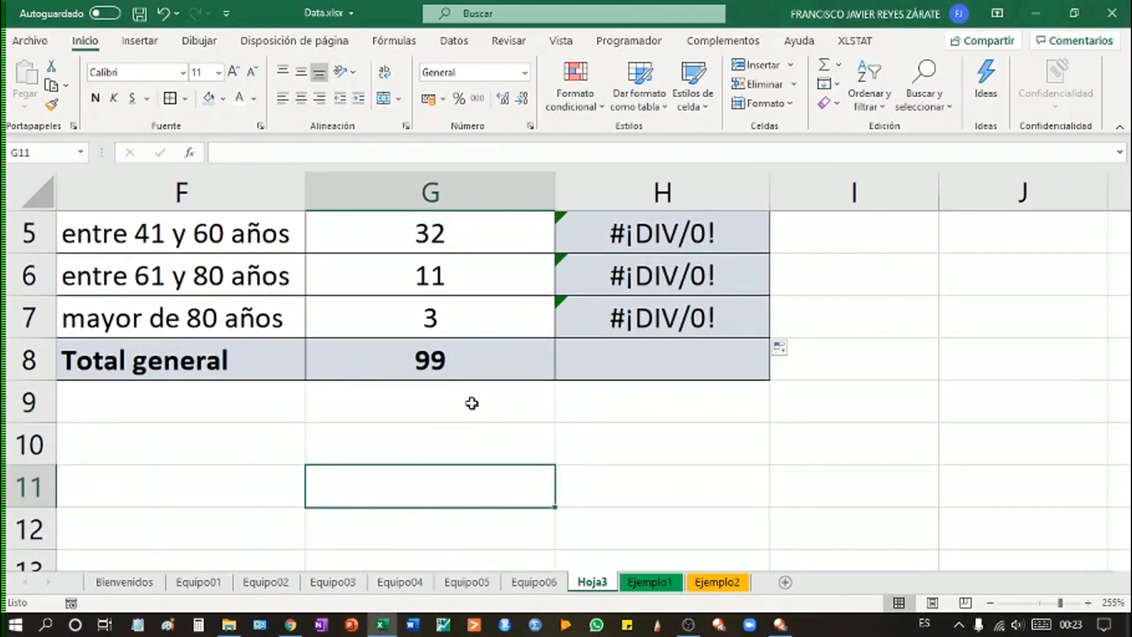
{"action": "scroll", "coordinate": [770, 412], "scroll_direction": "up", "scroll_amount": 1}
{"action": "left_click", "coordinate": [455, 305]}
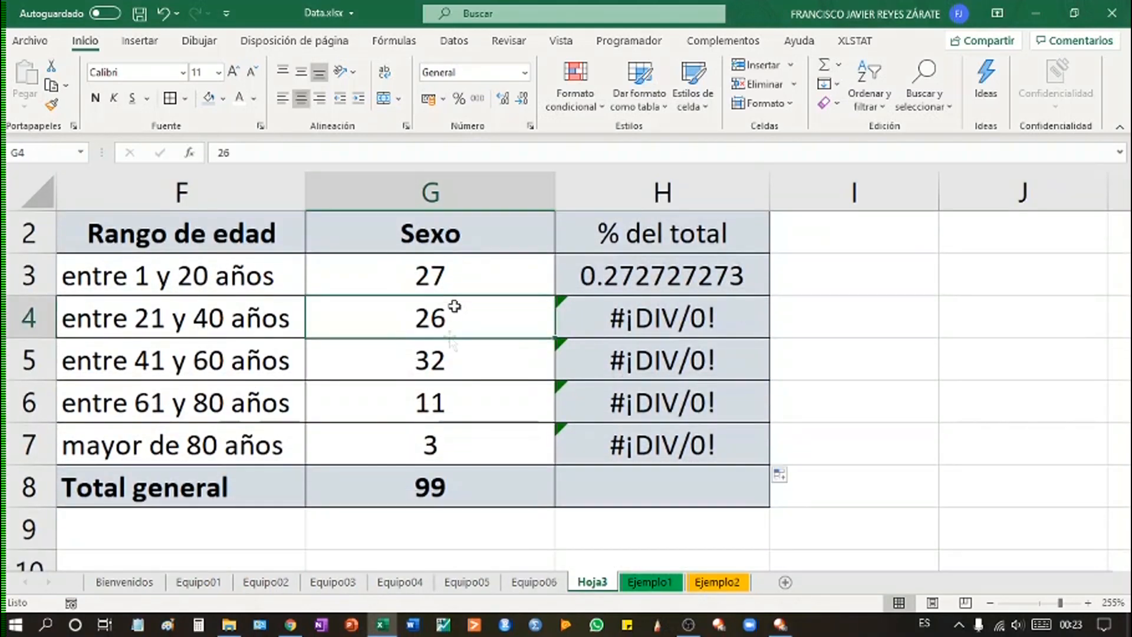
{"action": "left_click", "coordinate": [448, 522]}
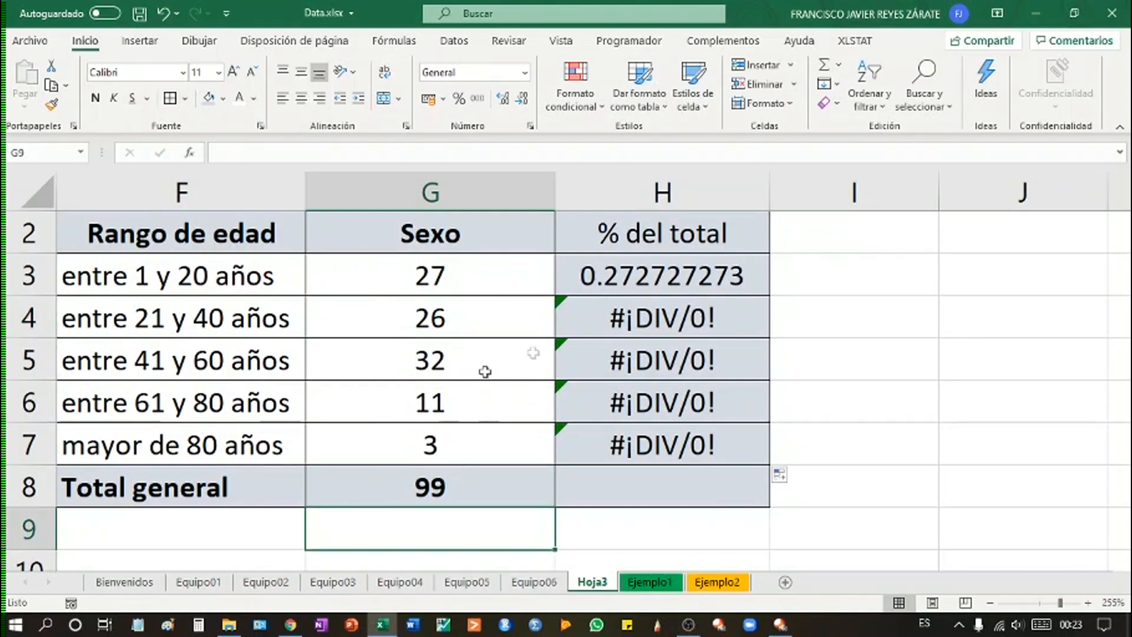
{"action": "left_click", "coordinate": [511, 363]}
{"action": "scroll", "coordinate": [497, 450], "scroll_direction": "down", "scroll_amount": 1}
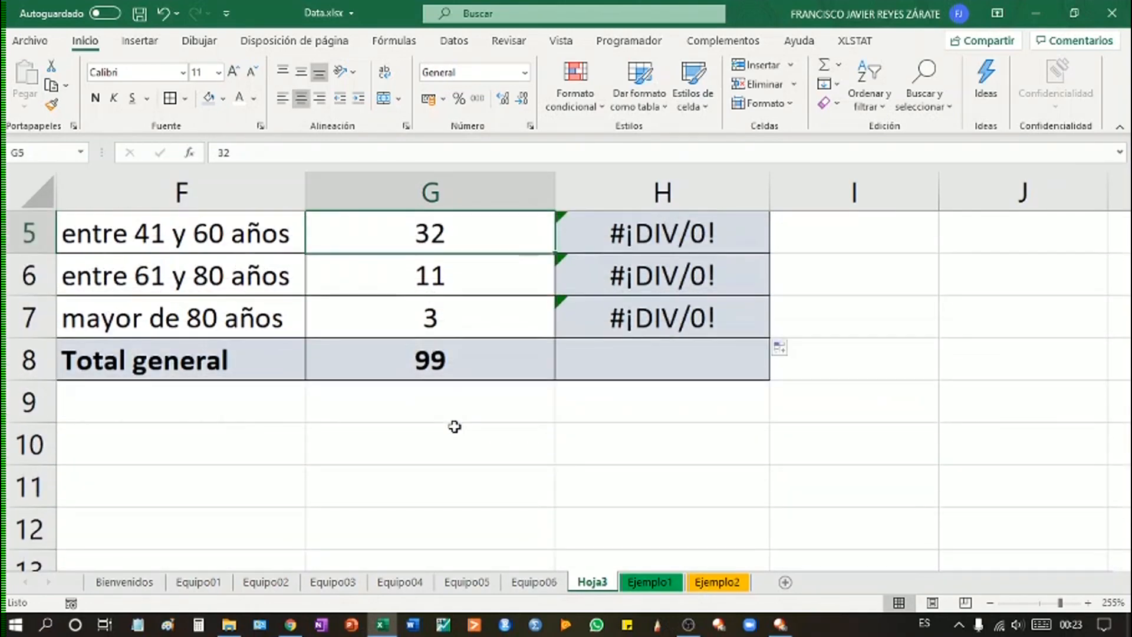
{"action": "left_click", "coordinate": [431, 492]}
{"action": "scroll", "coordinate": [695, 479], "scroll_direction": "up", "scroll_amount": 1}
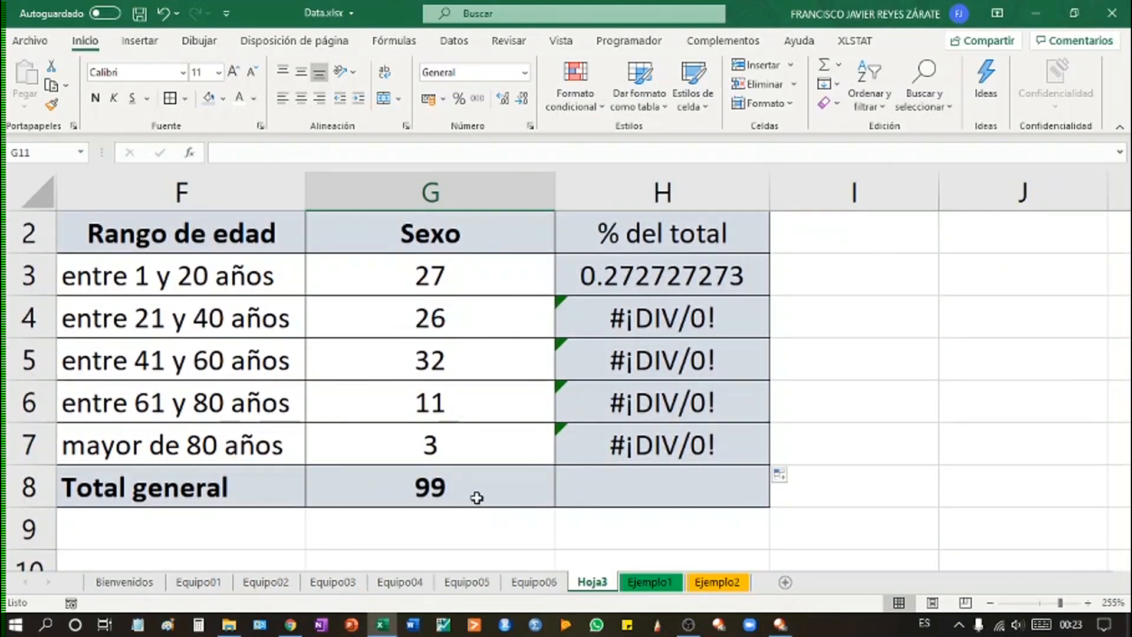
Make the total reference absolute in H3 so the formula reads =+G3/$G$8
{"action": "left_click", "coordinate": [645, 276]}
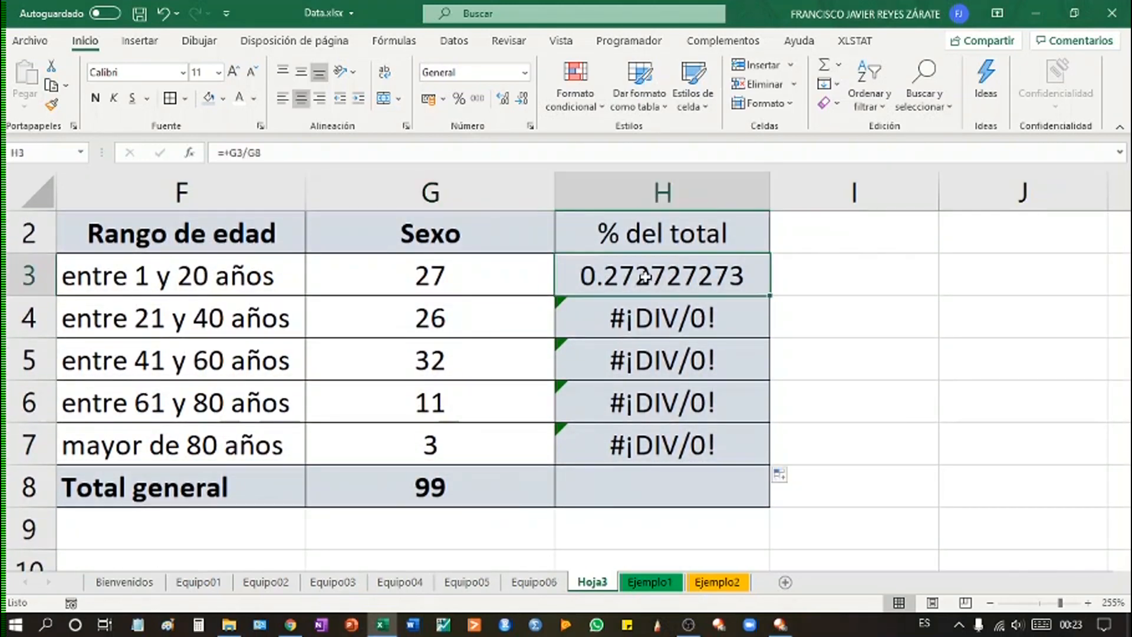
{"action": "left_click", "coordinate": [250, 155]}
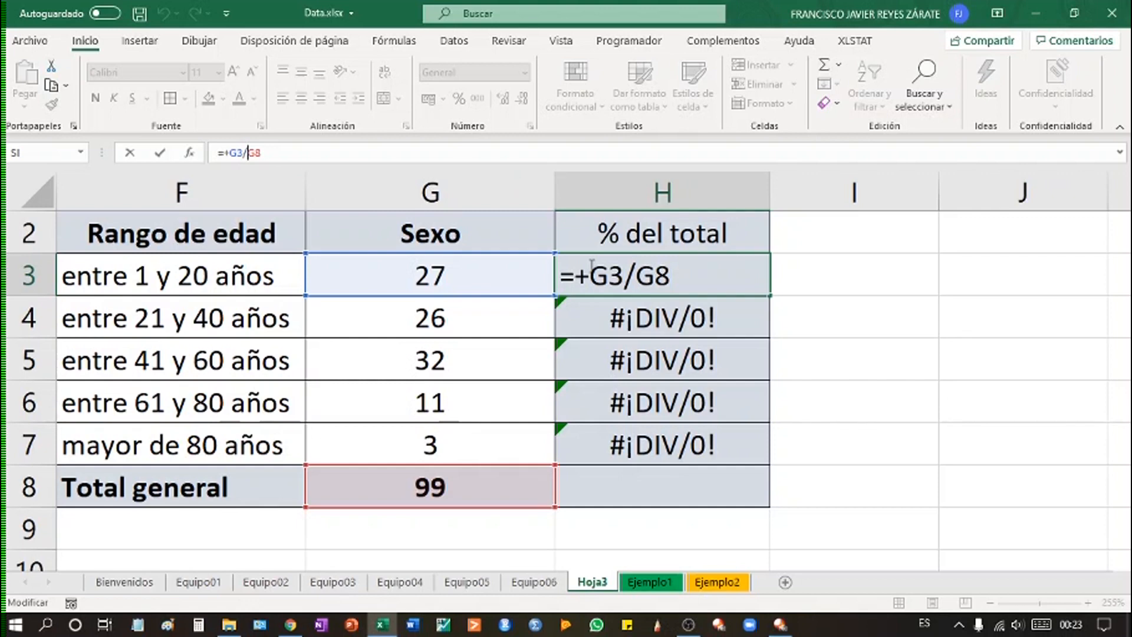
{"action": "key", "text": "F4"}
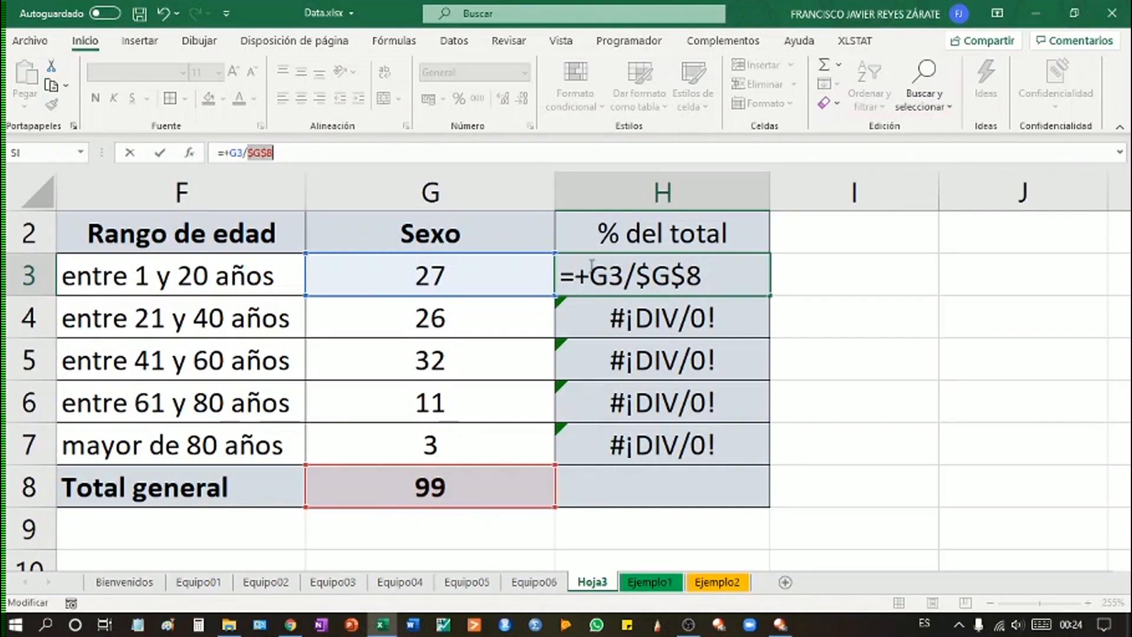
{"action": "key", "text": "Return"}
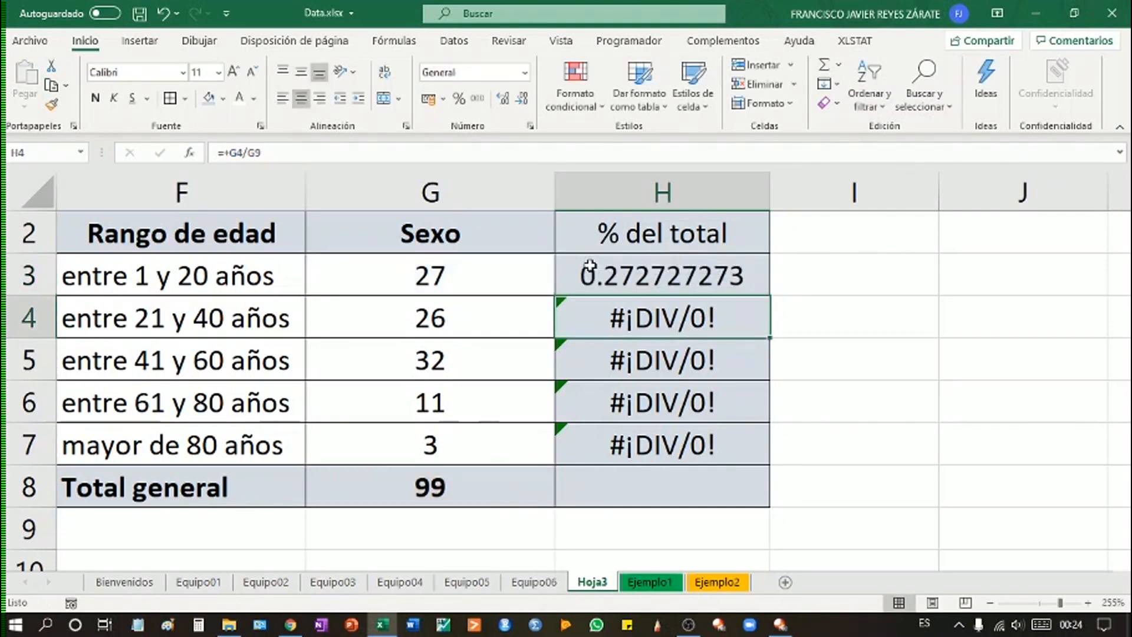
Fill the H3 formula with the absolute total reference down to H7 and format H3:H7 as percentages
{"action": "left_click", "coordinate": [718, 266]}
{"action": "left_click_drag", "start_coordinate": [770, 295], "coordinate": [753, 472]}
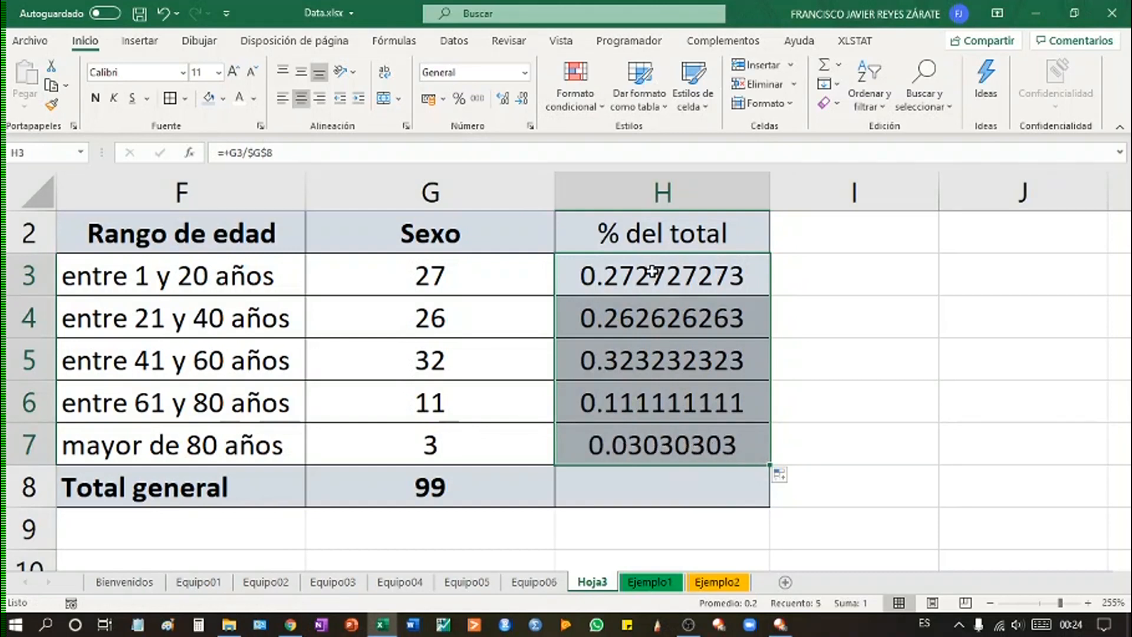
{"action": "left_click", "coordinate": [457, 99]}
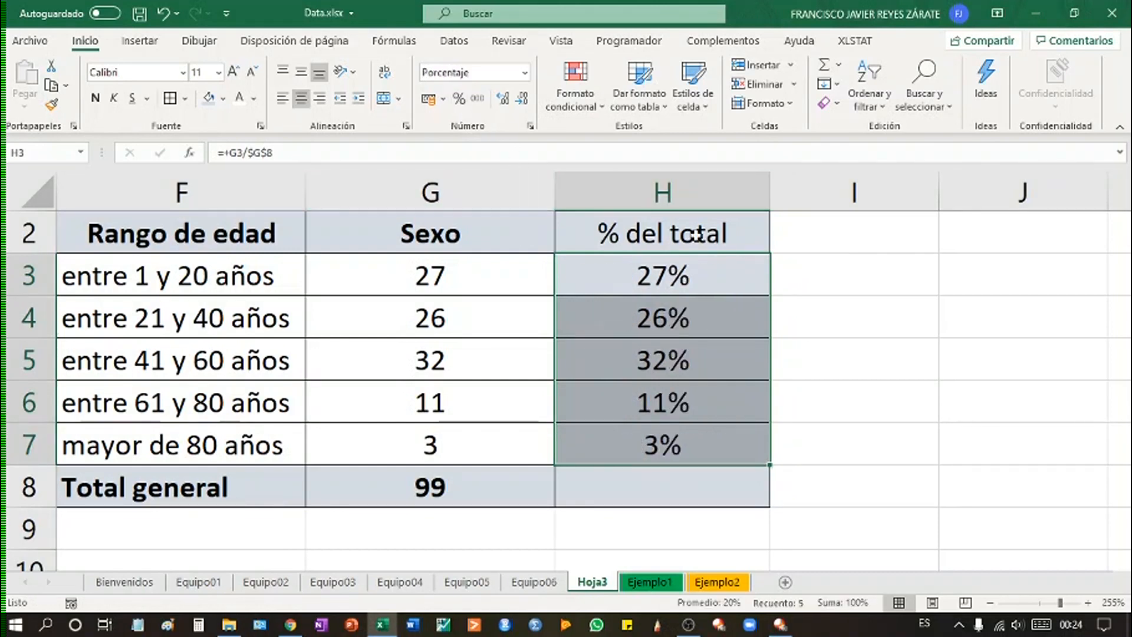
{"action": "left_click", "coordinate": [723, 245]}
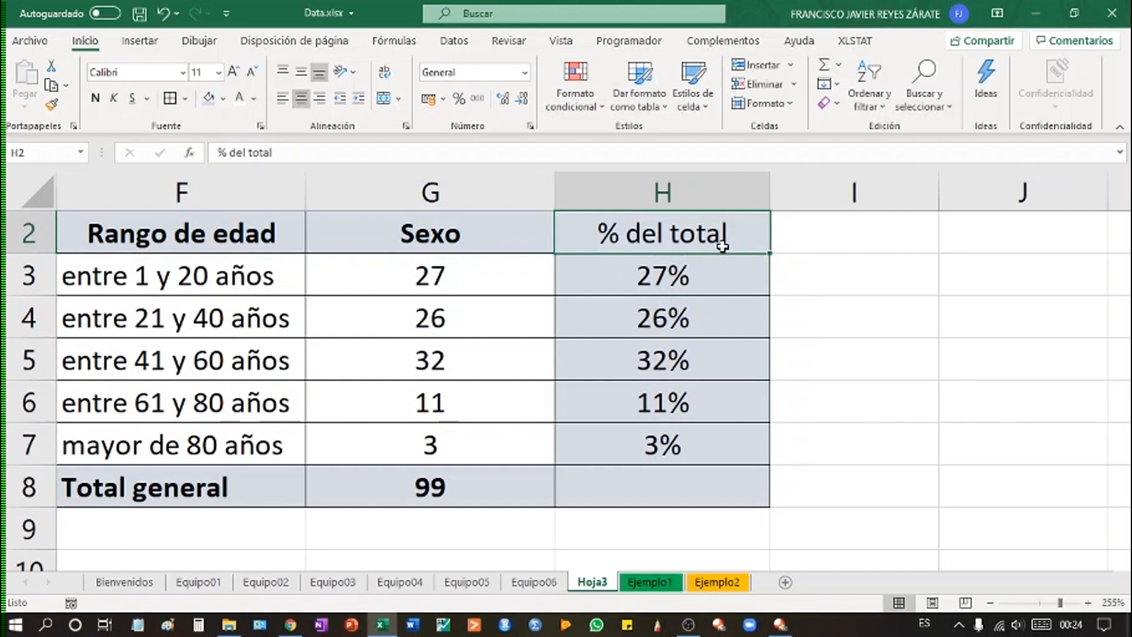
Replace the header text in H2 with "Porcentaje"
{"action": "type", "text": "Porcentaje"}
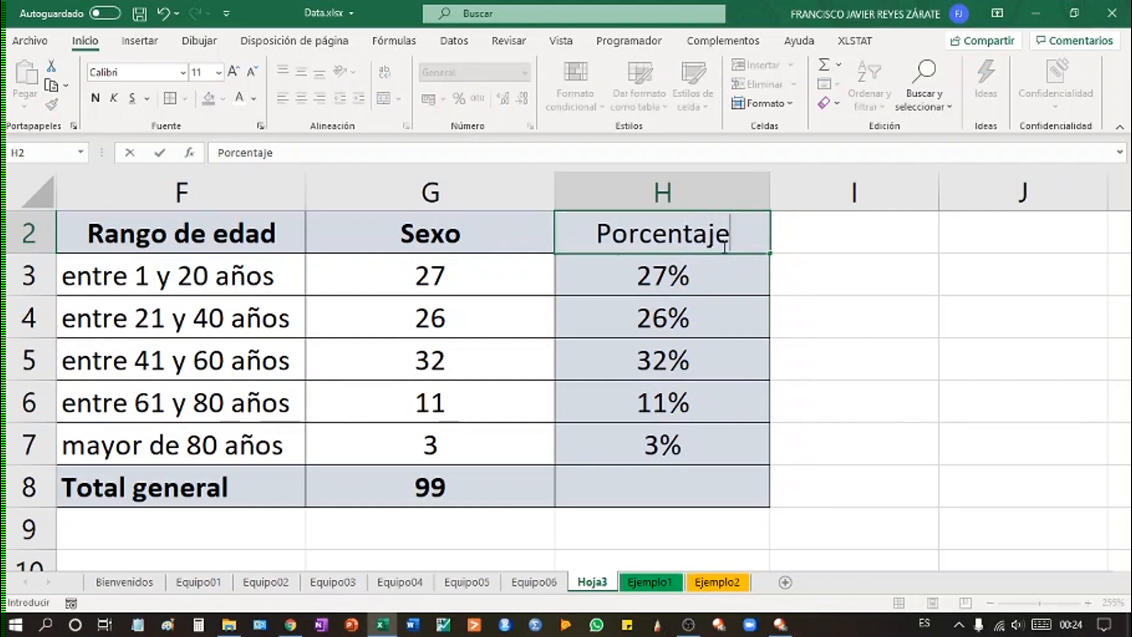
{"action": "key", "text": "Return"}
{"action": "left_click", "coordinate": [886, 320]}
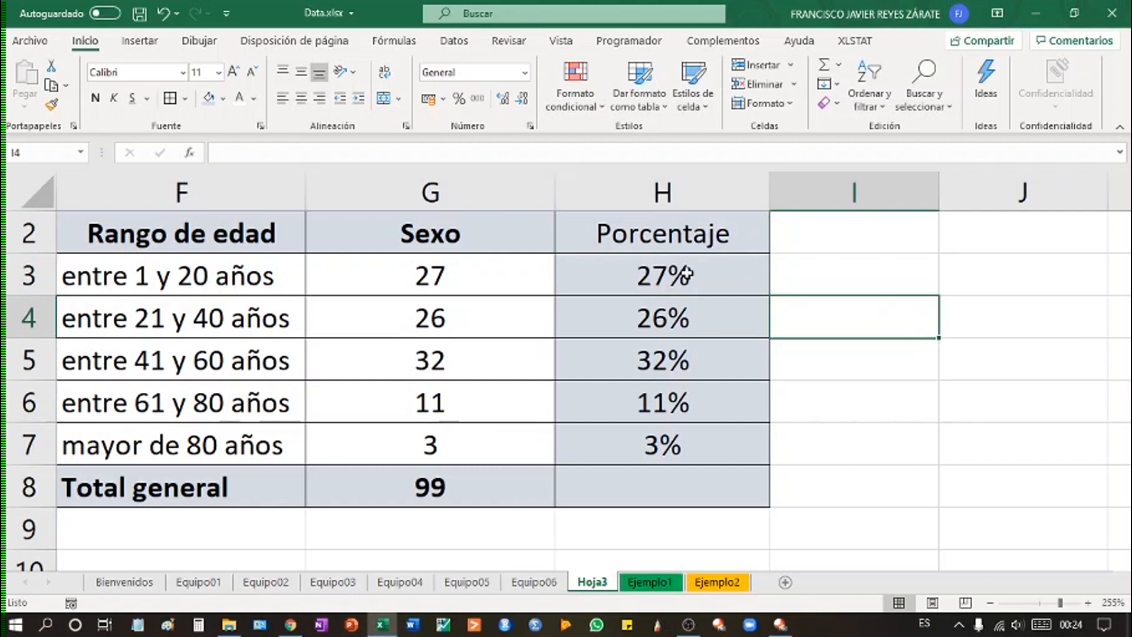
Review the percentage formulas in H3:H7, sum them into H8 and make that total bold
{"action": "left_click", "coordinate": [679, 329]}
{"action": "left_click", "coordinate": [679, 356]}
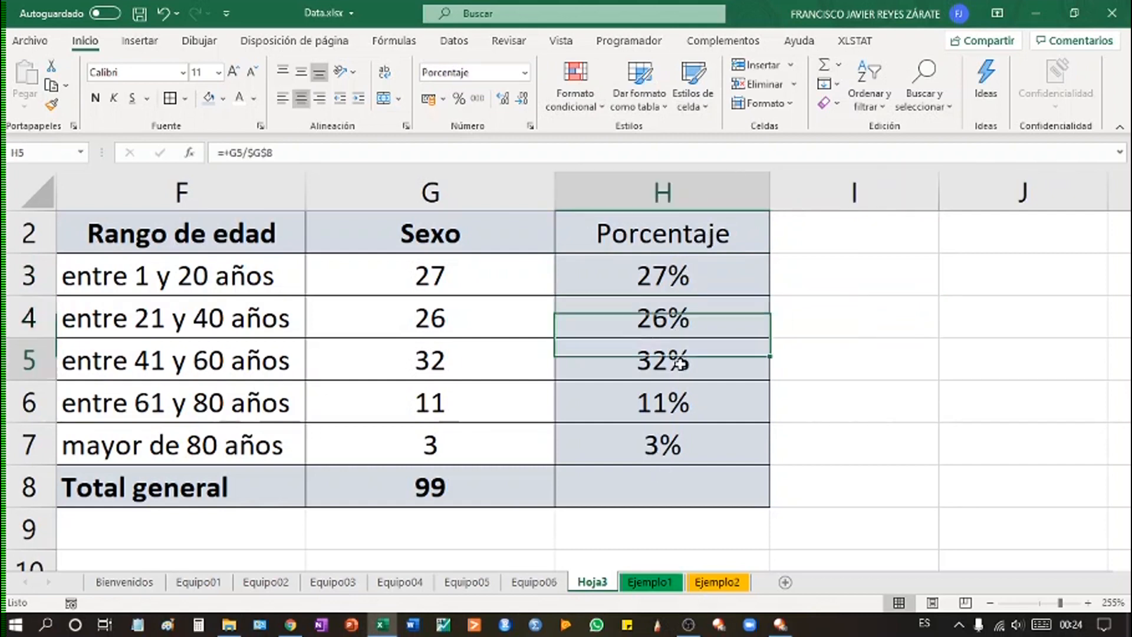
{"action": "left_click", "coordinate": [682, 403]}
{"action": "left_click", "coordinate": [678, 439]}
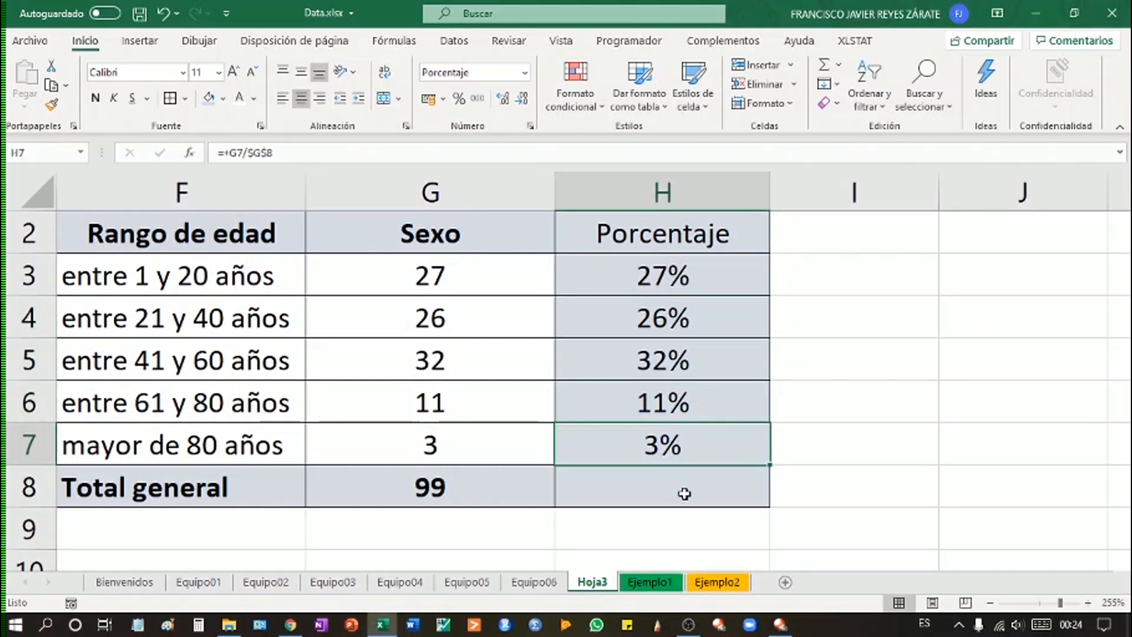
{"action": "left_click", "coordinate": [718, 276]}
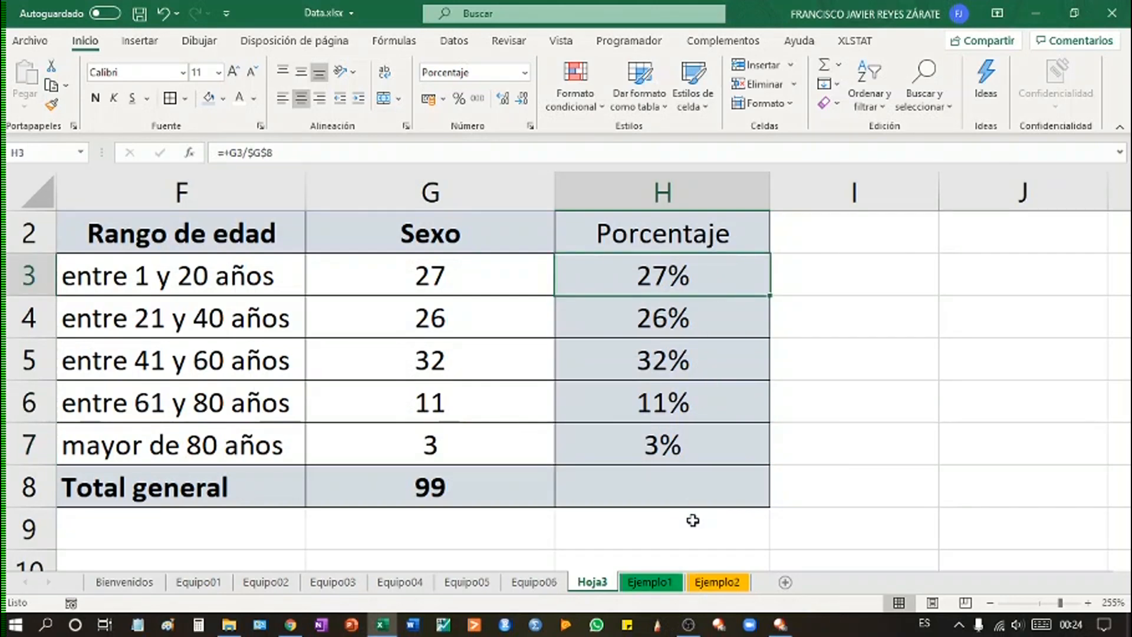
{"action": "left_click_drag", "start_coordinate": [717, 273], "coordinate": [690, 483]}
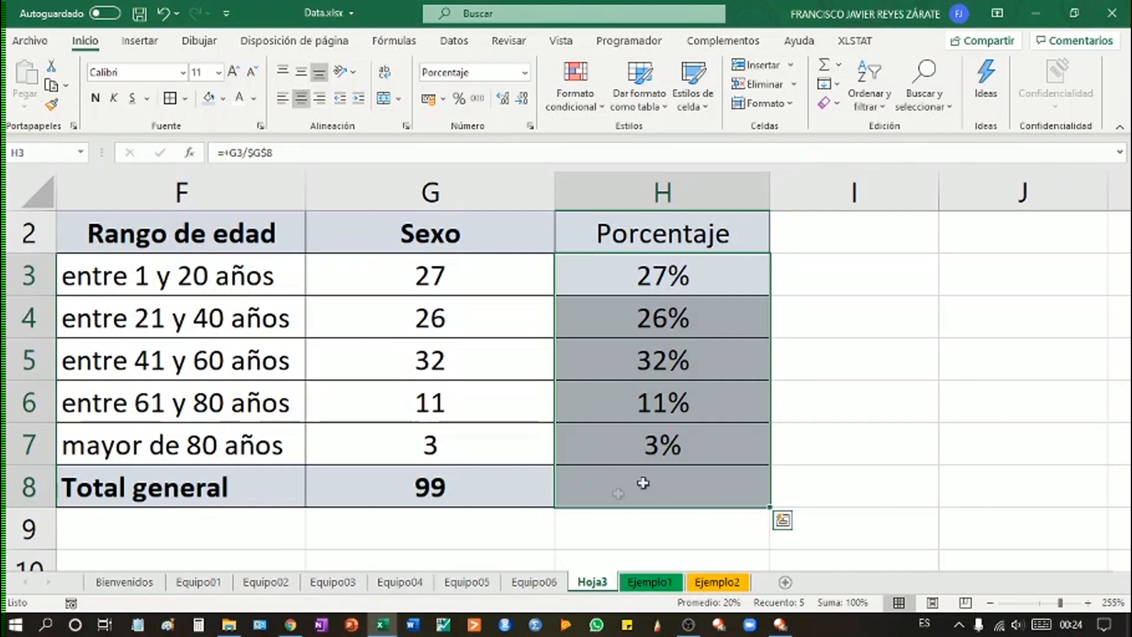
{"action": "left_click", "coordinate": [826, 72]}
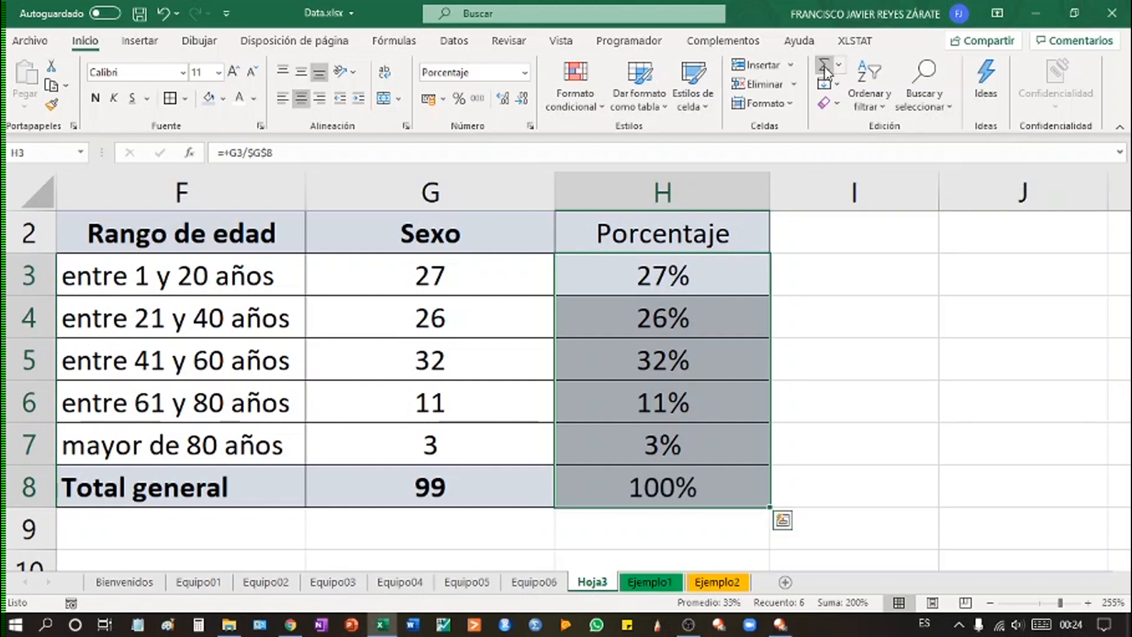
{"action": "left_click", "coordinate": [683, 492]}
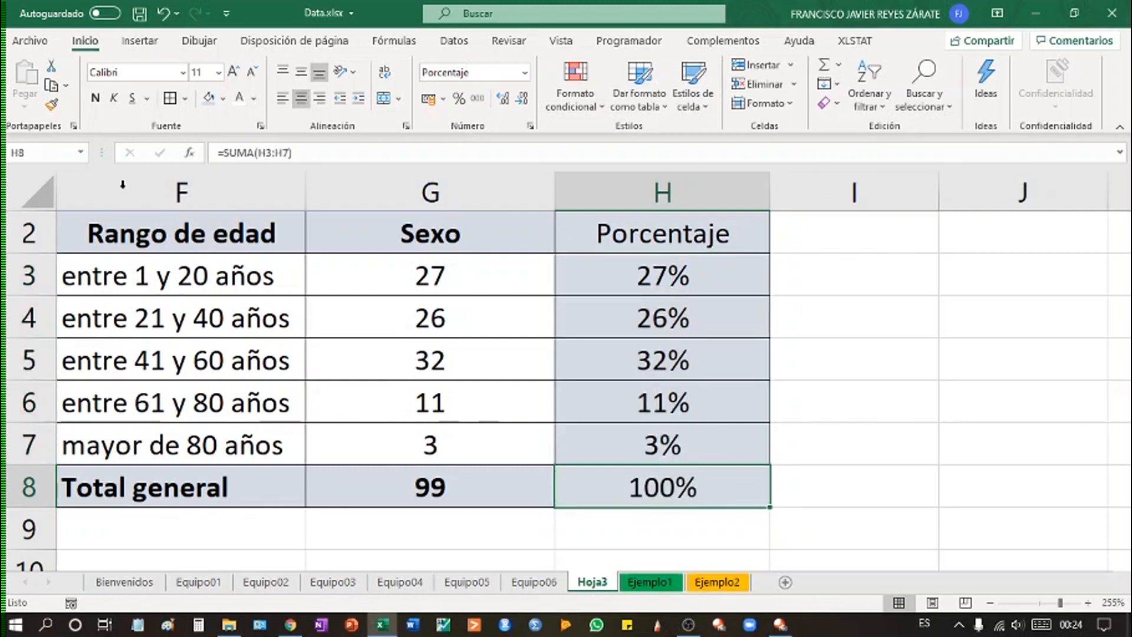
{"action": "left_click", "coordinate": [95, 98]}
{"action": "left_click", "coordinate": [856, 433]}
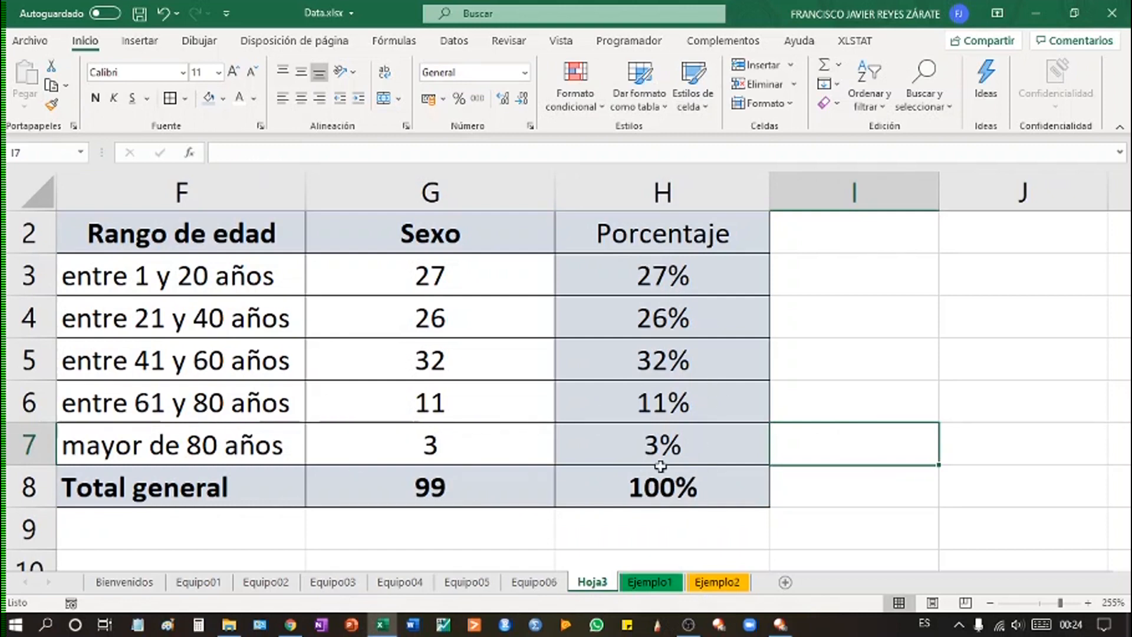
Show the percentages in H3:H7 with one decimal place
{"action": "left_click", "coordinate": [647, 282]}
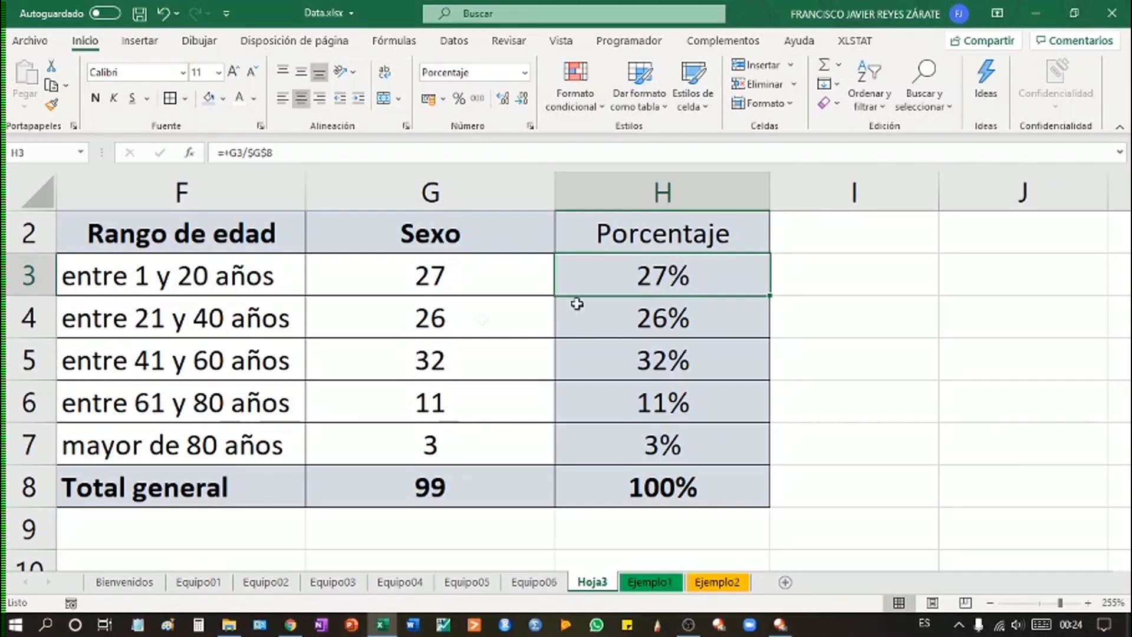
{"action": "left_click_drag", "start_coordinate": [716, 278], "coordinate": [693, 440]}
{"action": "left_click", "coordinate": [503, 99]}
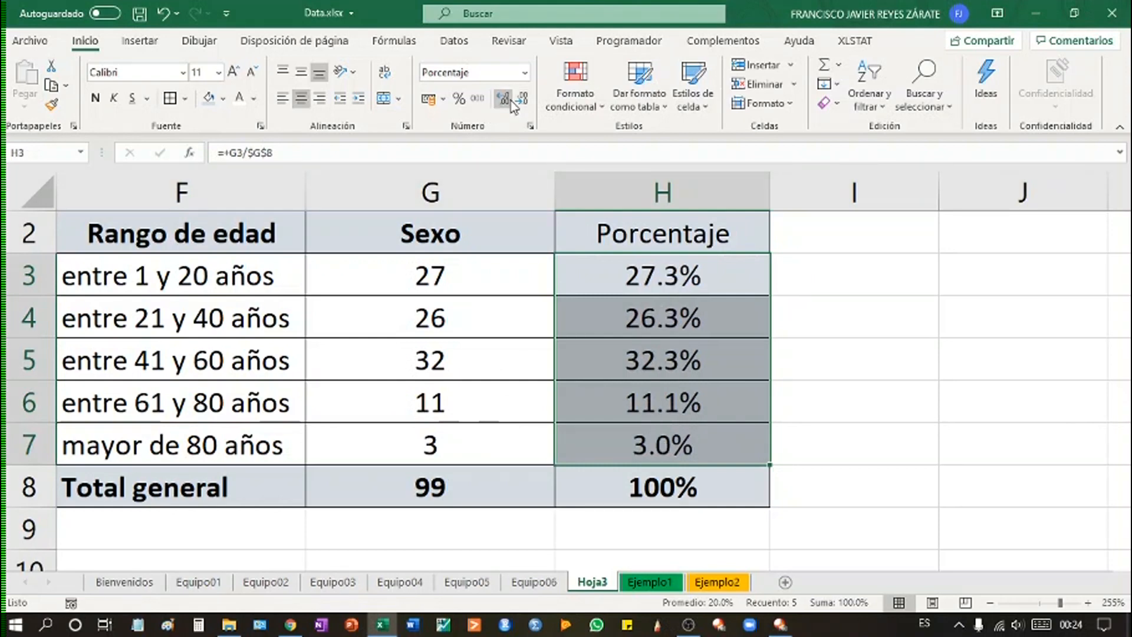
{"action": "left_click", "coordinate": [871, 376]}
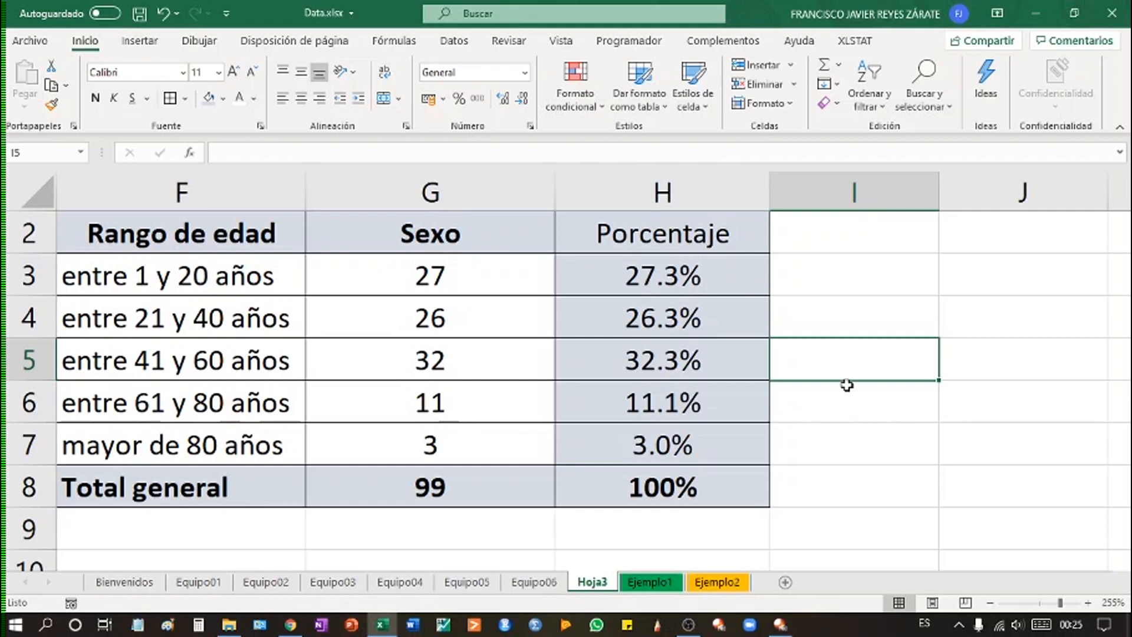
Check the combined percentage of the first three age ranges in H3:H5 and enter 86% in I5
{"action": "left_click", "coordinate": [705, 315]}
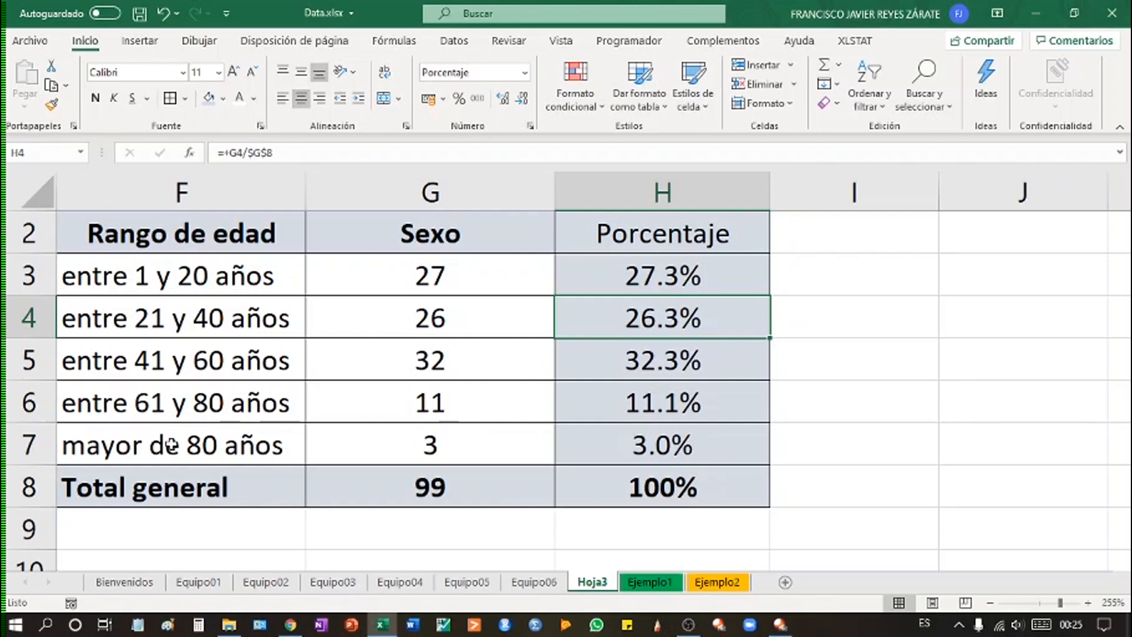
{"action": "left_click_drag", "start_coordinate": [895, 391], "coordinate": [705, 269]}
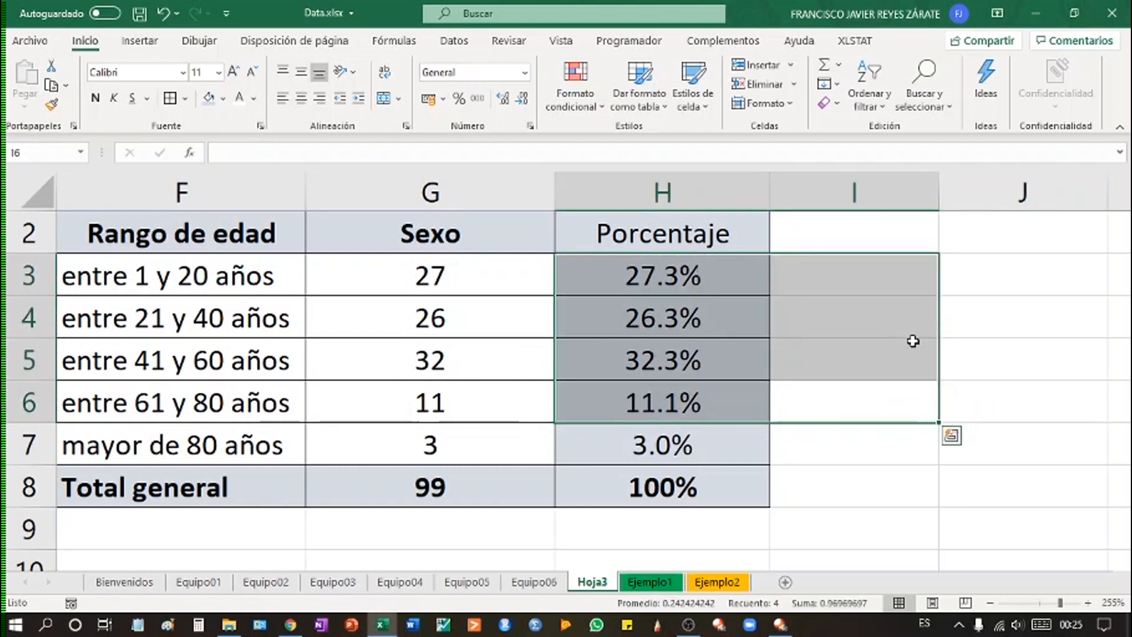
{"action": "left_click", "coordinate": [880, 500]}
{"action": "left_click", "coordinate": [730, 266]}
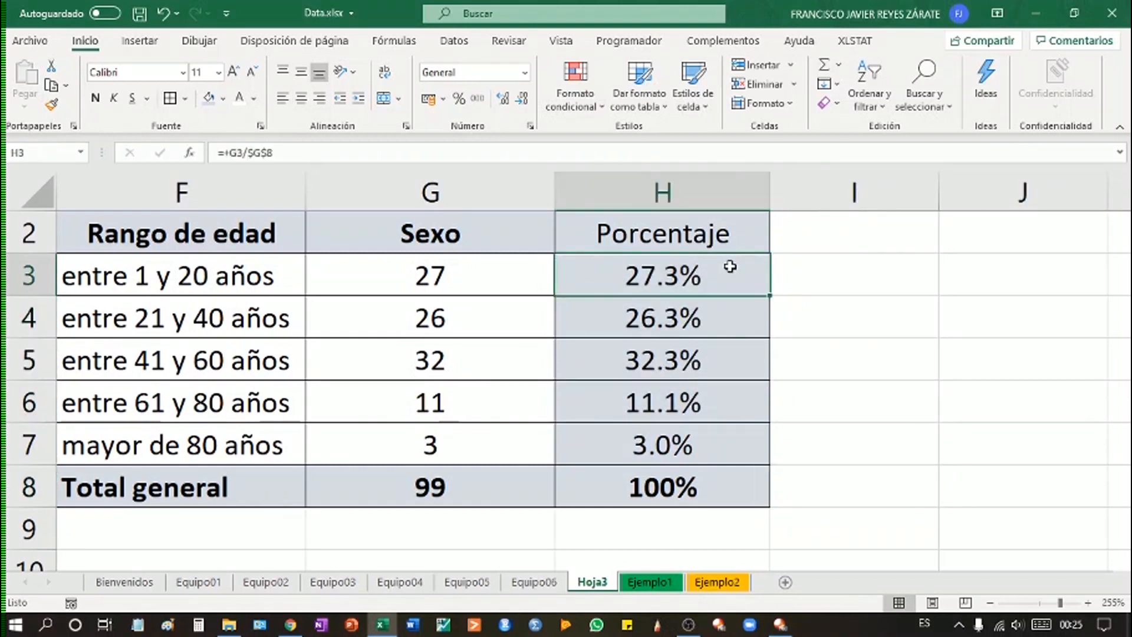
{"action": "left_click_drag", "start_coordinate": [730, 267], "coordinate": [723, 377]}
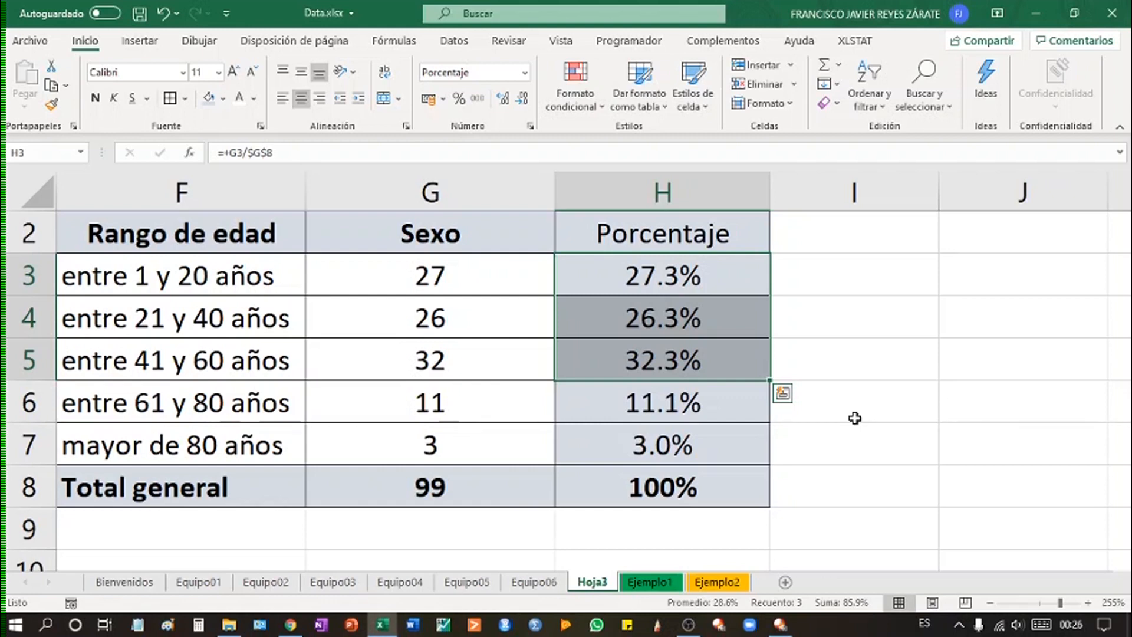
{"action": "left_click", "coordinate": [857, 372]}
{"action": "type", "text": "8"}
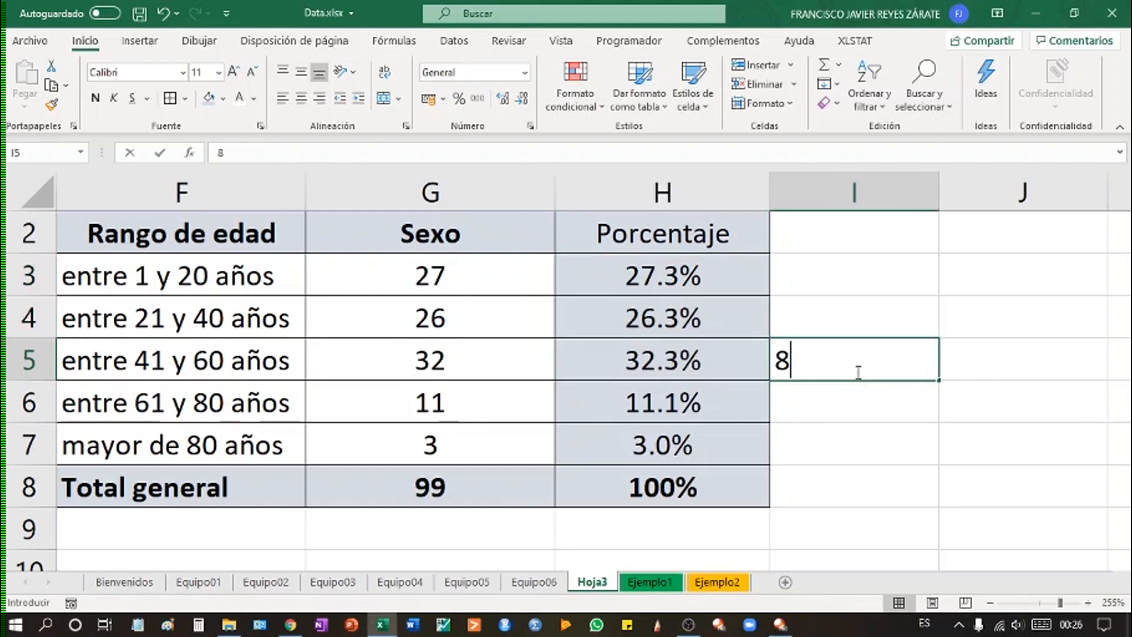
{"action": "type", "text": "6%"}
{"action": "key", "text": "Return"}
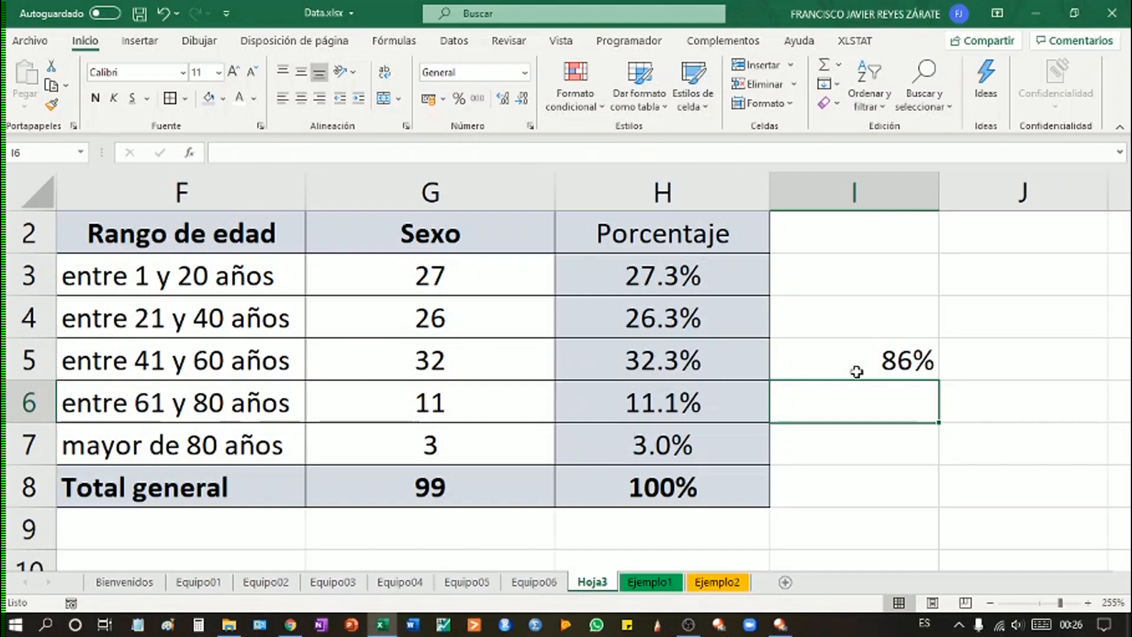
Center the contents of column I horizontally
{"action": "left_click", "coordinate": [859, 348]}
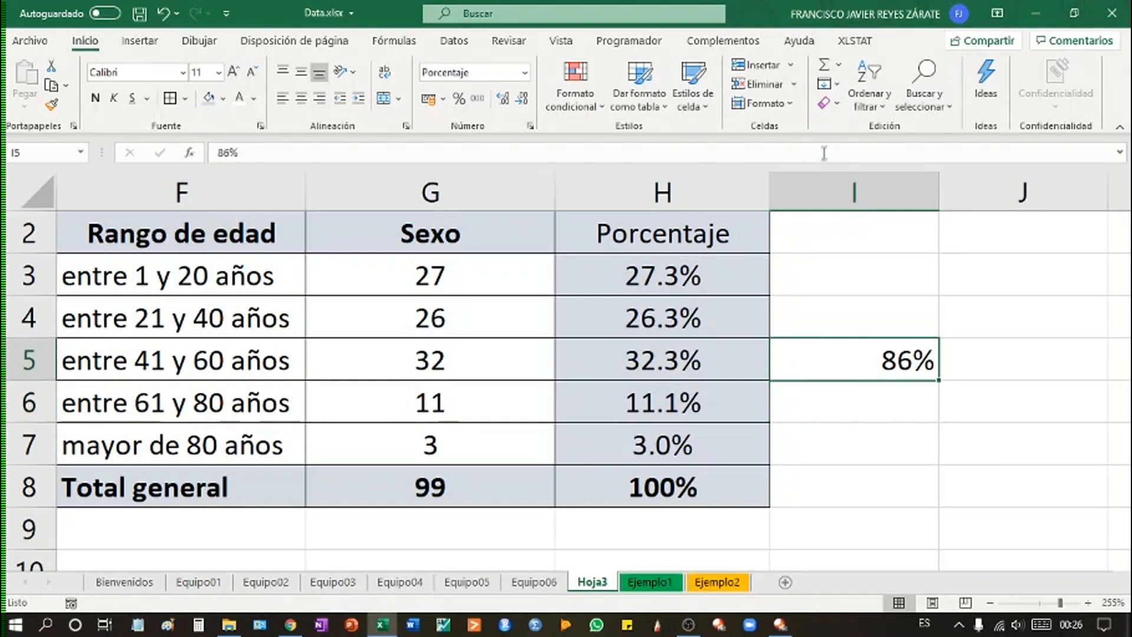
{"action": "left_click", "coordinate": [846, 196]}
{"action": "left_click", "coordinate": [302, 98]}
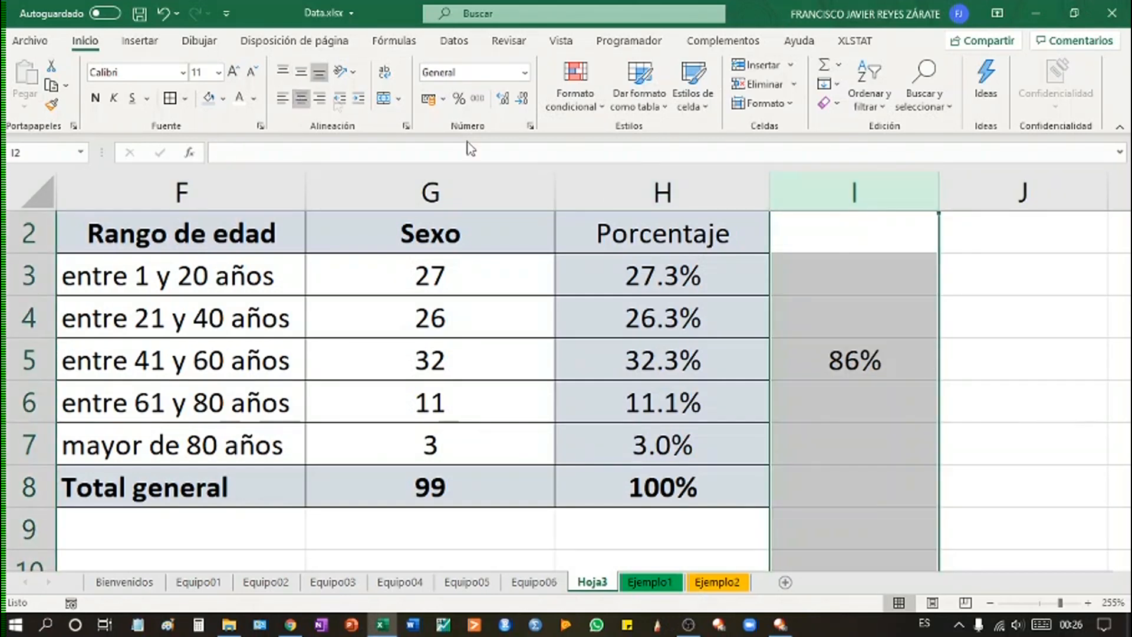
{"action": "left_click", "coordinate": [1011, 451]}
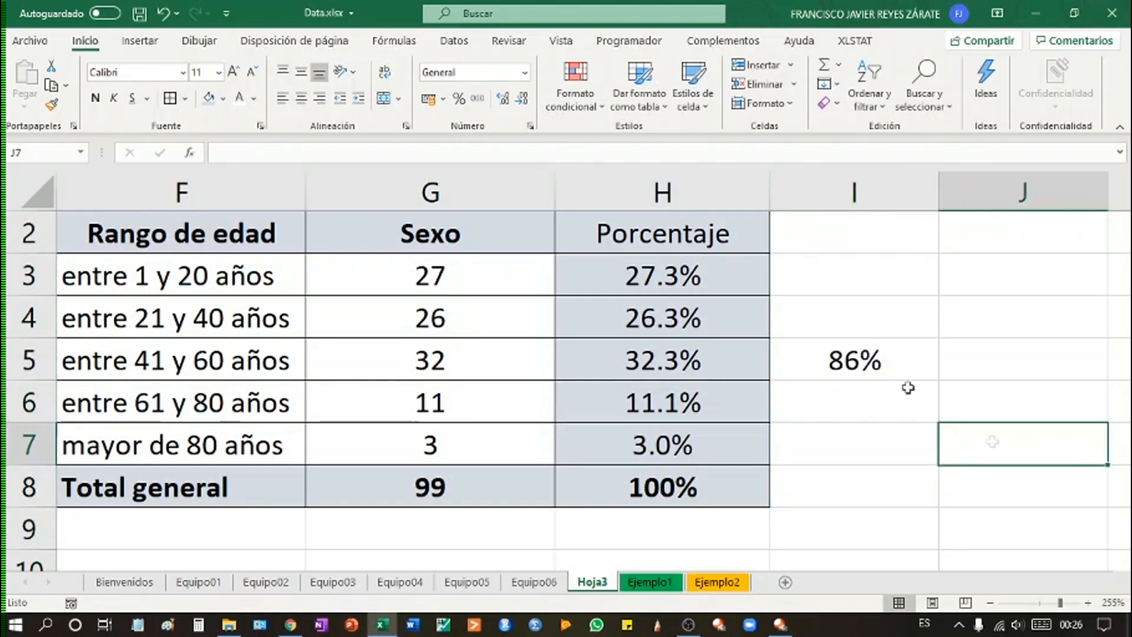
{"action": "left_click", "coordinate": [844, 267]}
{"action": "left_click_drag", "start_coordinate": [844, 267], "coordinate": [860, 358]}
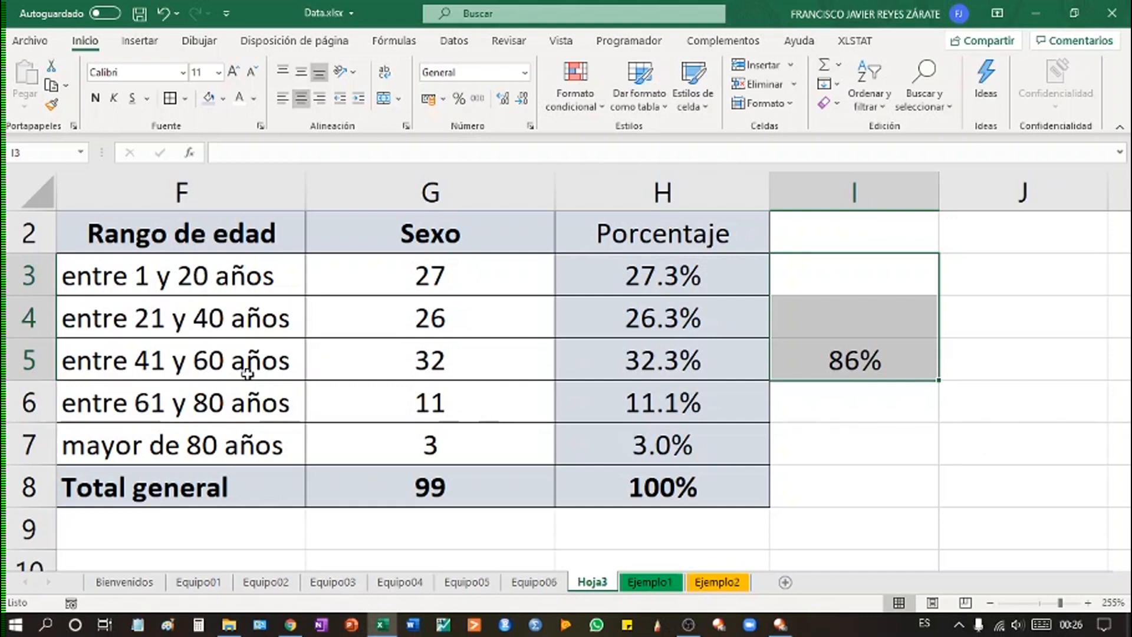
{"action": "left_click", "coordinate": [982, 435]}
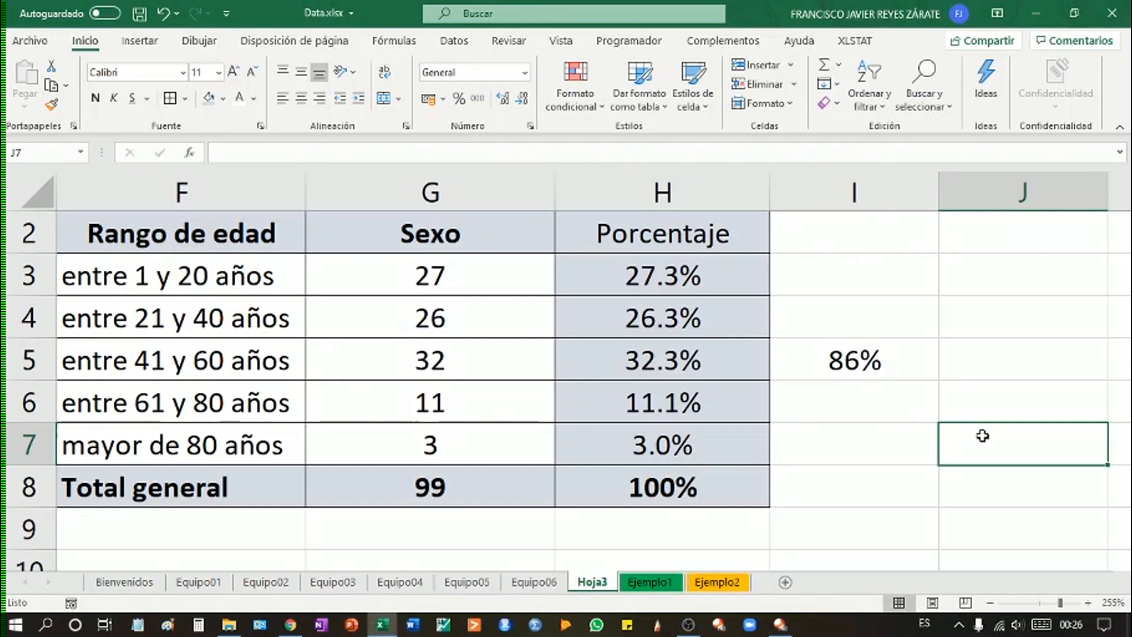
On the Ejemplo1 sheet, try to replace the comma after A2<=20 in the B2 formula with a semicolon
{"action": "left_click", "coordinate": [533, 582]}
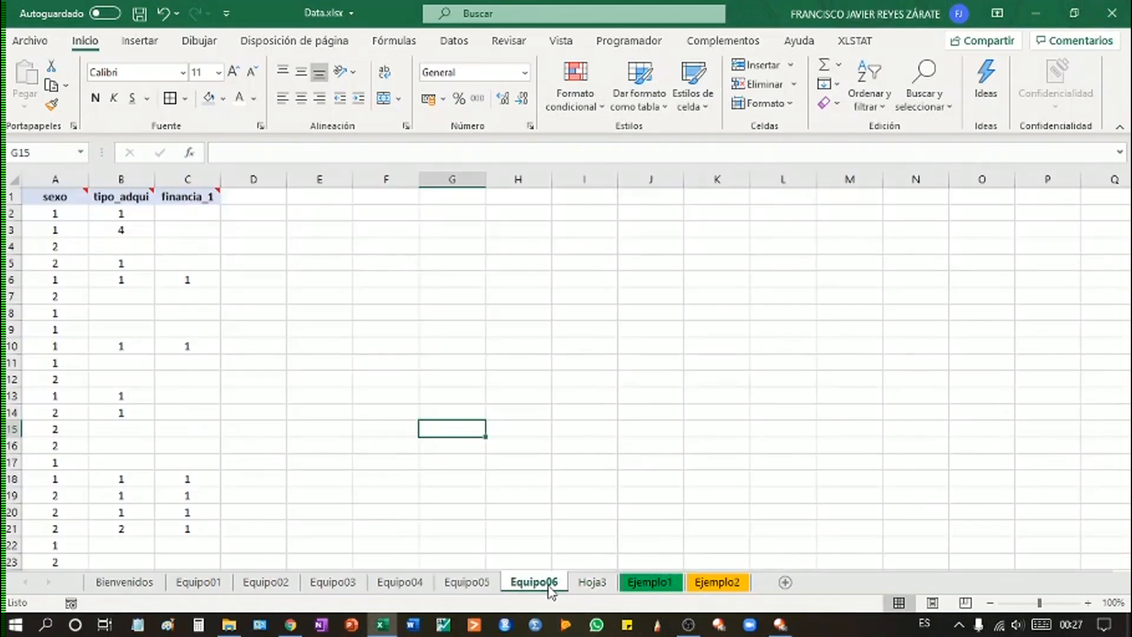
{"action": "left_click", "coordinate": [652, 584]}
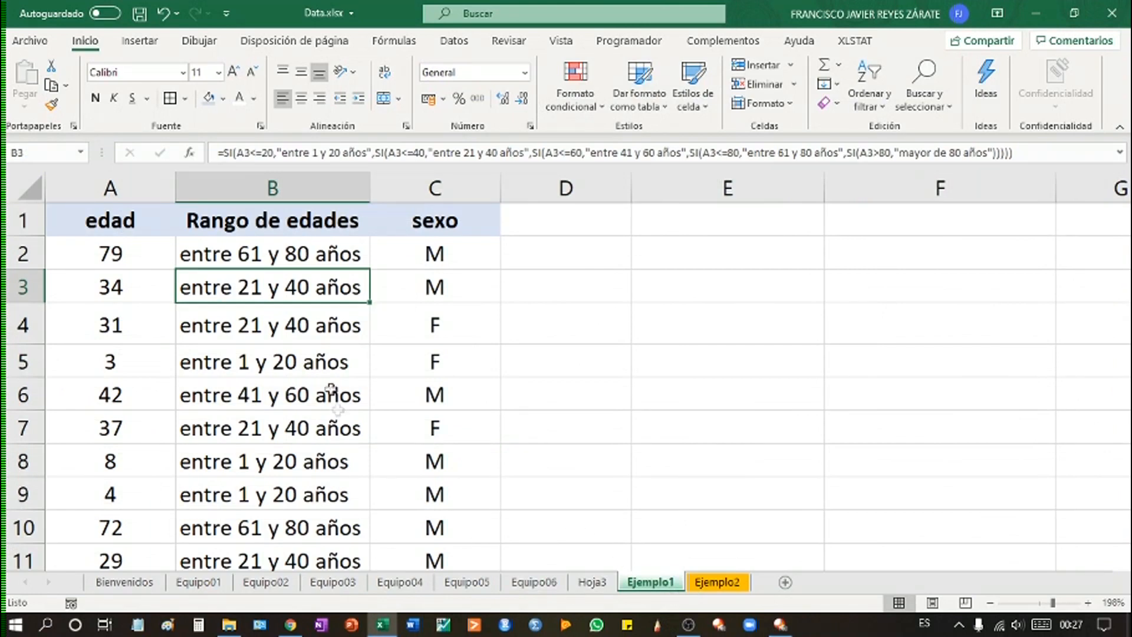
{"action": "double_click", "coordinate": [323, 250]}
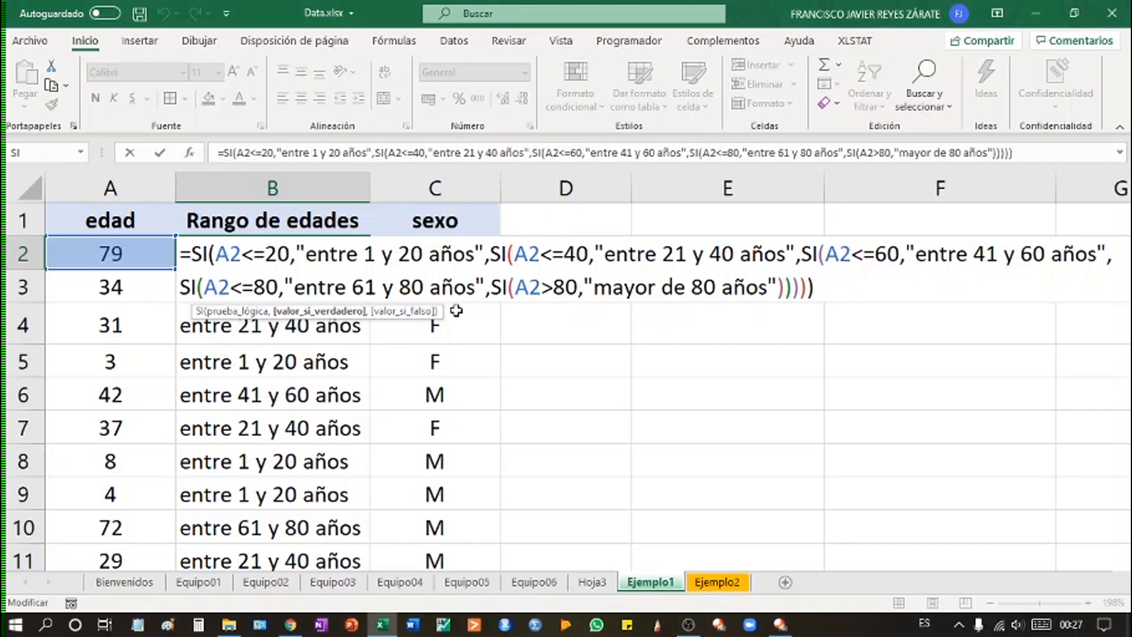
{"action": "left_click", "coordinate": [295, 261]}
{"action": "key", "text": "BackSpace"}
{"action": "type", "text": ";"}
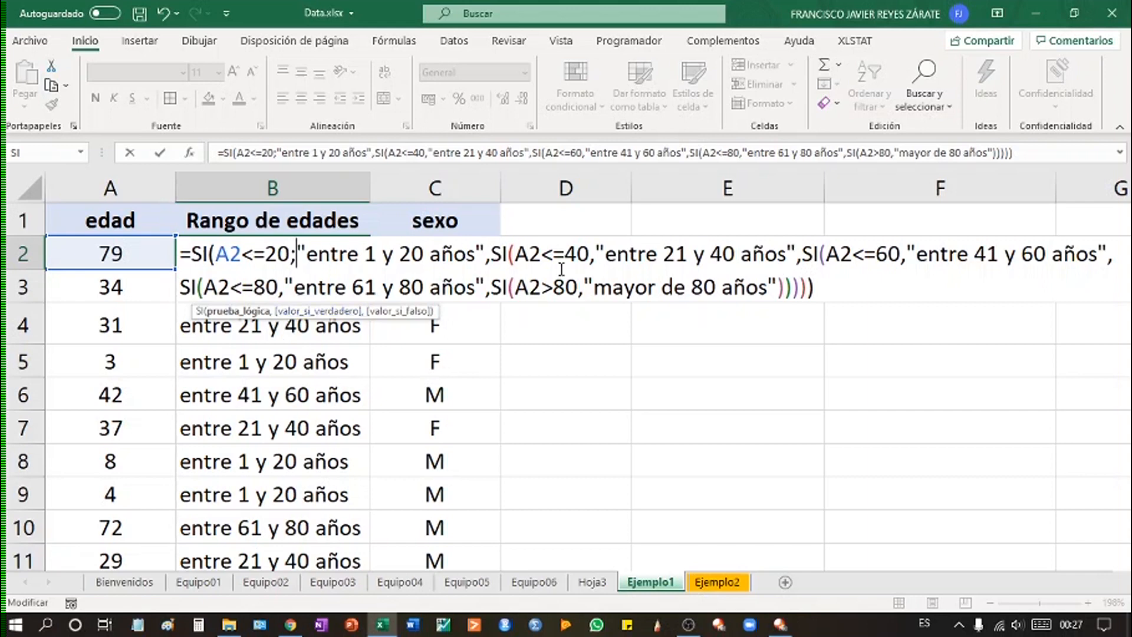
{"action": "key", "text": "Left"}
{"action": "key", "text": "shift+Left"}
{"action": "key", "text": "shift+Left"}
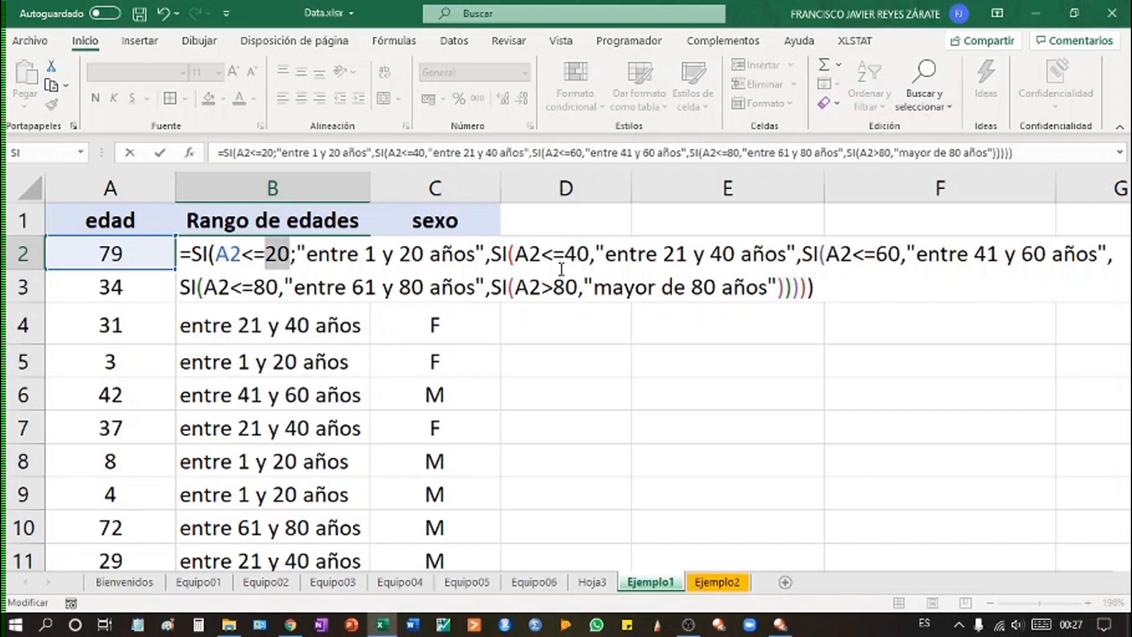
{"action": "left_click", "coordinate": [808, 287]}
{"action": "key", "text": "Return"}
{"action": "left_click", "coordinate": [637, 253]}
{"action": "left_click", "coordinate": [875, 290]}
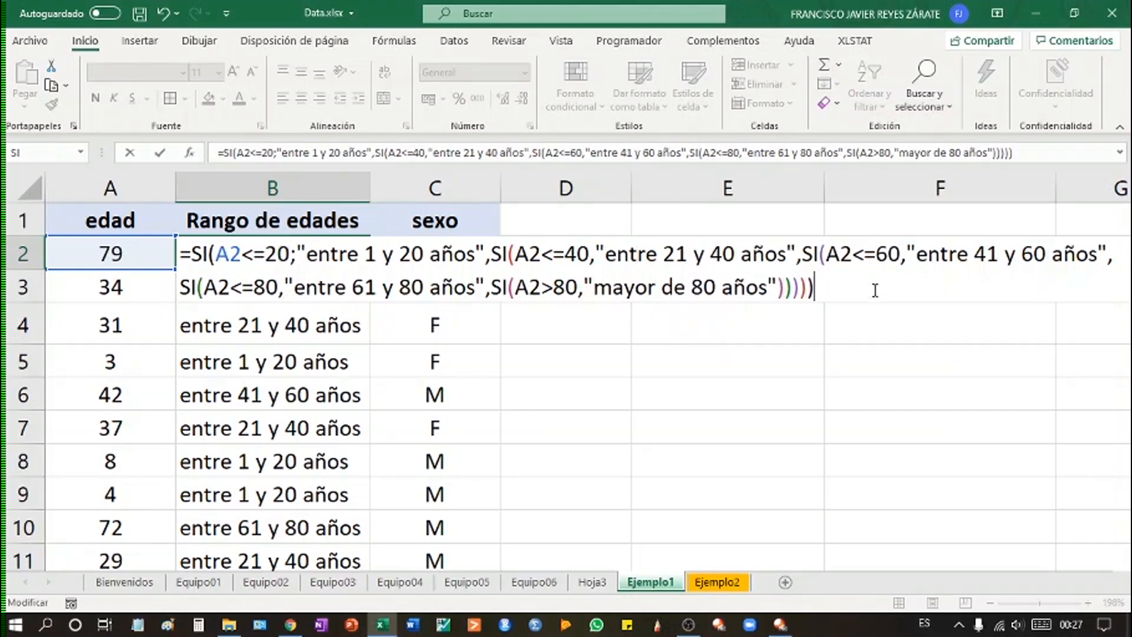
{"action": "key", "text": "Return"}
{"action": "key", "text": "Escape"}
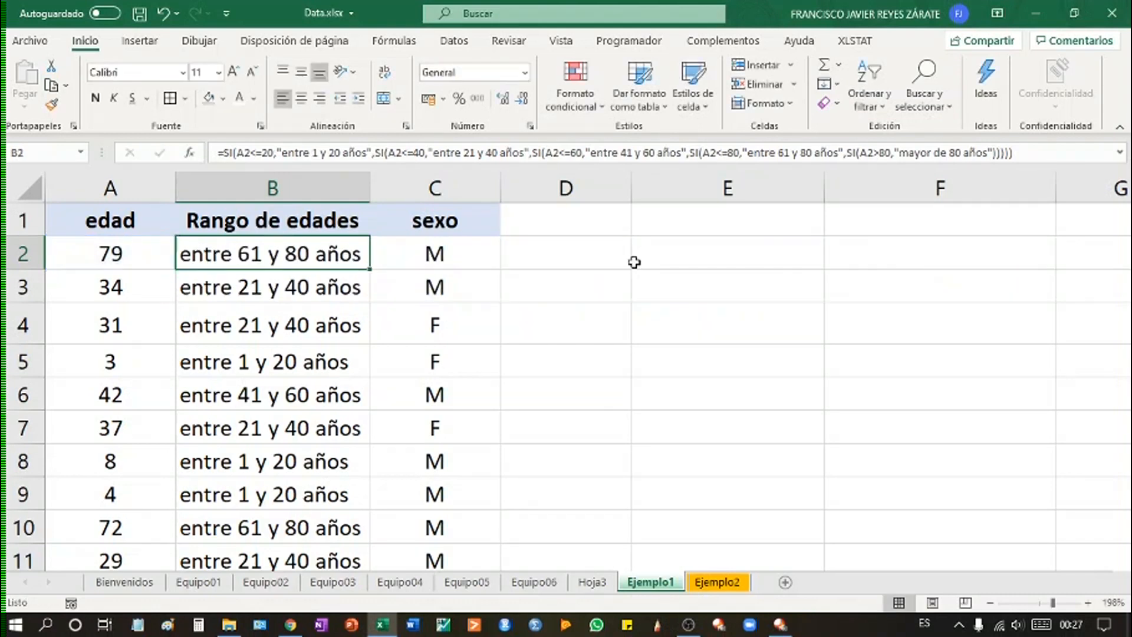
Try the semicolon separator after A2<=20 in the B2 formula again and restore the comma
{"action": "left_click", "coordinate": [270, 153]}
{"action": "key", "text": "Delete"}
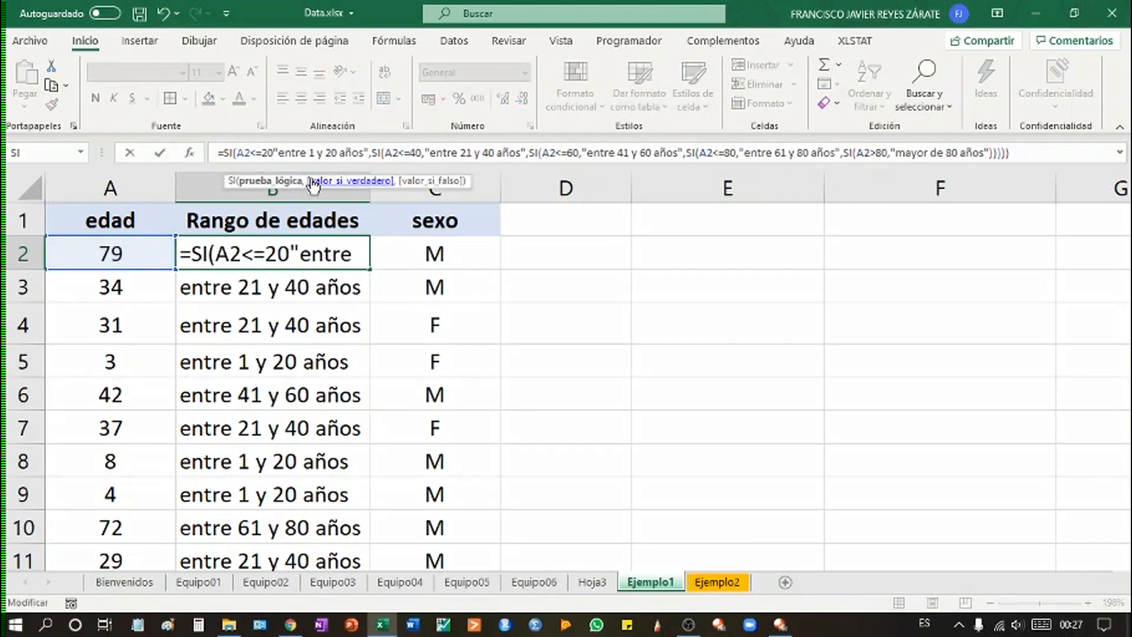
{"action": "type", "text": ";"}
{"action": "key", "text": "Return"}
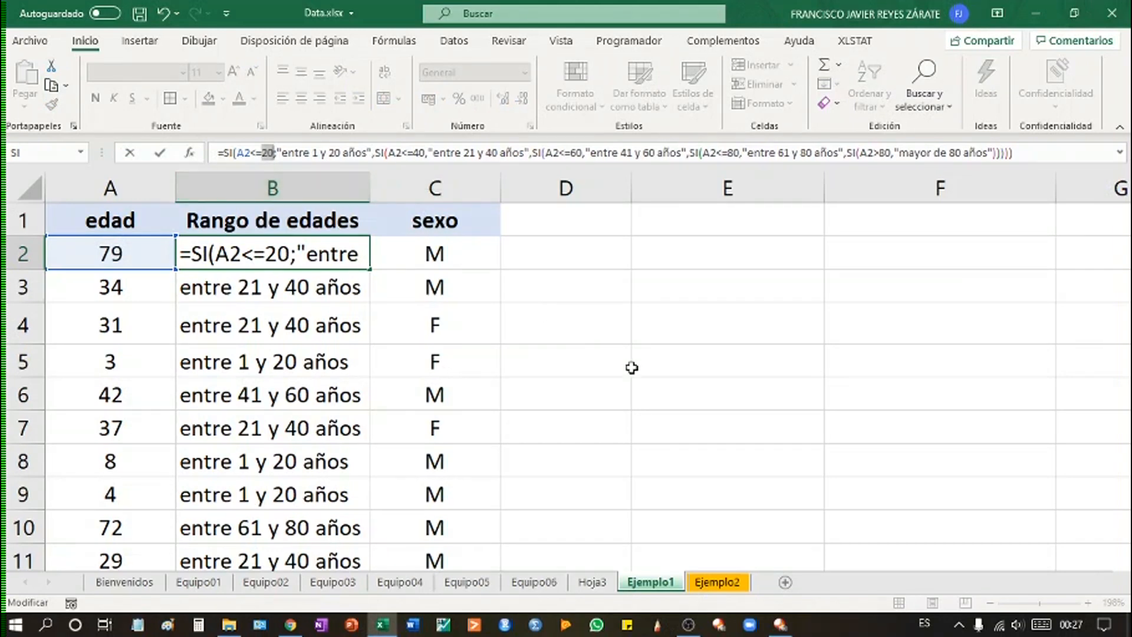
{"action": "left_click", "coordinate": [276, 153]}
{"action": "key", "text": "BackSpace"}
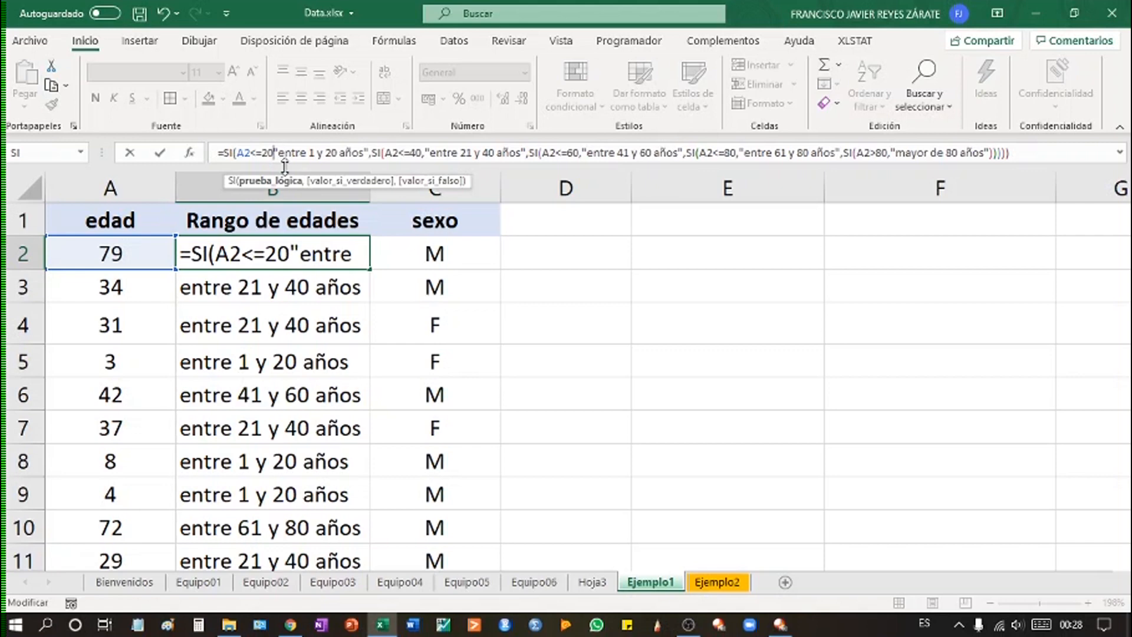
{"action": "type", "text": ","}
{"action": "key", "text": "Return"}
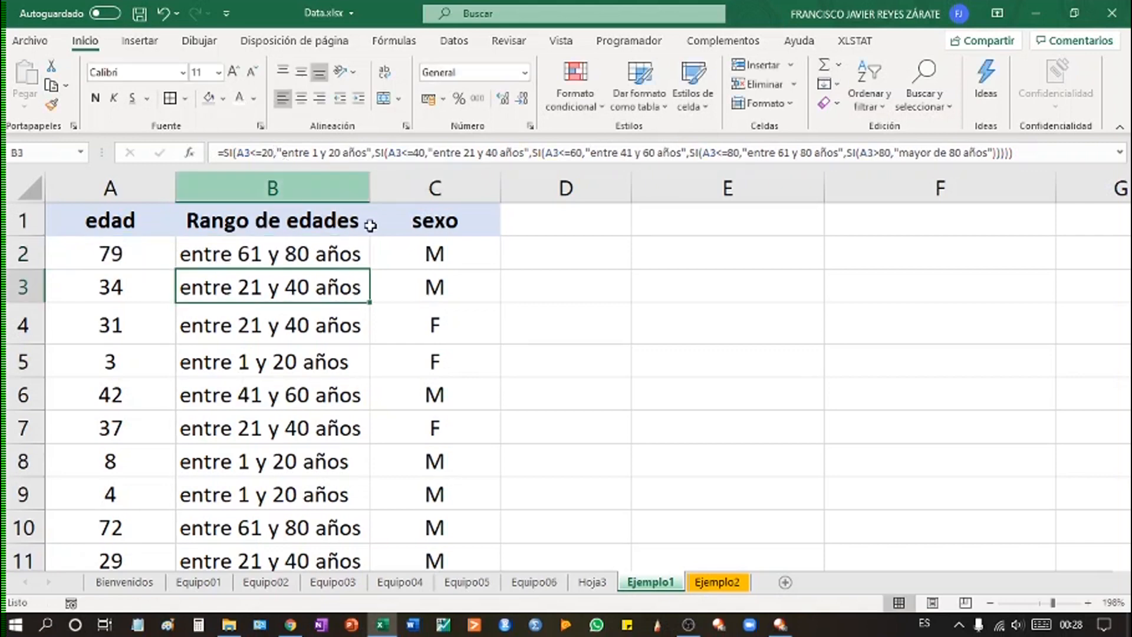
Examine the nested SI formula in B2 and leave it without changes
{"action": "left_click", "coordinate": [309, 251]}
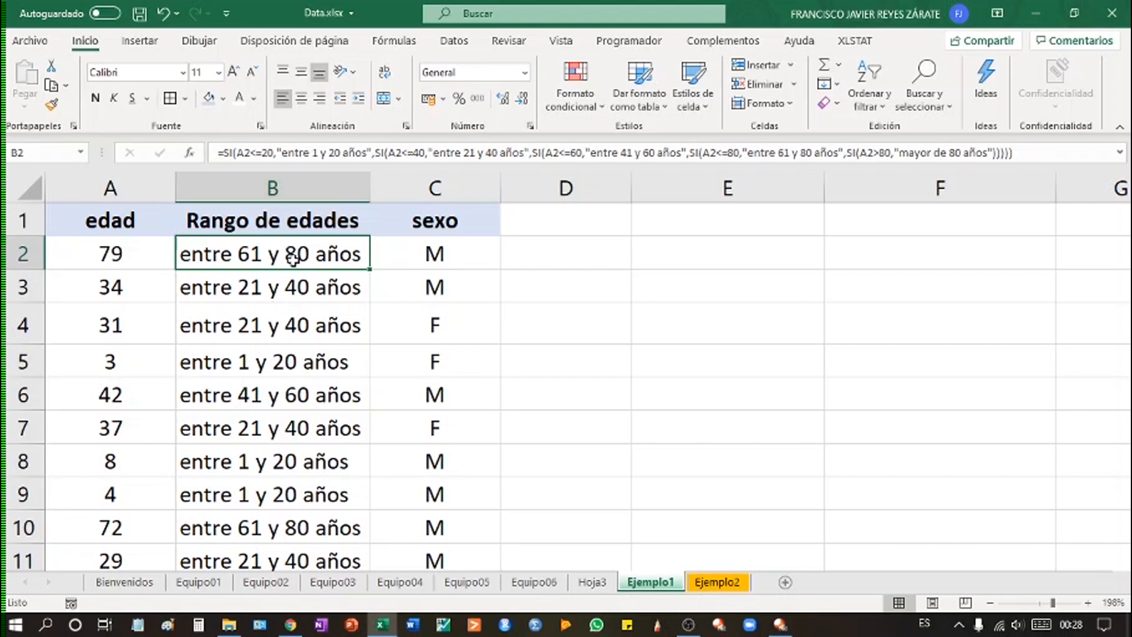
{"action": "double_click", "coordinate": [304, 253]}
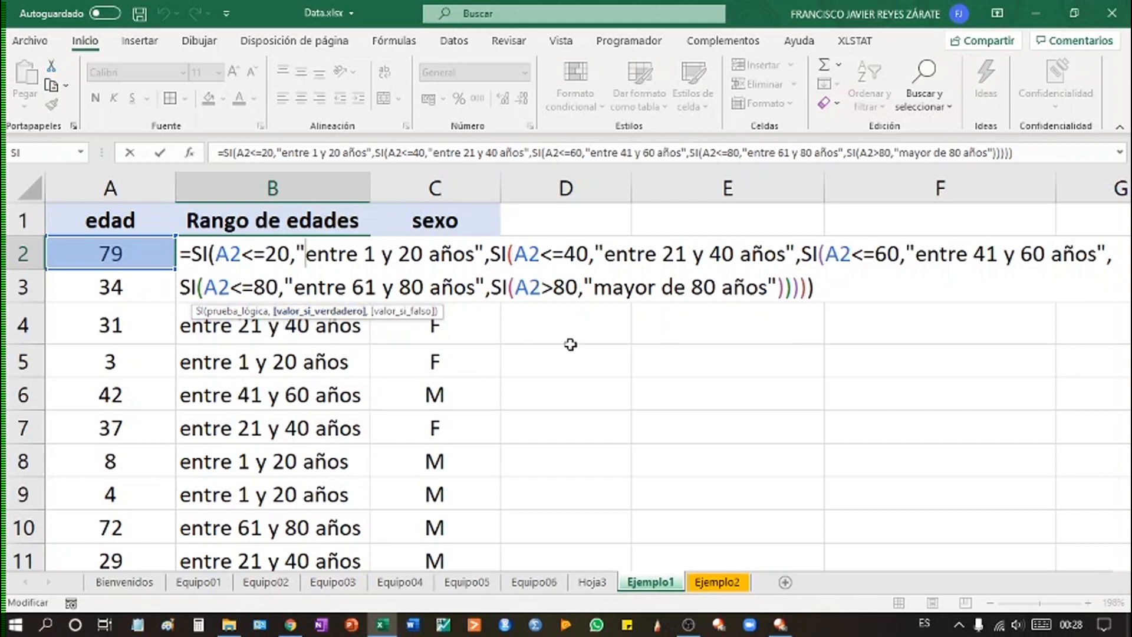
{"action": "left_click", "coordinate": [785, 353]}
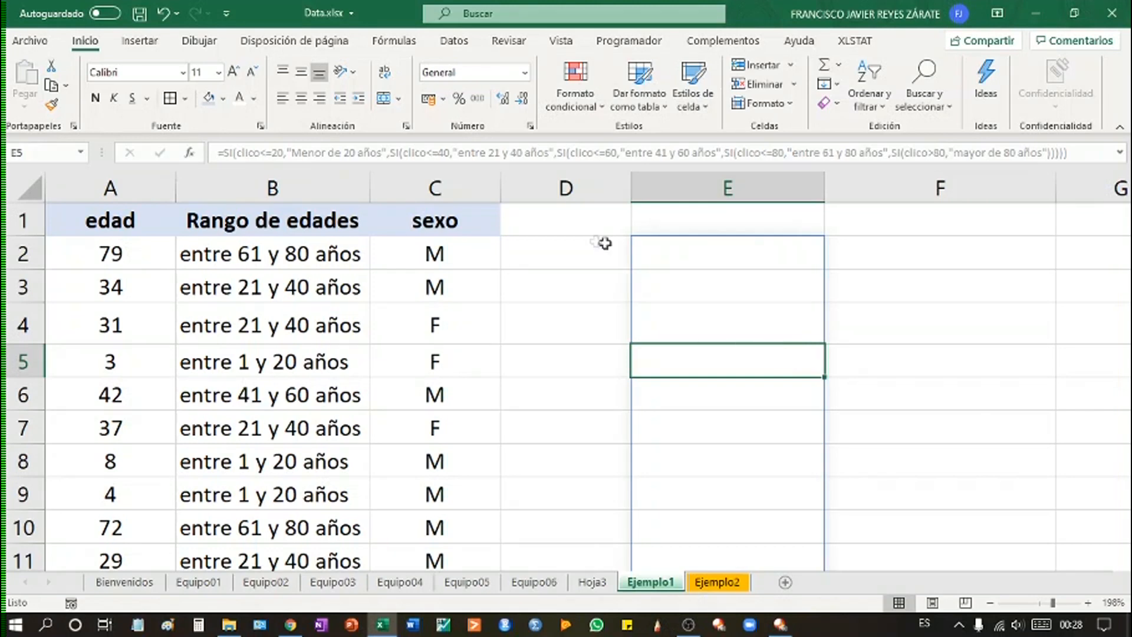